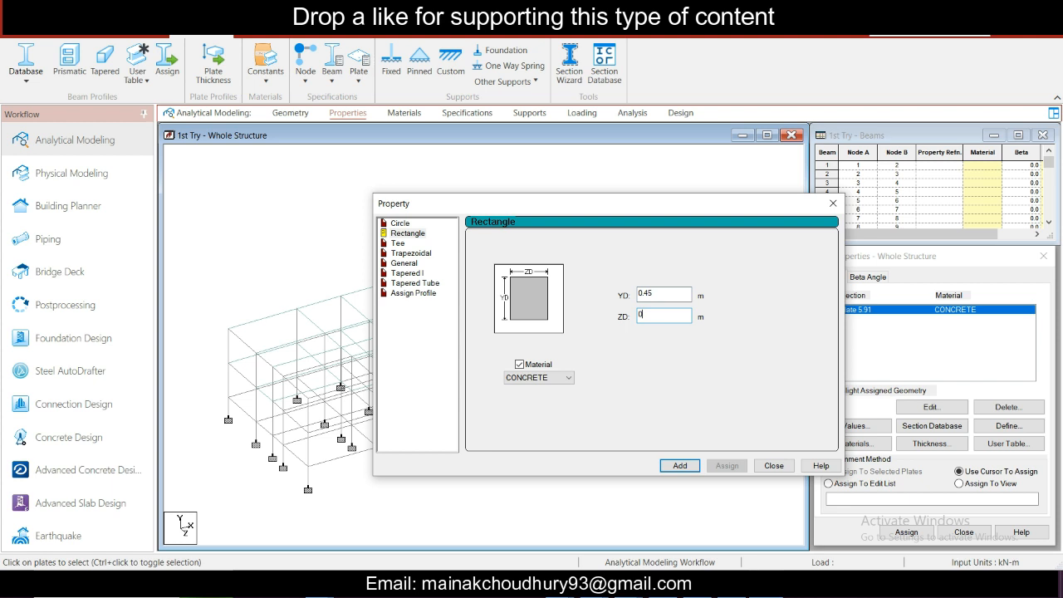
Step: Add two concrete rectangular sections: YD 0.45 m by ZD 0.45 m, and YD 0.35 m by ZD 0.25 m
{"action": "type", "text": ".45"}
{"action": "left_click", "coordinate": [679, 466]}
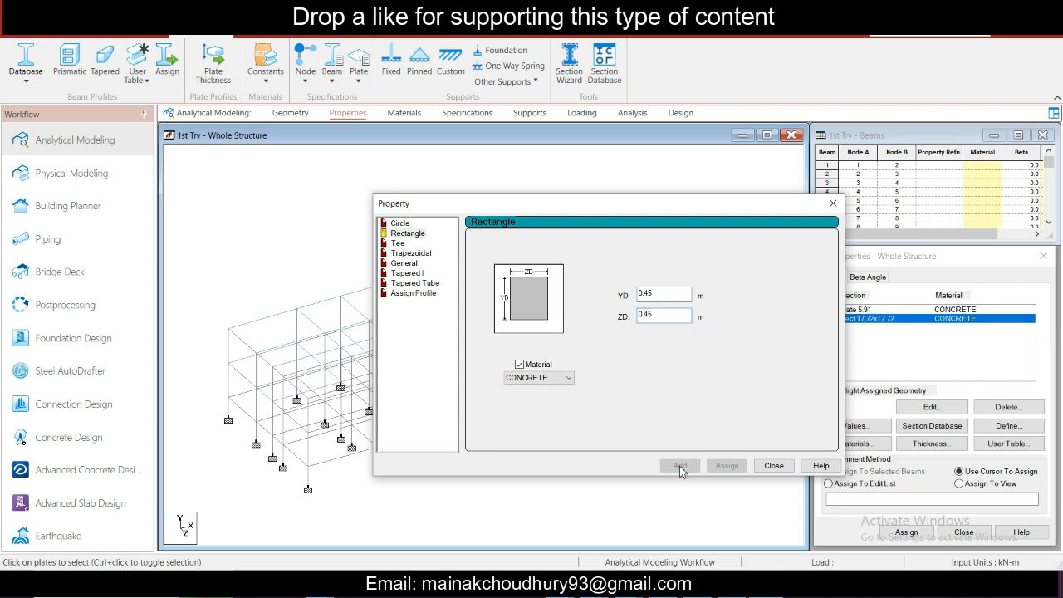
{"action": "left_click", "coordinate": [663, 293]}
{"action": "key", "text": "BackSpace"}
{"action": "key", "text": "BackSpace"}
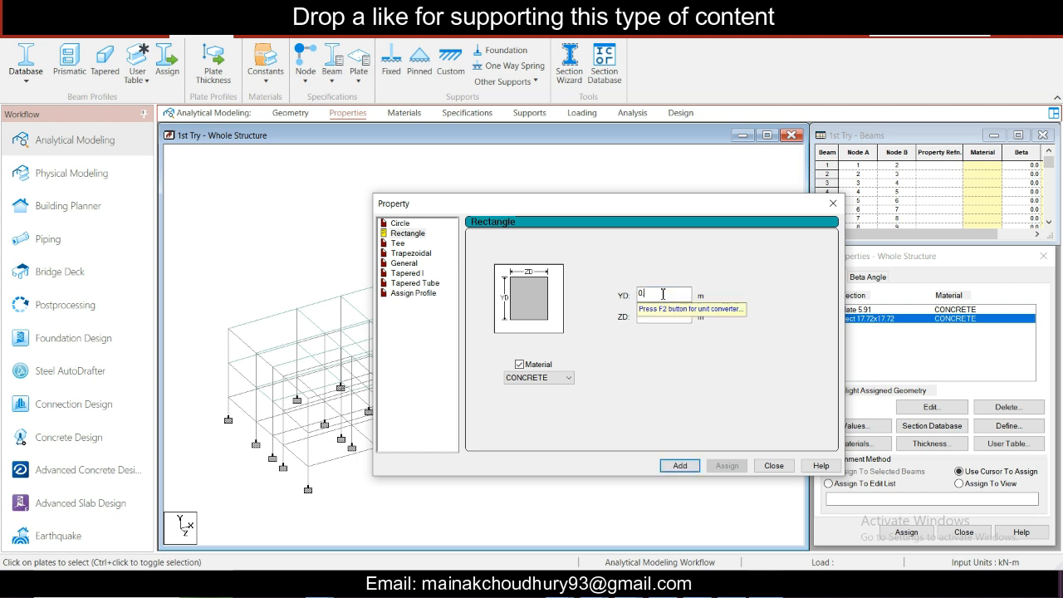
{"action": "left_click", "coordinate": [661, 317]}
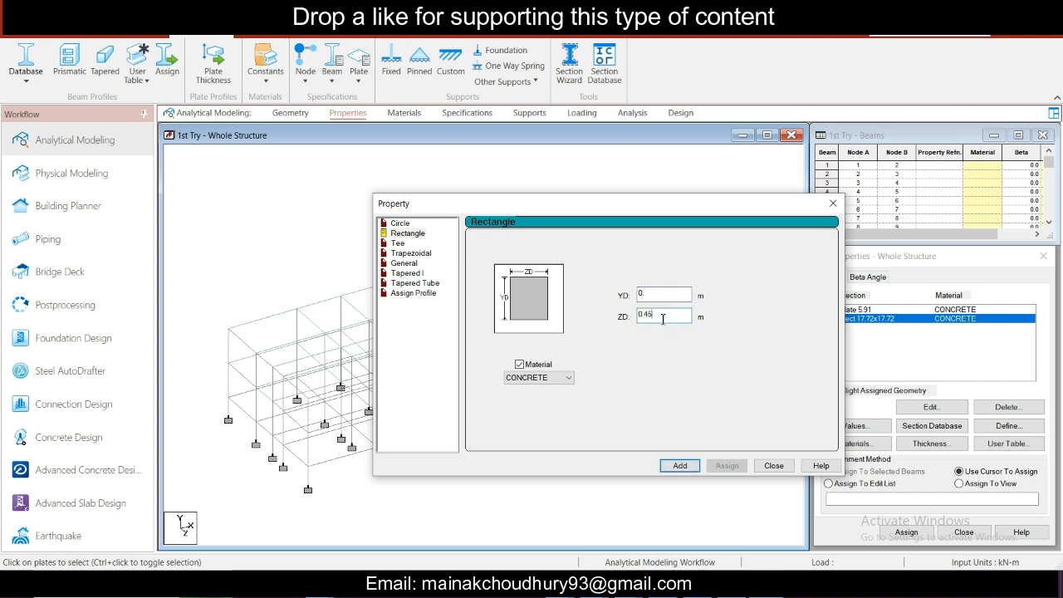
{"action": "key", "text": "BackSpace"}
{"action": "key", "text": "BackSpace"}
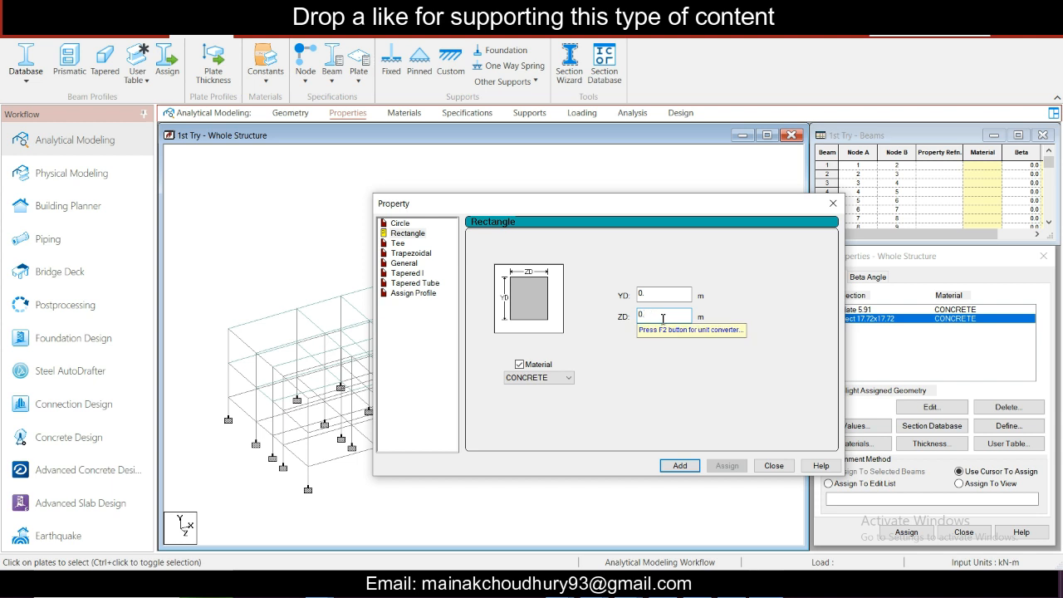
{"action": "left_click", "coordinate": [664, 297]}
{"action": "key", "text": "BackSpace"}
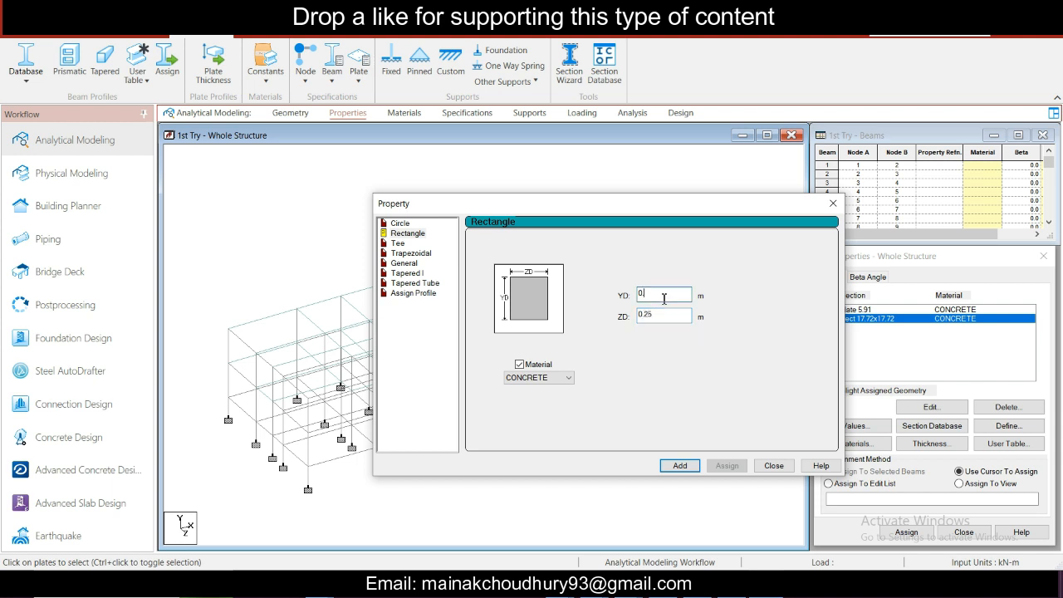
{"action": "type", "text": ".35"}
{"action": "left_click", "coordinate": [670, 315]}
{"action": "left_click", "coordinate": [671, 296]}
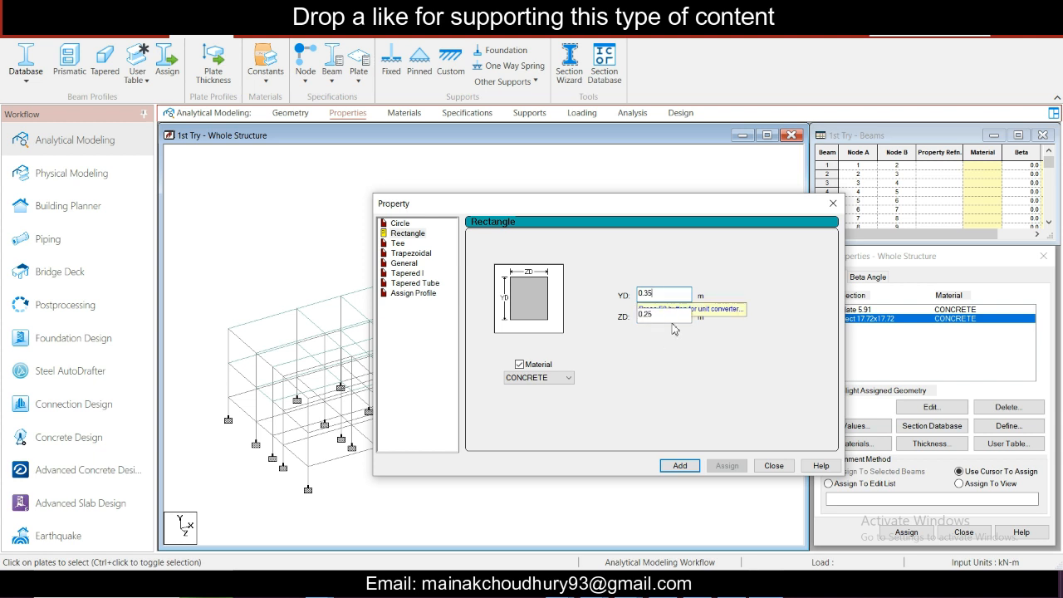
{"action": "left_click", "coordinate": [687, 466]}
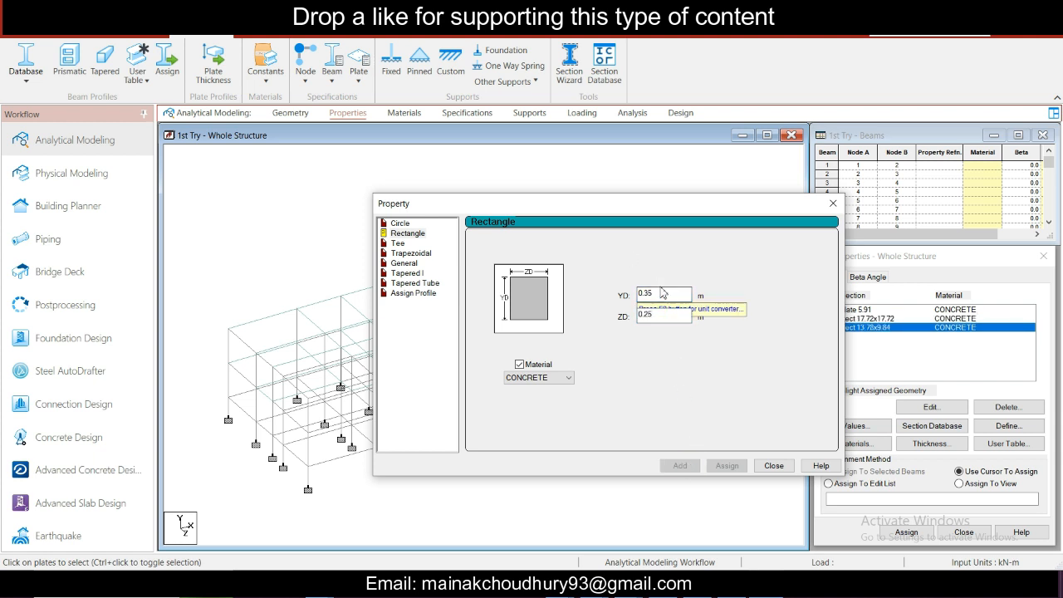
Step: Add a third concrete rectangular section with YD 0.45 m and ZD 0.3 m and finish defining properties
{"action": "left_click", "coordinate": [659, 317]}
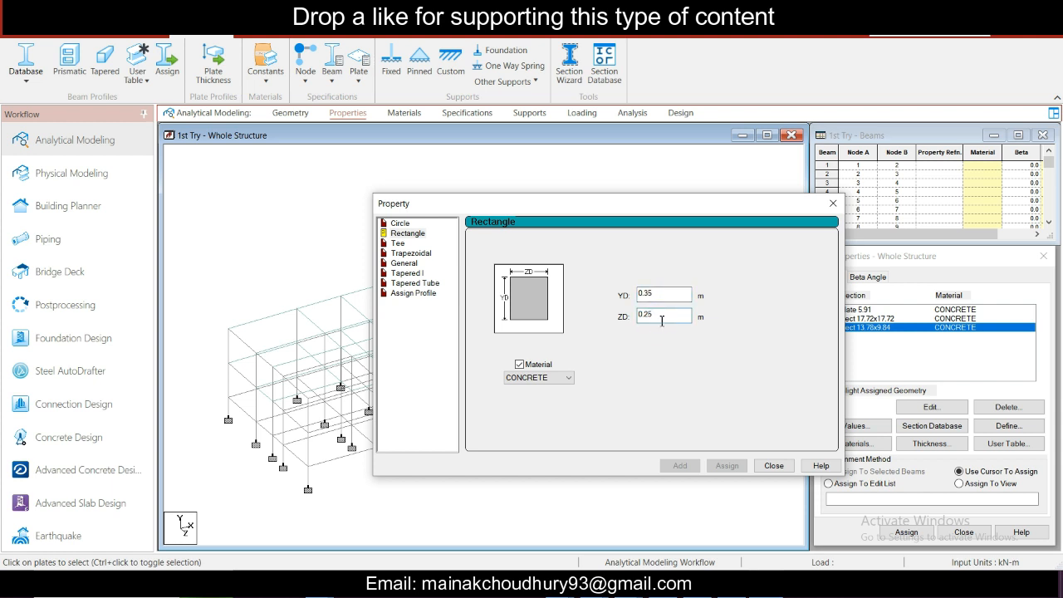
{"action": "left_click", "coordinate": [659, 293]}
{"action": "left_click", "coordinate": [661, 318]}
{"action": "key", "text": "BackSpace"}
{"action": "key", "text": "BackSpace"}
{"action": "key", "text": "BackSpace"}
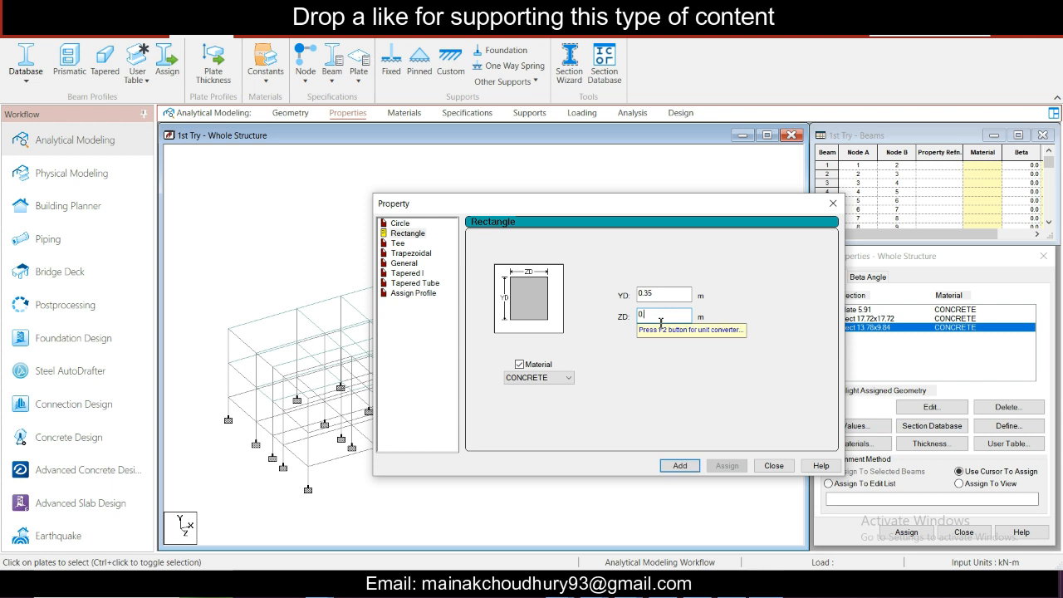
{"action": "left_click", "coordinate": [674, 295]}
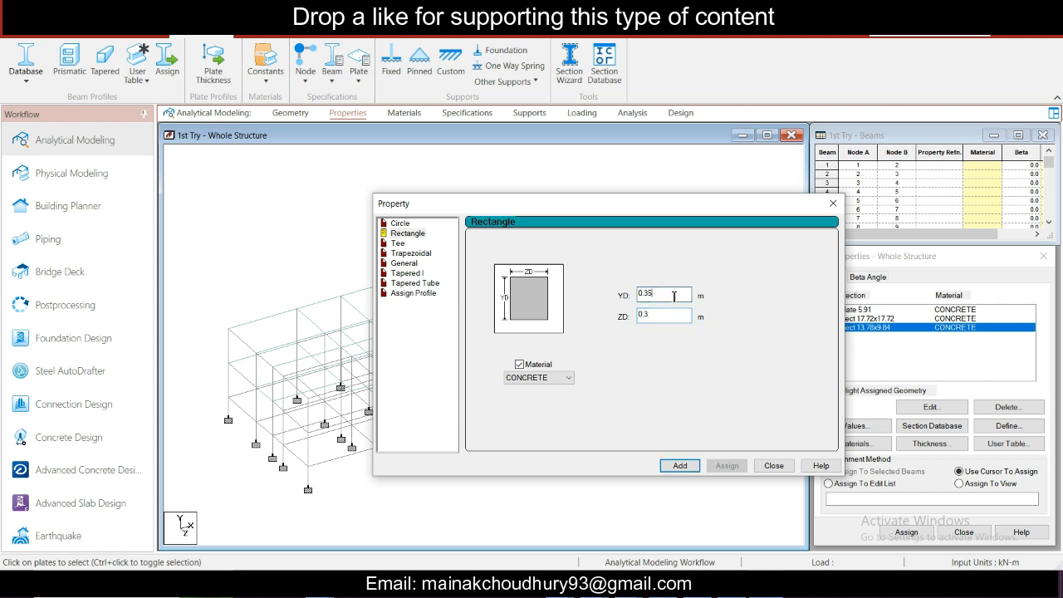
{"action": "key", "text": "BackSpace"}
{"action": "key", "text": "BackSpace"}
{"action": "key", "text": "BackSpace"}
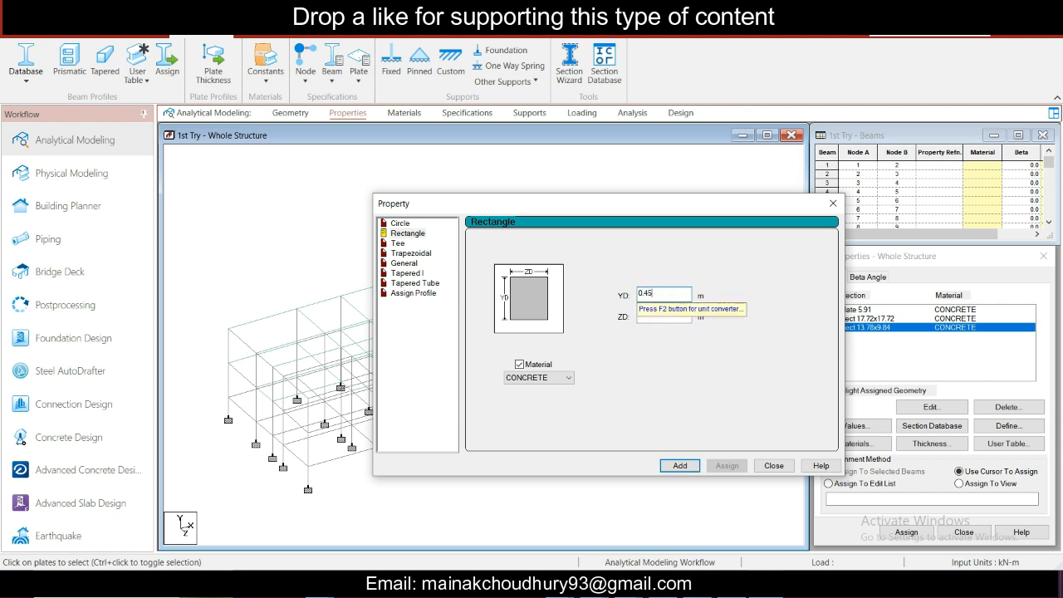
{"action": "left_click", "coordinate": [680, 466]}
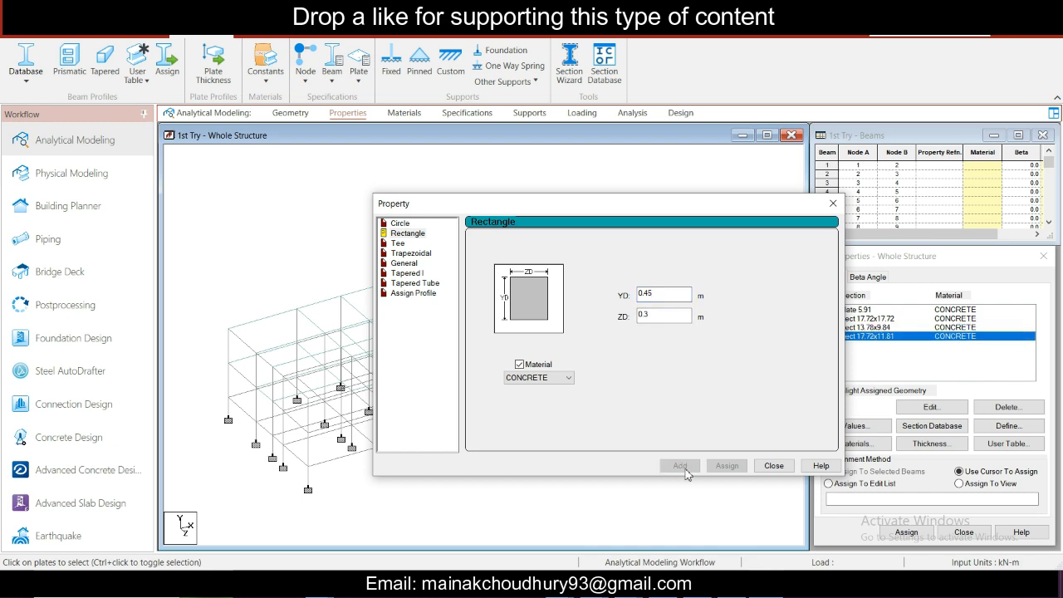
{"action": "left_click", "coordinate": [773, 465]}
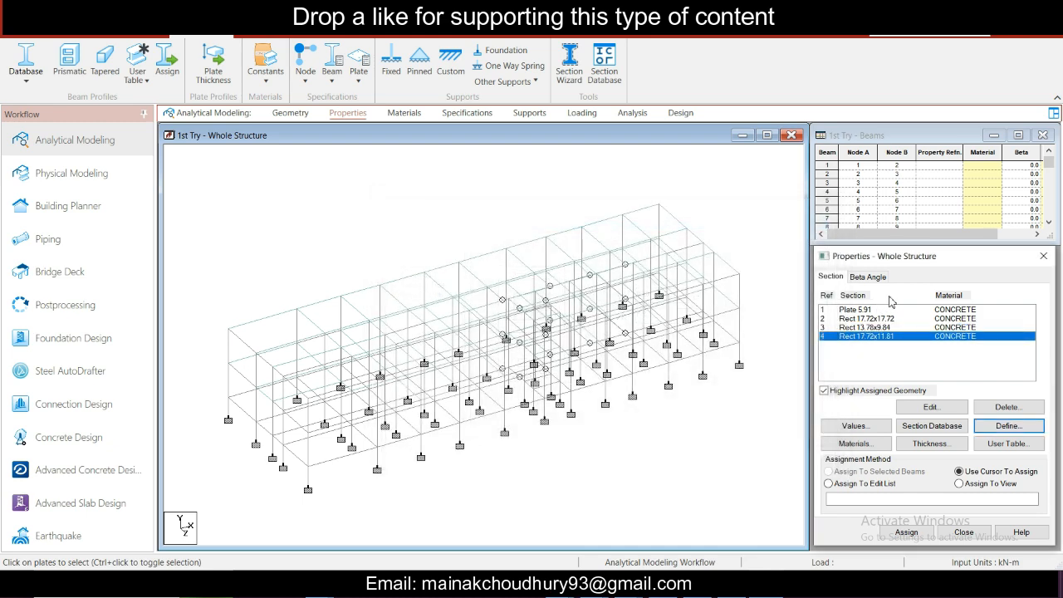
Step: Assign the Plate 5.91 thickness to all plates in the view
{"action": "left_click", "coordinate": [864, 311]}
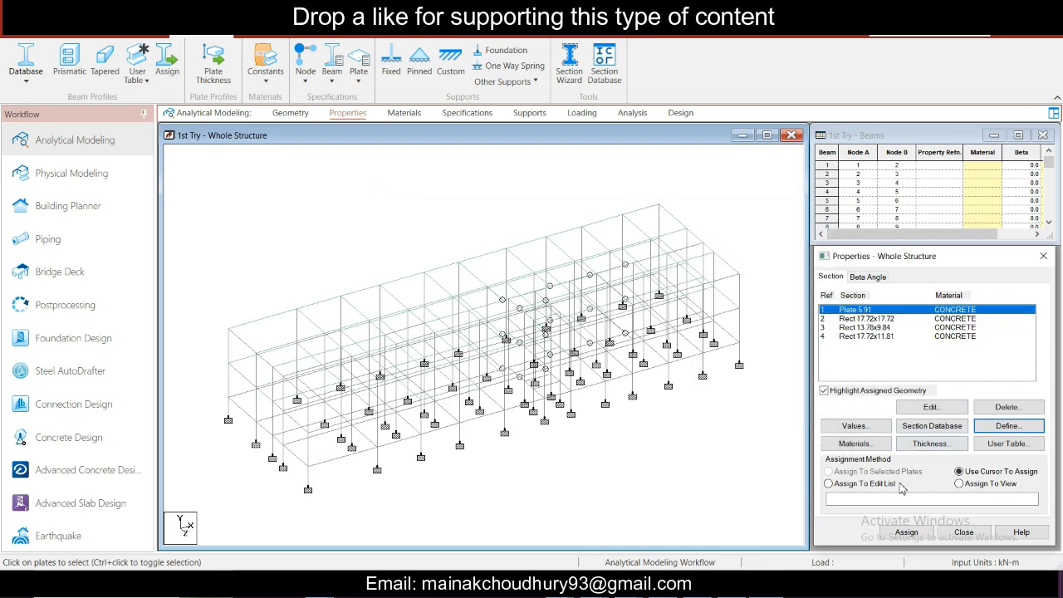
{"action": "left_click", "coordinate": [959, 483]}
{"action": "left_click", "coordinate": [906, 531]}
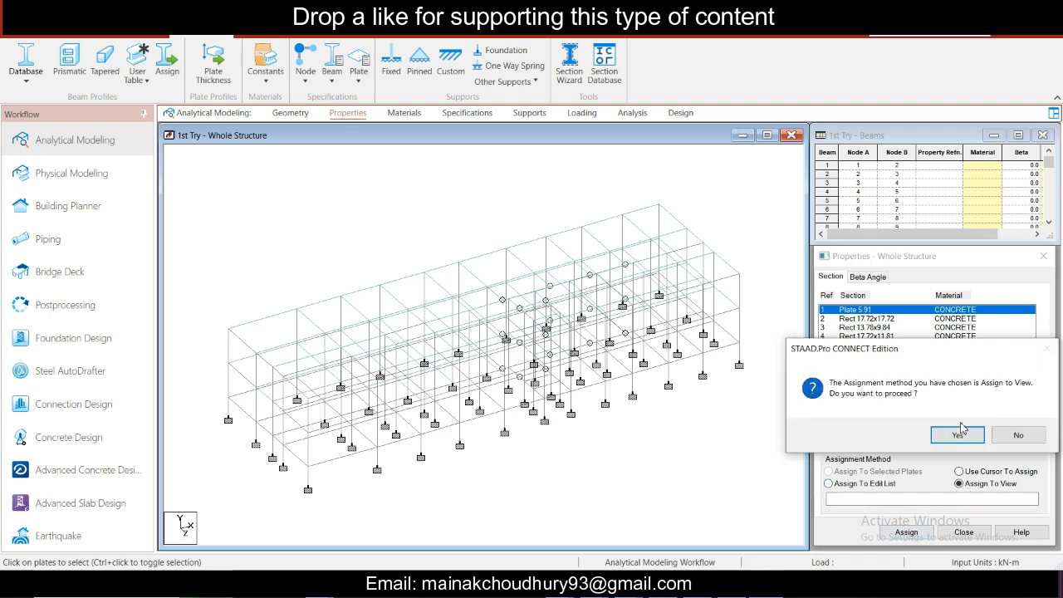
{"action": "left_click", "coordinate": [957, 432]}
Step: Select all vertical columns parallel to Y and assign the Rect 17.72x17.72 section to them
{"action": "left_click", "coordinate": [908, 318]}
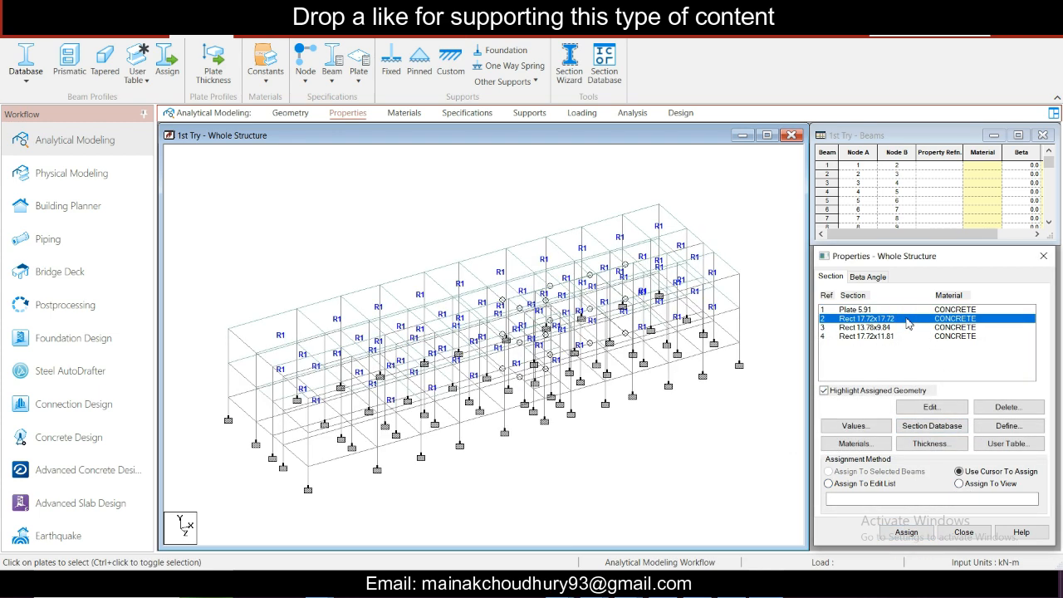
{"action": "left_click", "coordinate": [141, 37]}
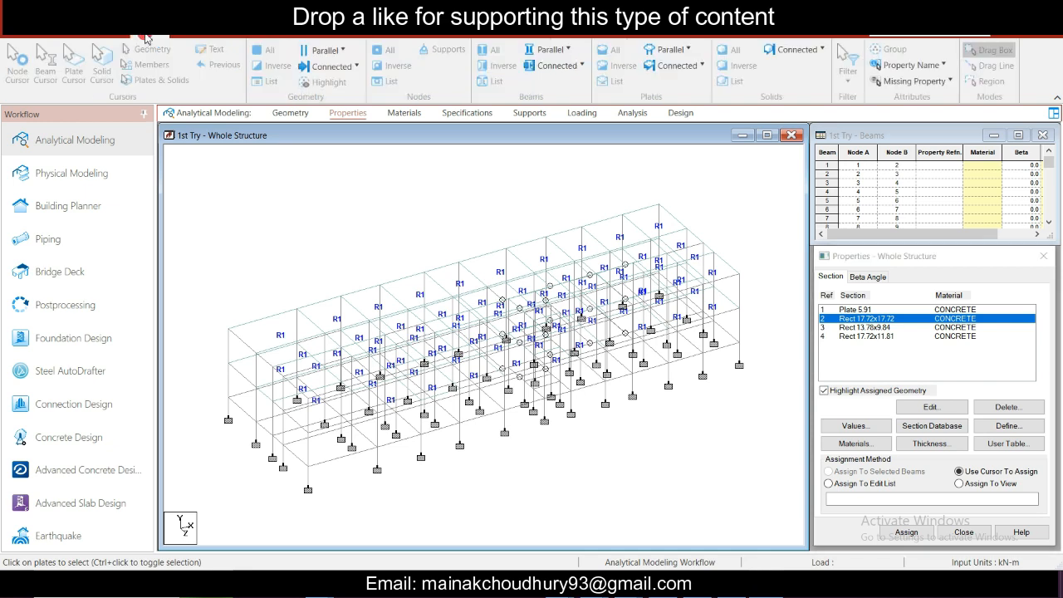
{"action": "left_click", "coordinate": [555, 51]}
{"action": "left_click", "coordinate": [551, 87]}
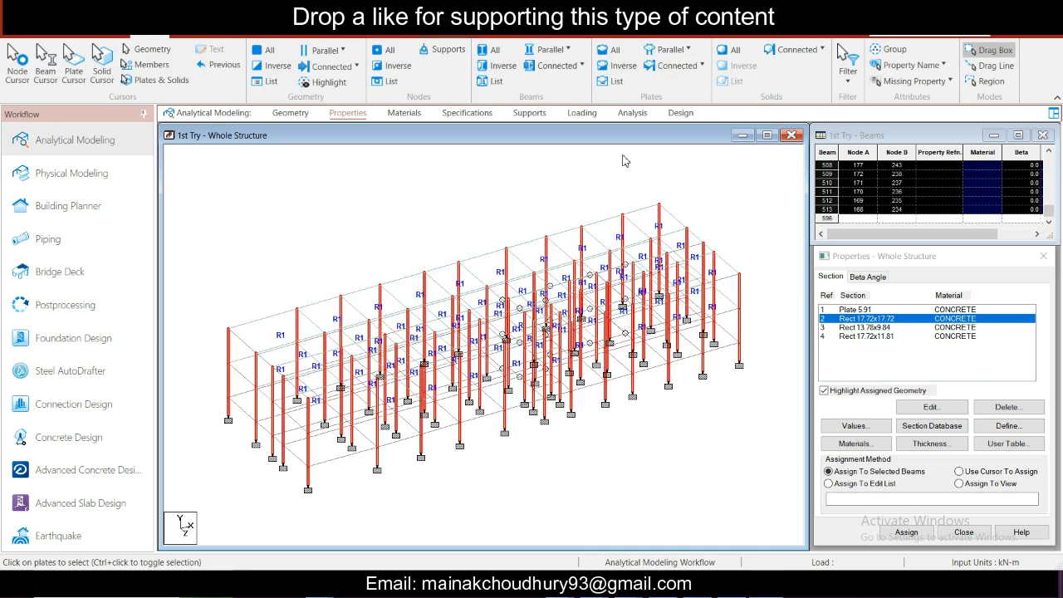
{"action": "left_click", "coordinate": [906, 533]}
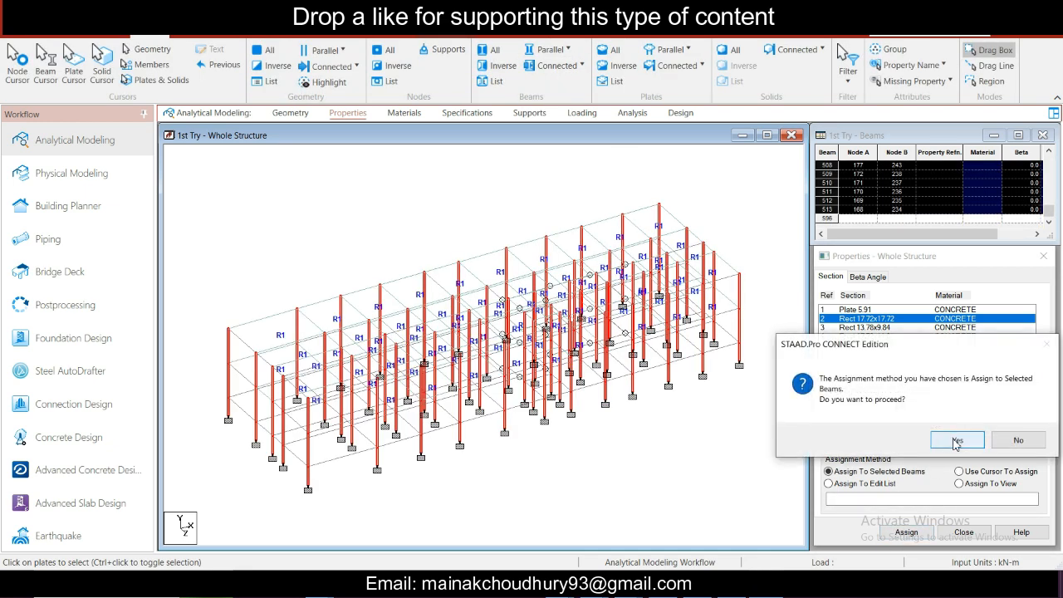
{"action": "left_click", "coordinate": [955, 438]}
Step: Select all beams of the lowest level in the front view and assign the Rect 13.78x9.84 section to them
{"action": "left_click", "coordinate": [877, 327]}
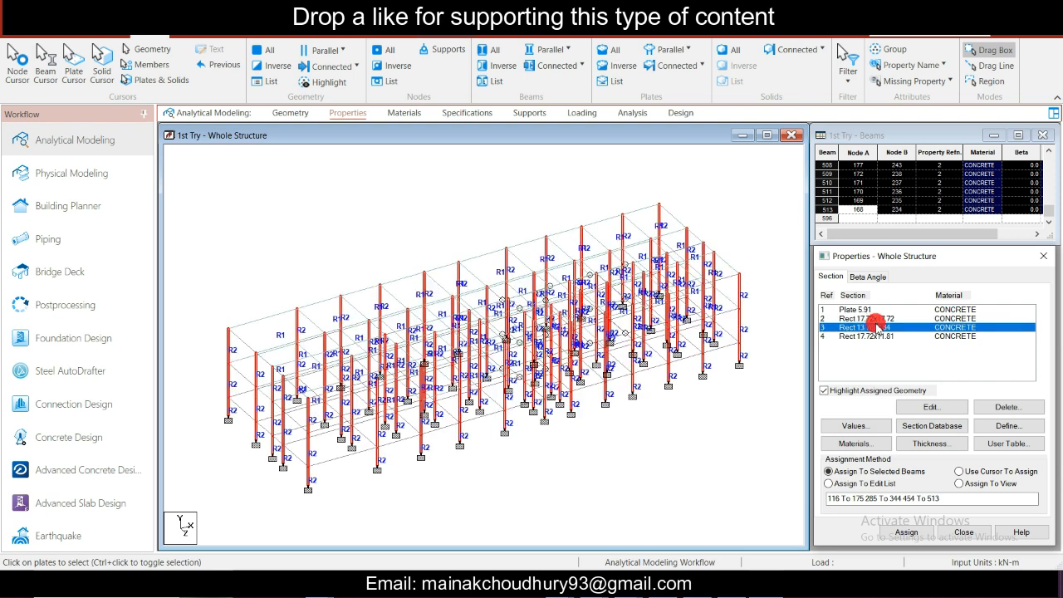
{"action": "left_click", "coordinate": [113, 35]}
{"action": "left_click", "coordinate": [283, 67]}
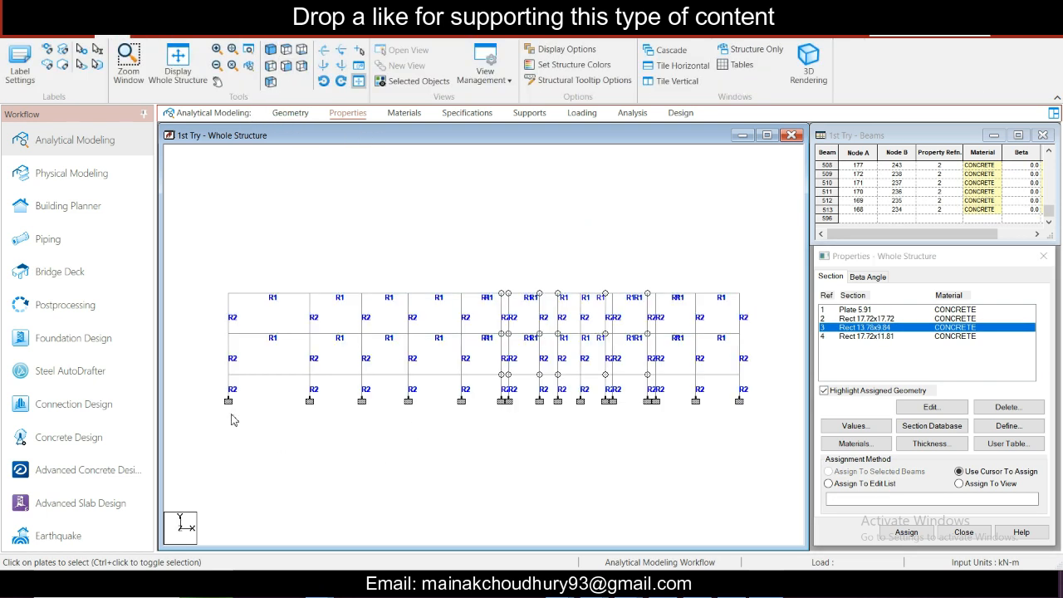
{"action": "left_click_drag", "start_coordinate": [214, 363], "coordinate": [772, 397]}
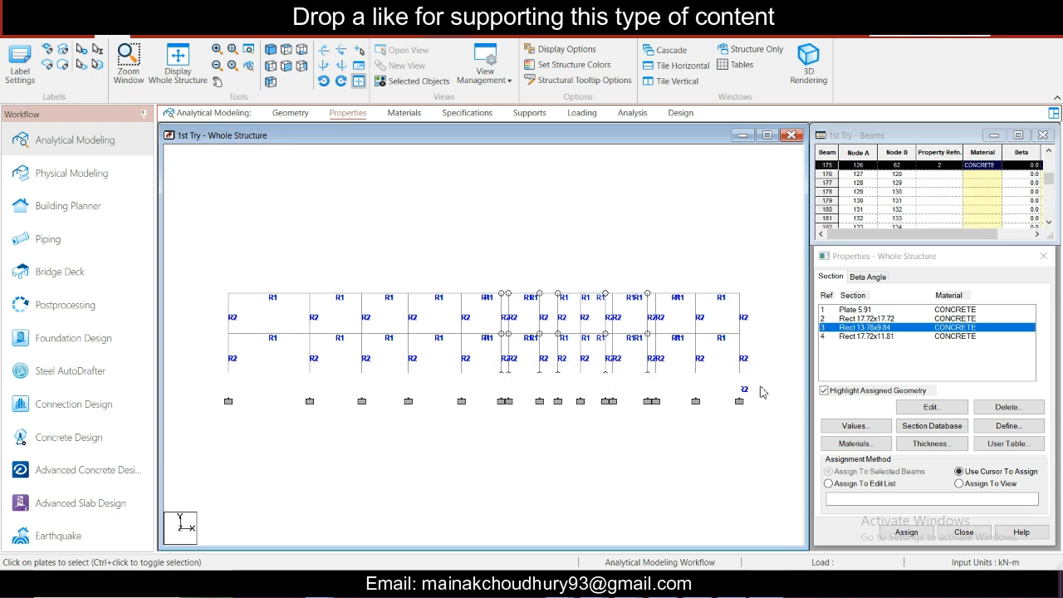
{"action": "left_click", "coordinate": [358, 376]}
{"action": "left_click_drag", "start_coordinate": [207, 366], "coordinate": [760, 383]}
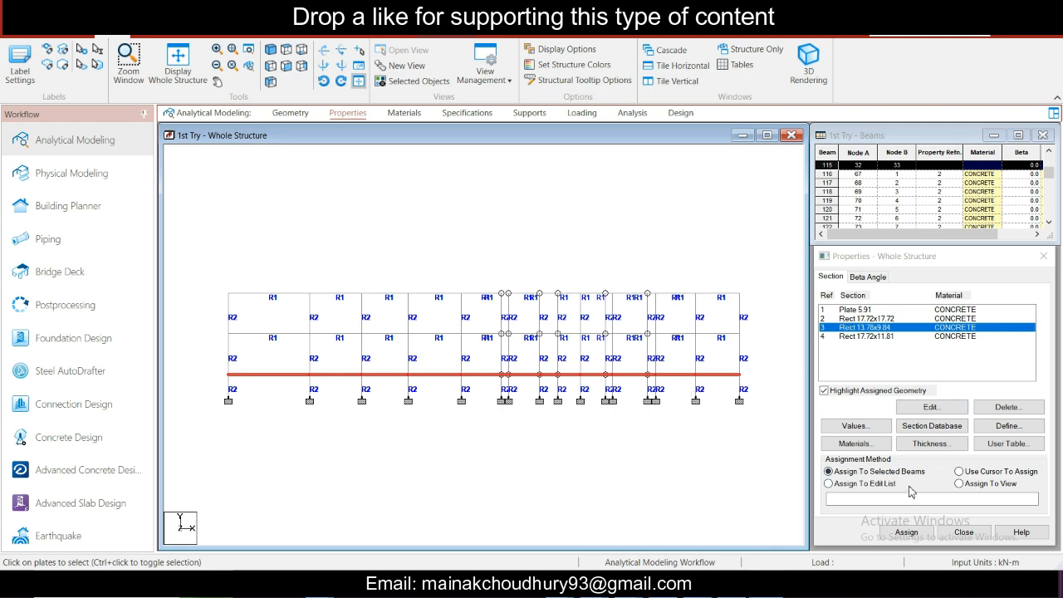
{"action": "left_click", "coordinate": [907, 531]}
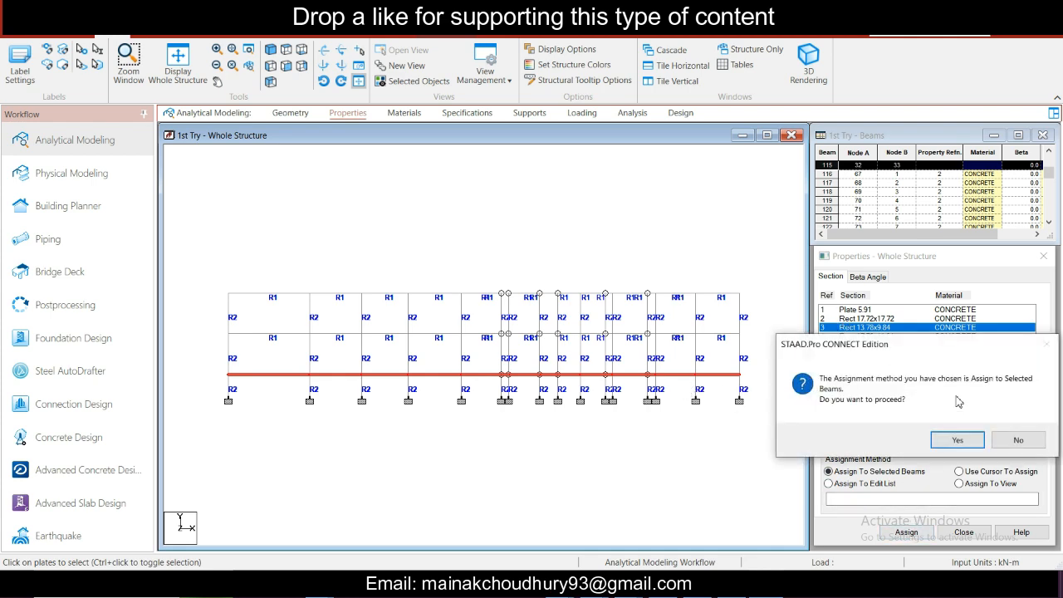
{"action": "left_click", "coordinate": [958, 441]}
Step: Select all beams of the two upper floor levels, assign the Rect 17.72x11.81 section to them, and clear the selection
{"action": "left_click", "coordinate": [868, 337]}
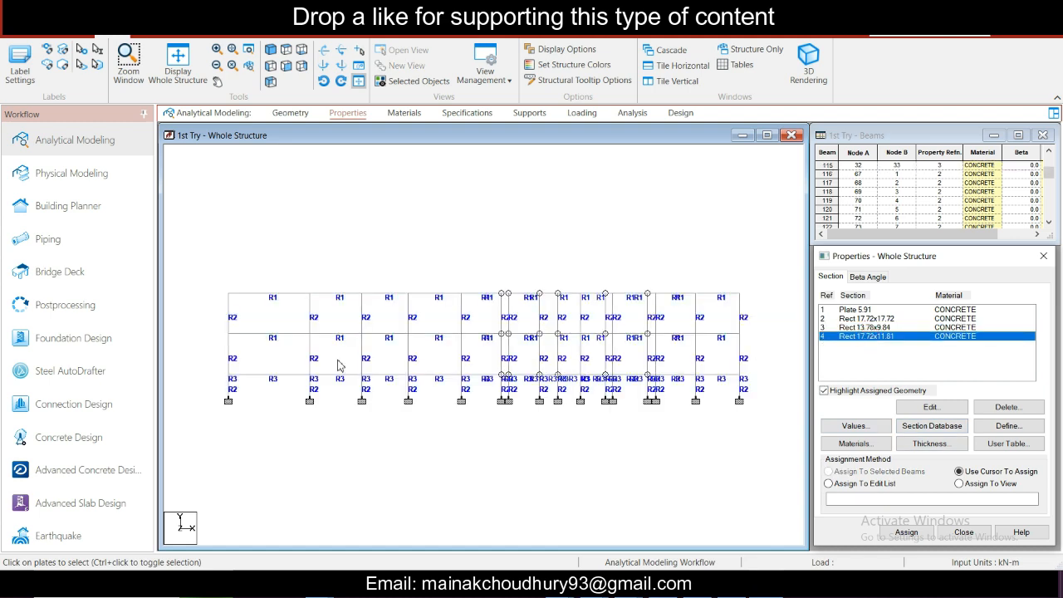
{"action": "left_click_drag", "start_coordinate": [220, 323], "coordinate": [748, 341]}
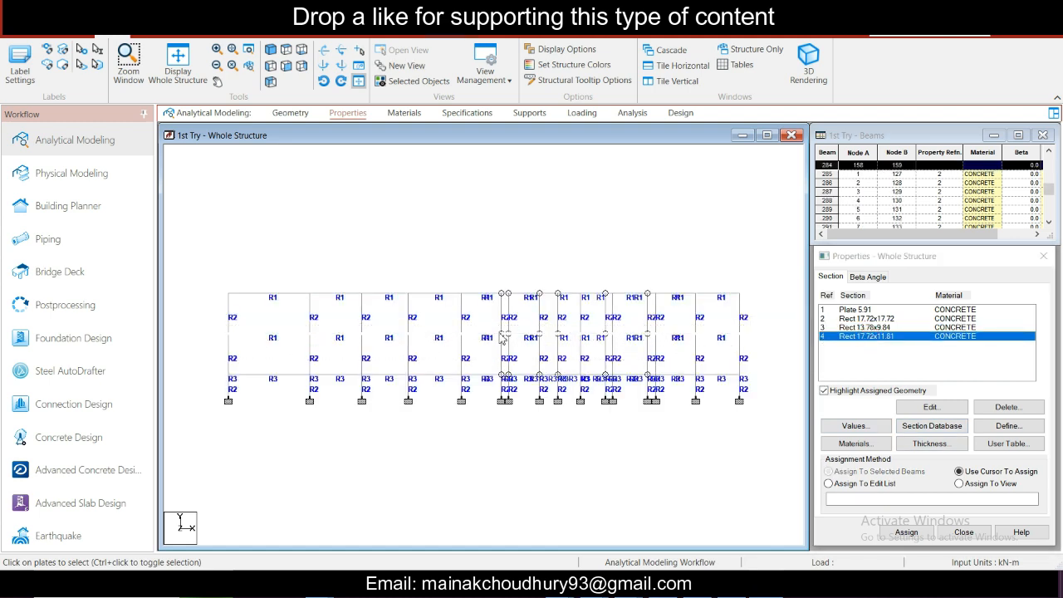
{"action": "left_click_drag", "start_coordinate": [212, 281], "coordinate": [767, 309], "text": "ctrl"}
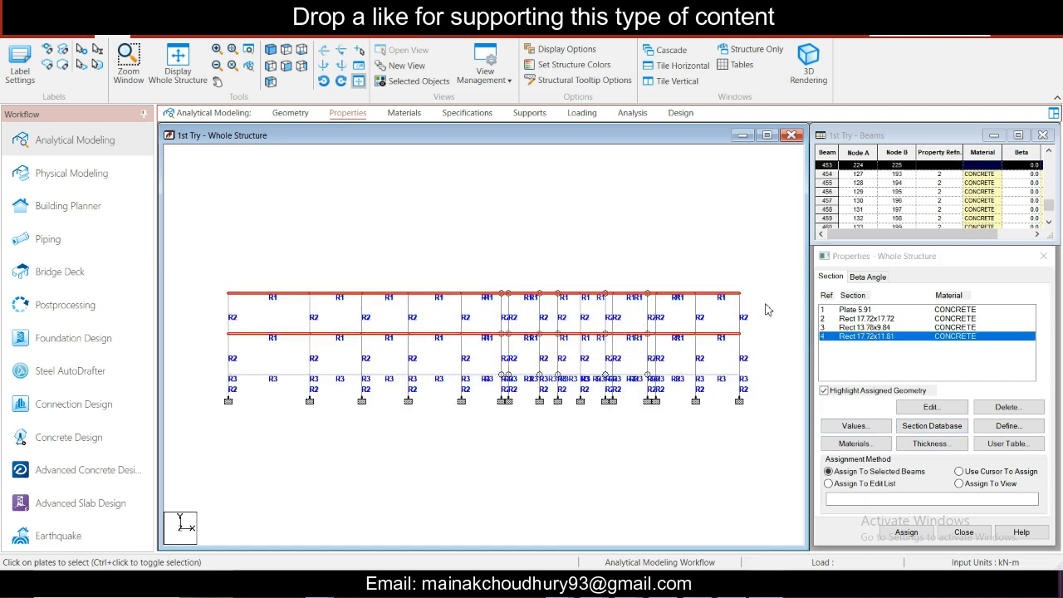
{"action": "left_click", "coordinate": [917, 533]}
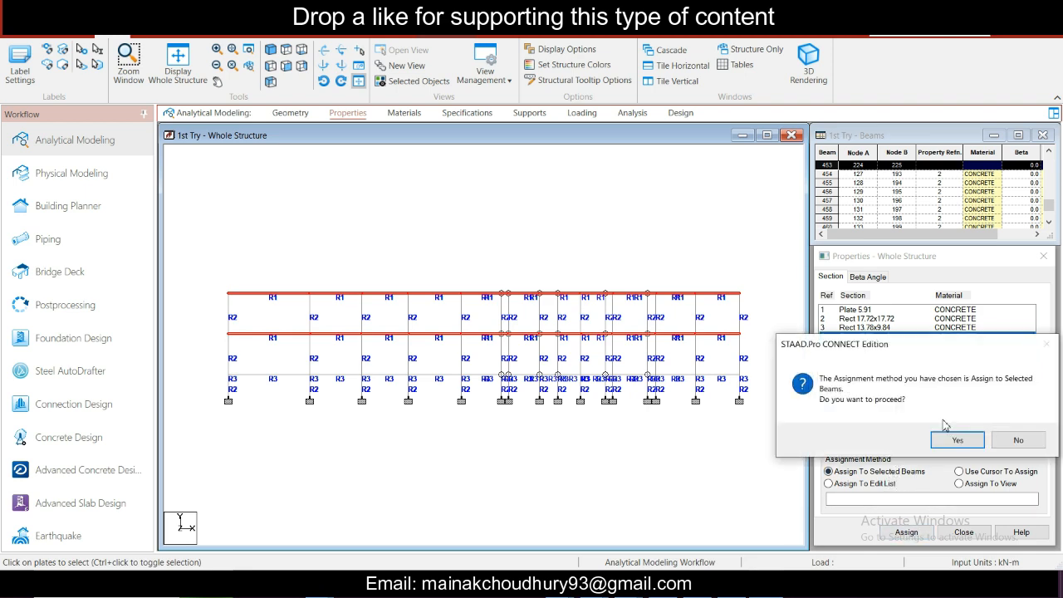
{"action": "left_click", "coordinate": [953, 438]}
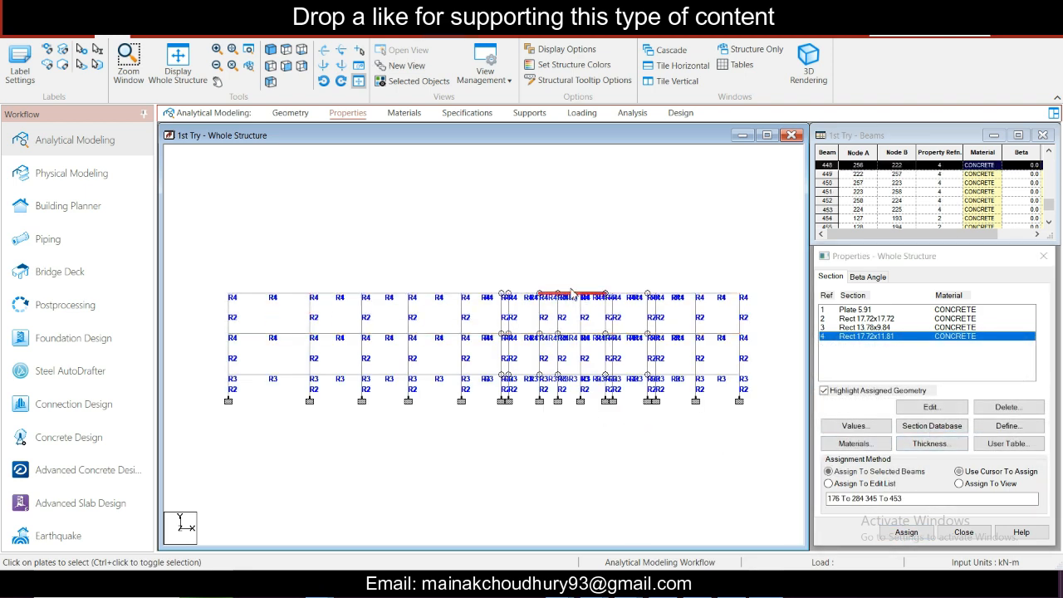
{"action": "left_click", "coordinate": [535, 247]}
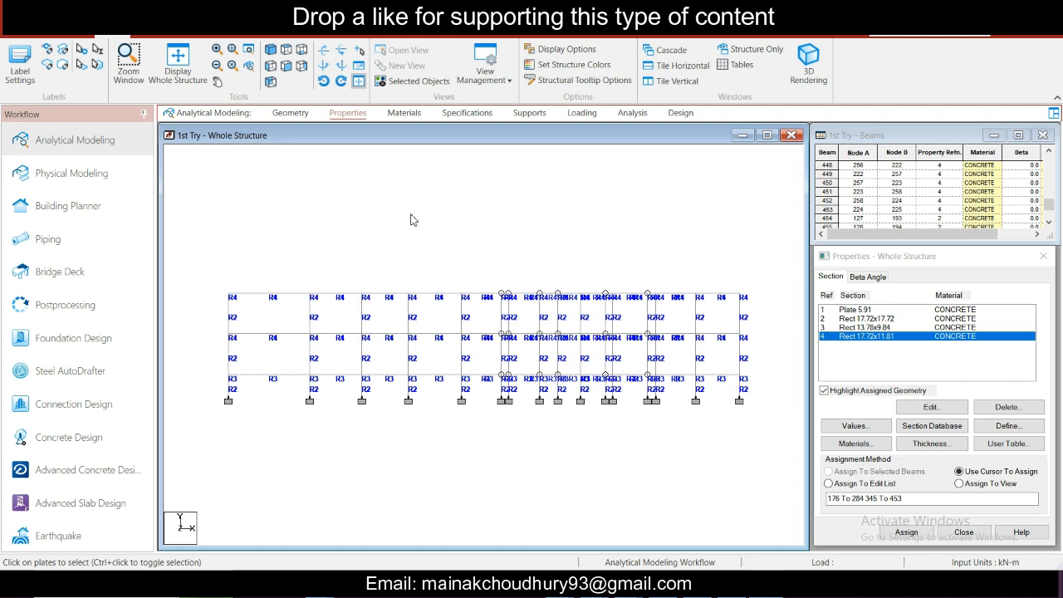
Step: Examine the isotropic properties of the CONCRETE material without changing them
{"action": "left_click", "coordinate": [406, 119]}
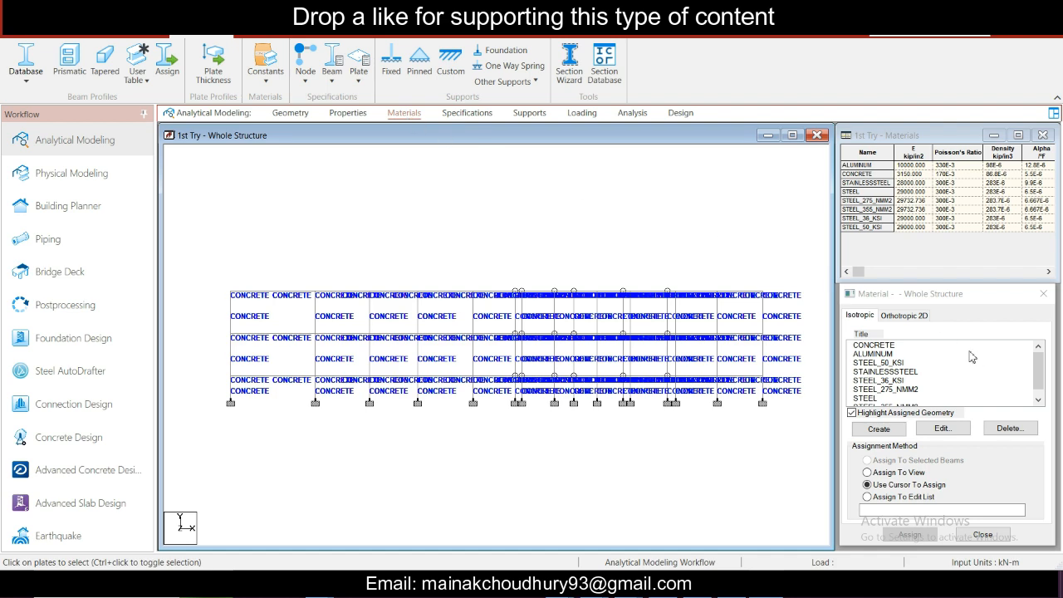
{"action": "left_click", "coordinate": [873, 344]}
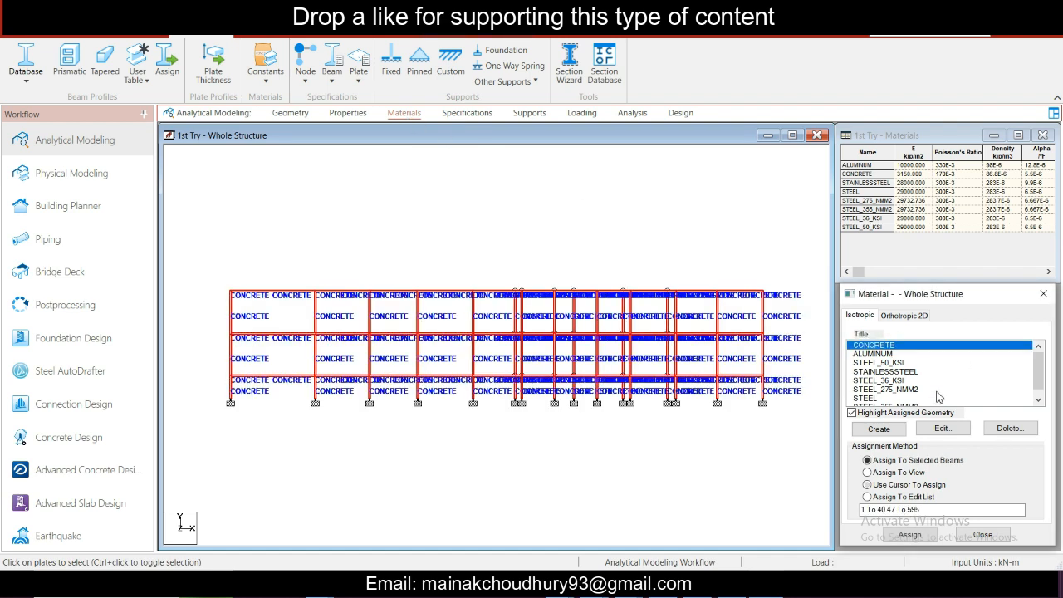
{"action": "left_click", "coordinate": [942, 427]}
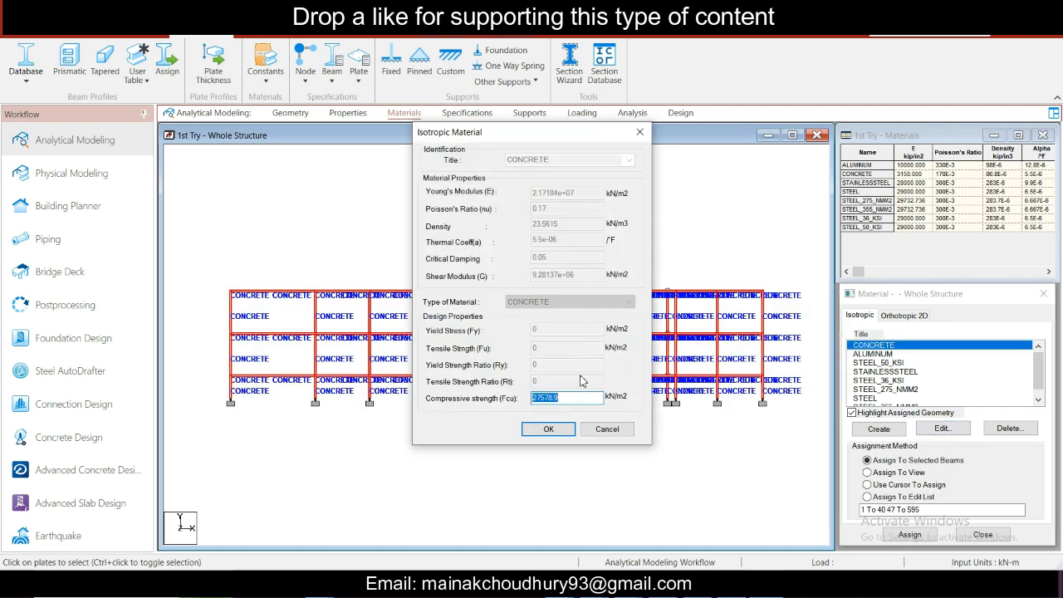
{"action": "left_click", "coordinate": [612, 432]}
Step: Review the member release specifications and the supports defined for the structure
{"action": "left_click", "coordinate": [473, 114]}
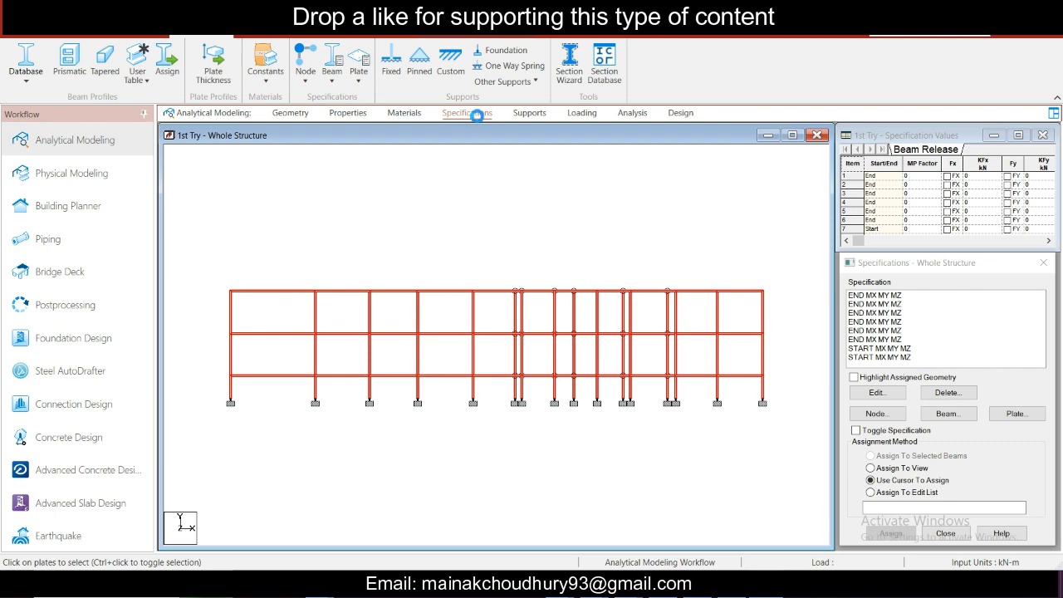
{"action": "left_click", "coordinate": [526, 116]}
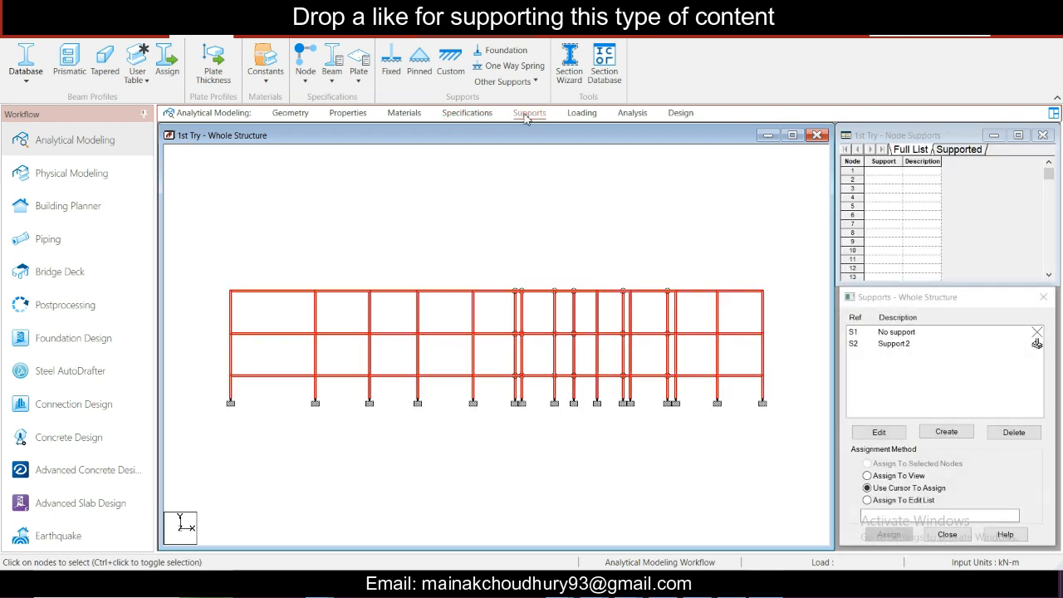
Step: Begin a new seismic definition under the load definitions and set its code type to Indian:IS 1893-2016
{"action": "left_click", "coordinate": [584, 115]}
{"action": "left_click", "coordinate": [636, 229]}
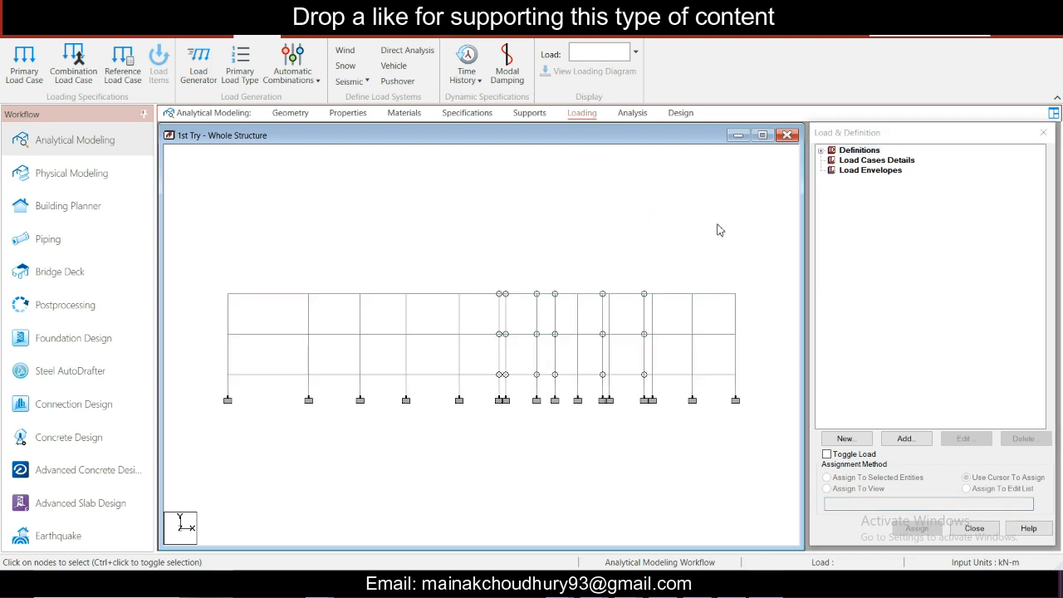
{"action": "left_click", "coordinate": [821, 150]}
{"action": "left_click", "coordinate": [880, 200]}
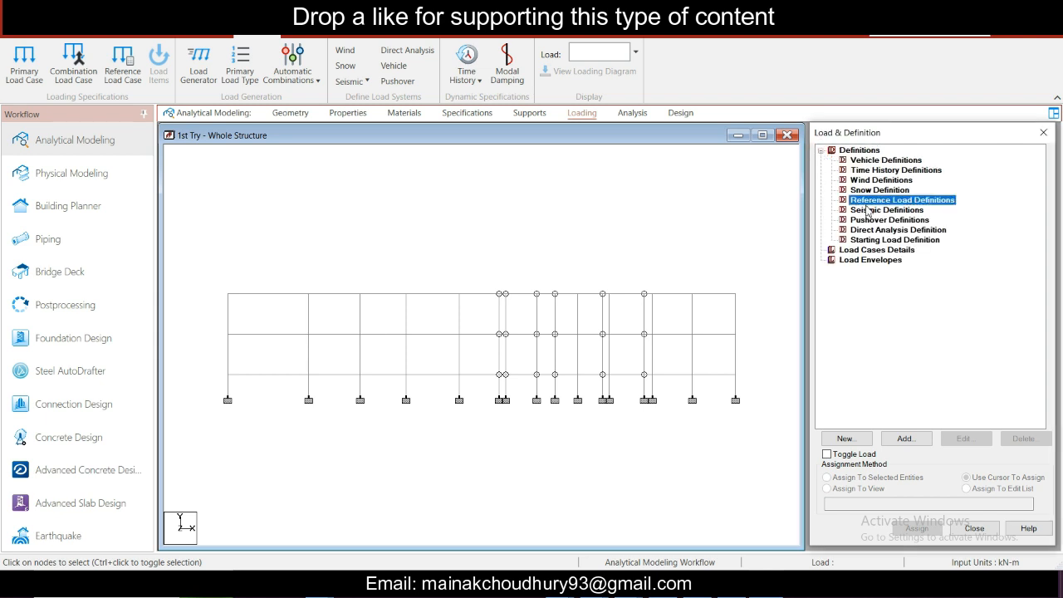
{"action": "left_click", "coordinate": [867, 210]}
{"action": "left_click", "coordinate": [866, 239]}
{"action": "left_click", "coordinate": [877, 220]}
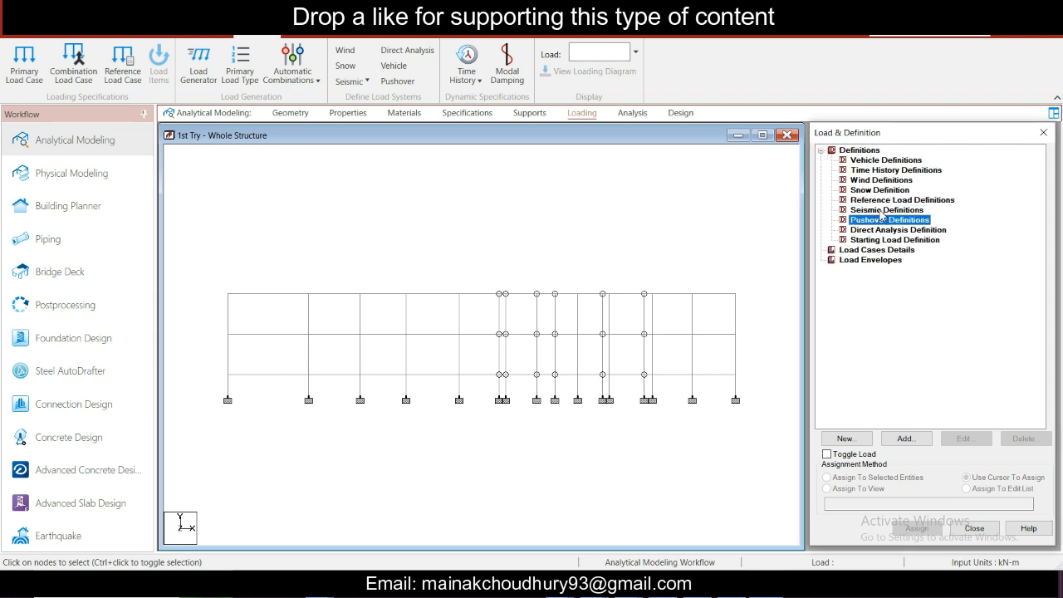
{"action": "left_click", "coordinate": [880, 210]}
{"action": "left_click", "coordinate": [904, 439]}
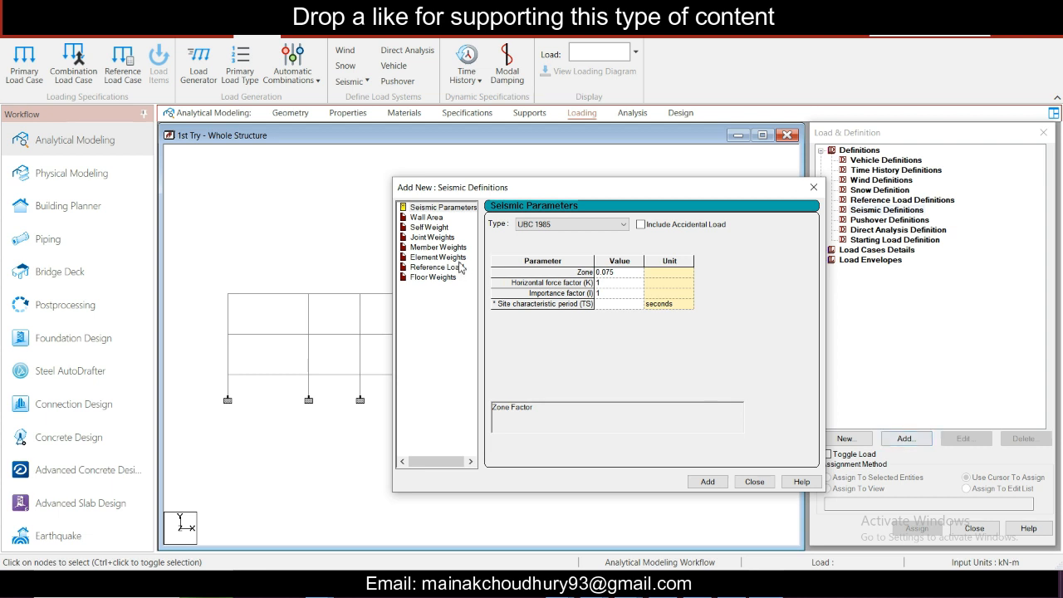
{"action": "left_click", "coordinate": [538, 224]}
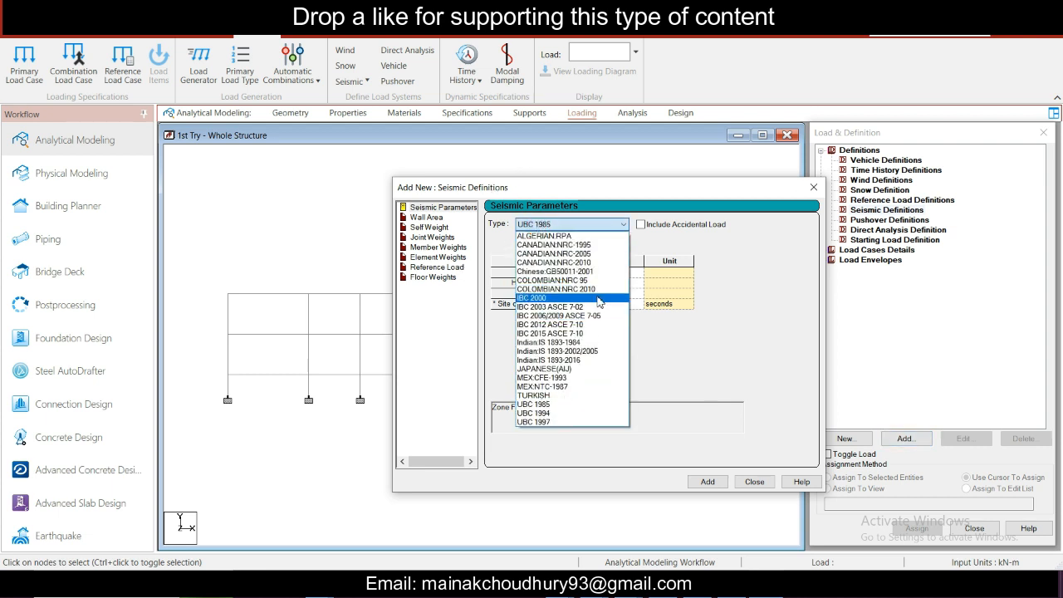
{"action": "left_click", "coordinate": [588, 360]}
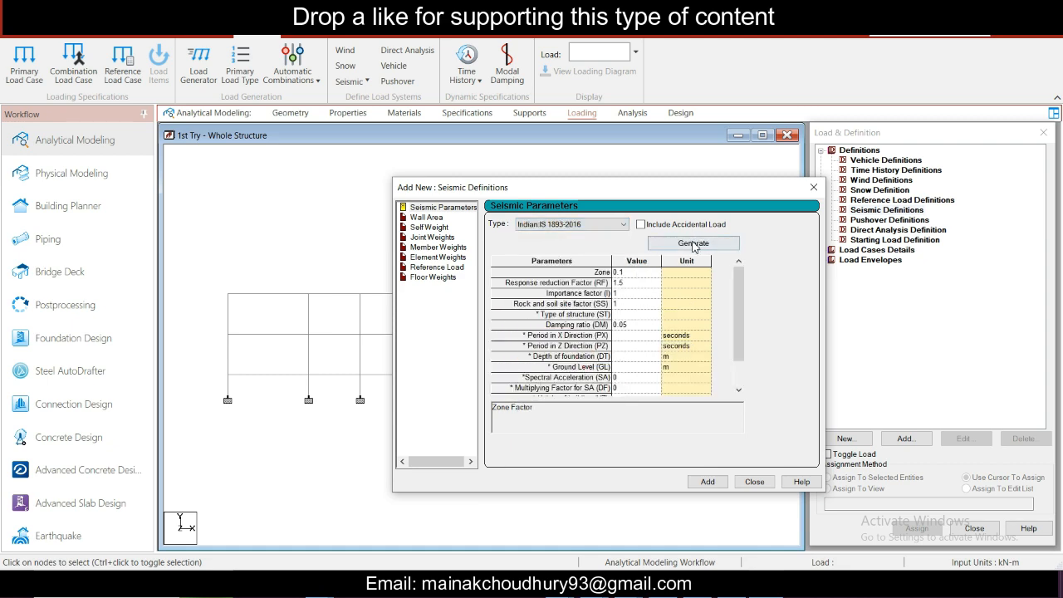
Step: Open the IS:1893 seismic parameter generator and define the zone factor by zone, using zone II
{"action": "left_click", "coordinate": [694, 243]}
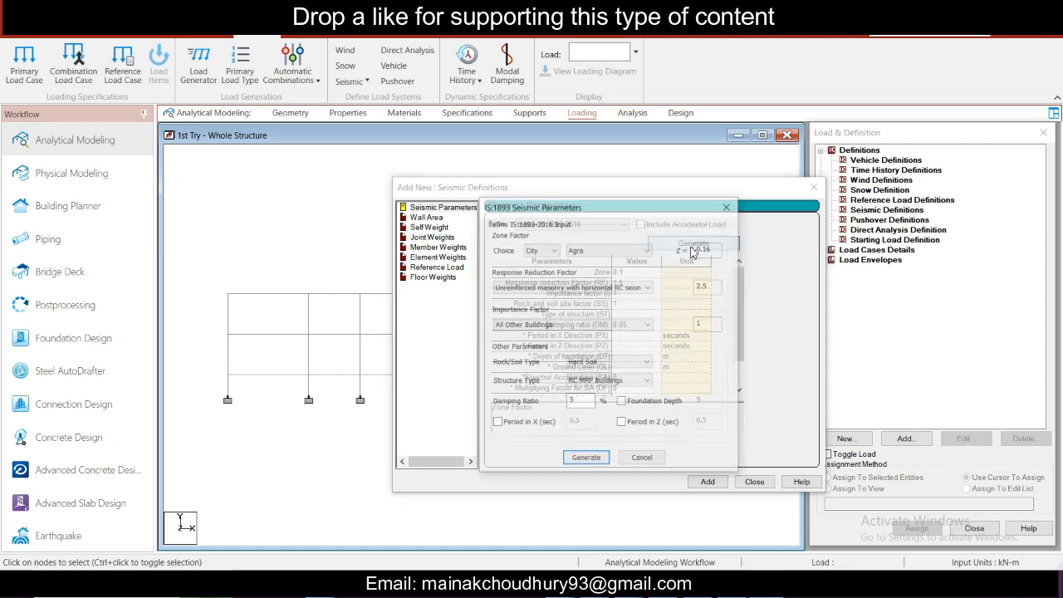
{"action": "left_click", "coordinate": [548, 250]}
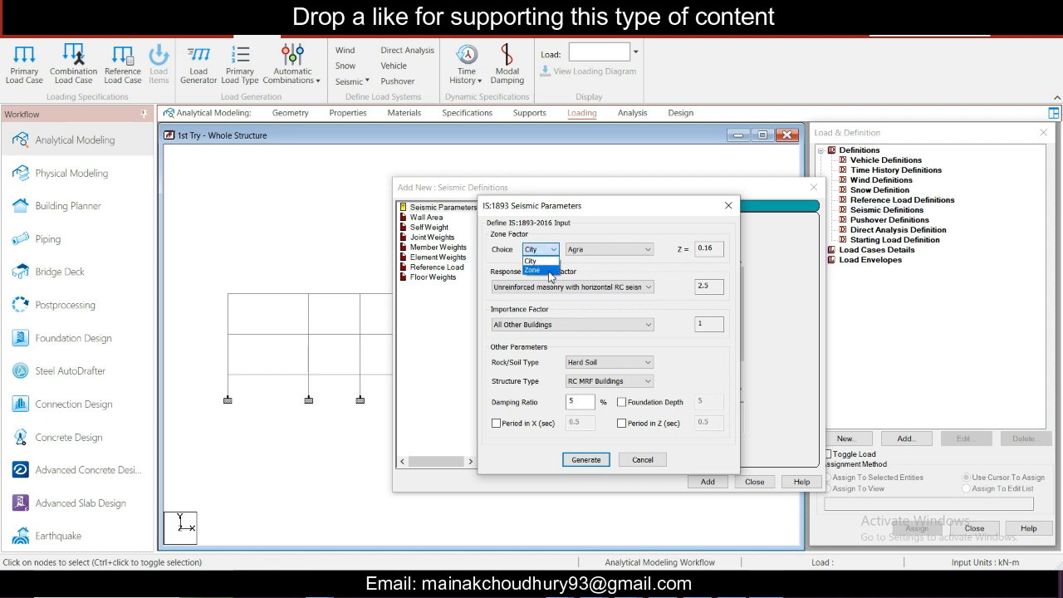
{"action": "left_click", "coordinate": [532, 270]}
{"action": "left_click", "coordinate": [608, 249]}
{"action": "left_click", "coordinate": [612, 259]}
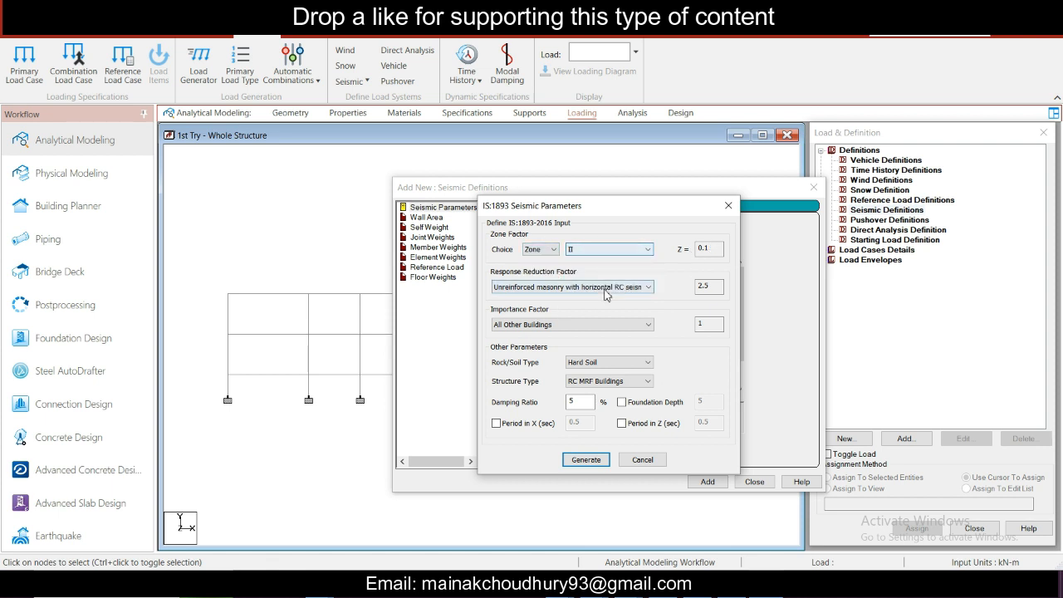
Step: Set the response reduction factor to RC buildings with Ordinary Moment Resisting Frame
{"action": "left_click", "coordinate": [612, 287]}
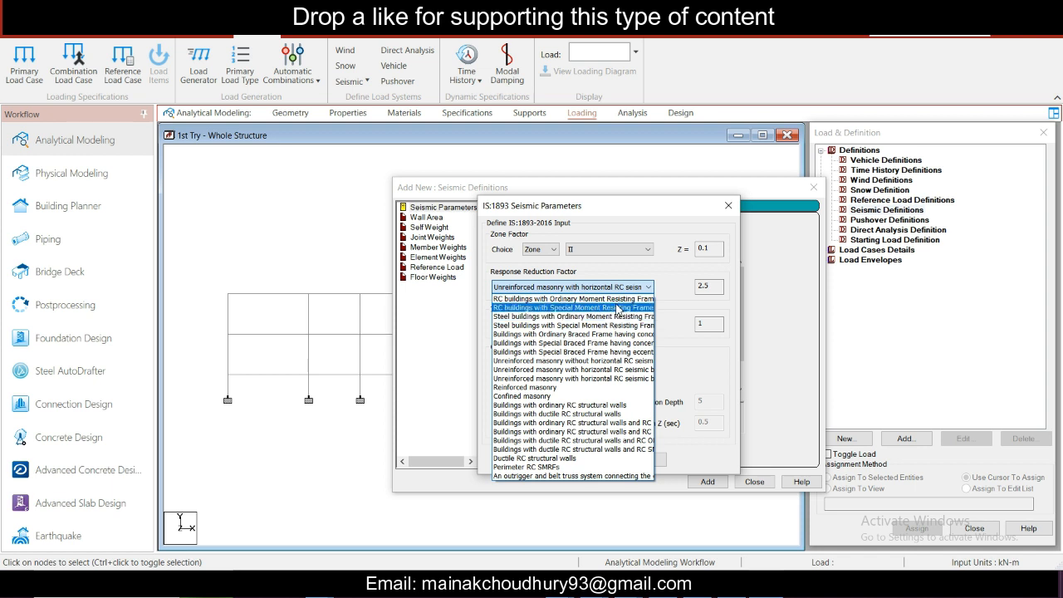
{"action": "left_click", "coordinate": [618, 307]}
{"action": "left_click", "coordinate": [644, 287]}
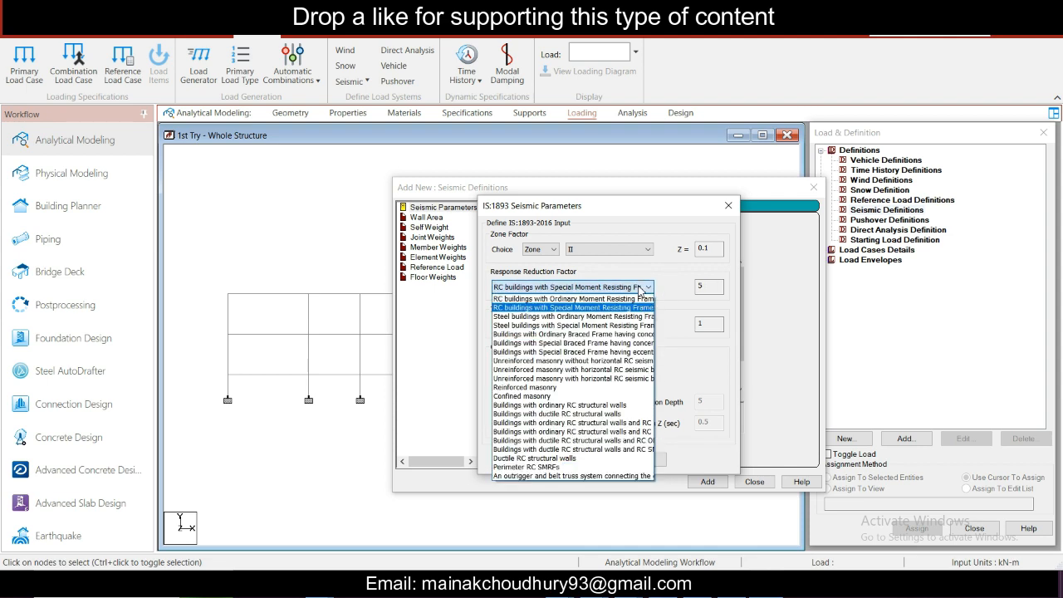
{"action": "left_click", "coordinate": [640, 299]}
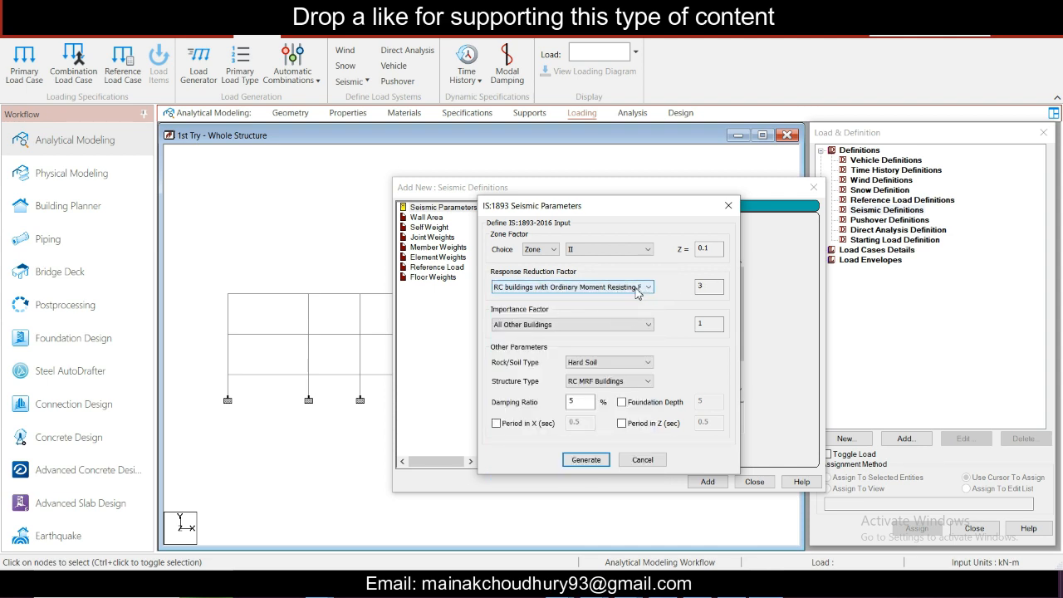
Step: Compare the importance factor categories and set the importance factor to Important Buildings
{"action": "left_click", "coordinate": [631, 325]}
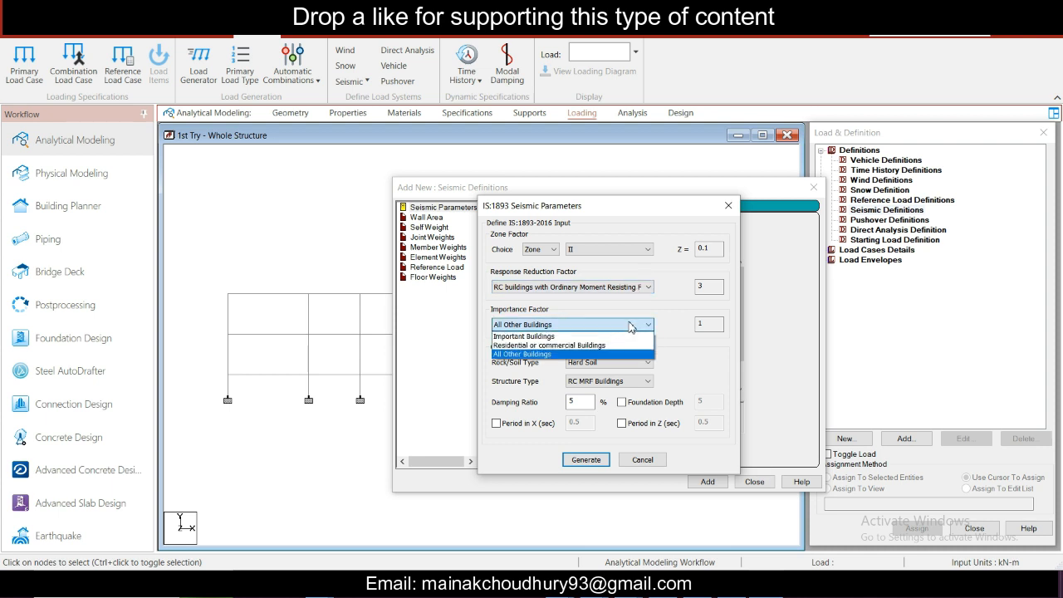
{"action": "left_click", "coordinate": [631, 336]}
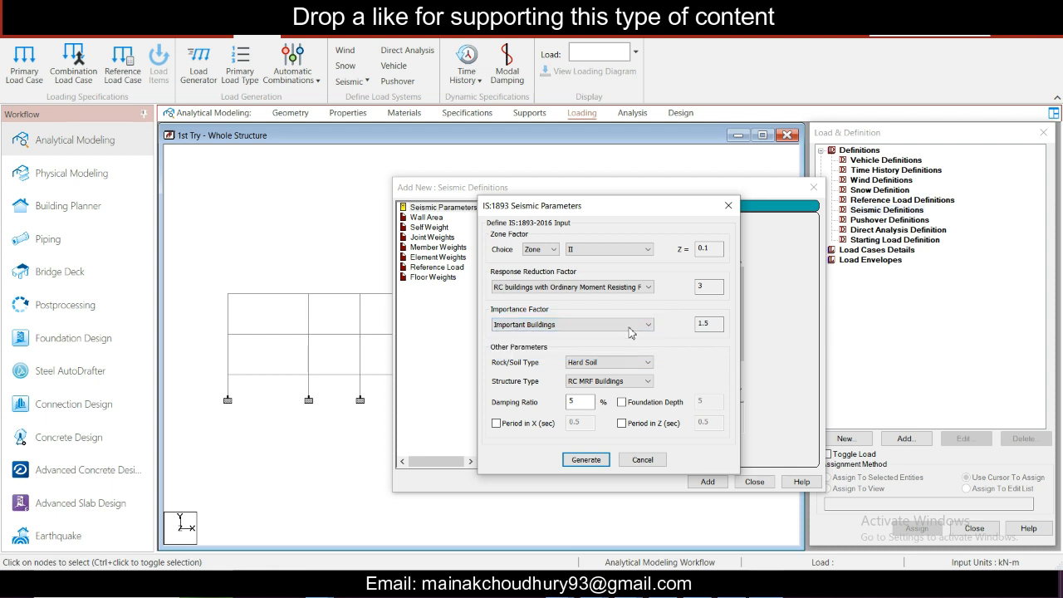
{"action": "left_click", "coordinate": [630, 326]}
{"action": "left_click", "coordinate": [629, 326]}
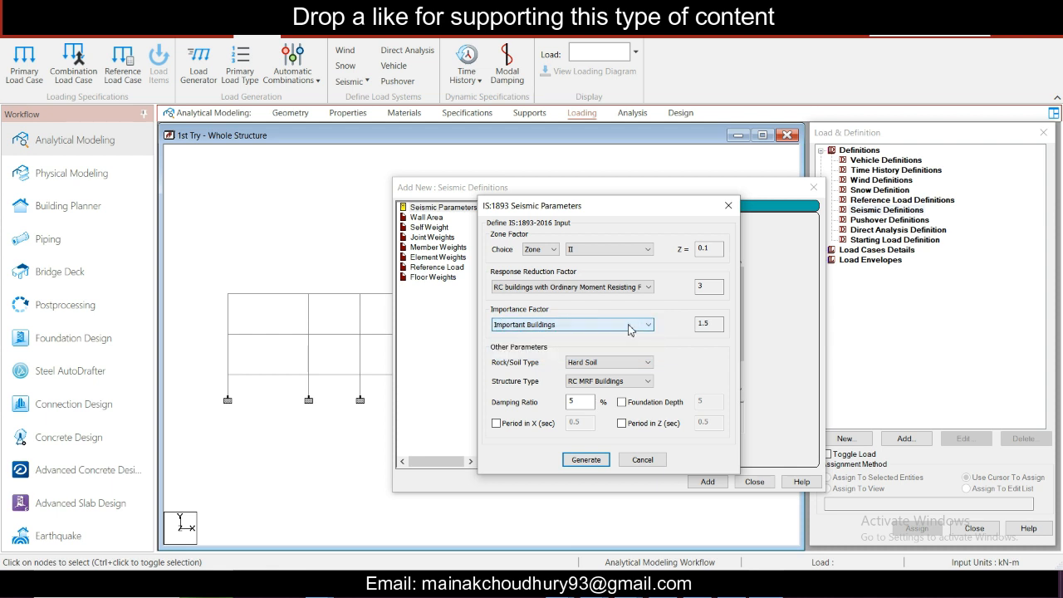
{"action": "left_click", "coordinate": [629, 325]}
{"action": "left_click", "coordinate": [628, 325]}
{"action": "left_click", "coordinate": [629, 325]}
{"action": "left_click", "coordinate": [628, 326]}
{"action": "left_click", "coordinate": [629, 325]}
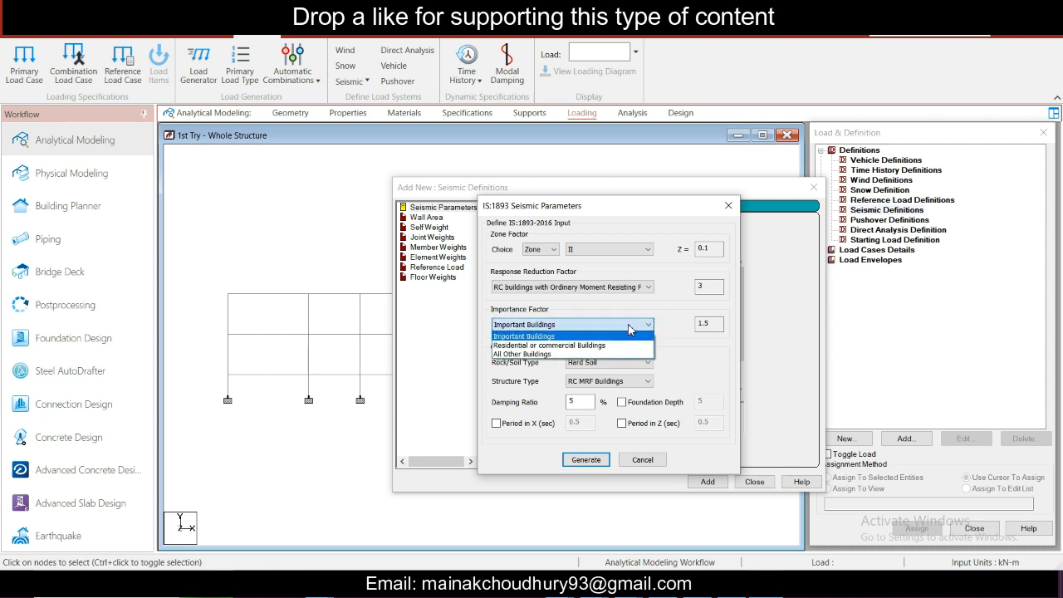
{"action": "left_click", "coordinate": [618, 353]}
{"action": "left_click", "coordinate": [622, 325]}
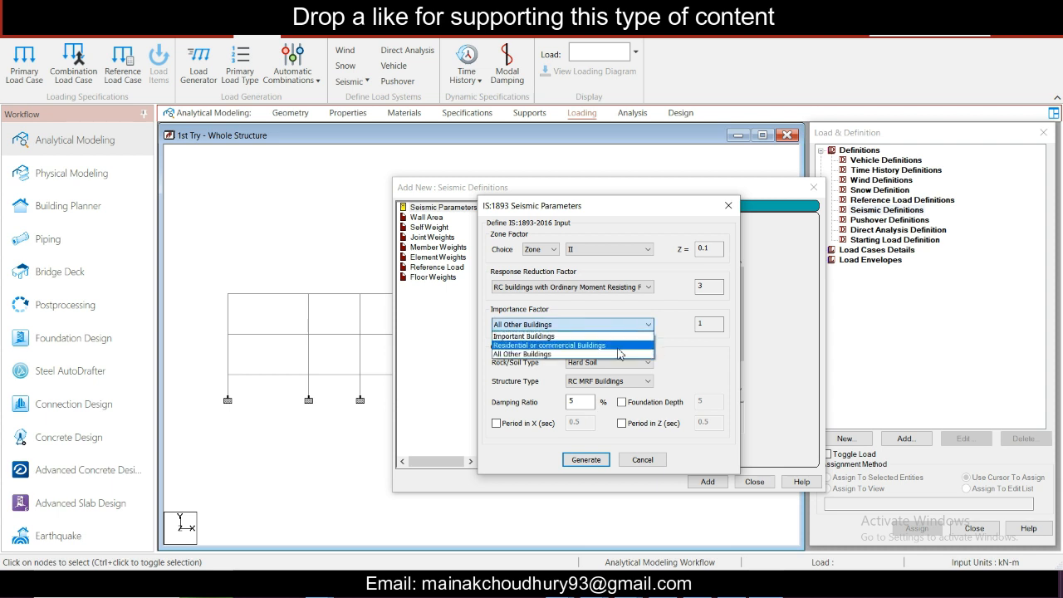
{"action": "left_click", "coordinate": [617, 335]}
Step: Set the rock/soil type to Medium Soil and generate the seismic parameters
{"action": "left_click", "coordinate": [618, 362]}
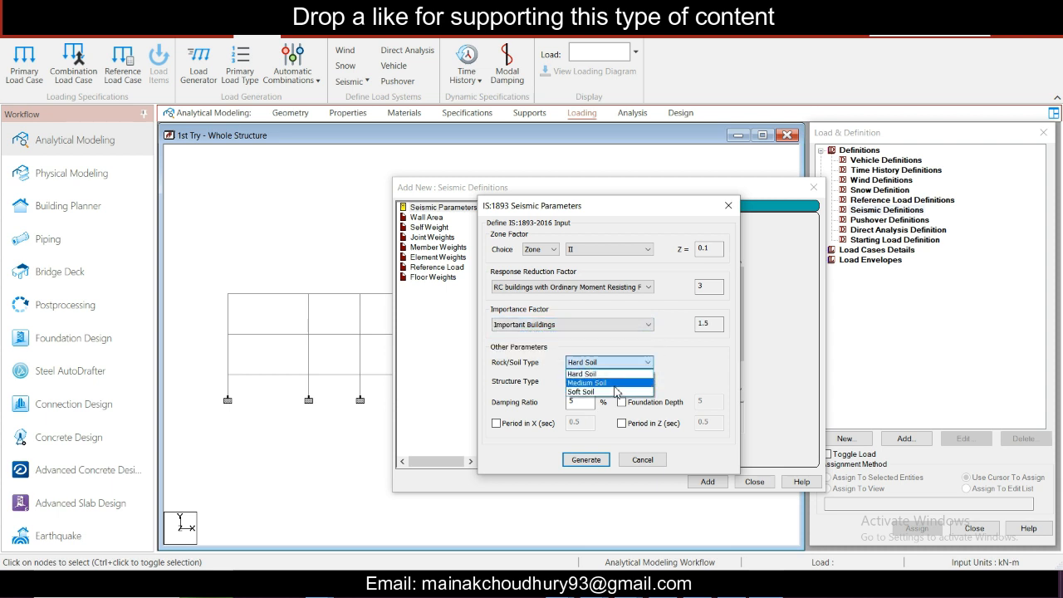
{"action": "left_click", "coordinate": [614, 384]}
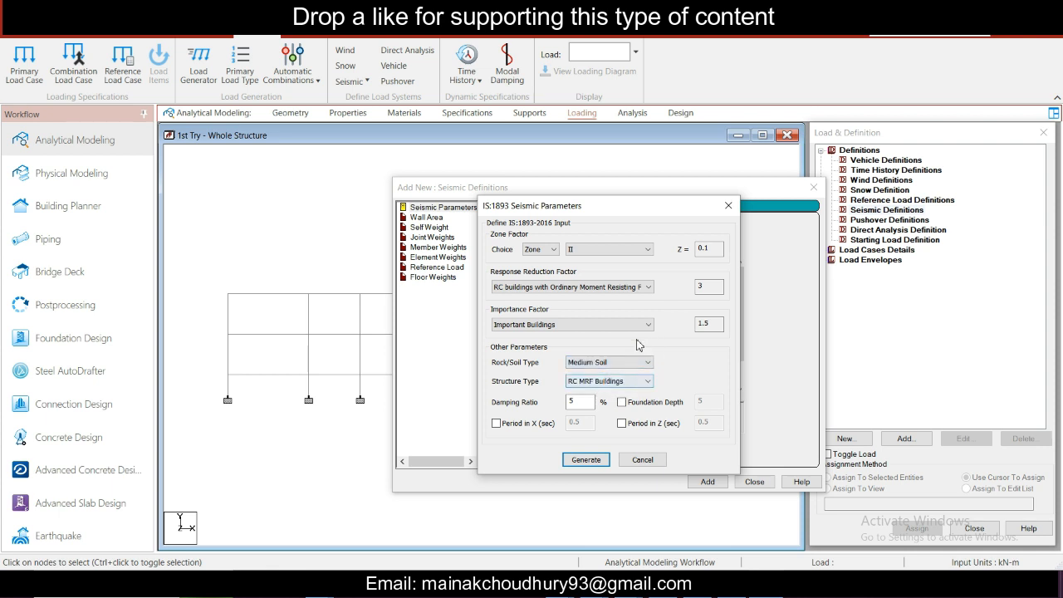
{"action": "left_click", "coordinate": [586, 459]}
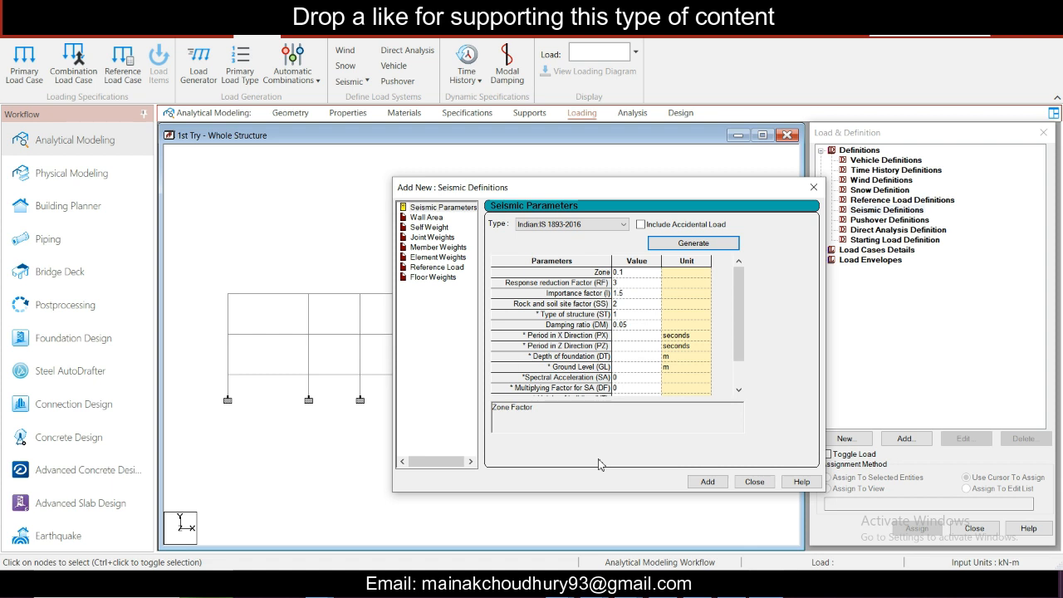
Step: Reopen the IS:1893 seismic parameter generator and set the zone factor to zone II again
{"action": "left_click", "coordinate": [715, 244]}
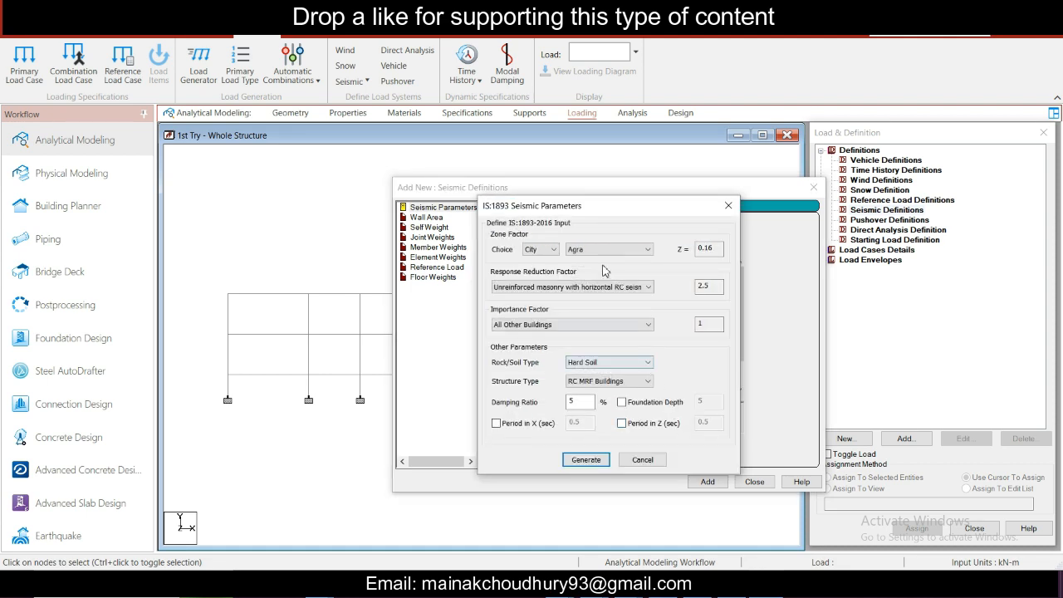
{"action": "left_click", "coordinate": [551, 249]}
{"action": "left_click", "coordinate": [545, 267]}
{"action": "left_click", "coordinate": [609, 253]}
{"action": "left_click", "coordinate": [608, 254]}
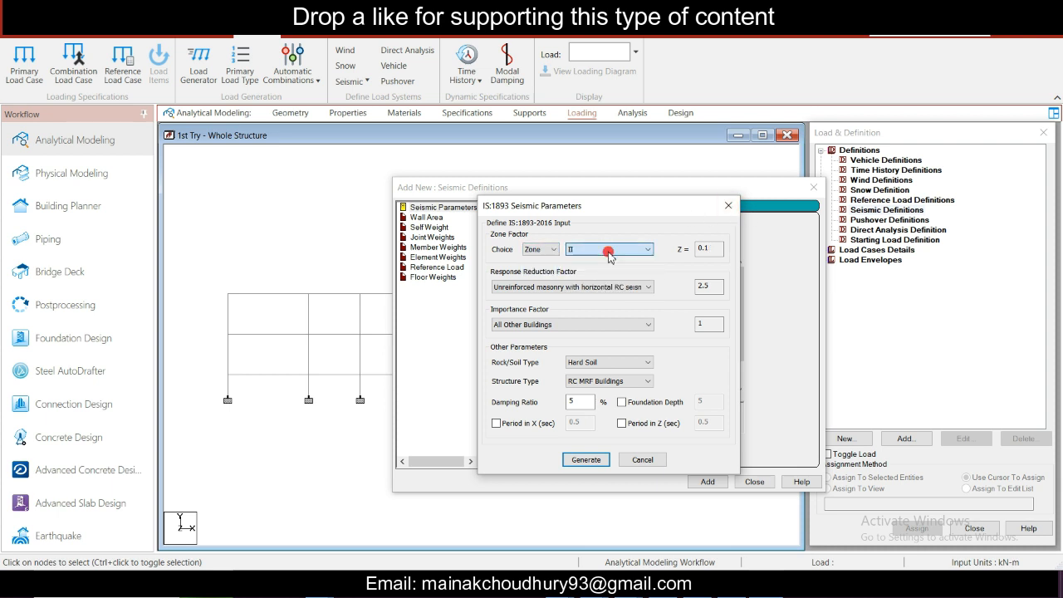
Step: Choose RC buildings with Ordinary Moment Resisting Frame for response reduction and Important Buildings for the importance factor
{"action": "left_click", "coordinate": [573, 287]}
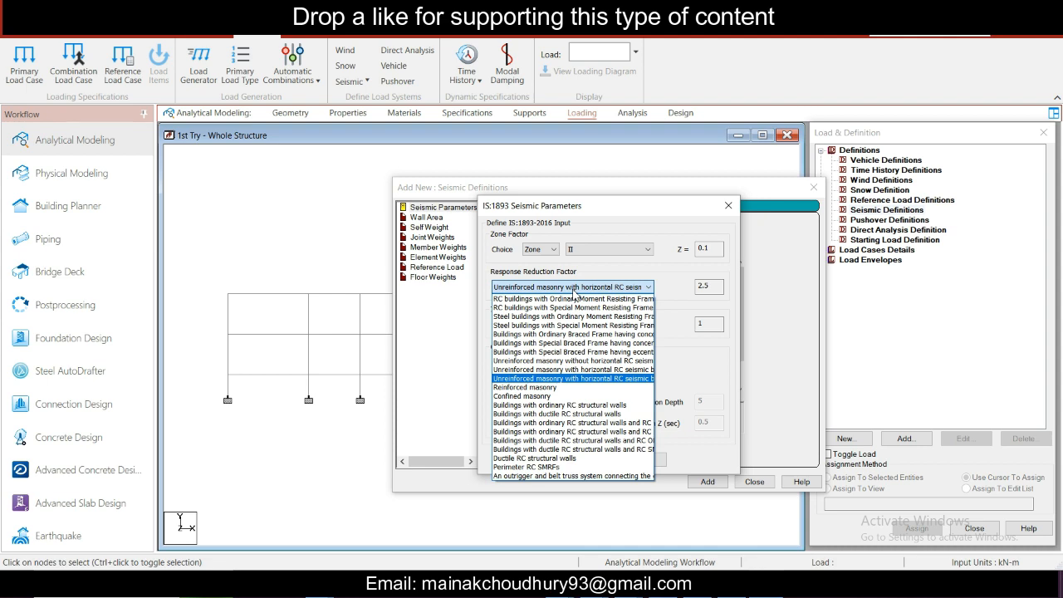
{"action": "left_click", "coordinate": [573, 287]}
{"action": "left_click", "coordinate": [573, 287]}
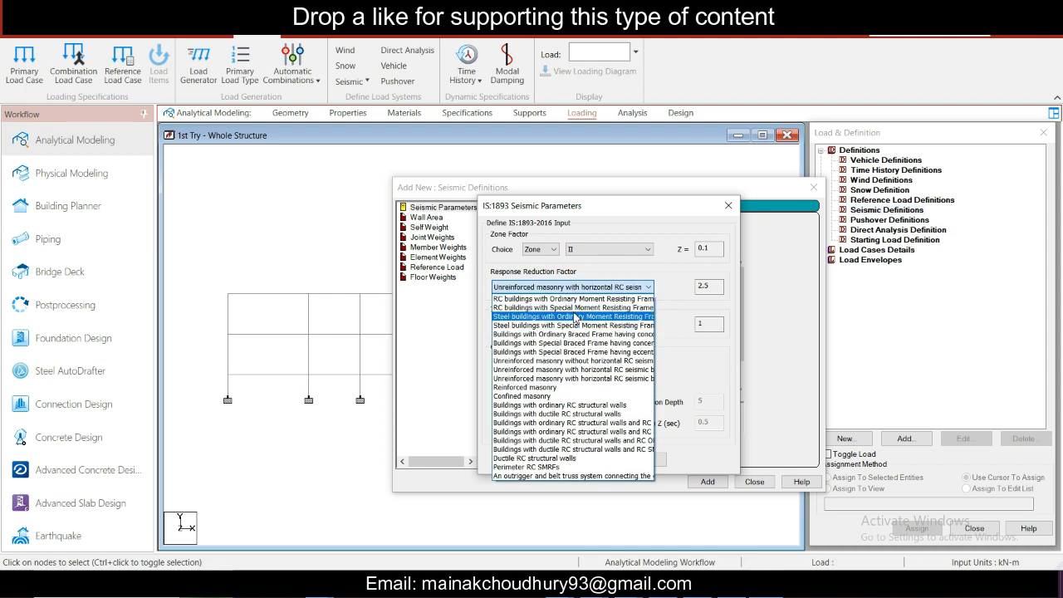
{"action": "left_click", "coordinate": [584, 299]}
{"action": "left_click", "coordinate": [573, 324]}
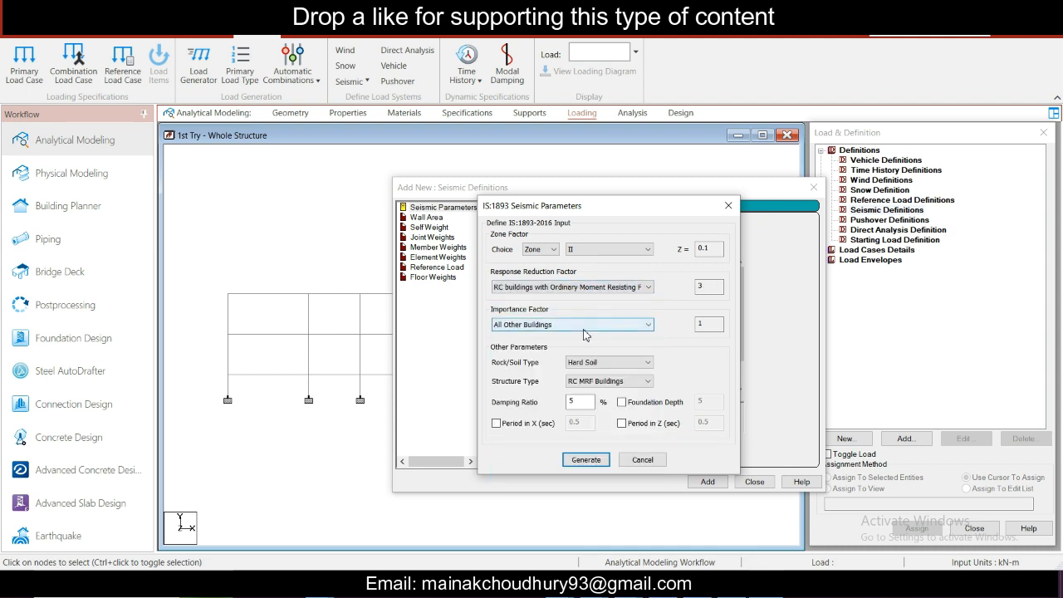
{"action": "left_click", "coordinate": [548, 335]}
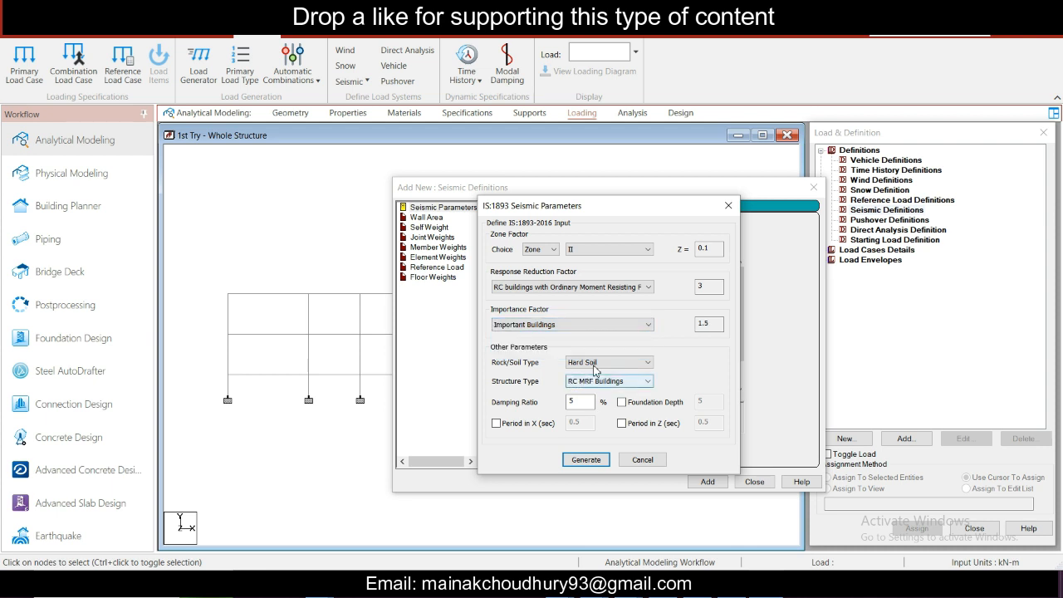
Step: Set the soil type to Medium Soil and the foundation depth to 2, and enable the periods in X and Z
{"action": "left_click", "coordinate": [595, 362]}
{"action": "left_click", "coordinate": [593, 380]}
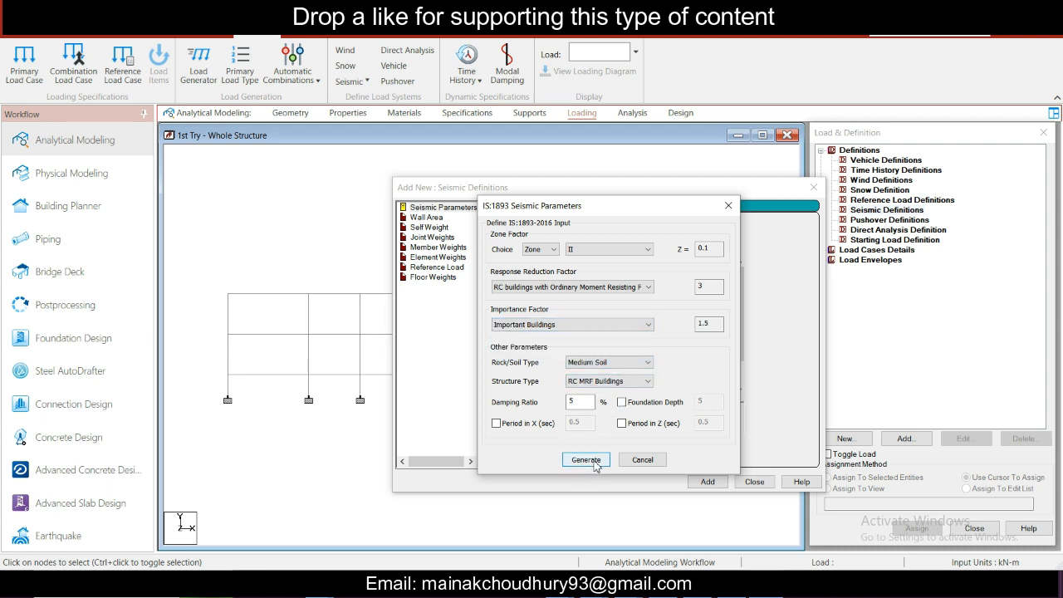
{"action": "left_click", "coordinate": [621, 402]}
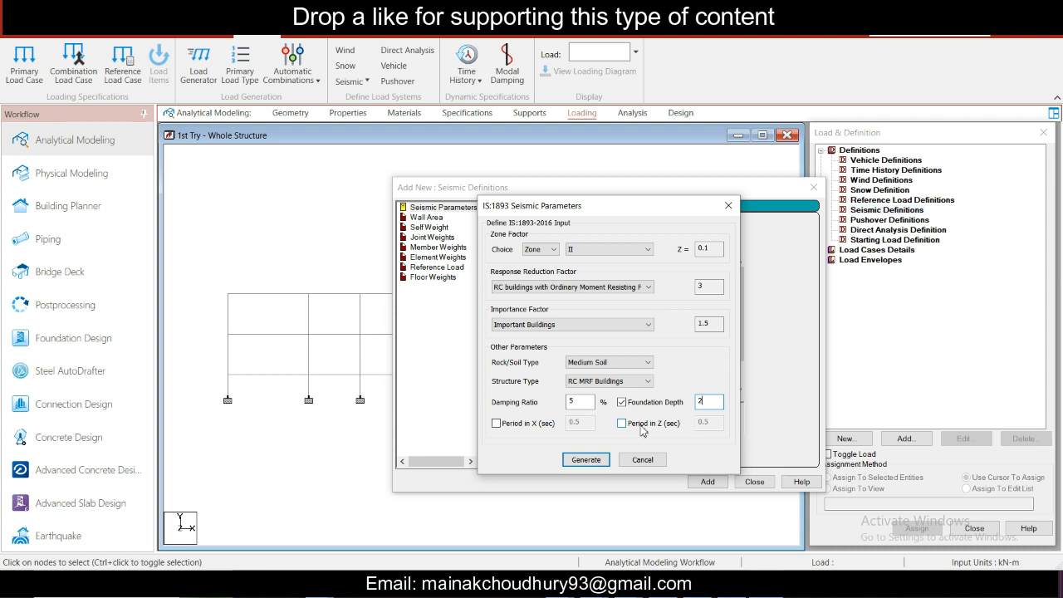
{"action": "left_click", "coordinate": [497, 424]}
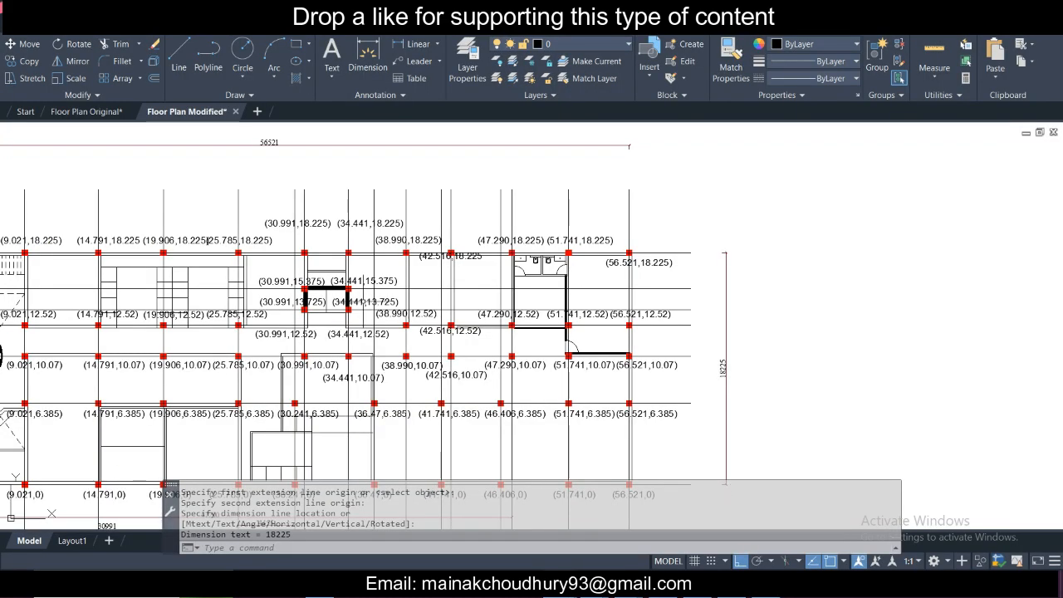
Step: Switch to the modified floor plan in AutoCAD and examine the building's overall length and width dimensions
{"action": "middle_click_drag", "start_coordinate": [259, 142], "coordinate": [296, 162]}
{"action": "scroll", "coordinate": [296, 162], "scroll_direction": "down", "scroll_amount": 5}
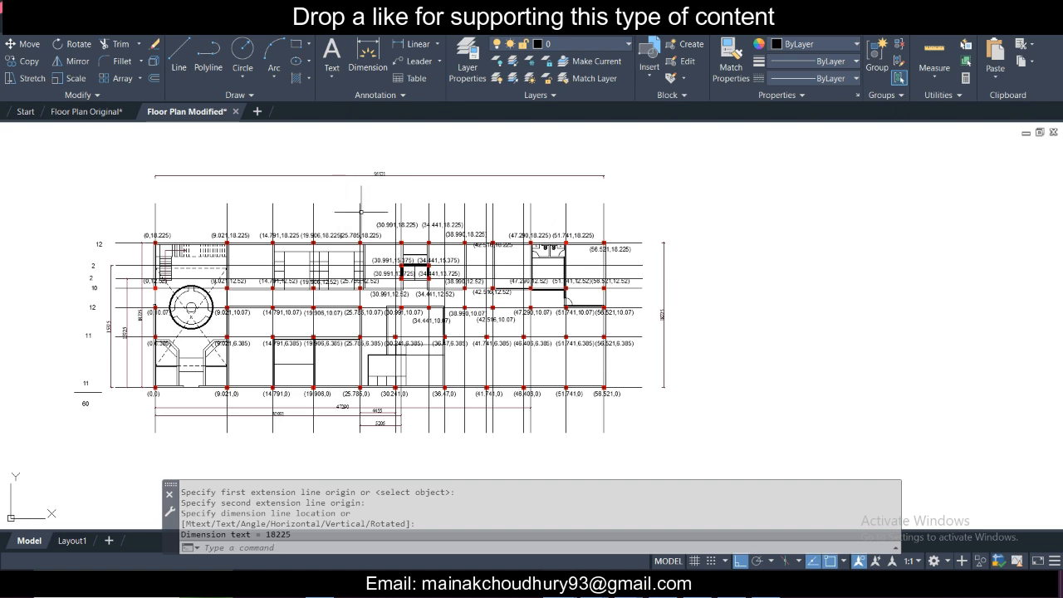
{"action": "scroll", "coordinate": [661, 333], "scroll_direction": "up", "scroll_amount": 4}
{"action": "scroll", "coordinate": [662, 291], "scroll_direction": "down", "scroll_amount": 3}
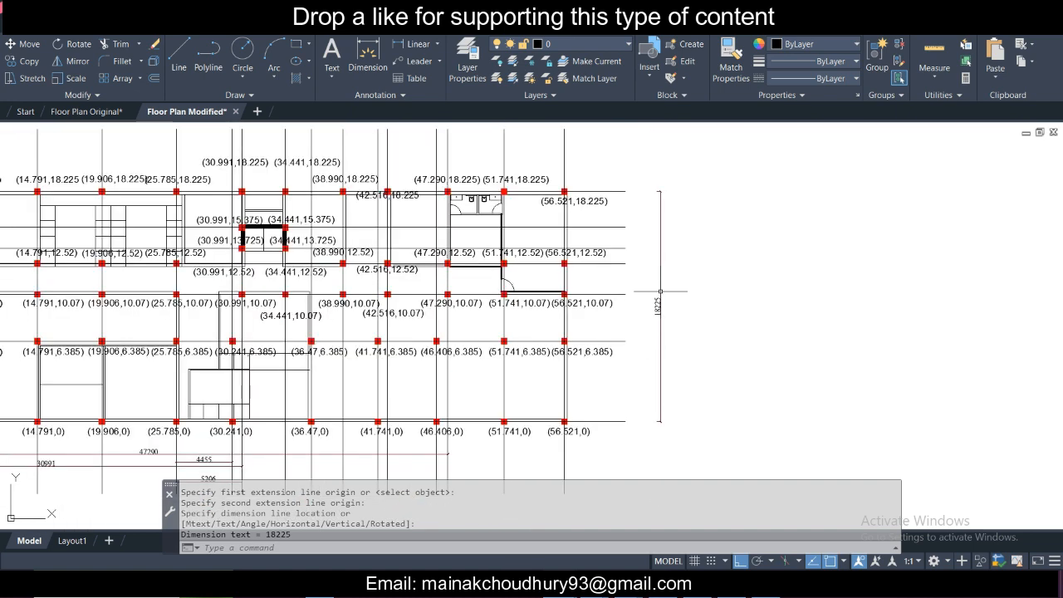
{"action": "scroll", "coordinate": [662, 299], "scroll_direction": "up", "scroll_amount": 3}
{"action": "scroll", "coordinate": [665, 307], "scroll_direction": "down", "scroll_amount": 1}
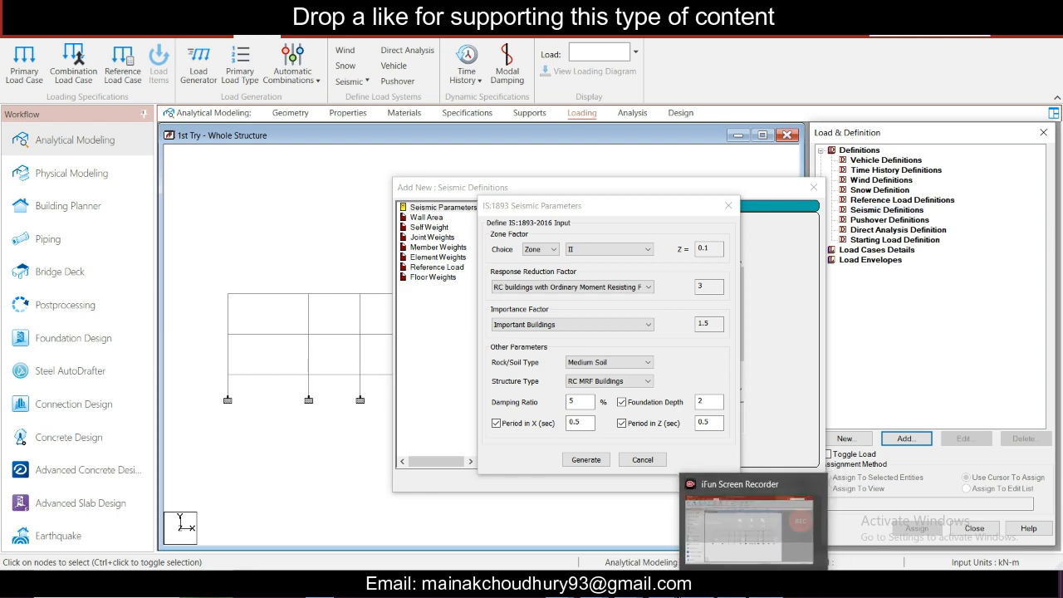
{"action": "left_click", "coordinate": [731, 436]}
{"action": "scroll", "coordinate": [712, 296], "scroll_direction": "up", "scroll_amount": 2}
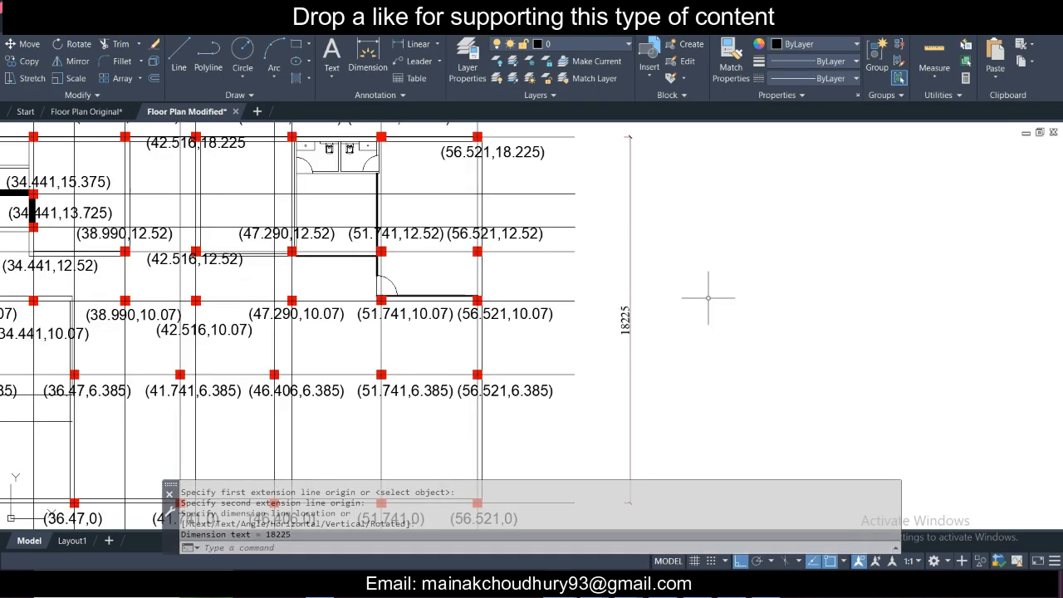
{"action": "scroll", "coordinate": [706, 301], "scroll_direction": "down", "scroll_amount": 2}
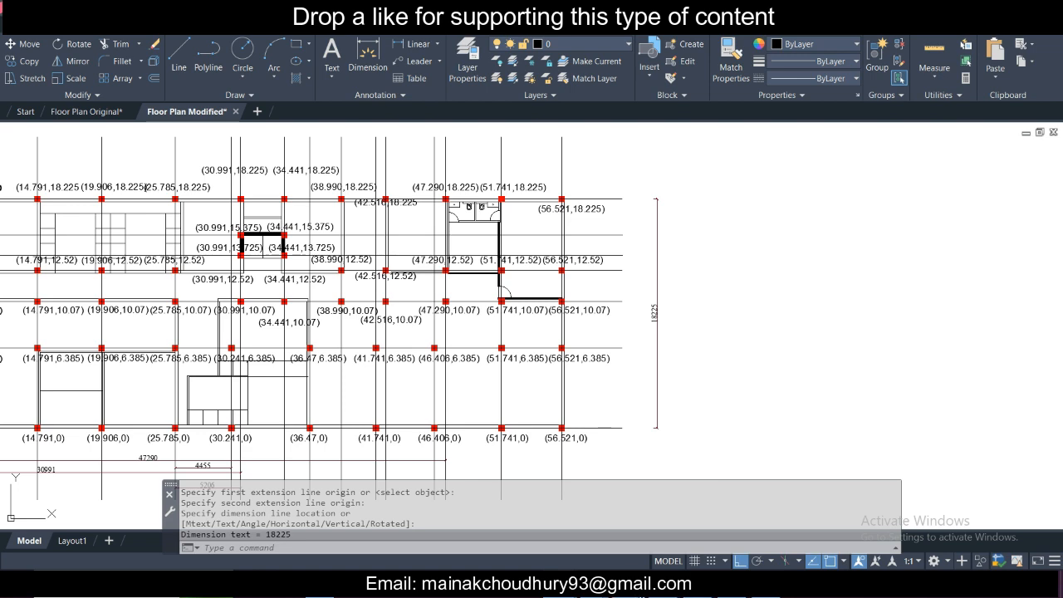
Step: Switch to the Response Spectrum Analysis document and split the sample period calculation into separate building, height and Ta lines
{"action": "left_click", "coordinate": [737, 520]}
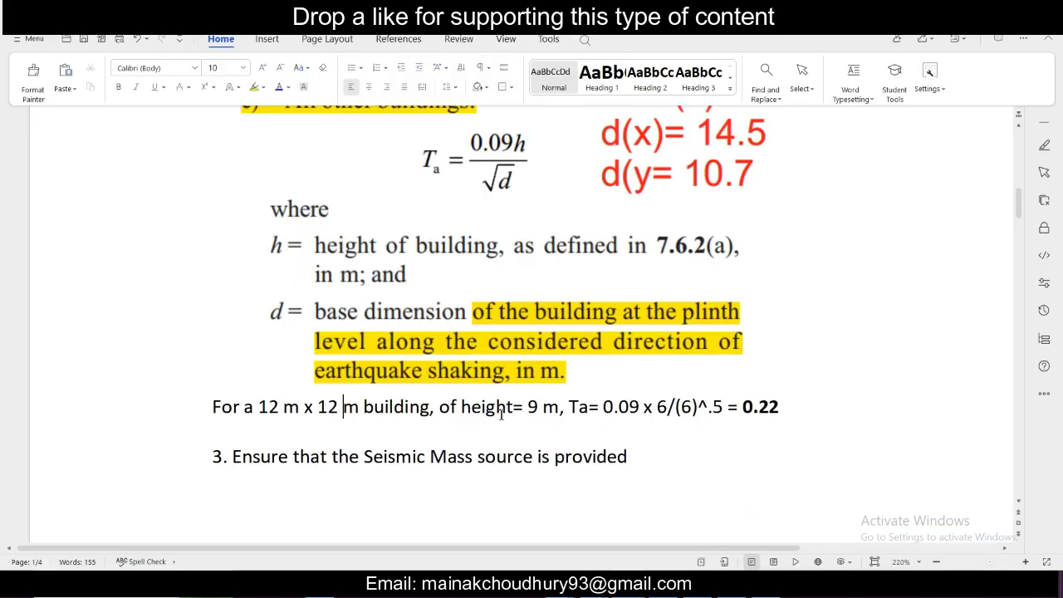
{"action": "left_click", "coordinate": [439, 406]}
{"action": "key", "text": "Return"}
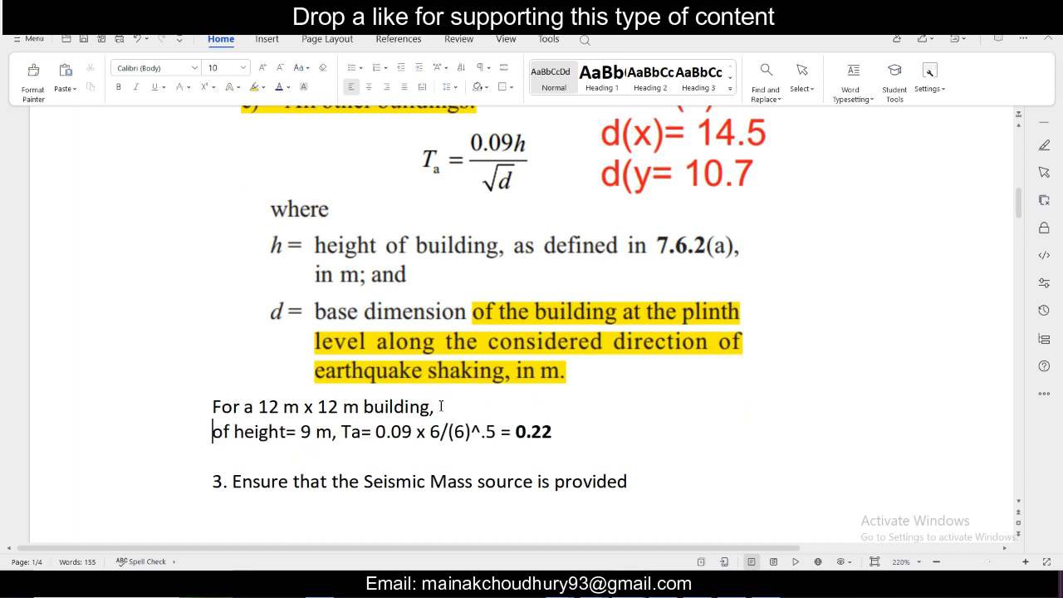
{"action": "left_click", "coordinate": [341, 432]}
{"action": "key", "text": "Return"}
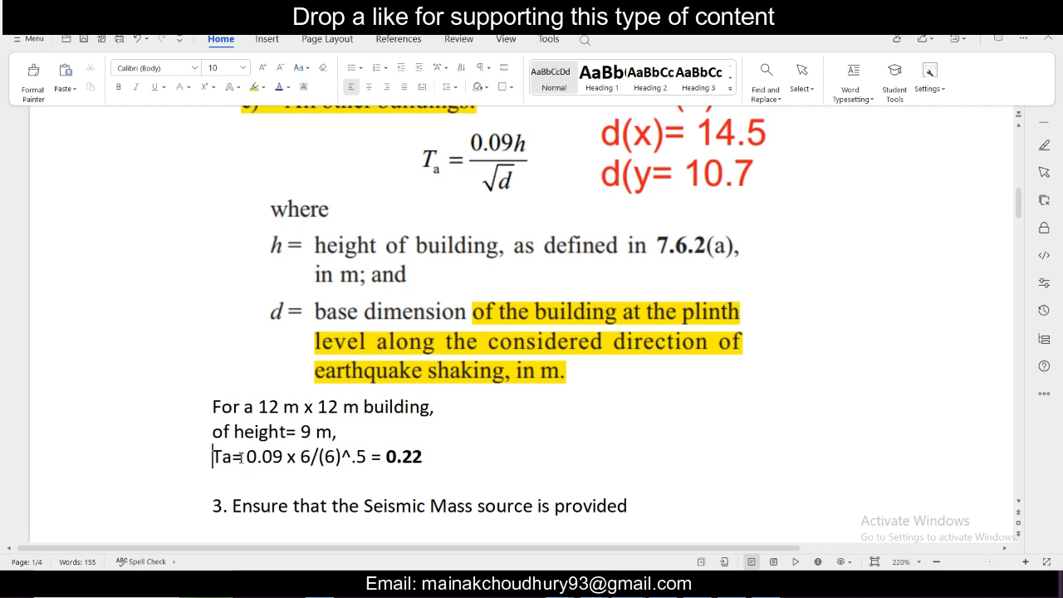
{"action": "double_click", "coordinate": [238, 462]}
{"action": "triple_click", "coordinate": [242, 469]}
Step: Replace the sample plan size in the building line with blank entries for x= and z=
{"action": "left_click", "coordinate": [360, 437]}
{"action": "left_click_drag", "start_coordinate": [360, 413], "coordinate": [259, 407]}
{"action": "key", "text": "BackSpace"}
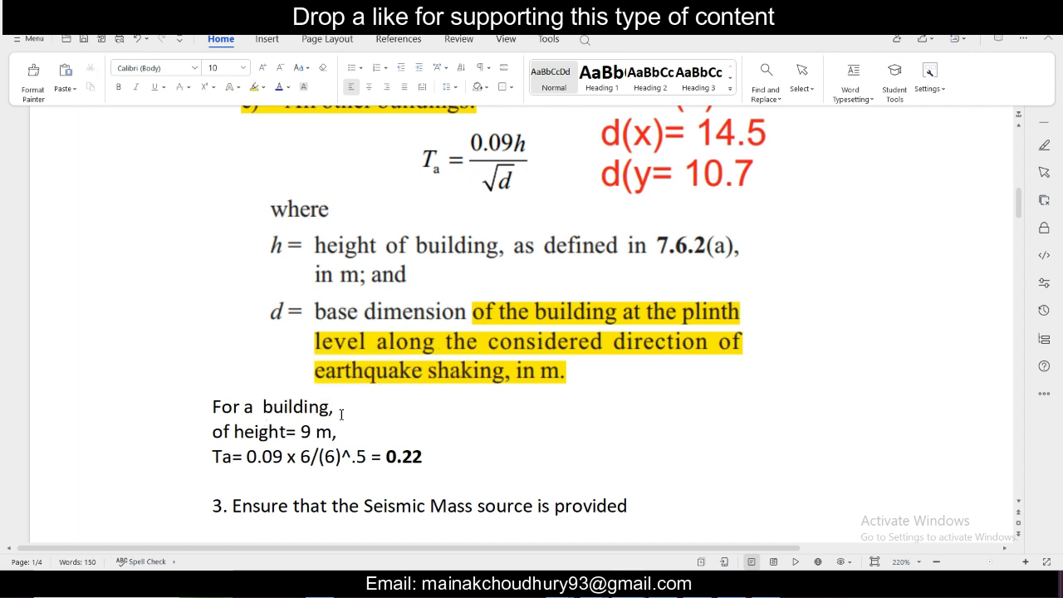
{"action": "type", "text": "x"}
{"action": "type", "text": "= ,"}
{"action": "type", "text": " z-"}
{"action": "type", "text": "="}
Step: Switch to the modified floor plan in AutoCAD and examine the overall length dimension above the plan
{"action": "left_click", "coordinate": [715, 584]}
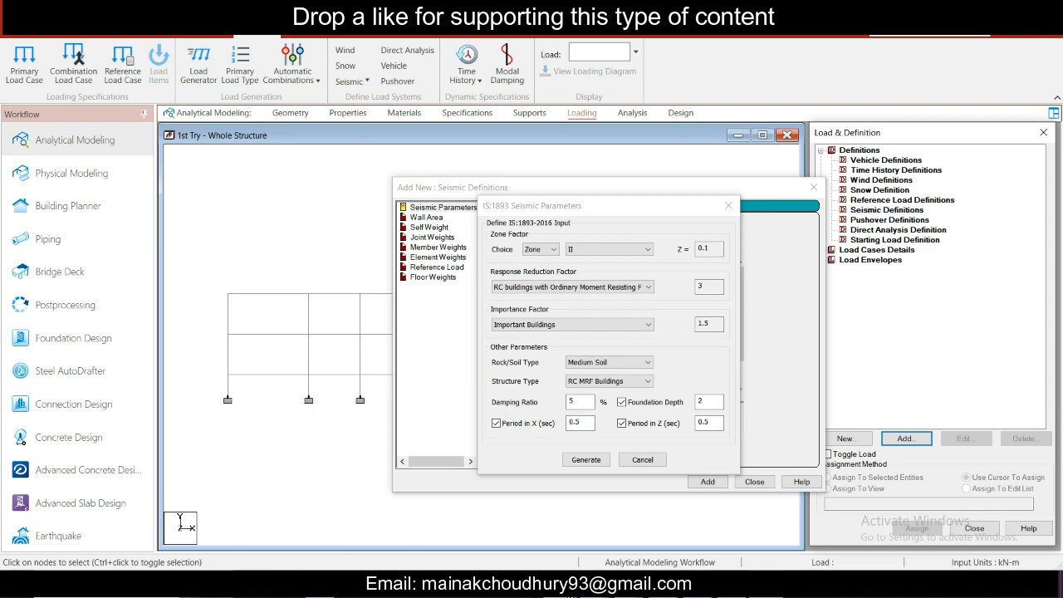
{"action": "left_click", "coordinate": [635, 506]}
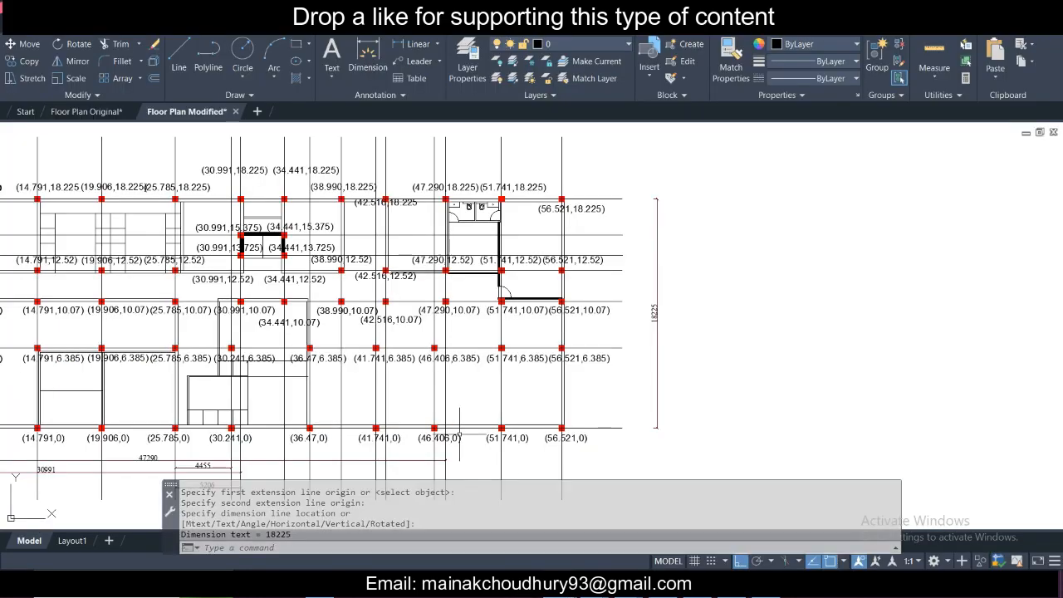
{"action": "scroll", "coordinate": [276, 219], "scroll_direction": "up", "scroll_amount": 7}
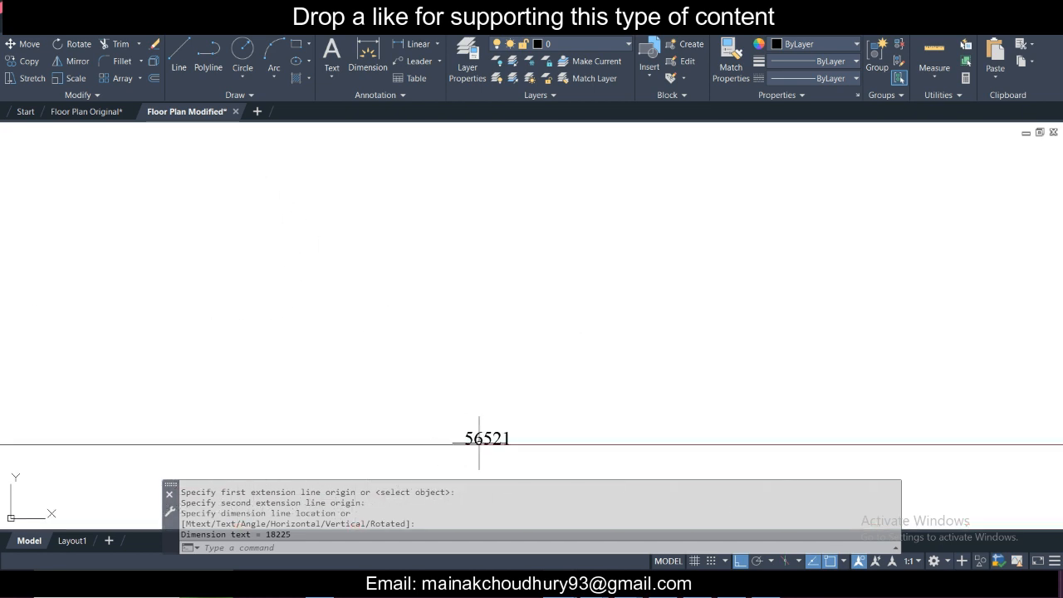
{"action": "scroll", "coordinate": [479, 443], "scroll_direction": "down", "scroll_amount": 5}
{"action": "middle_click_drag", "start_coordinate": [510, 471], "coordinate": [504, 372]}
Step: Return to the Response Spectrum Analysis document and enter 5.7 m as the building's z dimension
{"action": "left_click", "coordinate": [783, 585]}
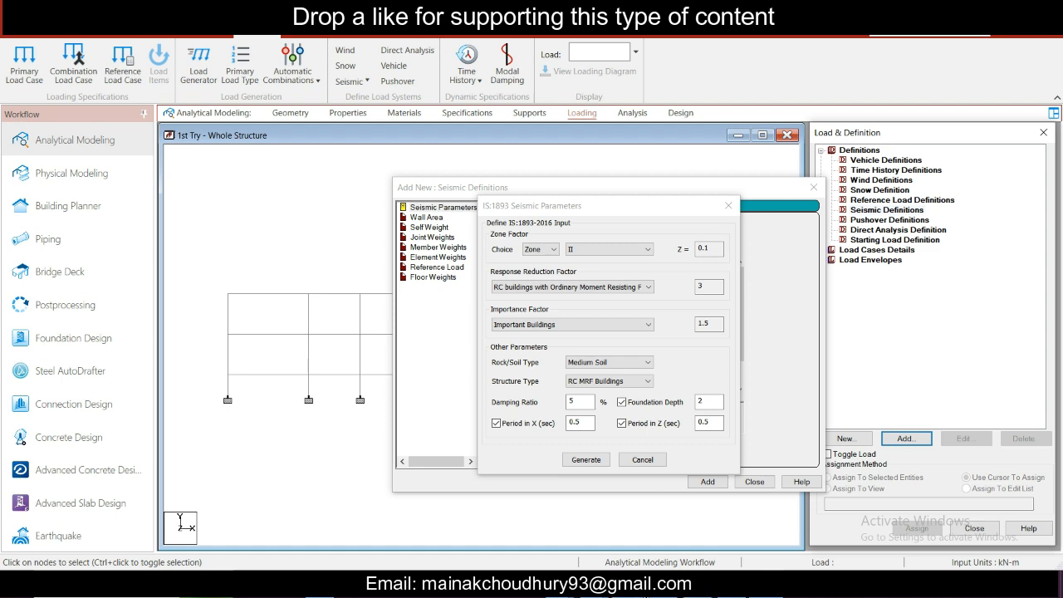
{"action": "left_click", "coordinate": [775, 538]}
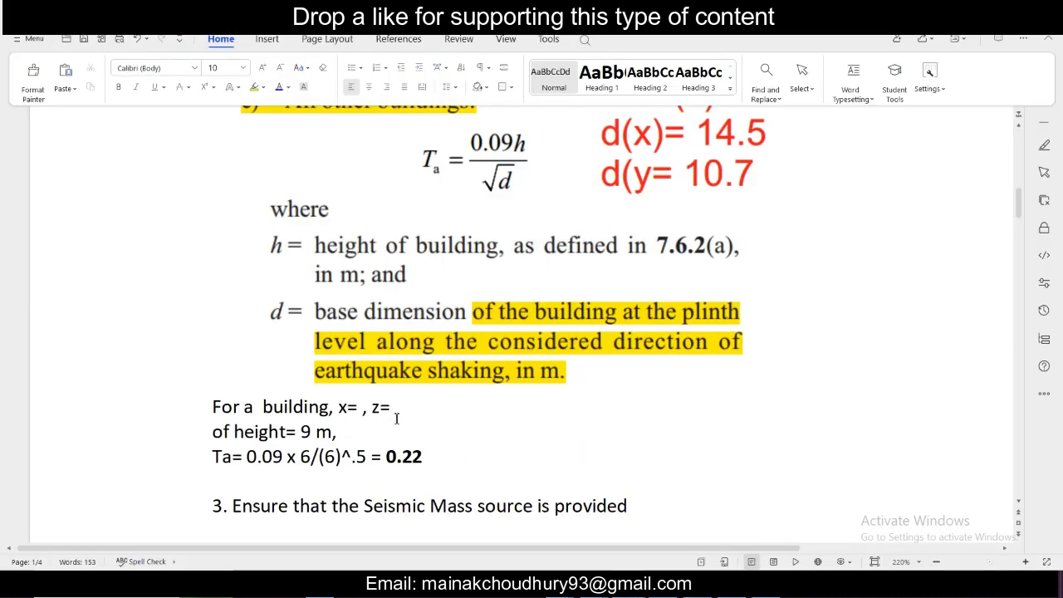
{"action": "type", "text": ".7 m"}
Step: Switch back to the AutoCAD floor plan and recheck the building's overall length dimension
{"action": "mouse_move", "coordinate": [631, 585]}
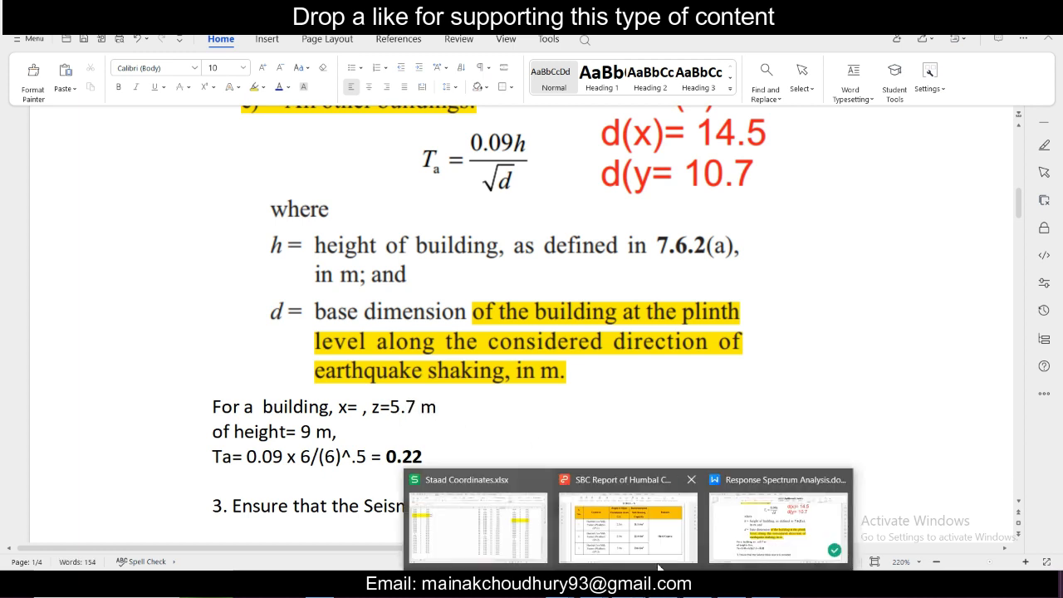
{"action": "left_click", "coordinate": [674, 584]}
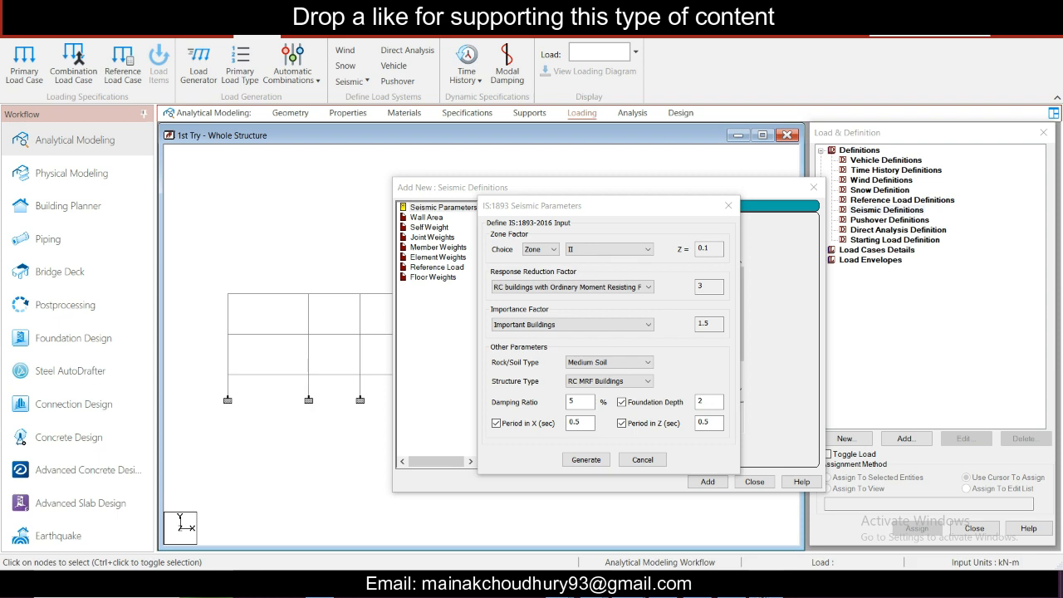
{"action": "mouse_move", "coordinate": [531, 588]}
{"action": "left_click", "coordinate": [614, 552]}
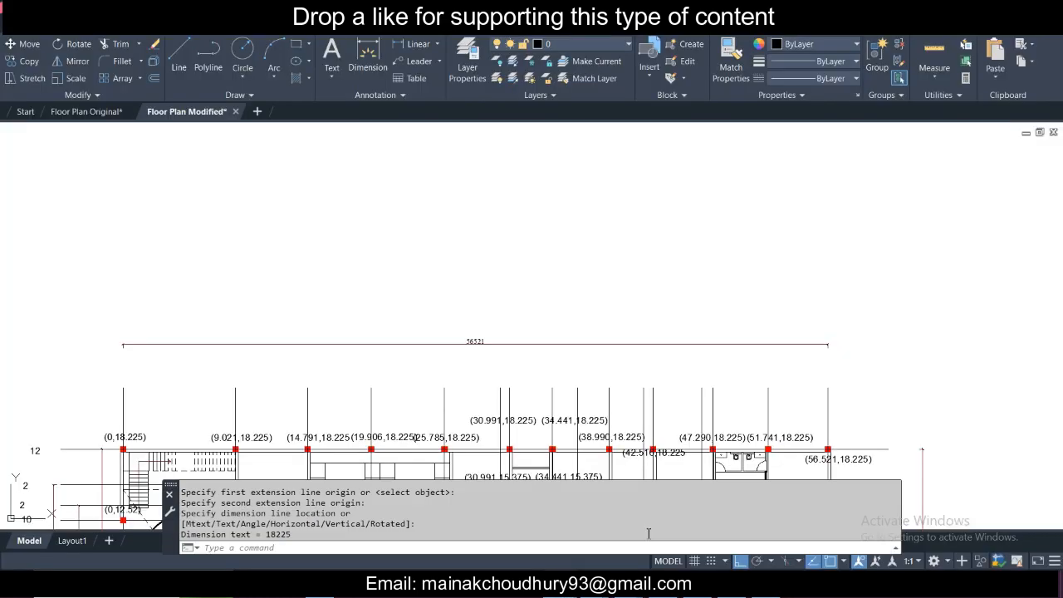
{"action": "scroll", "coordinate": [476, 341], "scroll_direction": "down", "scroll_amount": 2}
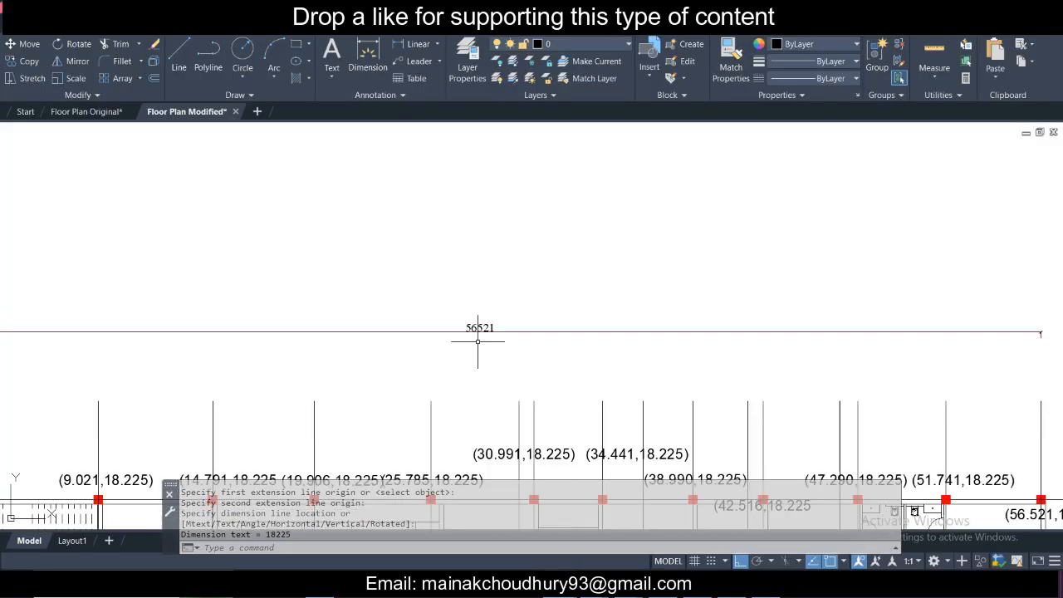
{"action": "scroll", "coordinate": [476, 341], "scroll_direction": "up", "scroll_amount": 1}
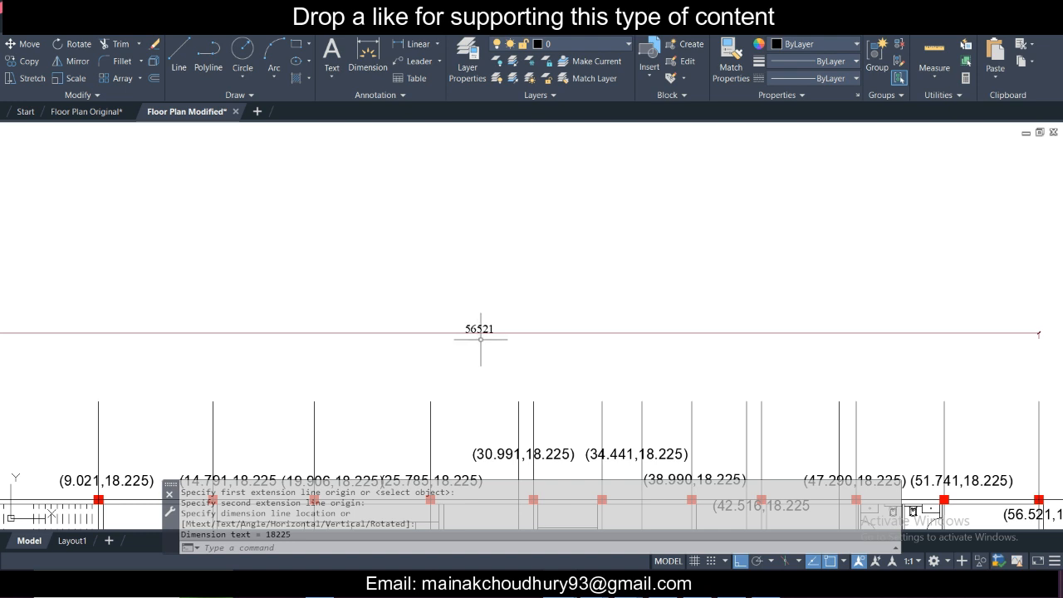
{"action": "scroll", "coordinate": [478, 341], "scroll_direction": "up", "scroll_amount": 2}
{"action": "scroll", "coordinate": [480, 339], "scroll_direction": "down", "scroll_amount": 1}
{"action": "scroll", "coordinate": [481, 337], "scroll_direction": "up", "scroll_amount": 1}
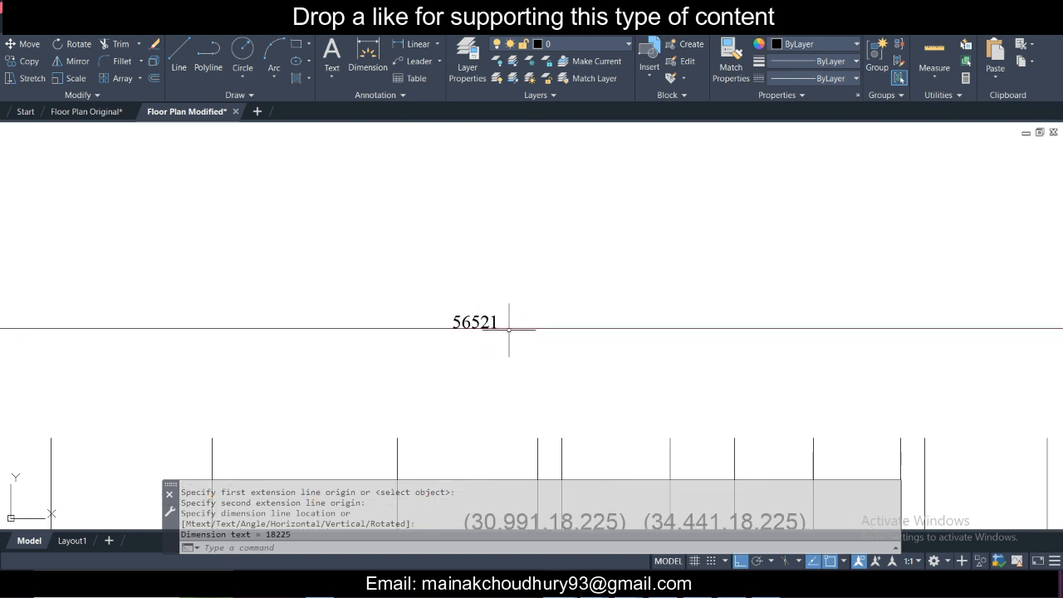
Step: In the Response Spectrum Analysis document, record x= 56.6 and z= 18.3 m, and set the height in the Ta formula to 9
{"action": "left_click", "coordinate": [916, 560]}
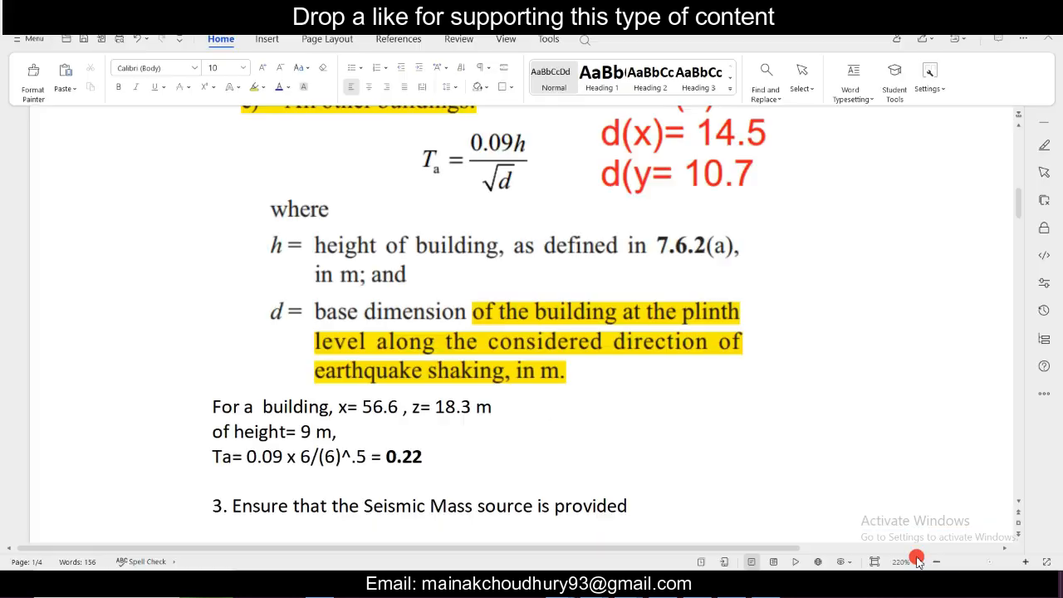
{"action": "left_click", "coordinate": [372, 407]}
{"action": "left_click", "coordinate": [313, 456]}
{"action": "double_click", "coordinate": [306, 456]}
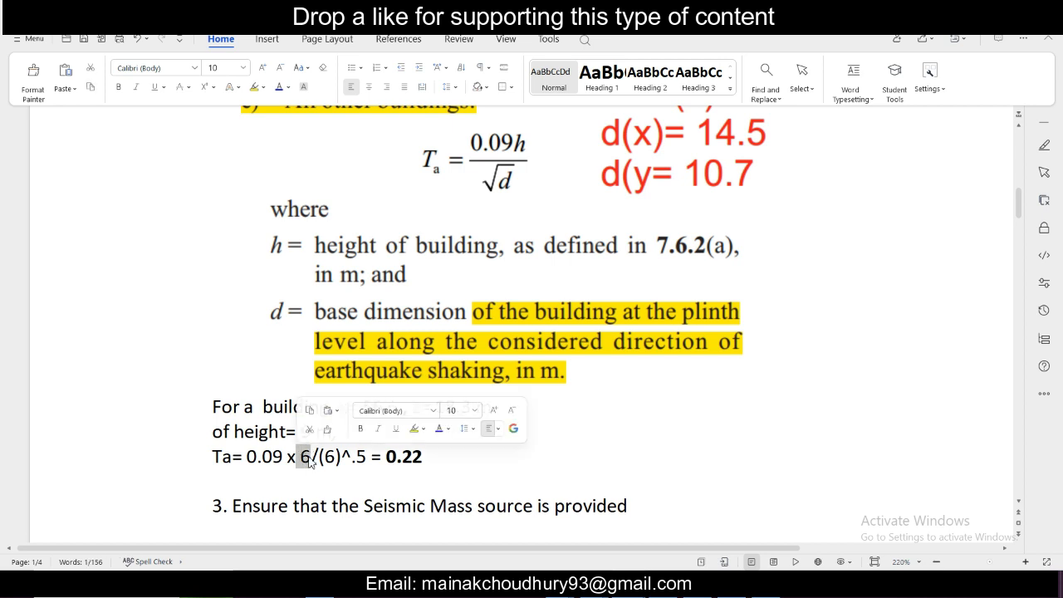
{"action": "double_click", "coordinate": [304, 456]}
{"action": "type", "text": "9"}
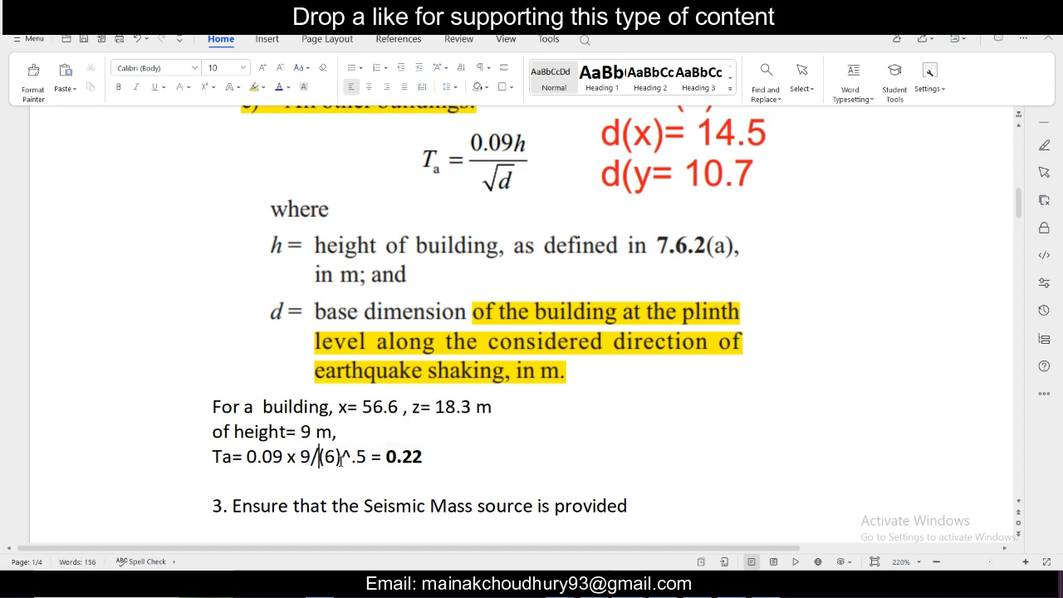
Step: Use x as the base dimension in the Ta formula and label the line Ta (x)
{"action": "double_click", "coordinate": [328, 458]}
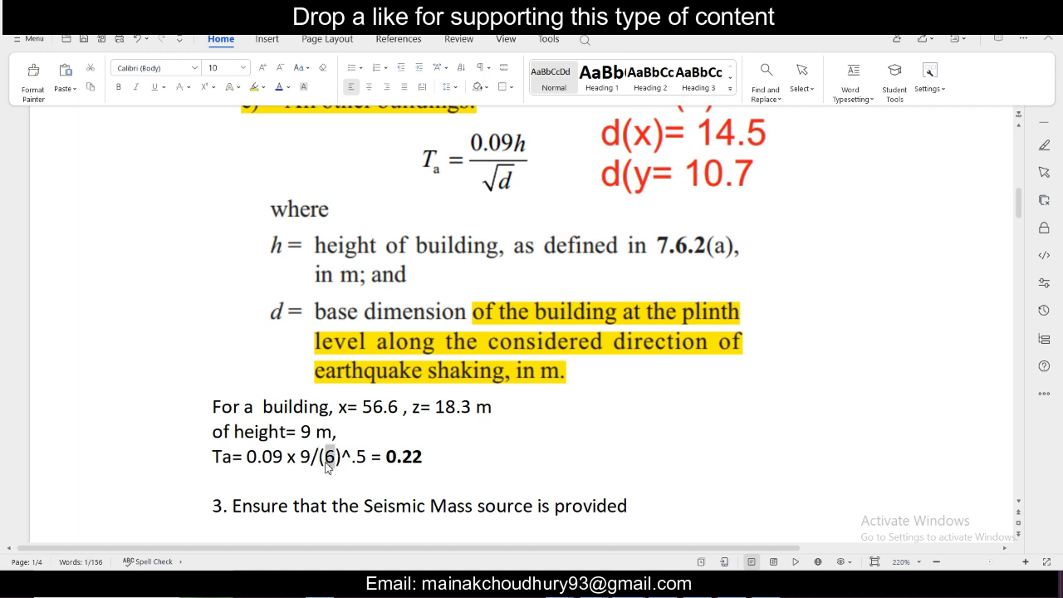
{"action": "type", "text": "x"}
{"action": "left_click", "coordinate": [238, 458]}
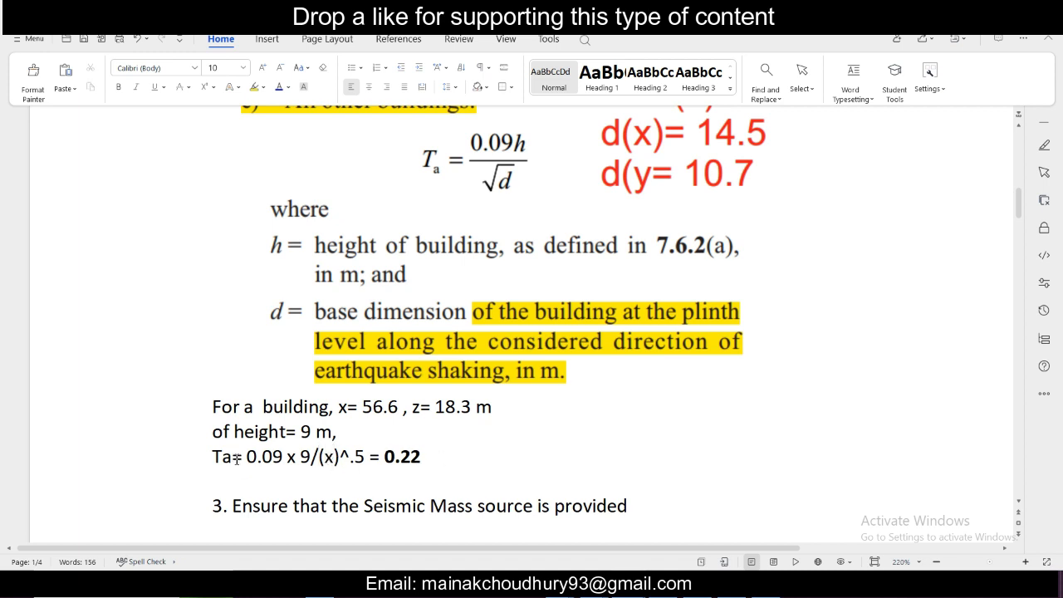
{"action": "type", "text": "("}
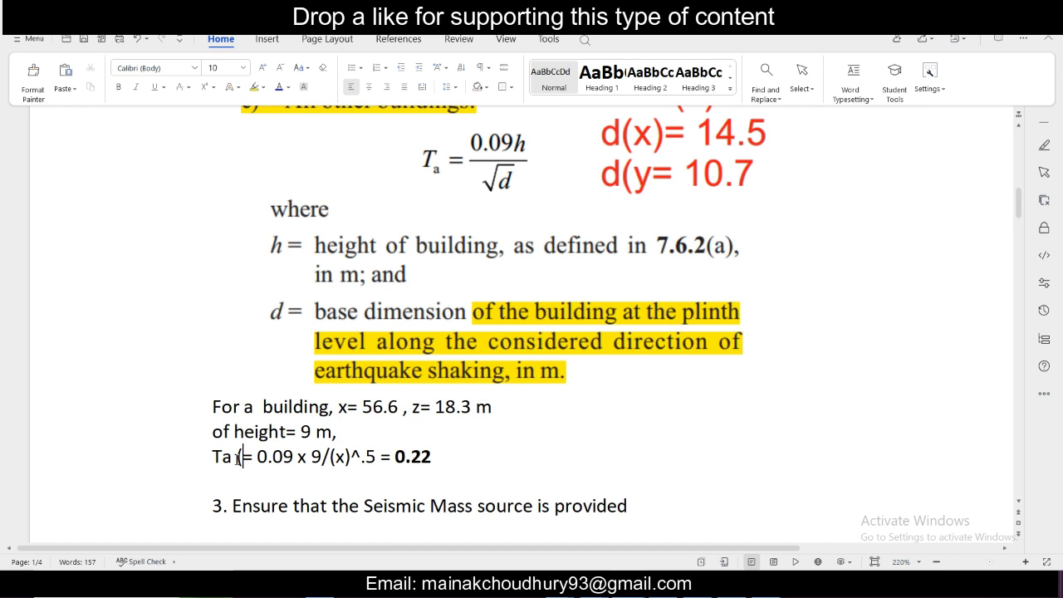
{"action": "type", "text": "x0"}
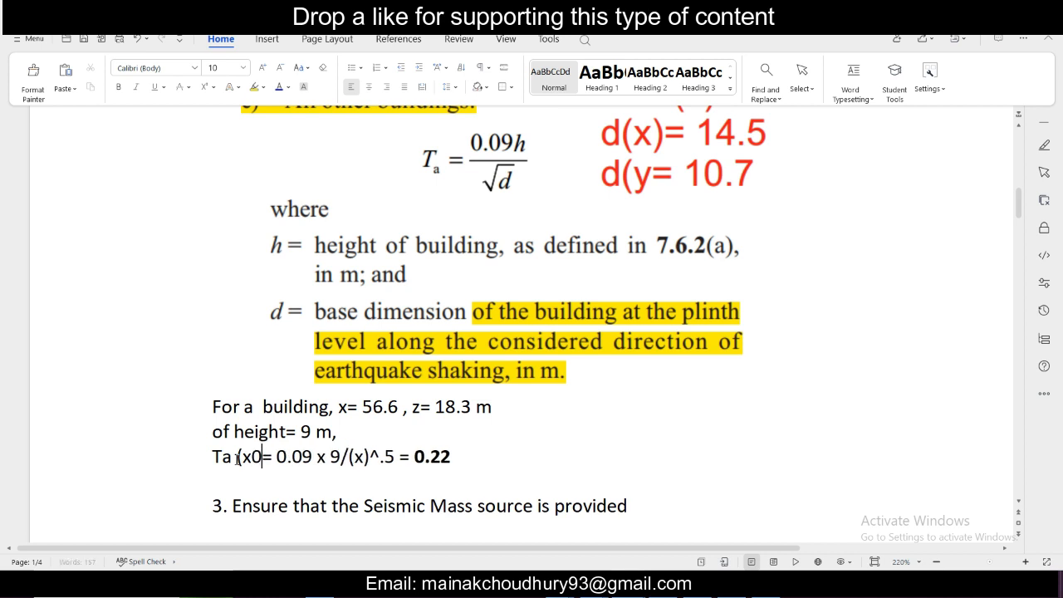
{"action": "key", "text": "BackSpace"}
{"action": "type", "text": ")"}
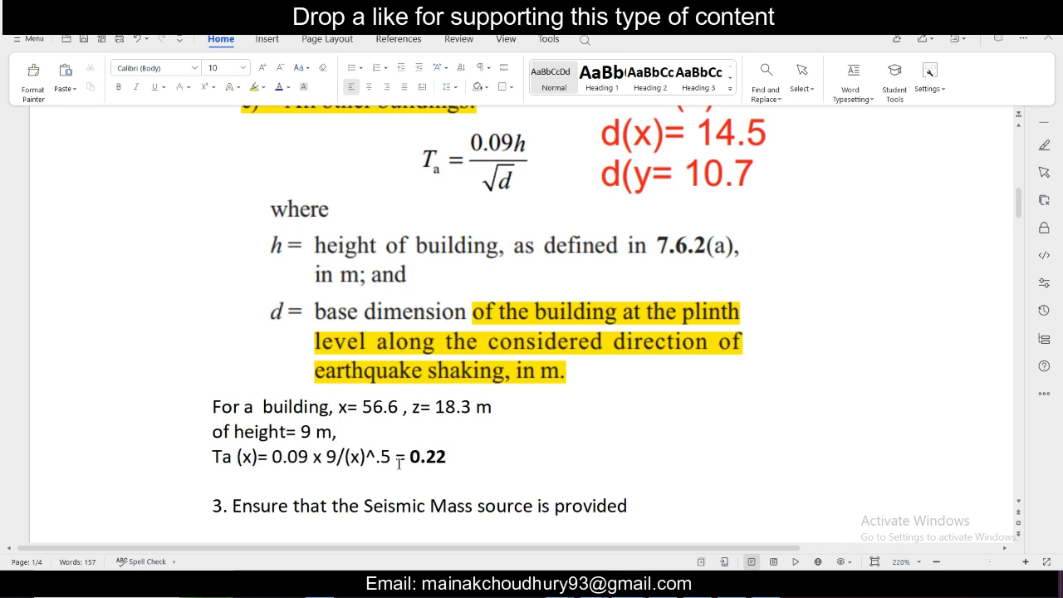
Step: Duplicate the Ta (x) line directly below it and relabel the copy Ta (z)
{"action": "left_click_drag", "start_coordinate": [489, 464], "coordinate": [229, 488]}
{"action": "key", "text": "ctrl+c"}
{"action": "left_click", "coordinate": [228, 488]}
{"action": "key", "text": "ctrl+v"}
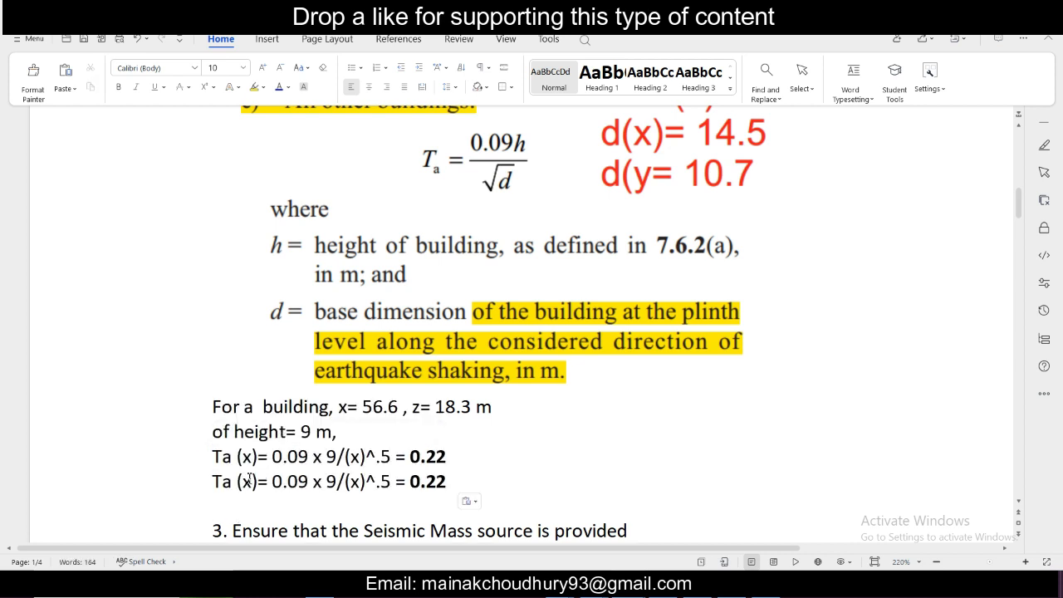
{"action": "double_click", "coordinate": [247, 481]}
{"action": "type", "text": "z"}
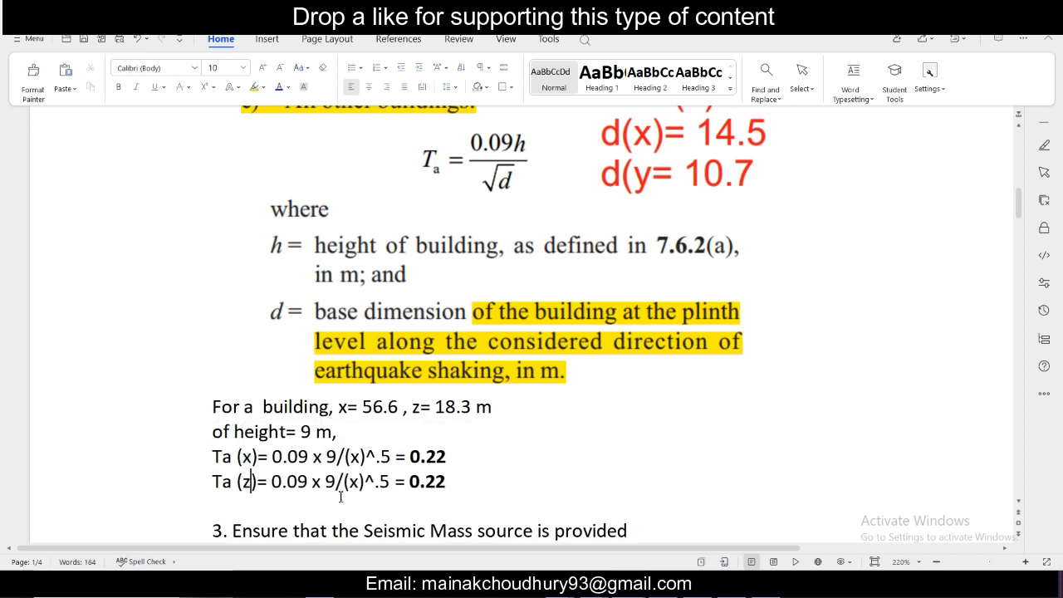
Step: Set the calculated periods to .11 for Ta (x) and 0.19 for Ta (z)
{"action": "key", "text": "Down"}
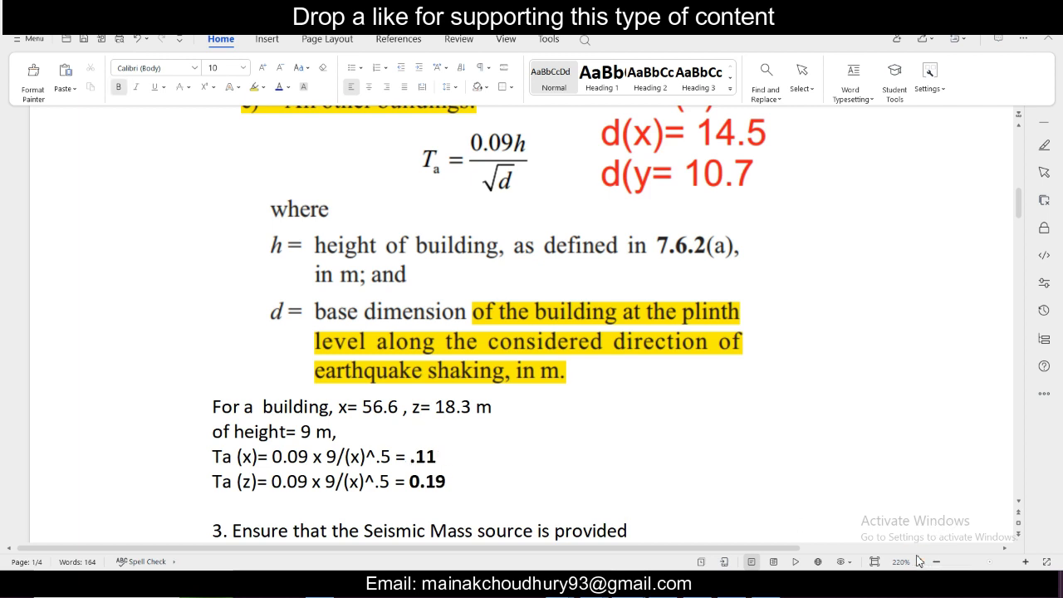
{"action": "left_click", "coordinate": [605, 416]}
{"action": "left_click", "coordinate": [475, 479]}
Step: Switch to STAAD.Pro and set the IS:1893 seismic periods to 0.11 in X and 0.19 in Z, consulting the calculation document
{"action": "key", "text": "alt+Tab"}
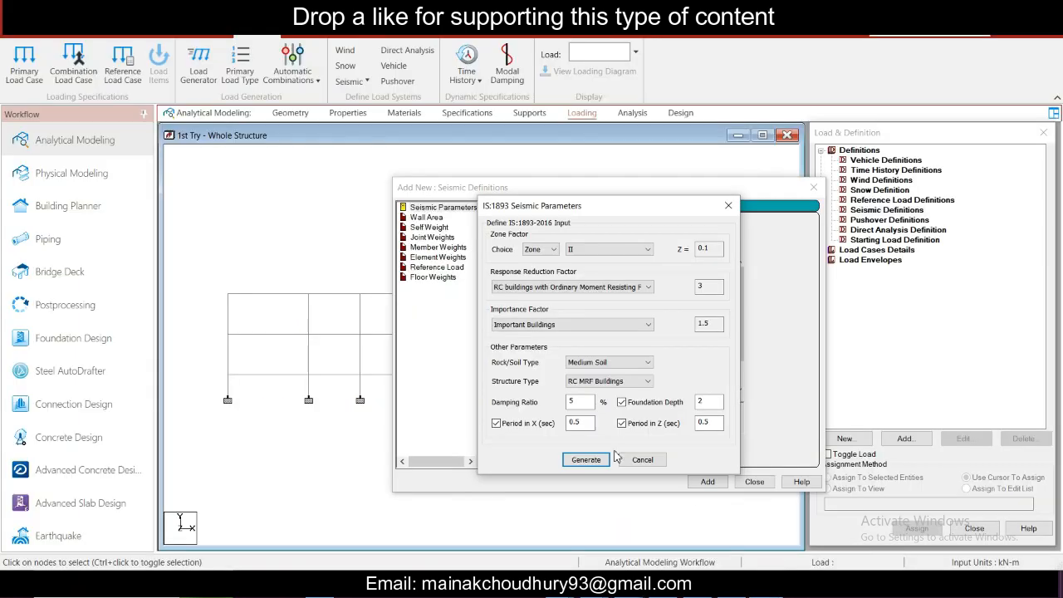
{"action": "left_click", "coordinate": [739, 585]}
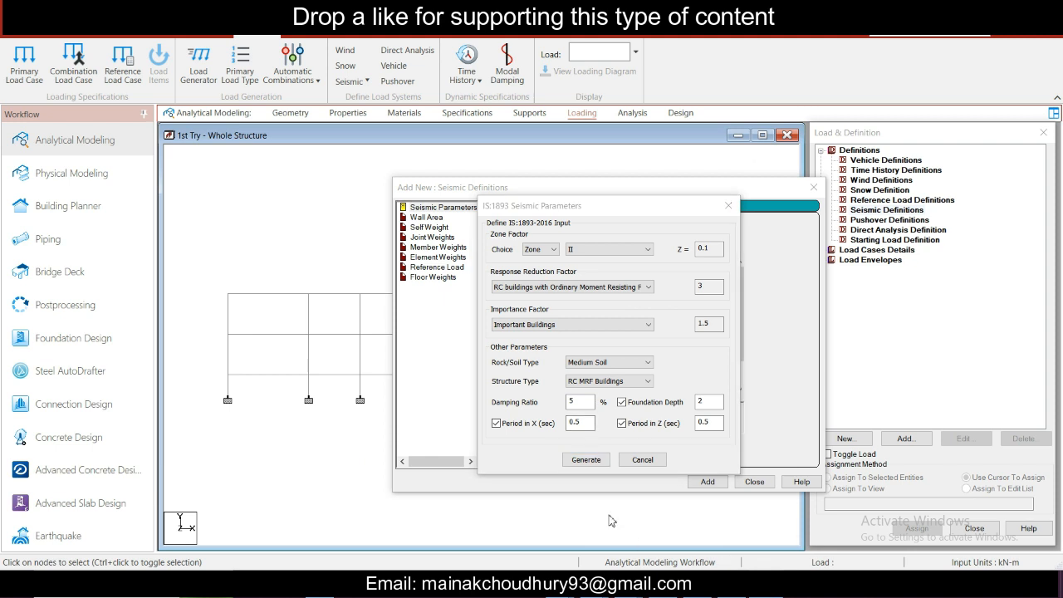
{"action": "left_click", "coordinate": [579, 423]}
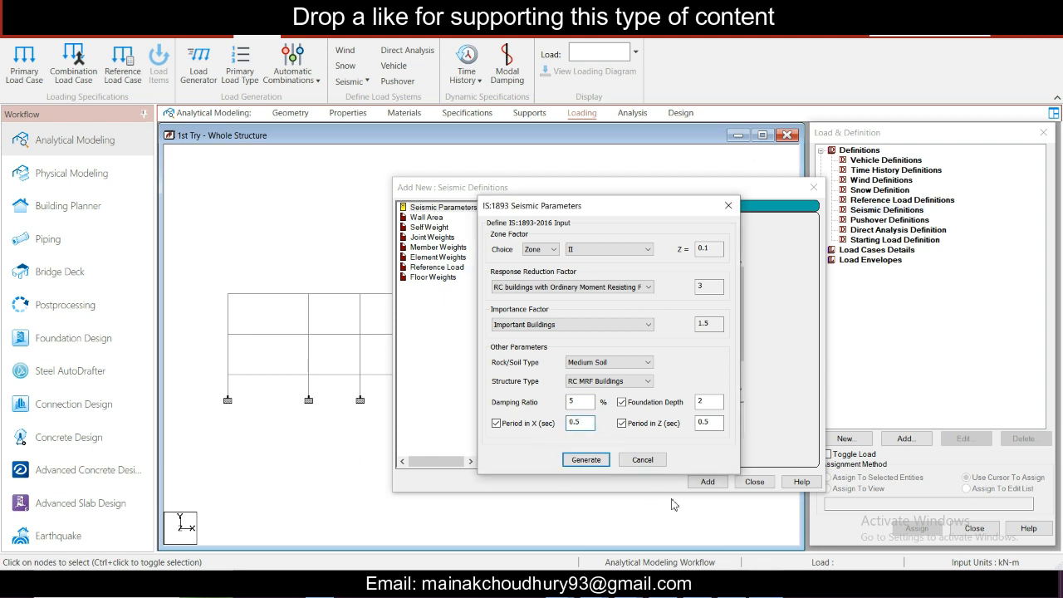
{"action": "mouse_move", "coordinate": [651, 588]}
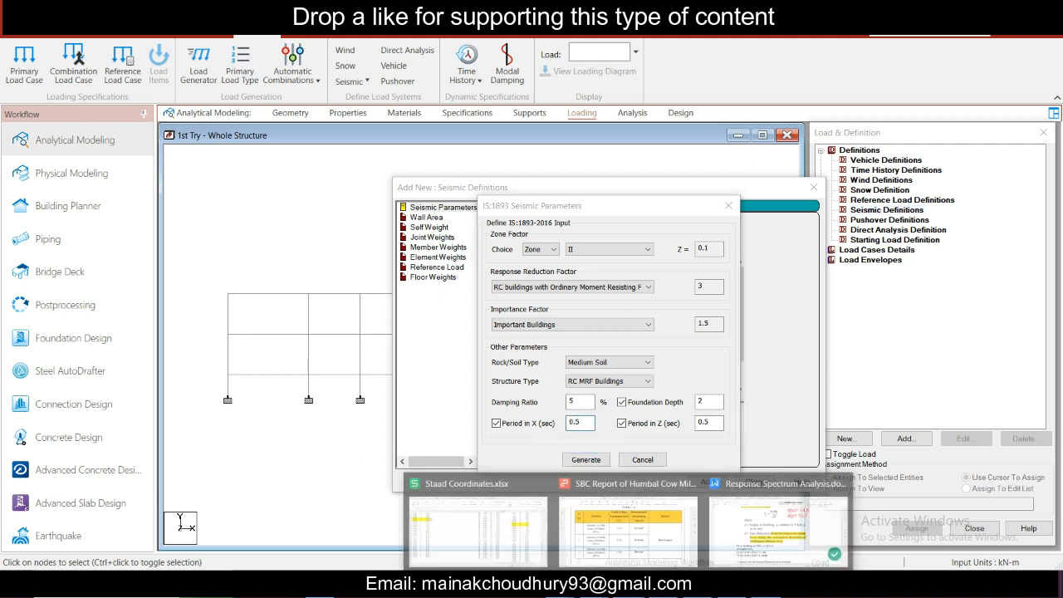
{"action": "left_click", "coordinate": [764, 527]}
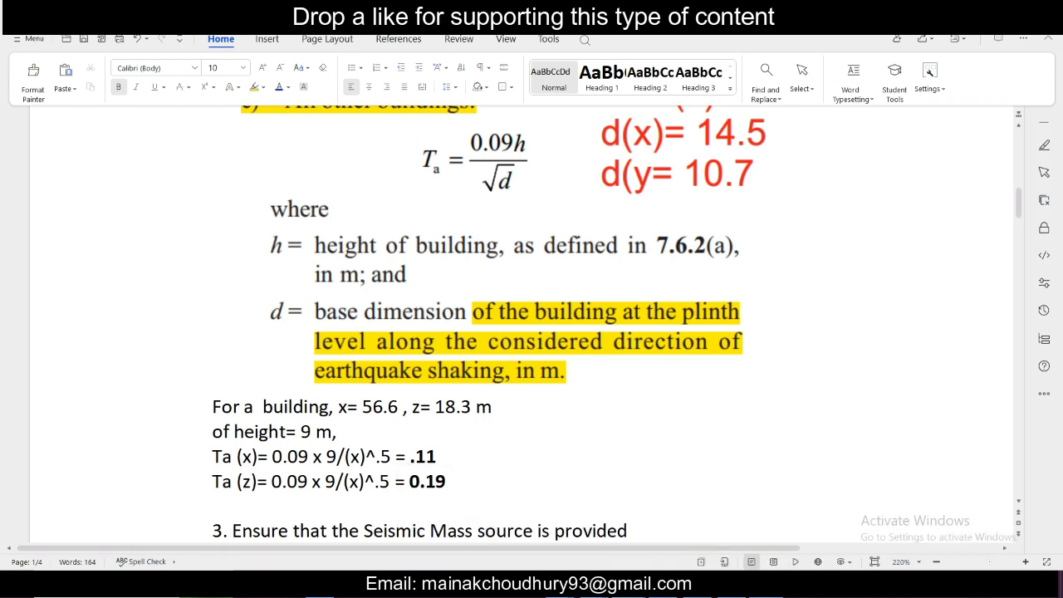
{"action": "left_click", "coordinate": [807, 586]}
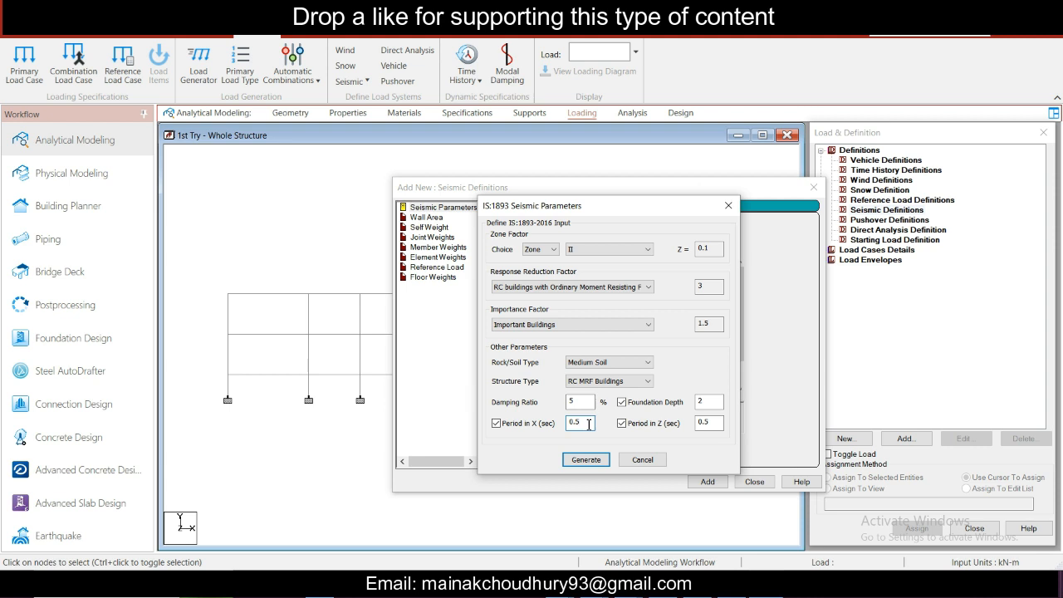
{"action": "left_click", "coordinate": [713, 426]}
Step: Generate the IS 1893-2016 seismic parameters, add them as the seismic definition and close the definitions dialog
{"action": "left_click", "coordinate": [587, 462]}
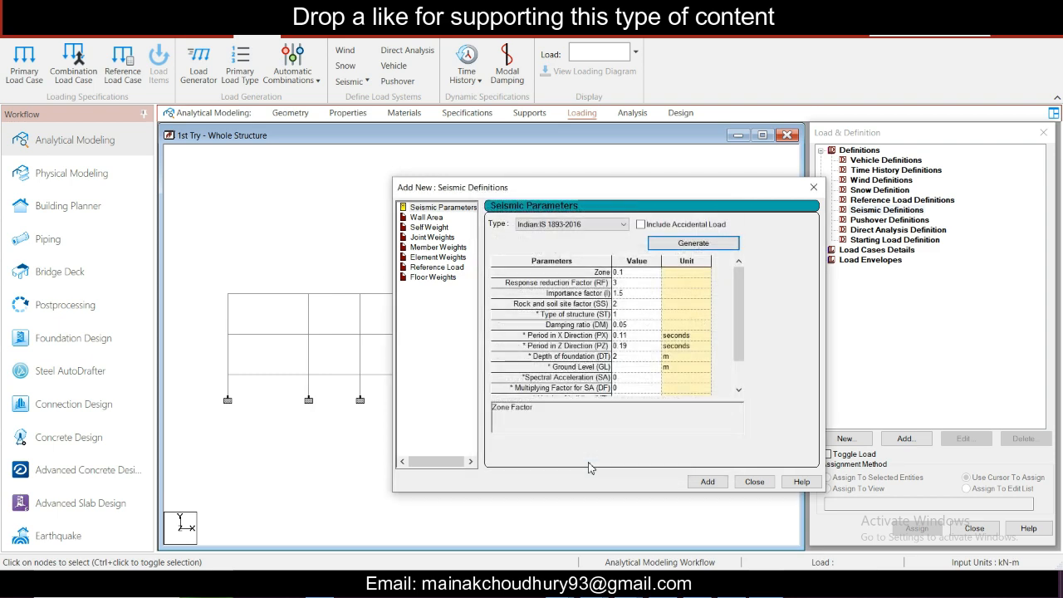
{"action": "left_click", "coordinate": [707, 481]}
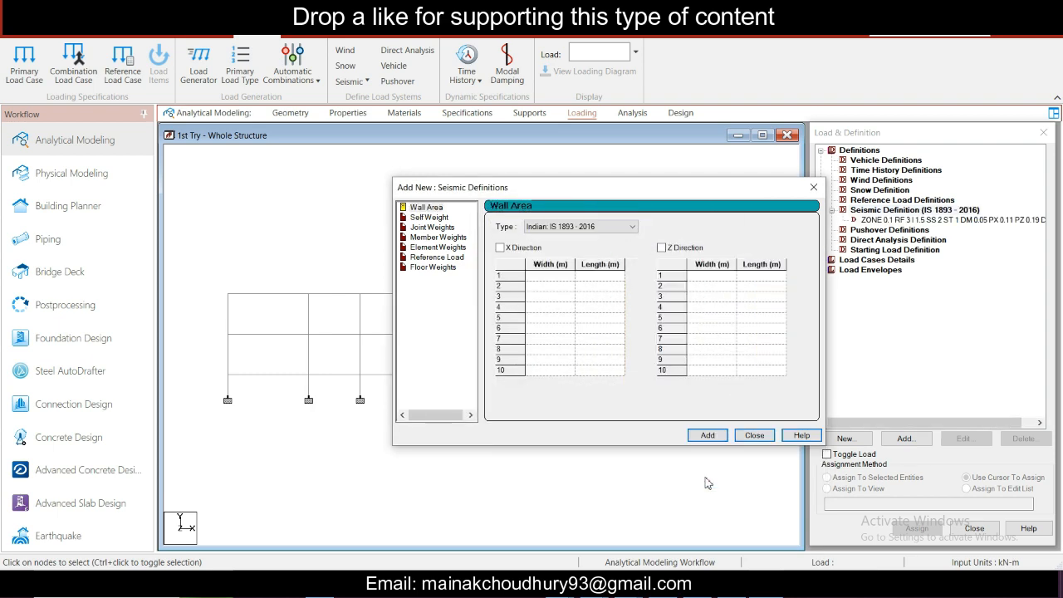
{"action": "left_click", "coordinate": [761, 436]}
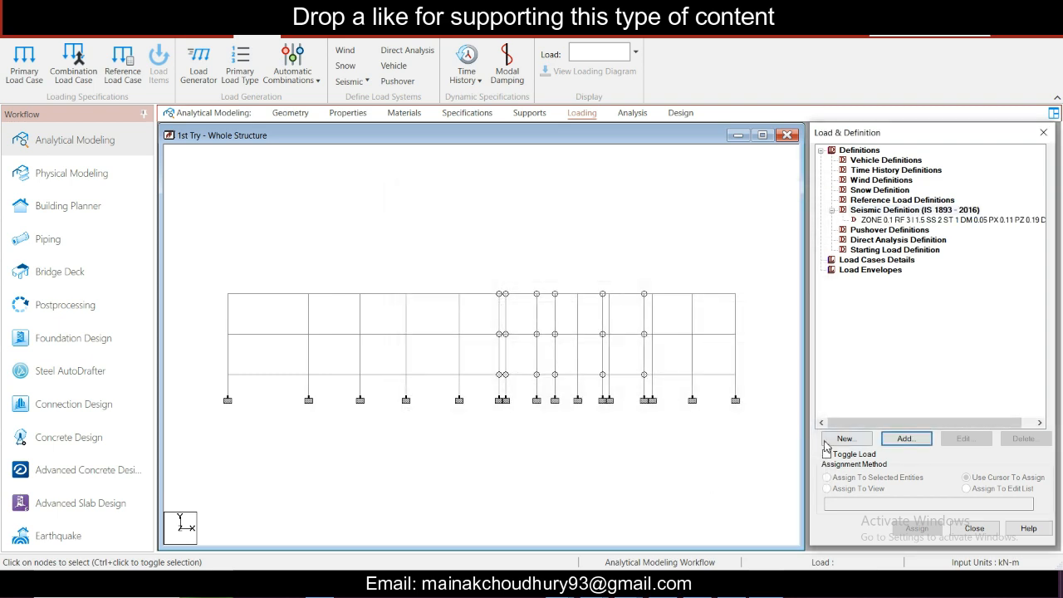
Step: Add primary load case 1 with the Seismic loading type and the title SLX
{"action": "left_click", "coordinate": [882, 219]}
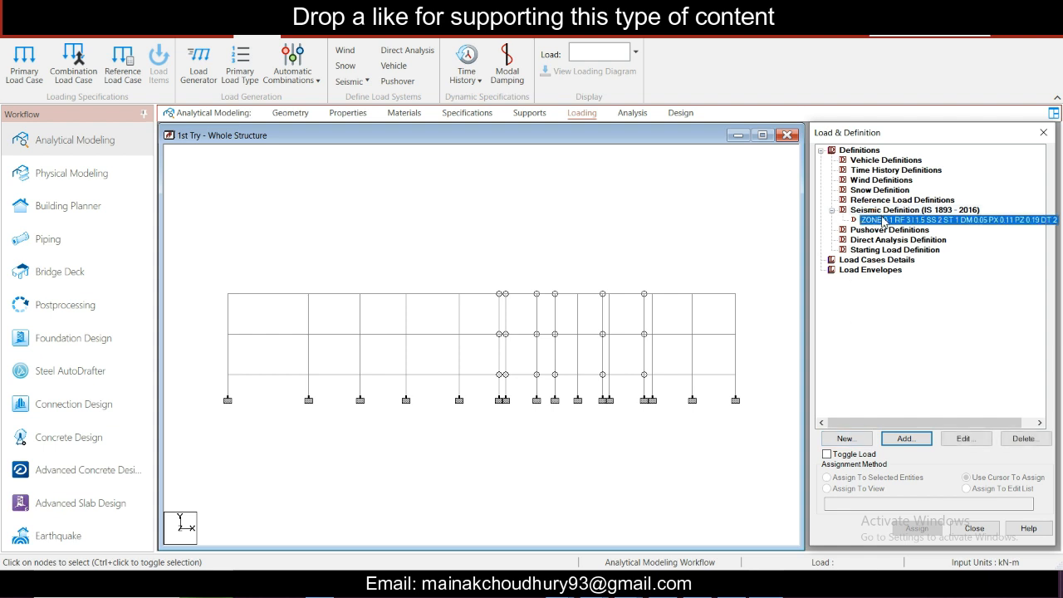
{"action": "left_click", "coordinate": [855, 263]}
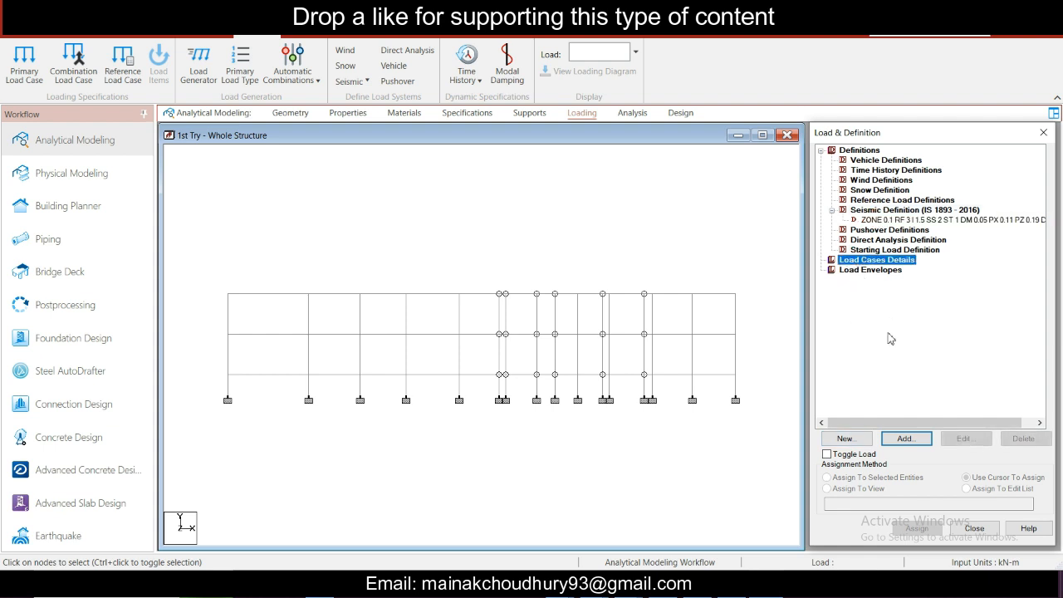
{"action": "left_click", "coordinate": [905, 439]}
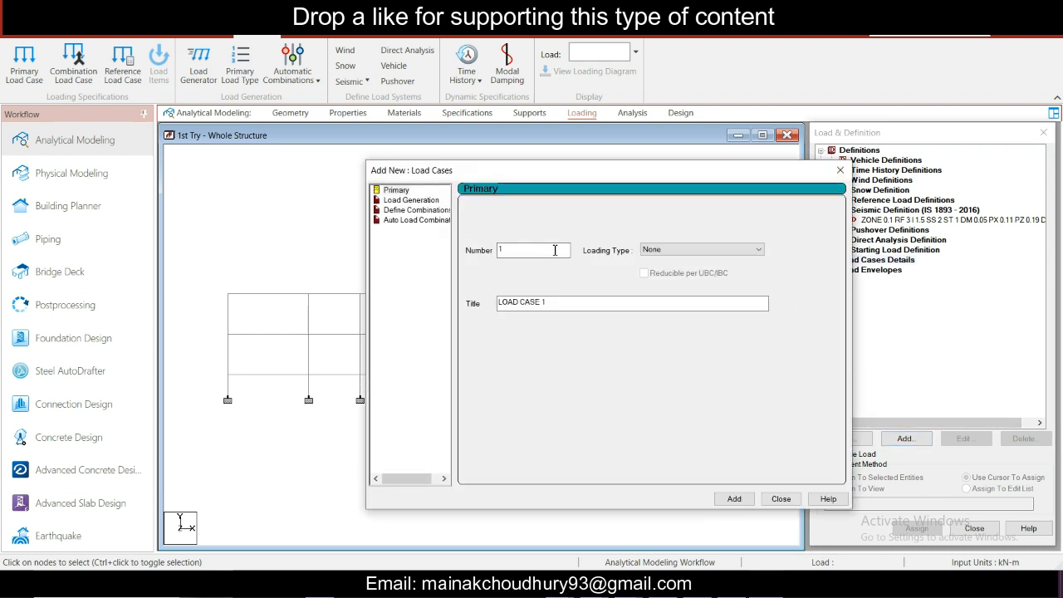
{"action": "left_click", "coordinate": [664, 251]}
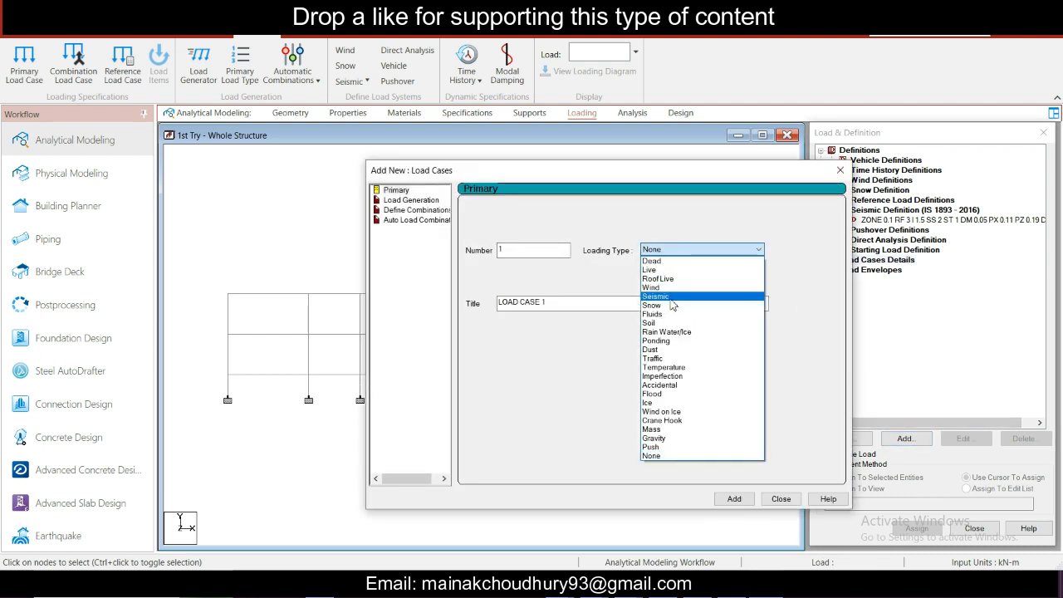
{"action": "left_click", "coordinate": [671, 296]}
{"action": "left_click_drag", "start_coordinate": [612, 301], "coordinate": [360, 304]}
{"action": "type", "text": "SLX"}
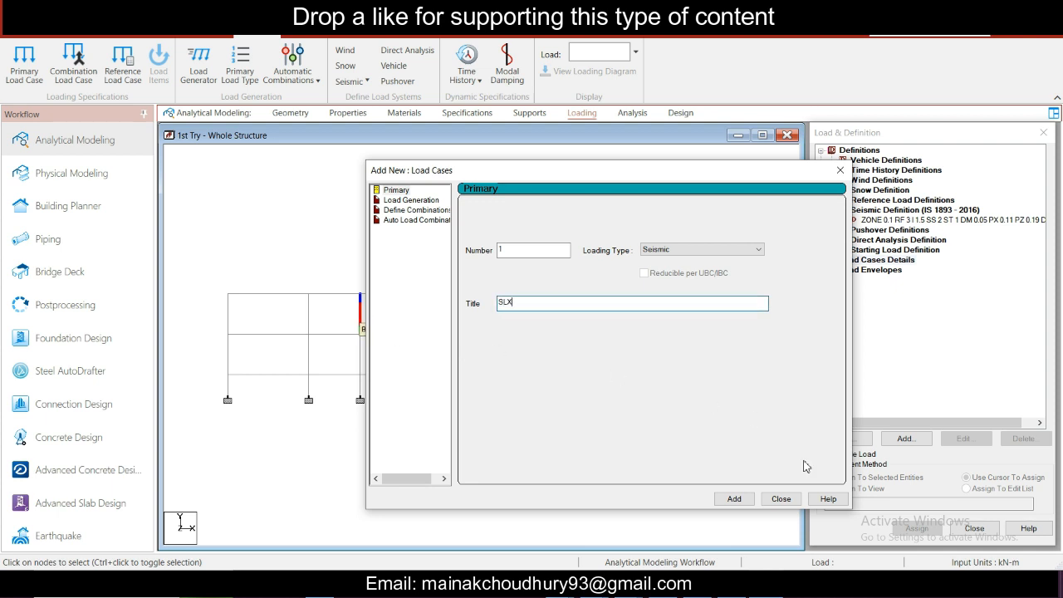
{"action": "left_click", "coordinate": [734, 499]}
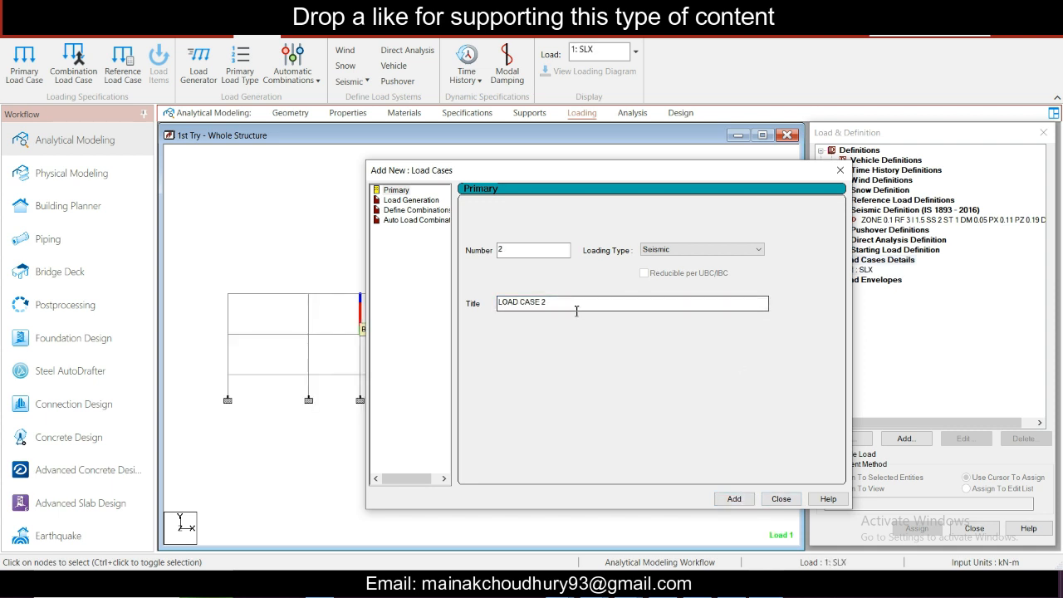
Step: Add a second seismic primary load case titled SL-X
{"action": "left_click_drag", "start_coordinate": [577, 311], "coordinate": [463, 301]}
{"action": "left_click_drag", "start_coordinate": [580, 302], "coordinate": [422, 309]}
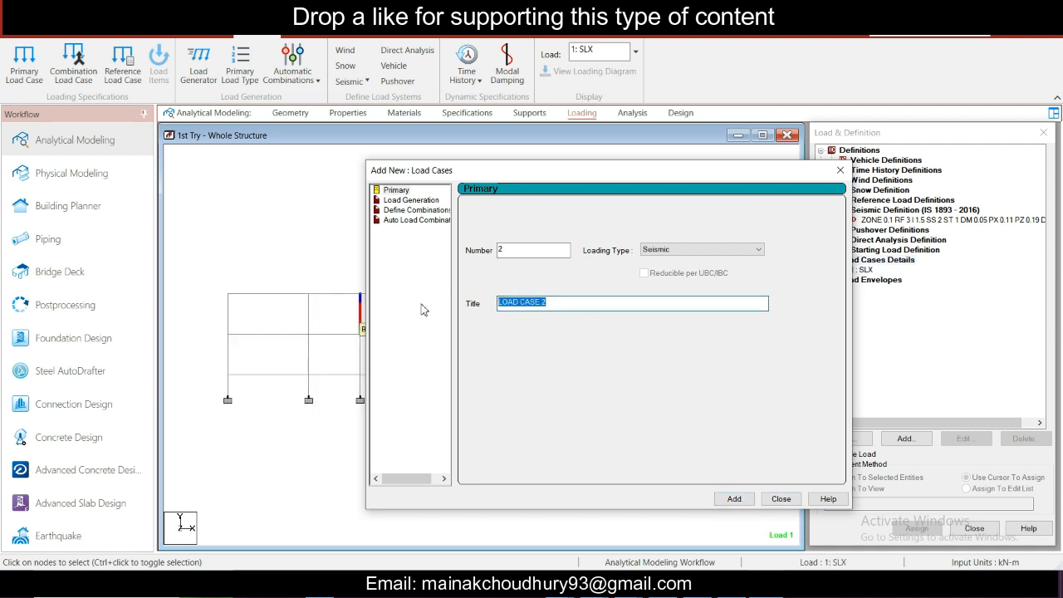
{"action": "type", "text": "SL-X"}
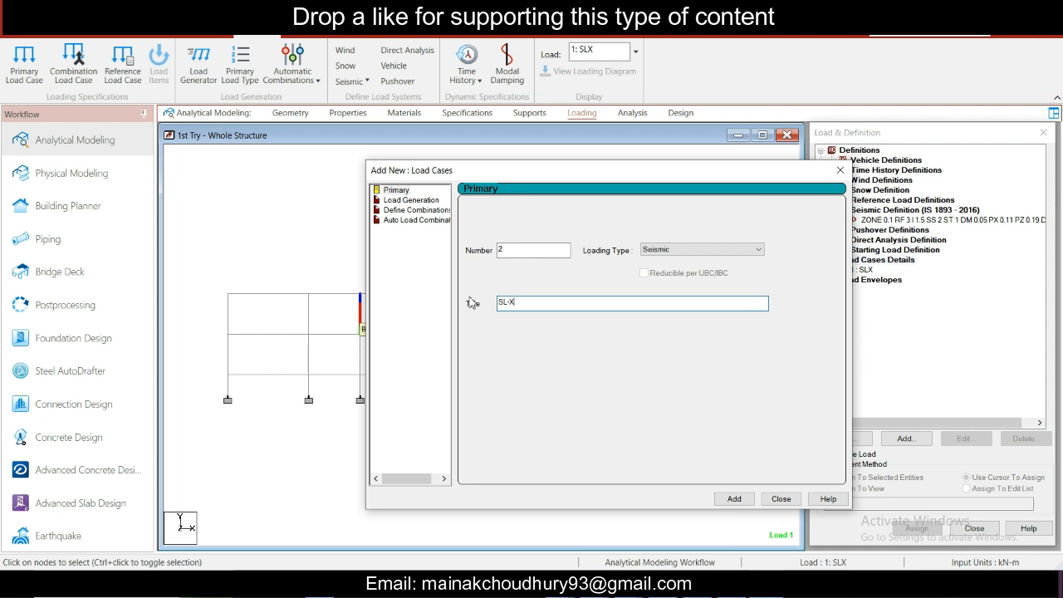
{"action": "left_click", "coordinate": [733, 499]}
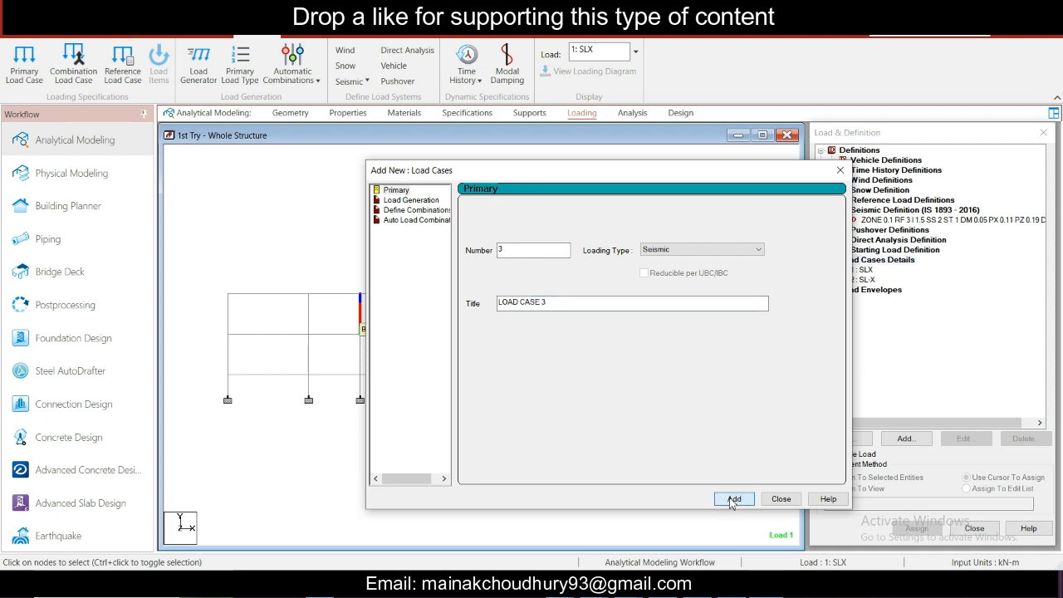
Step: Add seismic primary load cases 3 and 4, titled SLZ and SL-Z
{"action": "left_click_drag", "start_coordinate": [581, 303], "coordinate": [393, 305]}
{"action": "type", "text": "SLZ"}
{"action": "left_click", "coordinate": [734, 499]}
{"action": "left_click_drag", "start_coordinate": [556, 303], "coordinate": [449, 306]}
{"action": "type", "text": "SL"}
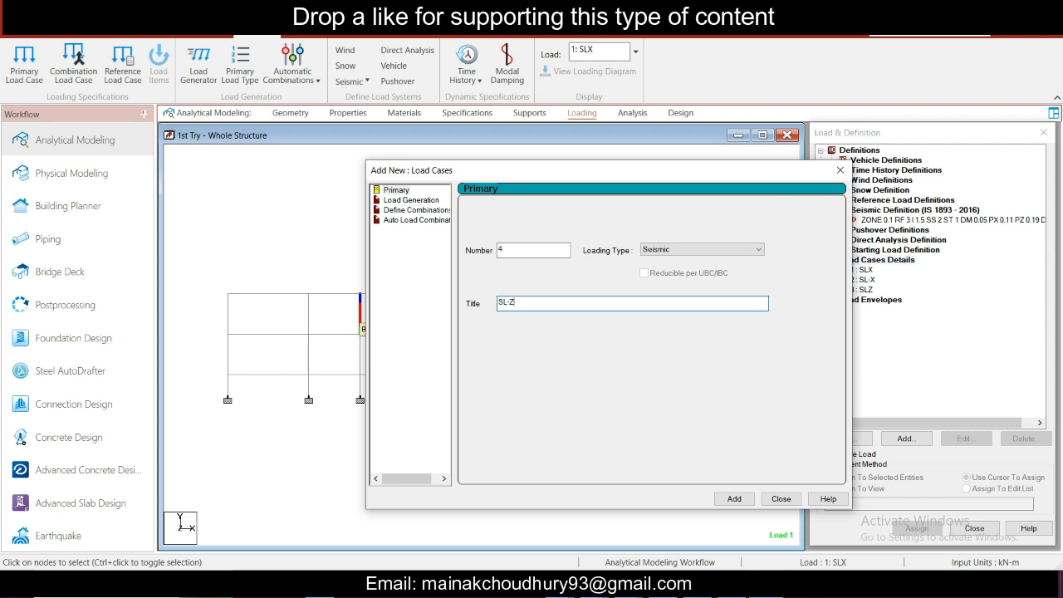
{"action": "left_click", "coordinate": [734, 499]}
Step: Add primary load case 5 with the Dead loading type and the title DL
{"action": "left_click", "coordinate": [682, 249]}
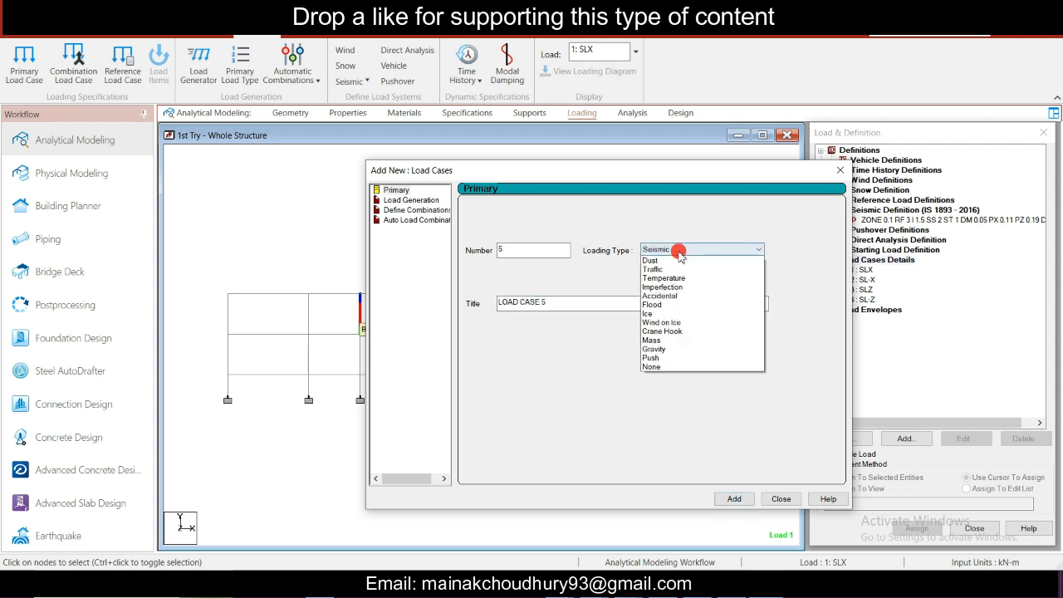
{"action": "left_click", "coordinate": [674, 263]}
{"action": "left_click", "coordinate": [576, 301]}
{"action": "type", "text": "D"}
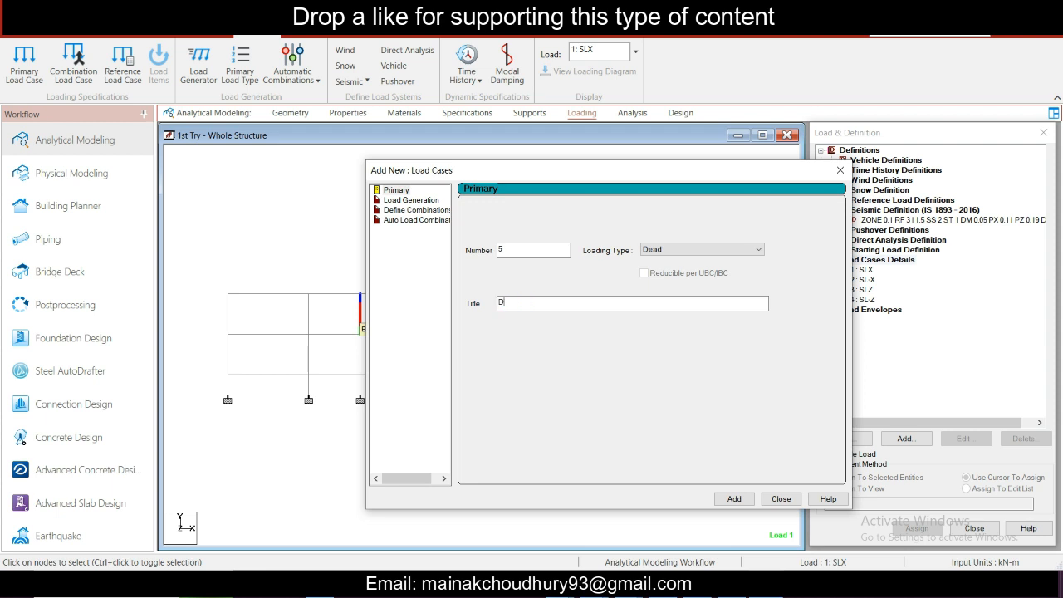
{"action": "type", "text": "L"}
{"action": "left_click", "coordinate": [729, 498]}
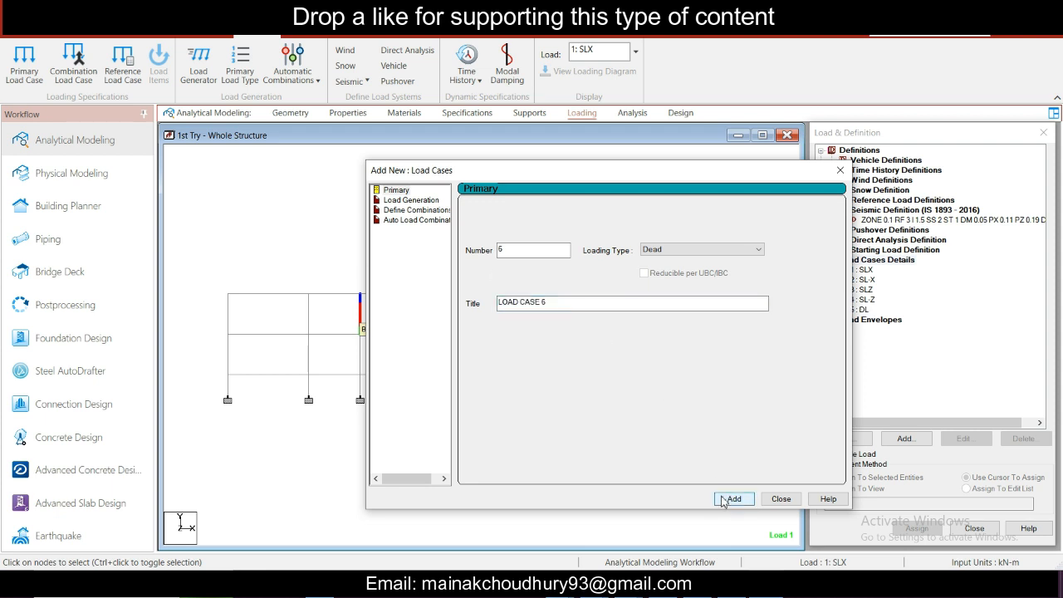
Step: Add primary load case 6 with the Live loading type and title LL, and close the load case dialog
{"action": "left_click", "coordinate": [684, 250]}
{"action": "left_click", "coordinate": [681, 275]}
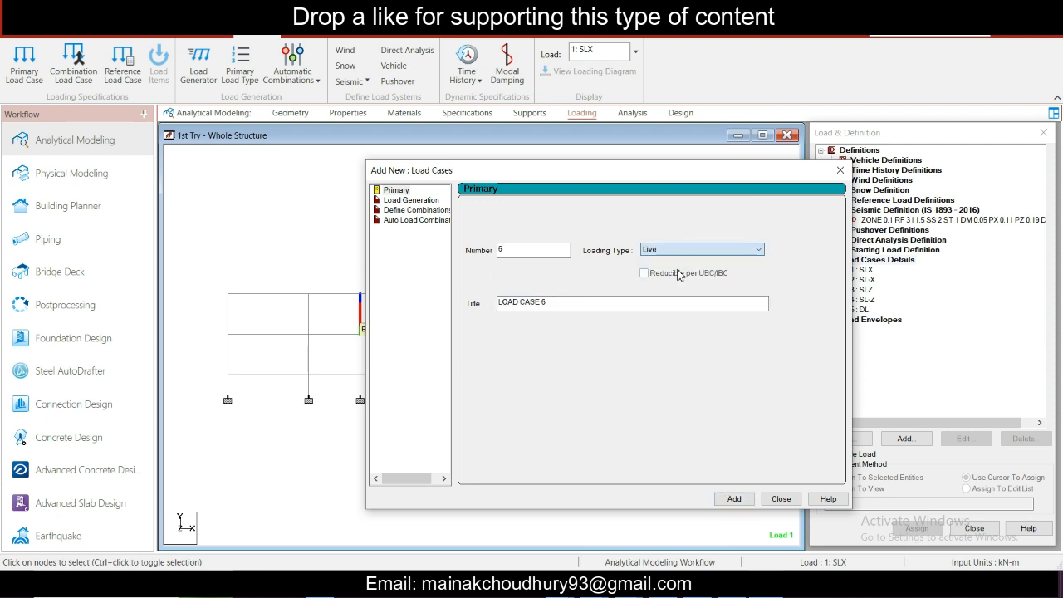
{"action": "triple_click", "coordinate": [559, 302]}
{"action": "type", "text": "LL"}
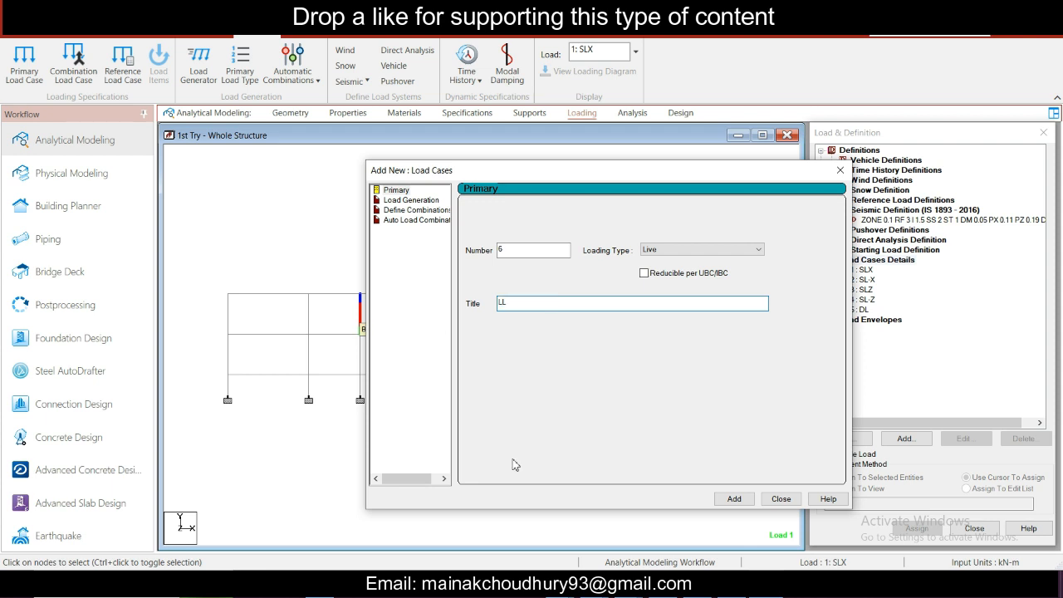
{"action": "left_click", "coordinate": [734, 500]}
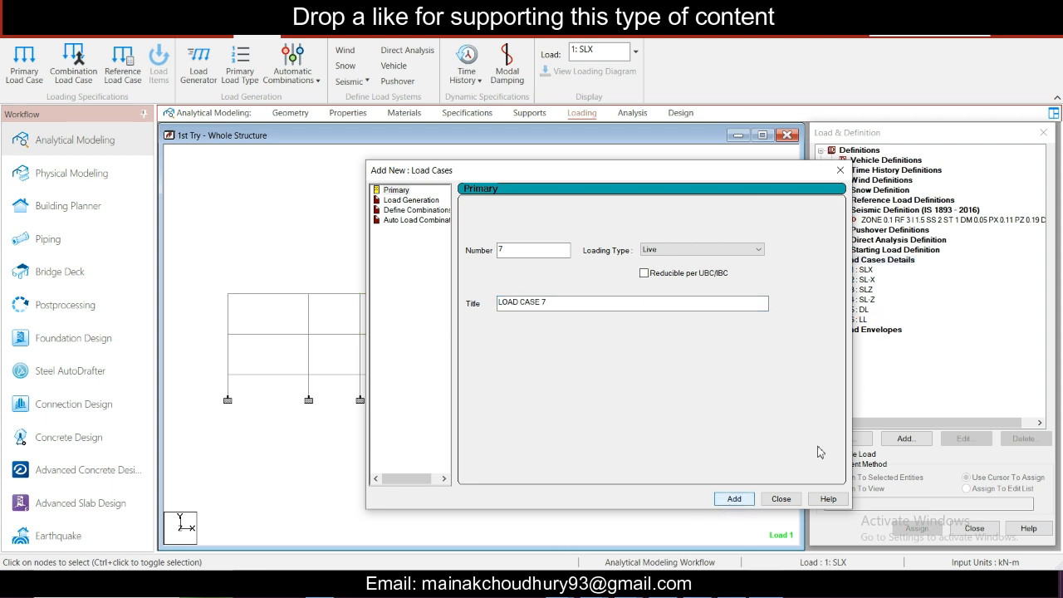
{"action": "left_click", "coordinate": [781, 499]}
Step: Add a seismic load item in the X direction with factor 1 to the SLX load case
{"action": "left_click", "coordinate": [864, 270]}
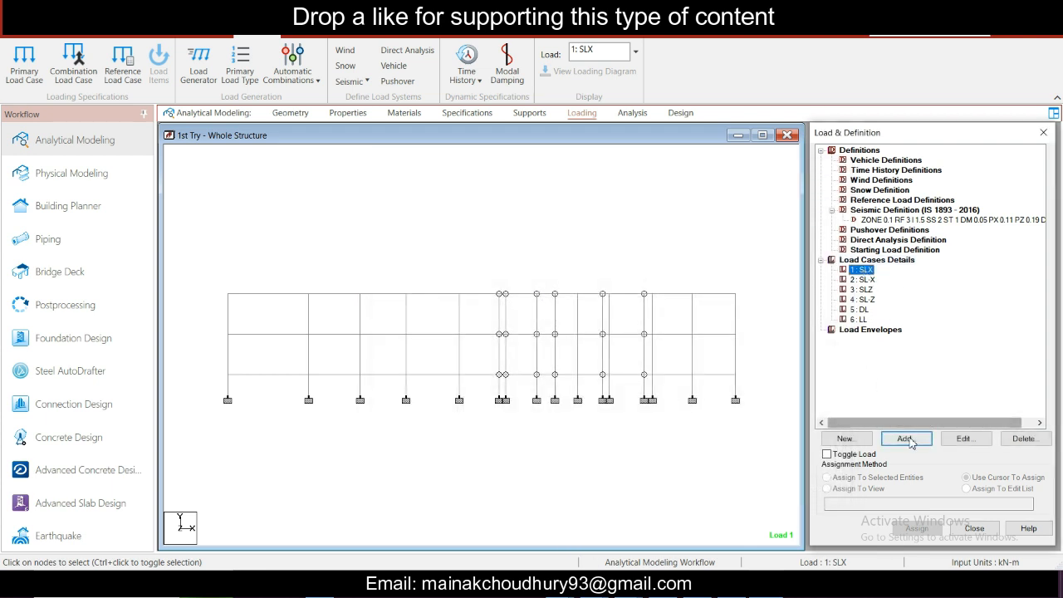
{"action": "left_click", "coordinate": [909, 440]}
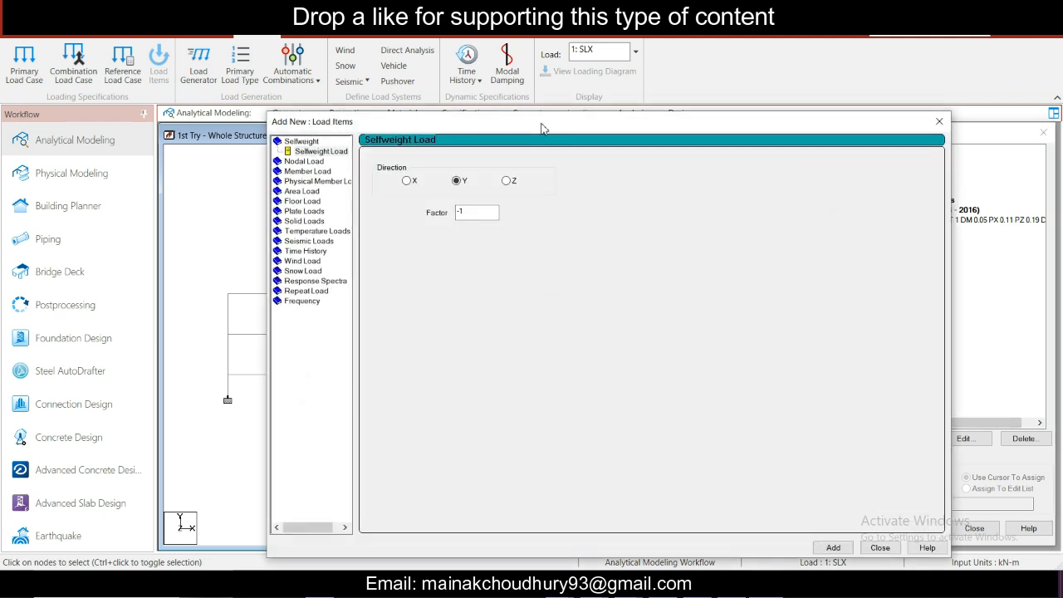
{"action": "left_click_drag", "start_coordinate": [541, 122], "coordinate": [423, 64]}
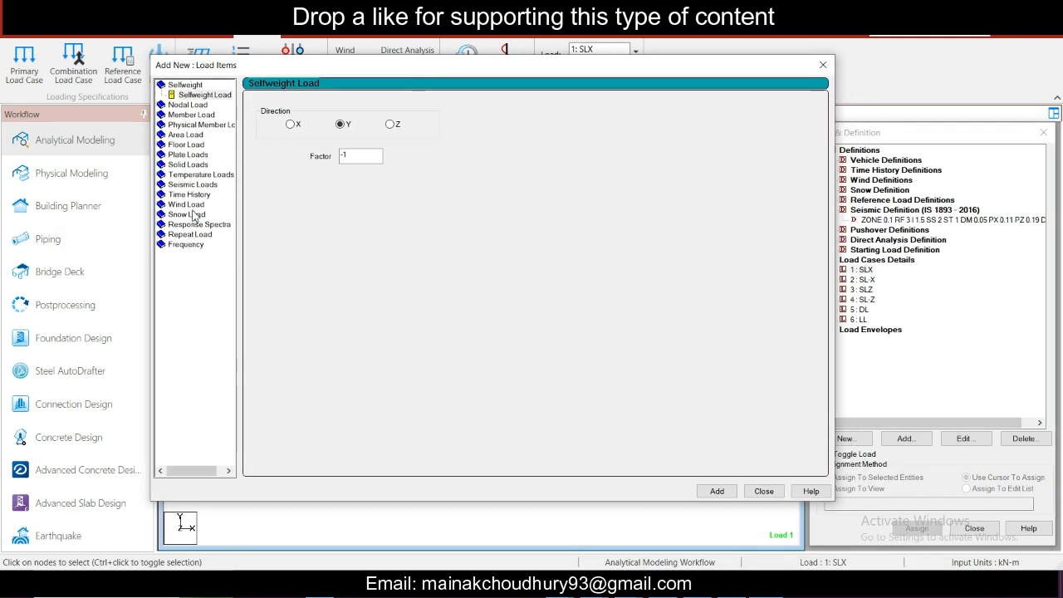
{"action": "left_click", "coordinate": [193, 184]}
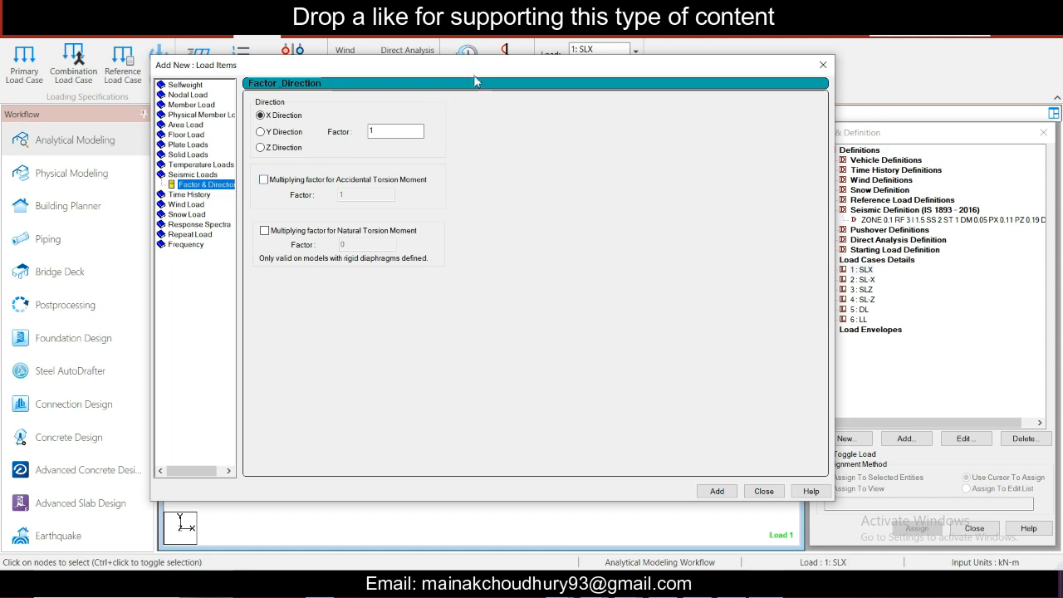
{"action": "left_click_drag", "start_coordinate": [489, 73], "coordinate": [365, 91]}
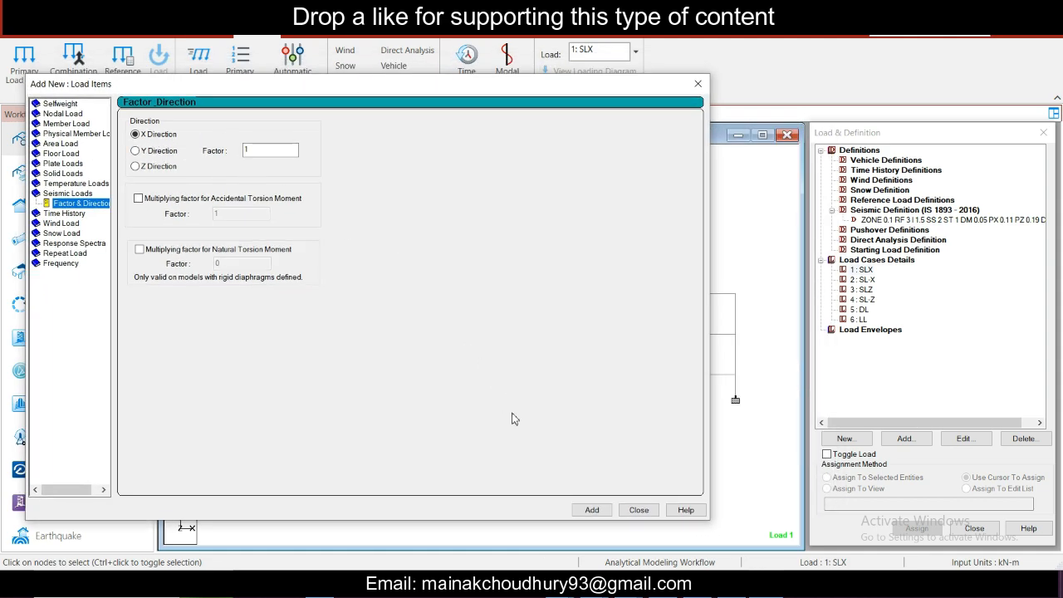
{"action": "left_click", "coordinate": [590, 511]}
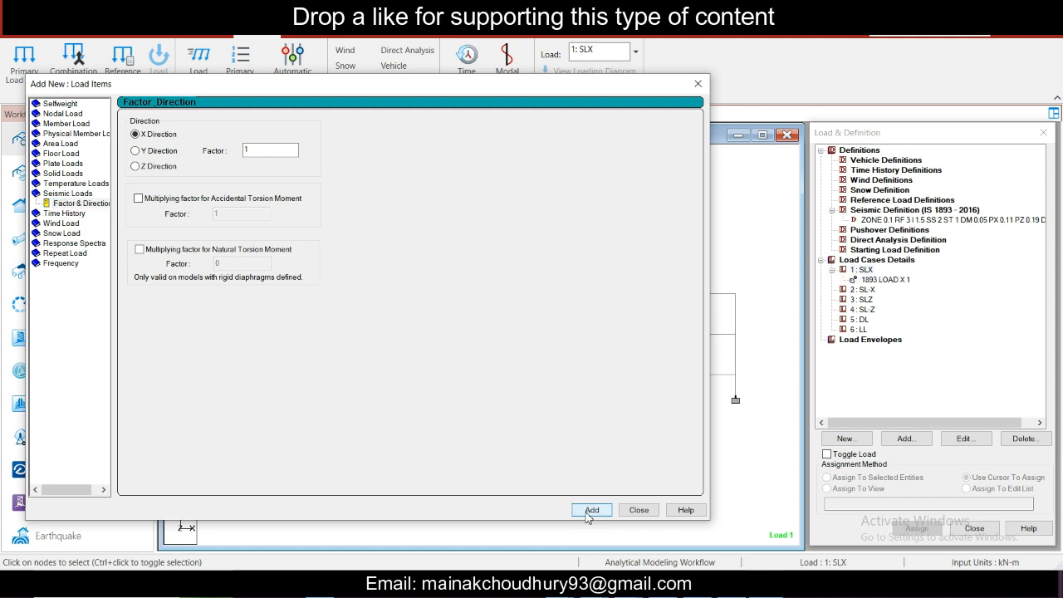
{"action": "left_click", "coordinate": [639, 510]}
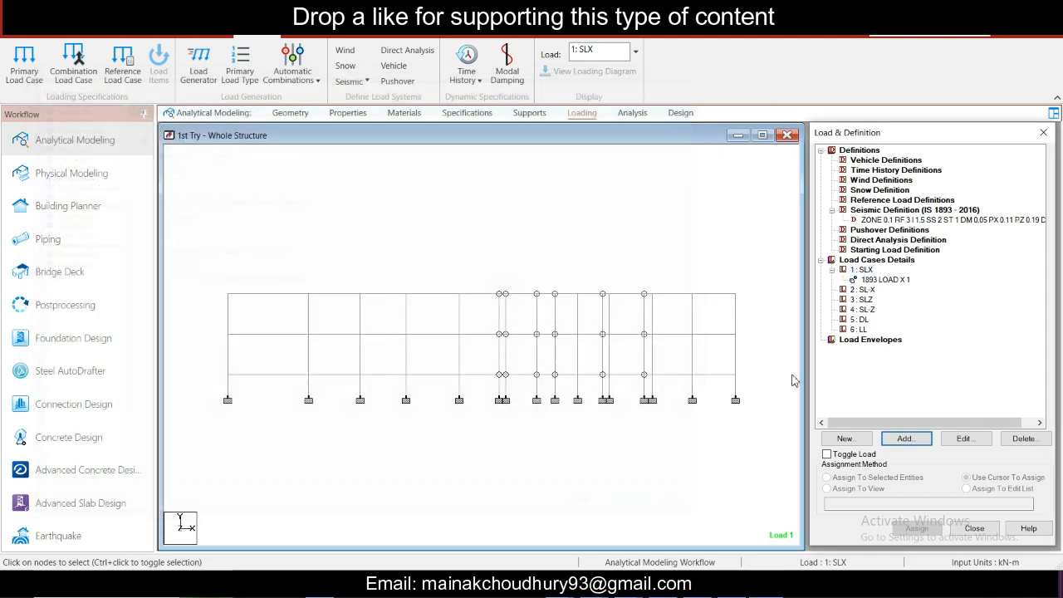
Step: Add a seismic load item in the X direction with factor -1 to the SL-X load case
{"action": "left_click", "coordinate": [864, 290]}
{"action": "left_click", "coordinate": [904, 440]}
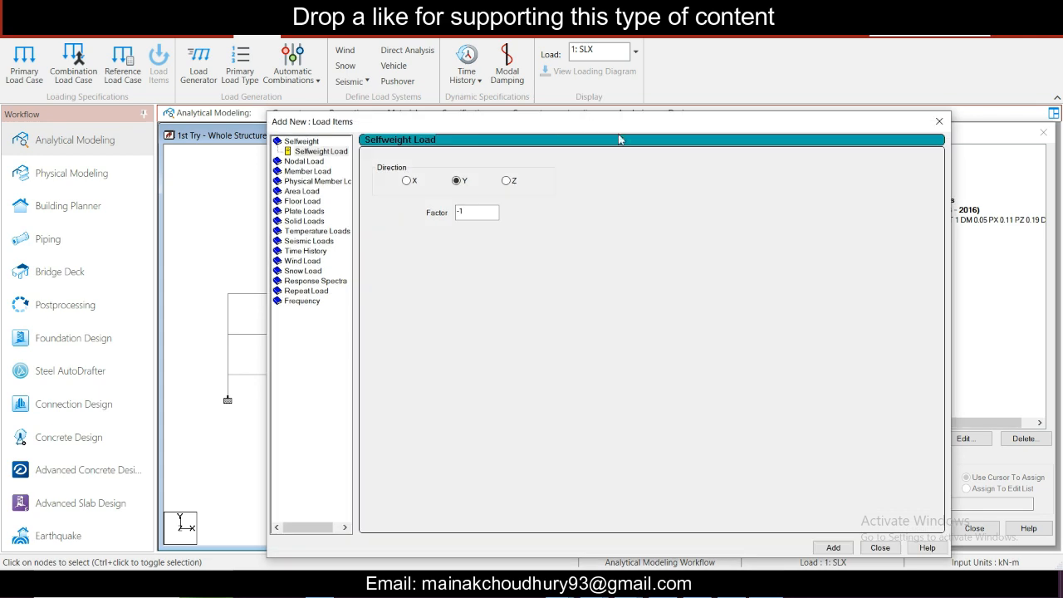
{"action": "left_click_drag", "start_coordinate": [606, 126], "coordinate": [448, 103]}
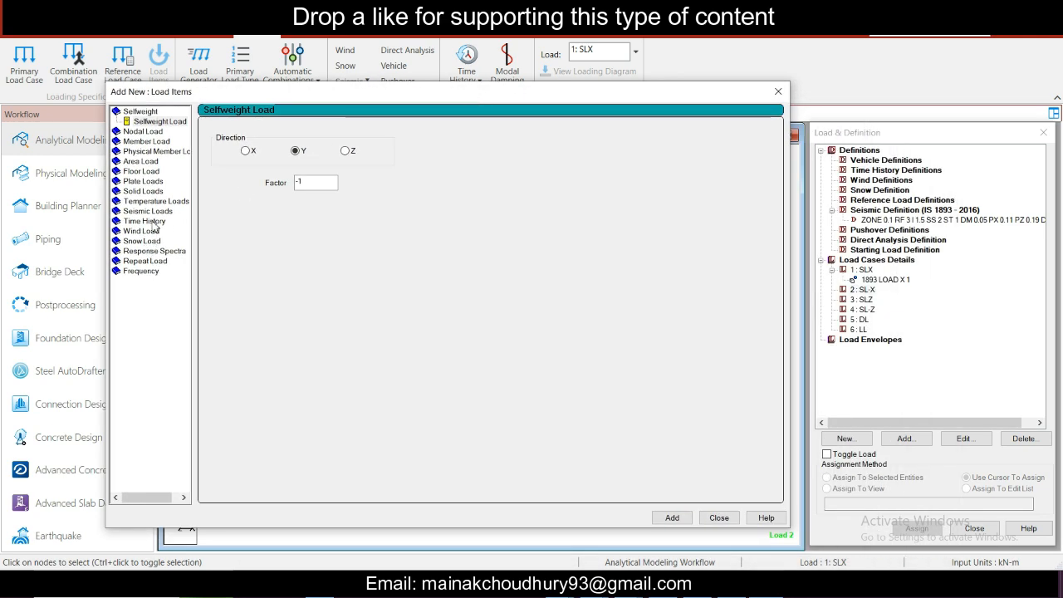
{"action": "left_click", "coordinate": [148, 211]}
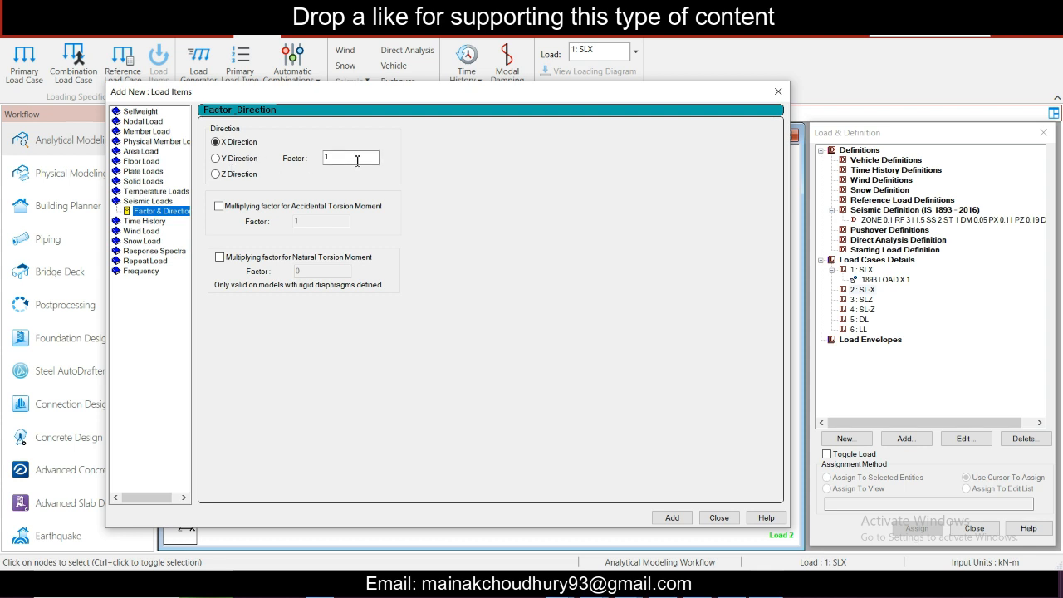
{"action": "double_click", "coordinate": [357, 158]}
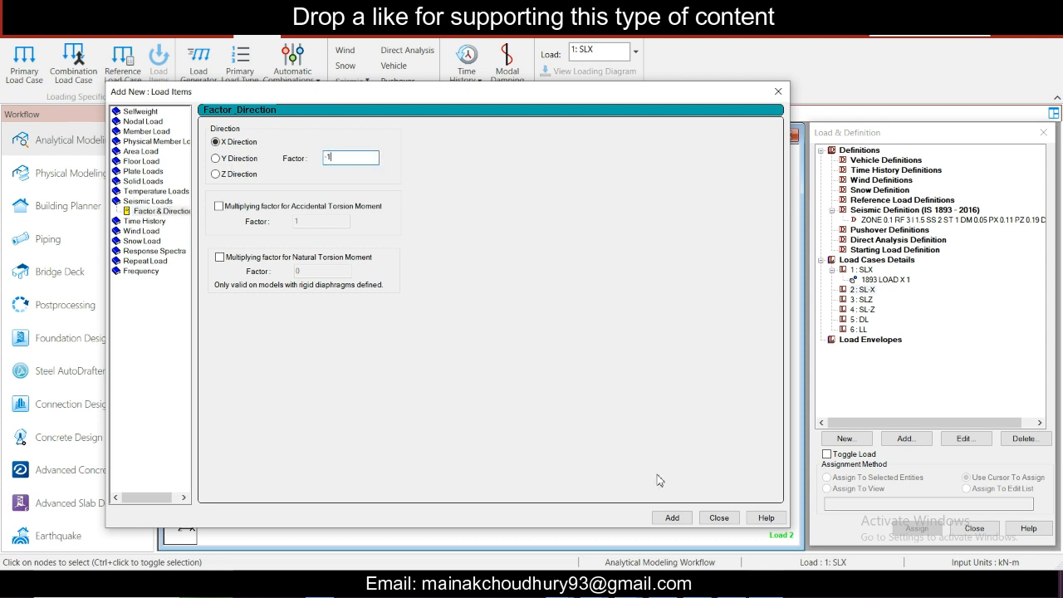
{"action": "left_click", "coordinate": [671, 518]}
{"action": "left_click", "coordinate": [720, 517]}
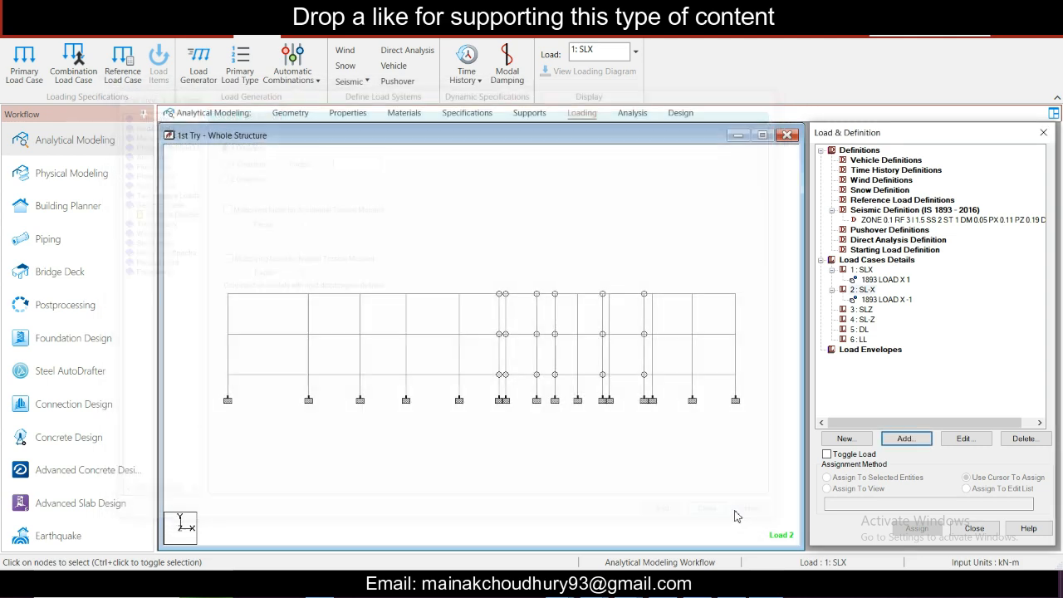
Step: Select the SLZ load case for a new load item and return to the Loading page
{"action": "left_click", "coordinate": [860, 309]}
{"action": "left_click", "coordinate": [905, 438]}
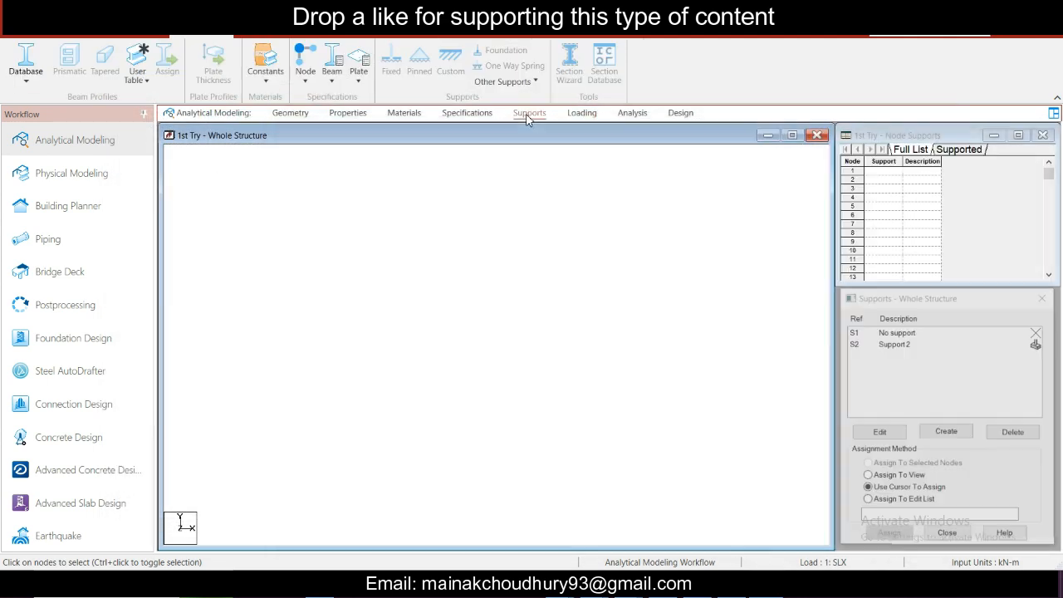
{"action": "left_click", "coordinate": [583, 113]}
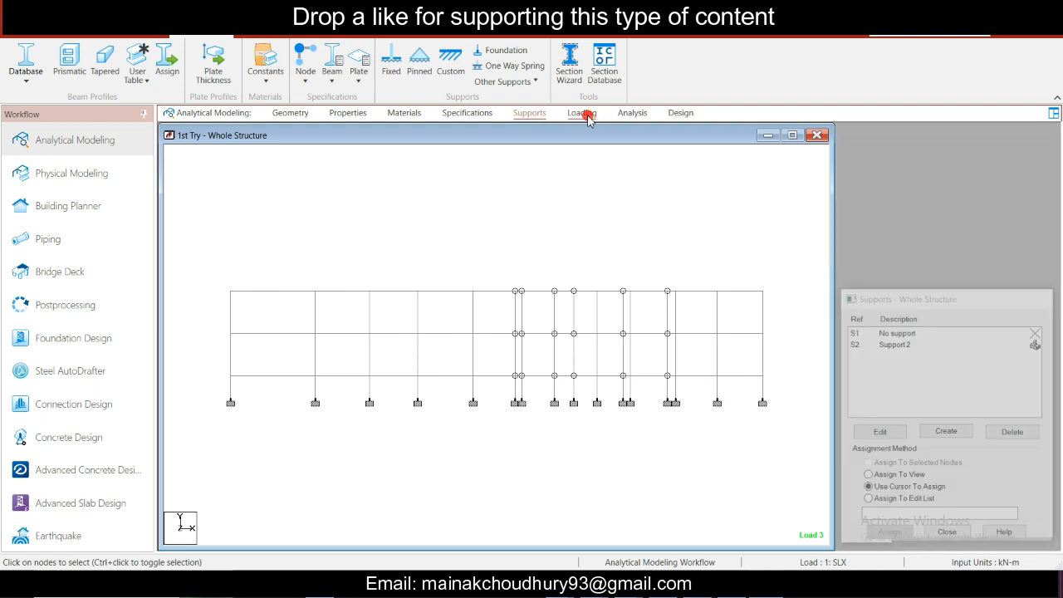
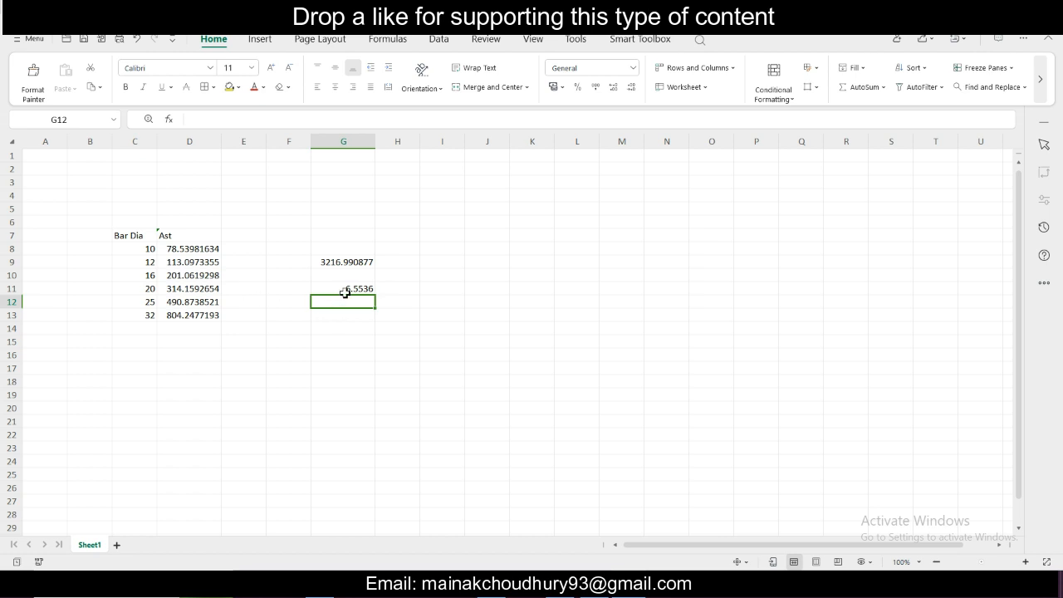
Step: In the reinforcement spreadsheet, examine the bar-count calculation in cell G11, which divides the steel area in G9 by the 25 mm bar's area
{"action": "left_click", "coordinate": [345, 291]}
{"action": "left_click", "coordinate": [373, 312]}
{"action": "left_click", "coordinate": [371, 292]}
{"action": "left_click", "coordinate": [344, 311]}
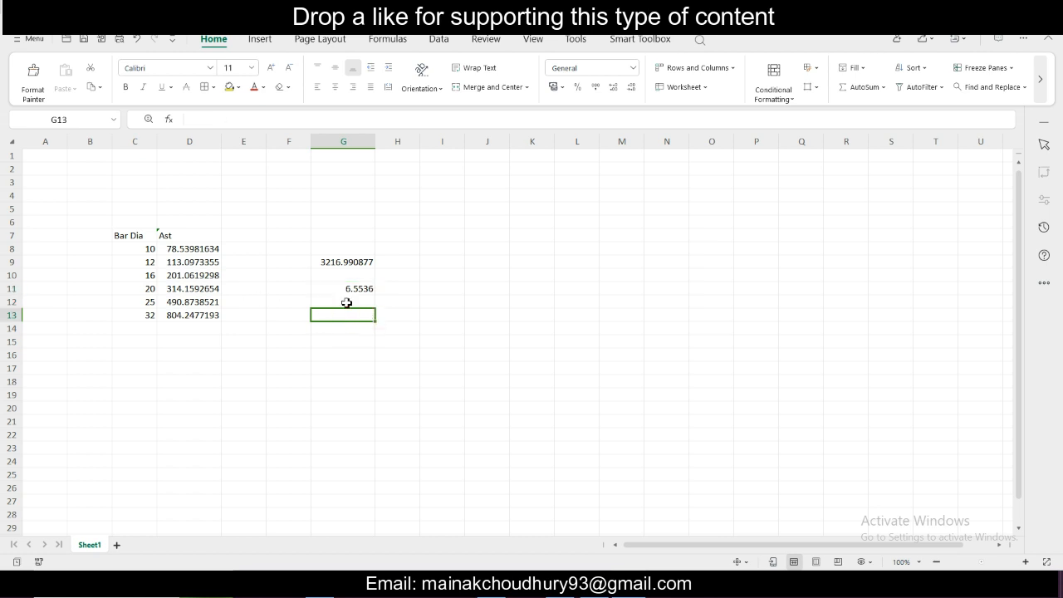
{"action": "left_click", "coordinate": [347, 278]}
{"action": "left_click", "coordinate": [349, 291]}
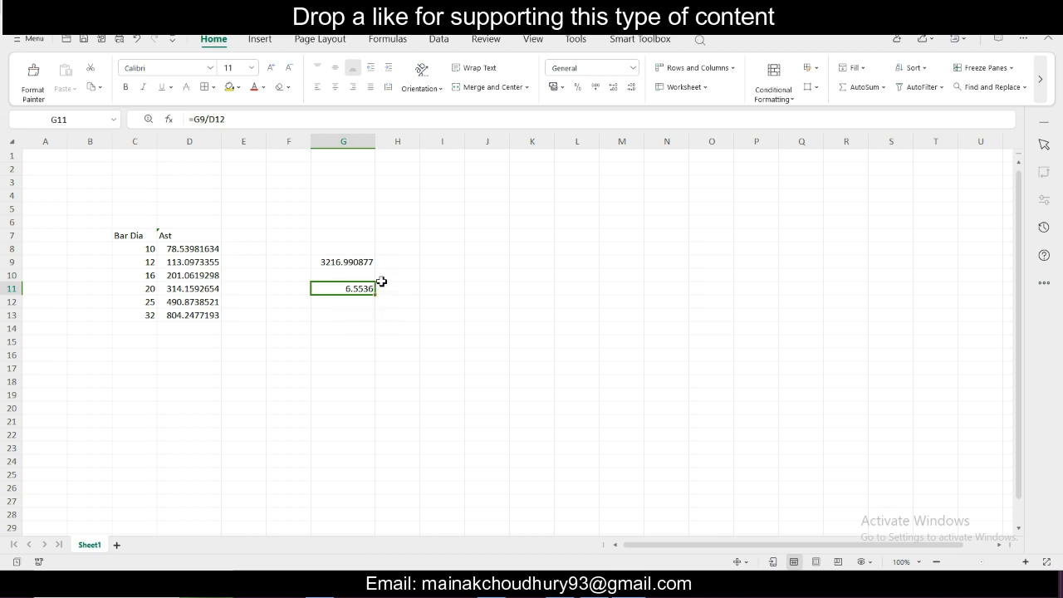
{"action": "left_click", "coordinate": [346, 302]}
{"action": "left_click", "coordinate": [345, 287]}
{"action": "left_click", "coordinate": [357, 314]}
{"action": "left_click", "coordinate": [356, 290]}
{"action": "left_click", "coordinate": [358, 320]}
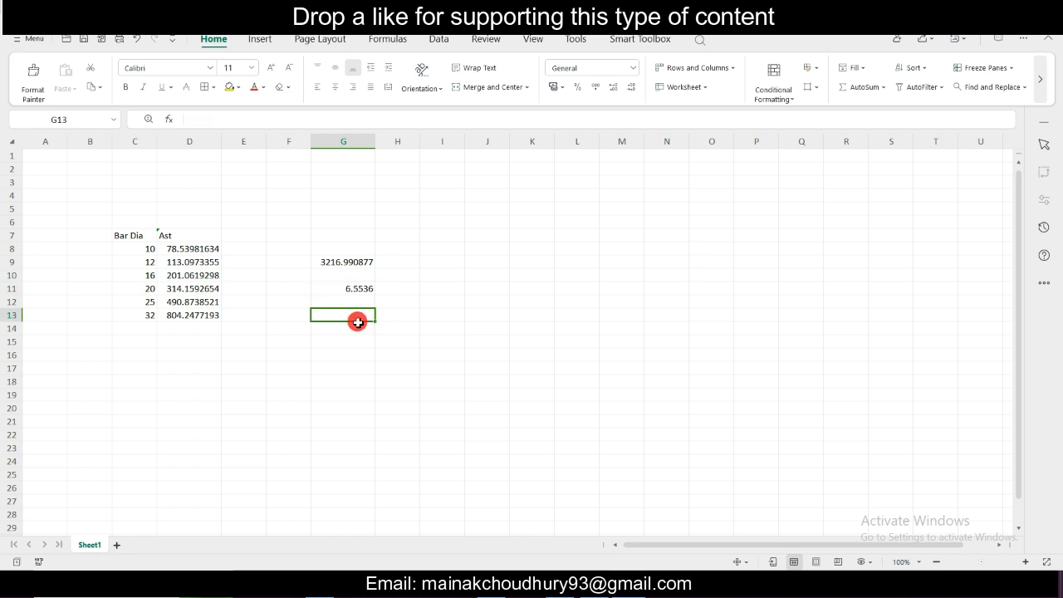
{"action": "left_click", "coordinate": [360, 287]}
{"action": "left_click", "coordinate": [360, 319]}
{"action": "left_click", "coordinate": [357, 278]}
{"action": "left_click", "coordinate": [356, 291]}
{"action": "left_click", "coordinate": [416, 292]}
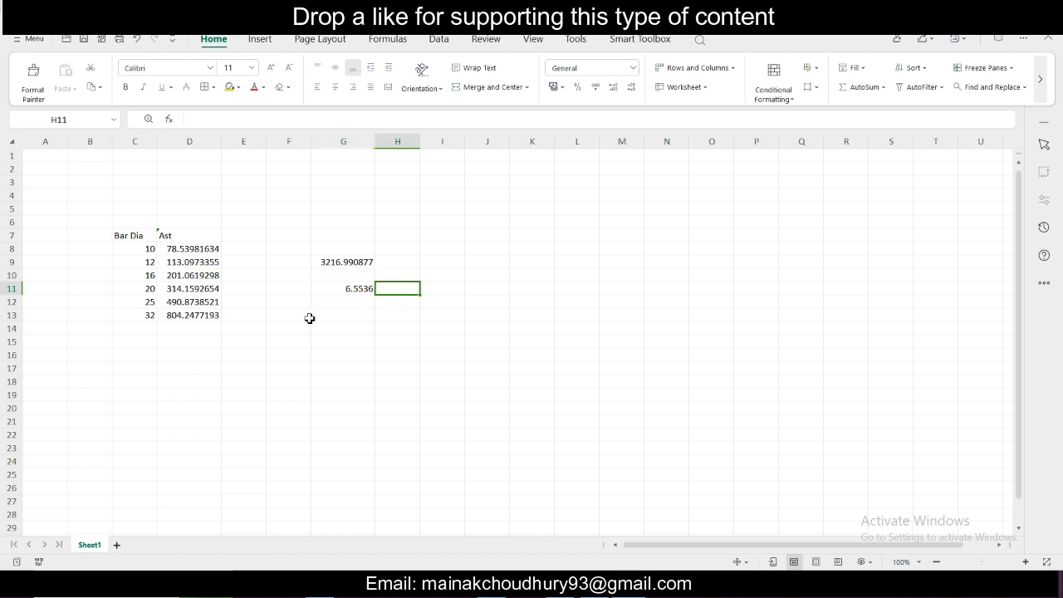
Step: In cell G13, calculate the combined area of four 25 mm and four 20 mm bars with =4*D12+4*D11
{"action": "left_click", "coordinate": [308, 318]}
{"action": "left_click", "coordinate": [356, 318]}
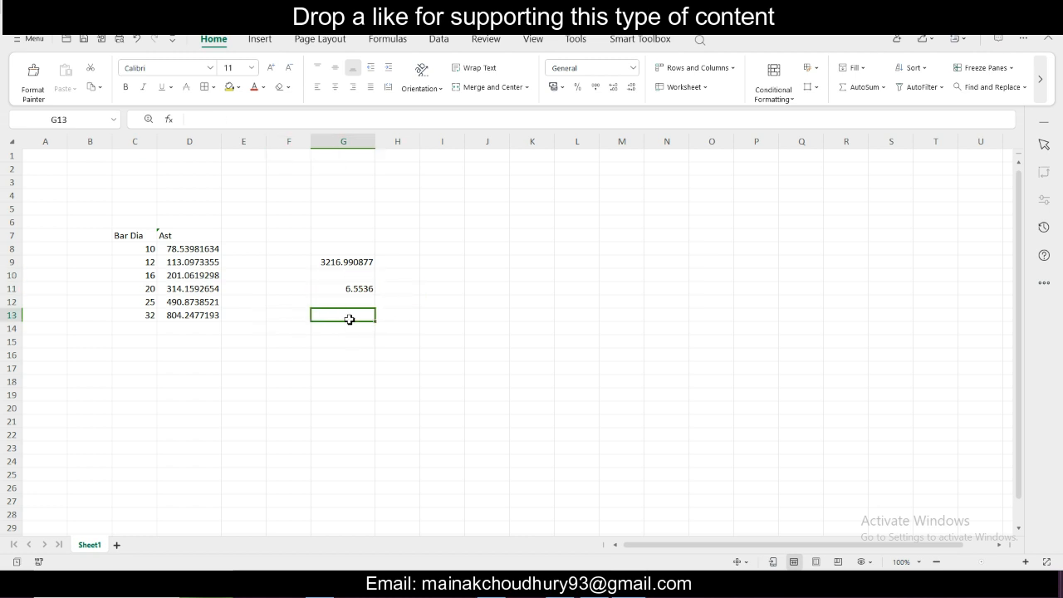
{"action": "type", "text": "=4*"}
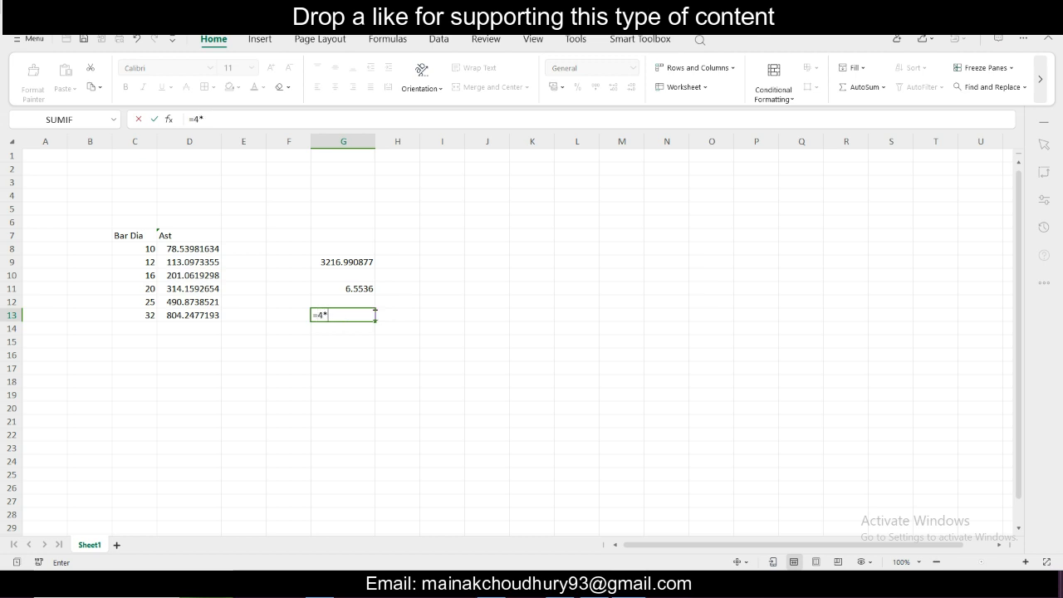
{"action": "left_click", "coordinate": [208, 303]}
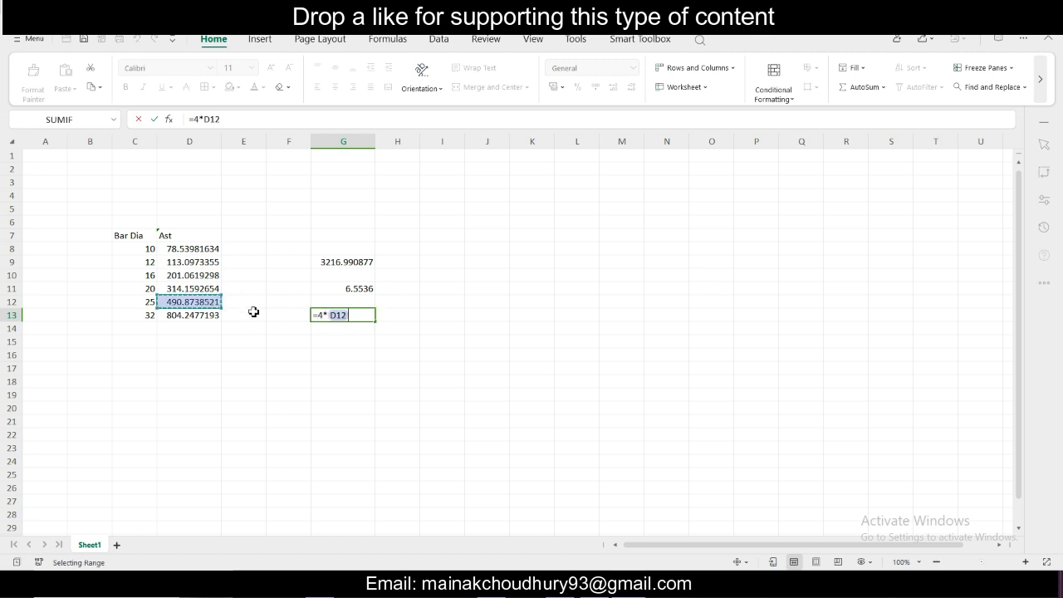
{"action": "type", "text": "+"}
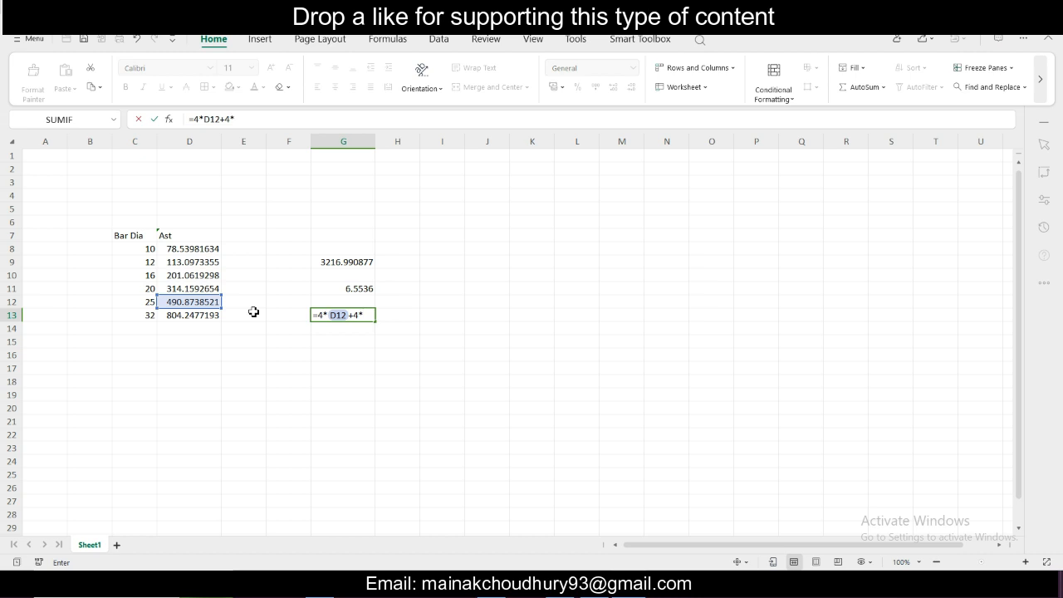
{"action": "type", "text": "4*"}
{"action": "left_click", "coordinate": [201, 290]}
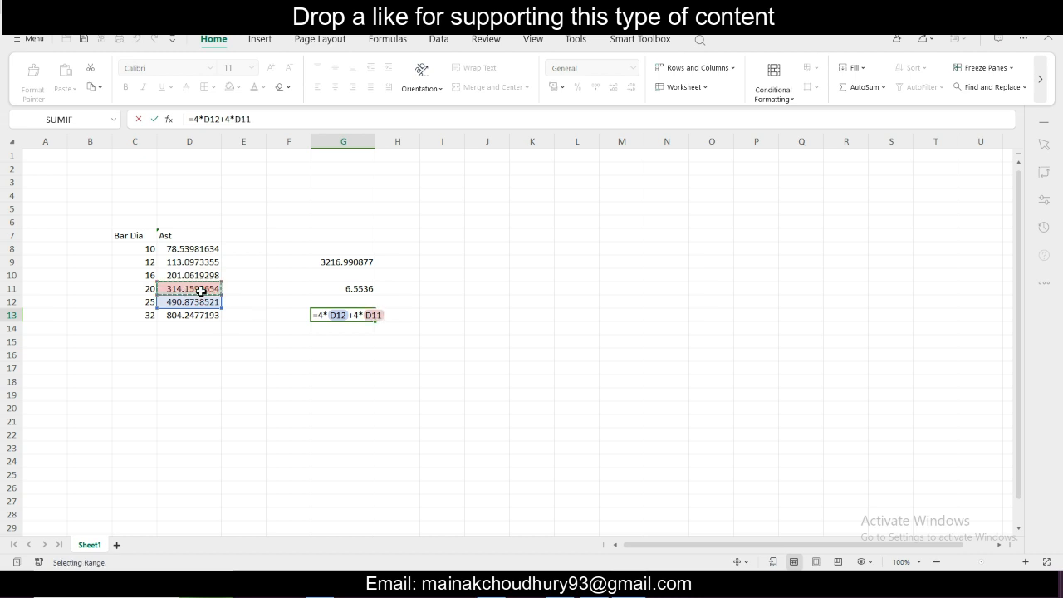
{"action": "key", "text": "Return"}
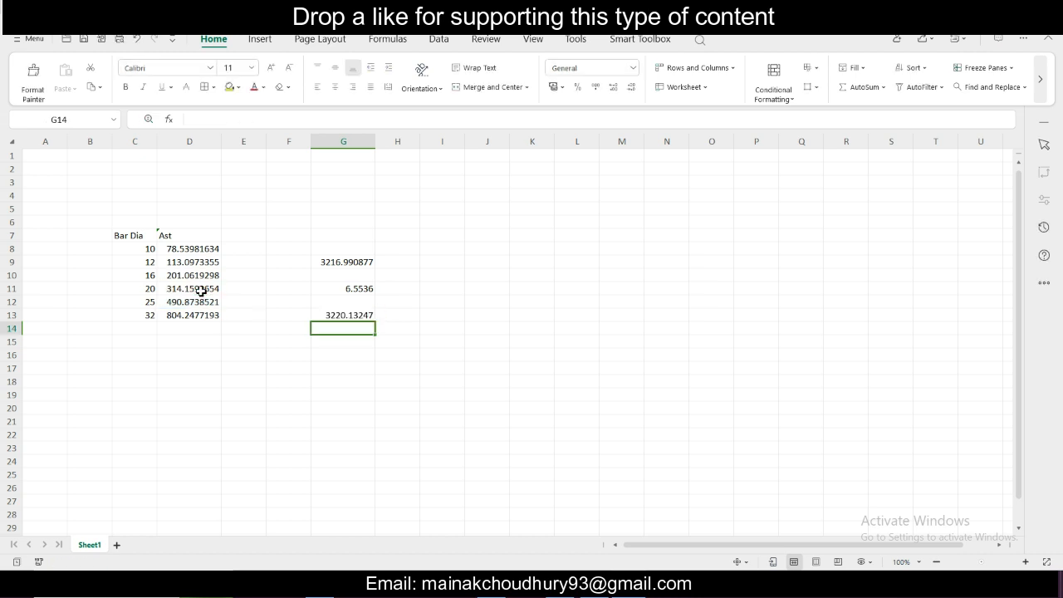
{"action": "left_click", "coordinate": [362, 318]}
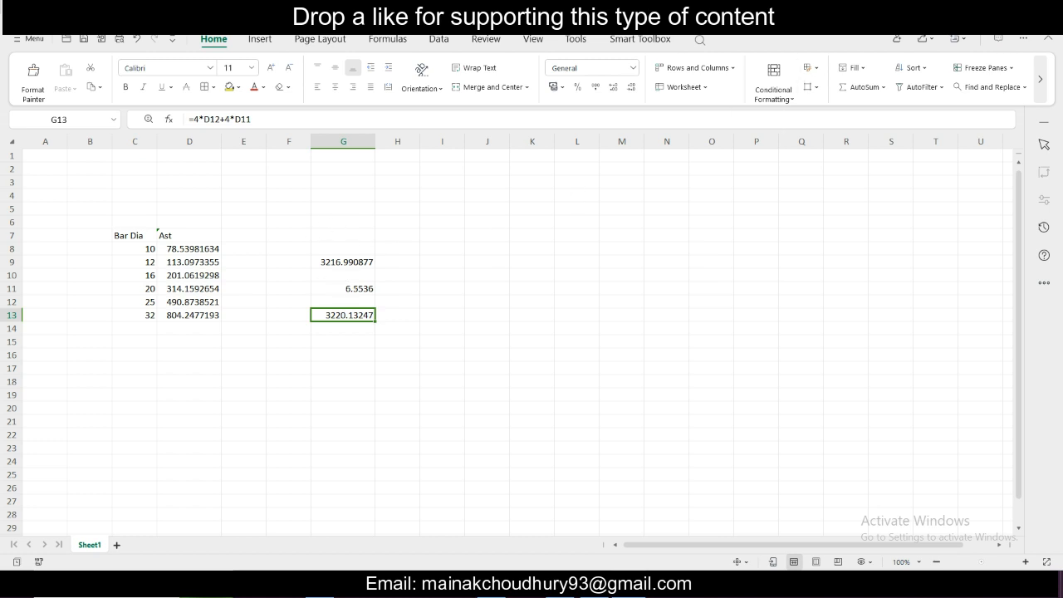
Step: Switch to STAAD.Pro and examine the concrete design results of beam 186 at the frame's end, then close its properties
{"action": "key", "text": "alt+Tab"}
{"action": "key", "text": "alt+Tab"}
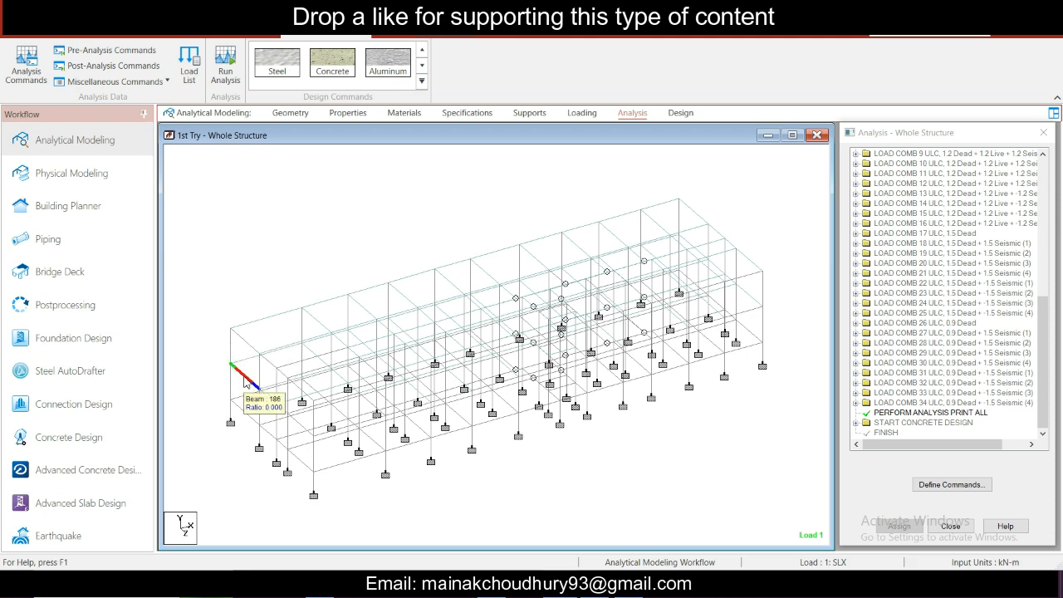
{"action": "right_click", "coordinate": [243, 377]}
{"action": "double_click", "coordinate": [243, 376]}
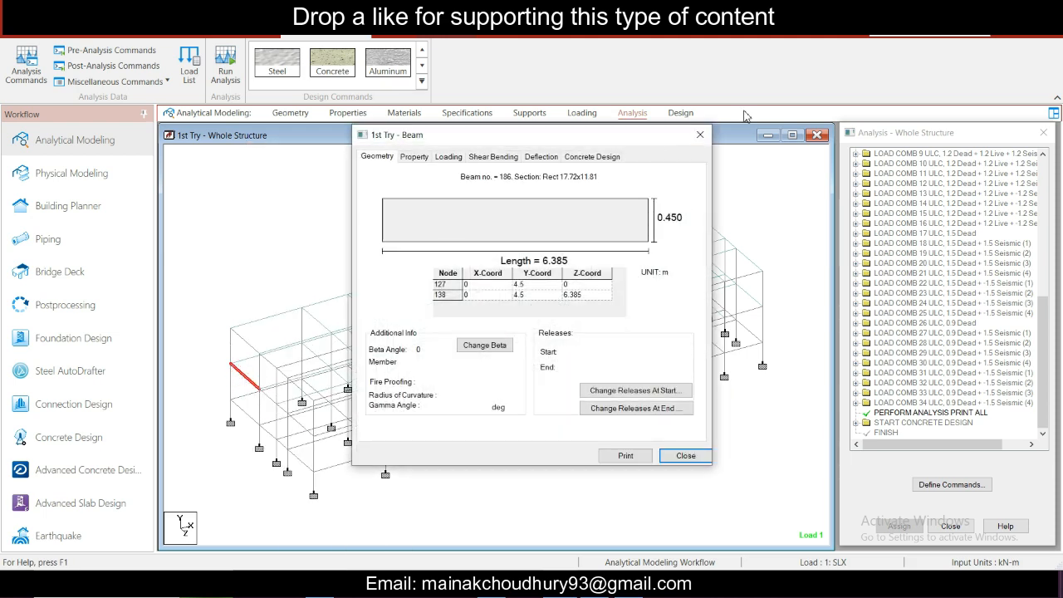
{"action": "left_click", "coordinate": [611, 157]}
{"action": "left_click_drag", "start_coordinate": [602, 141], "coordinate": [880, 131]}
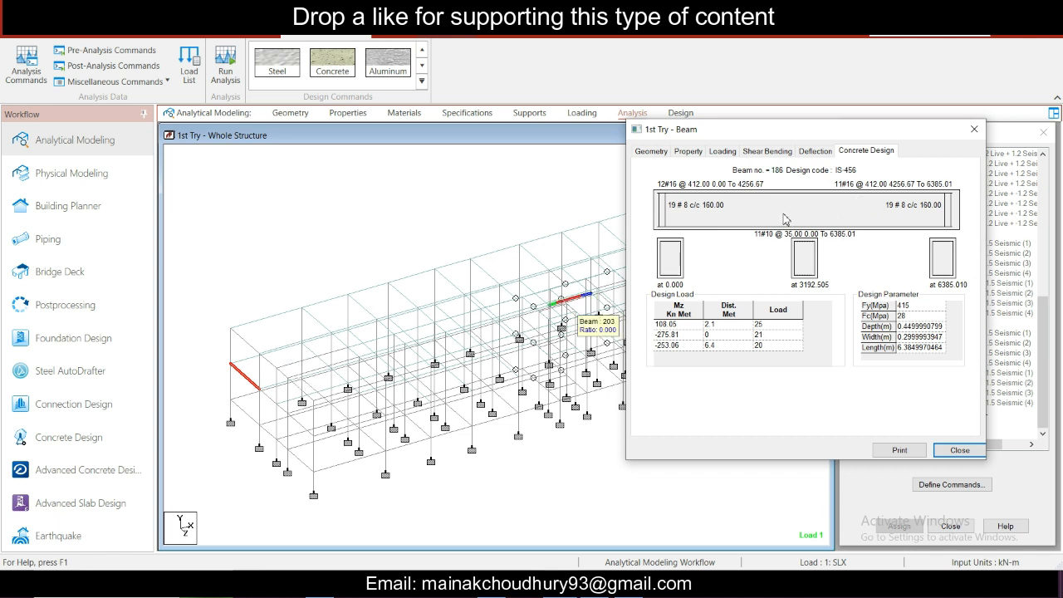
{"action": "left_click", "coordinate": [974, 130]}
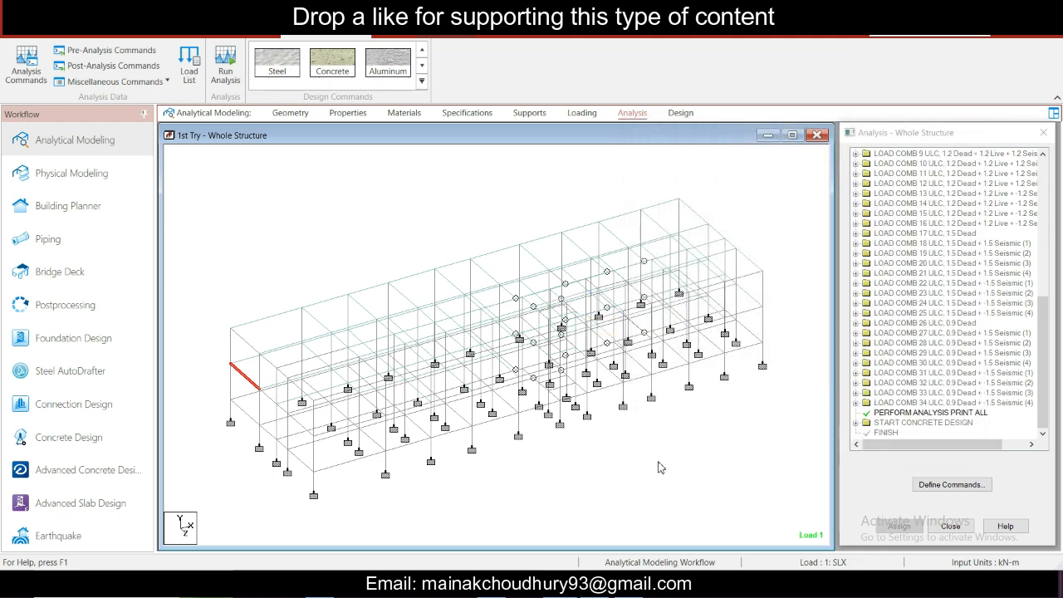
Step: Examine the concrete design results of beam 268 at the opposite end of the frame and close its properties
{"action": "double_click", "coordinate": [751, 292]}
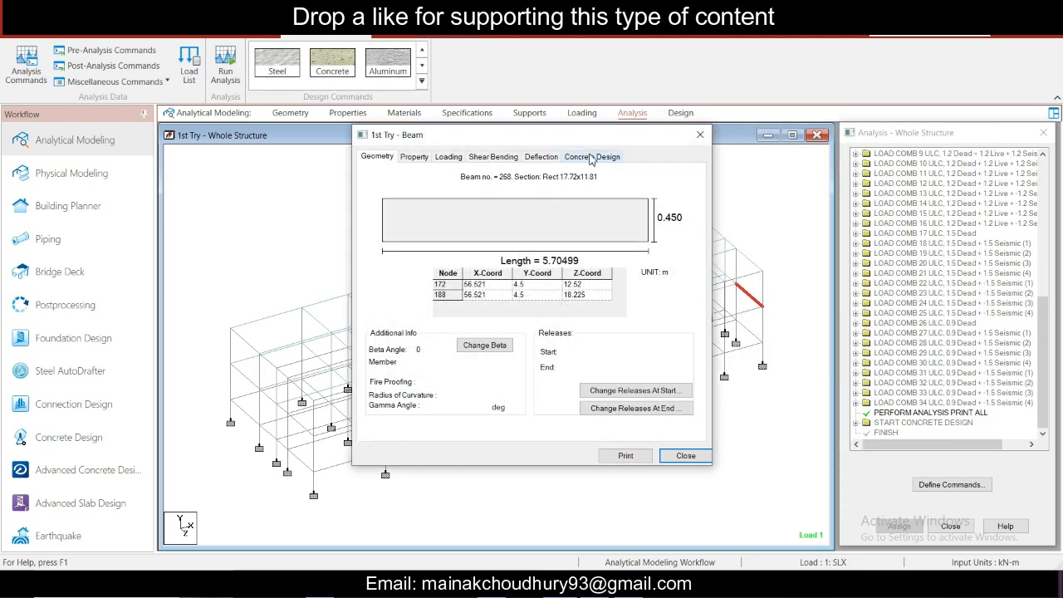
{"action": "left_click", "coordinate": [592, 156]}
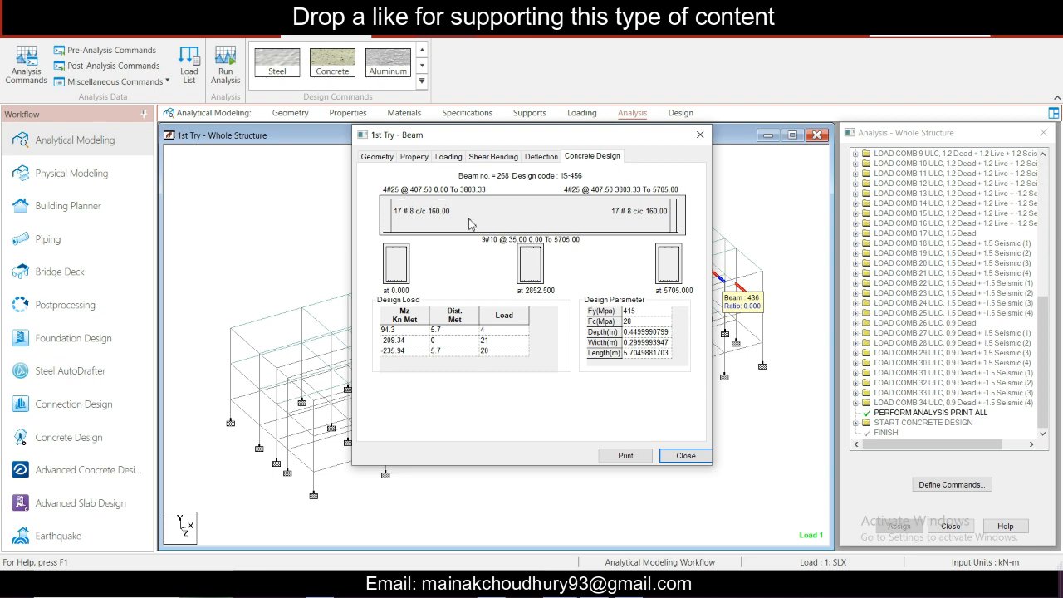
{"action": "left_click", "coordinate": [700, 134]}
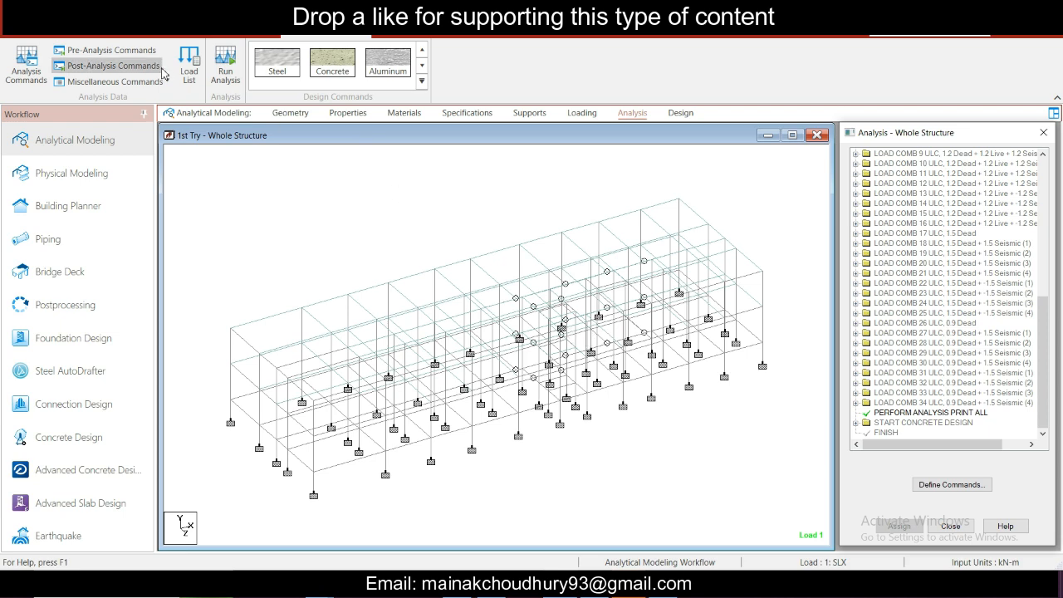
Step: Check the structure for failed beams by selecting them by property
{"action": "left_click", "coordinate": [148, 36]}
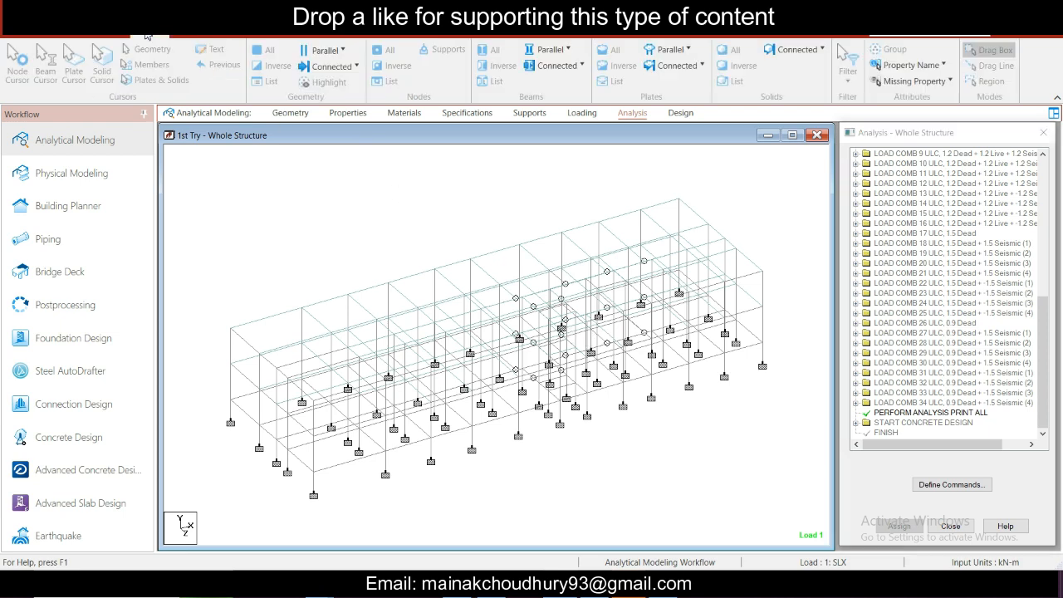
{"action": "left_click", "coordinate": [922, 66]}
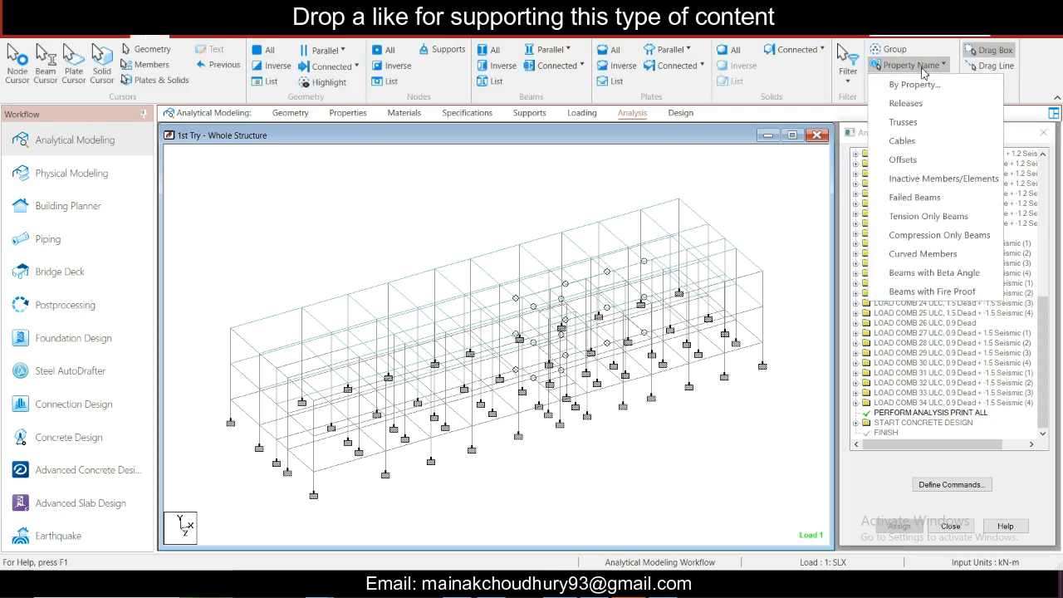
{"action": "left_click", "coordinate": [944, 199]}
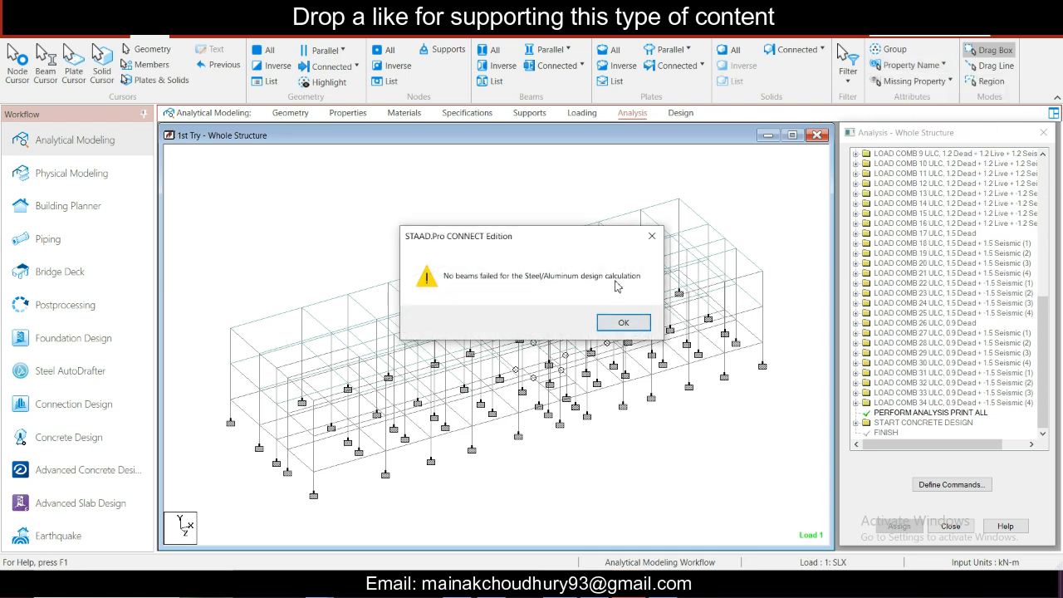
{"action": "left_click", "coordinate": [623, 324]}
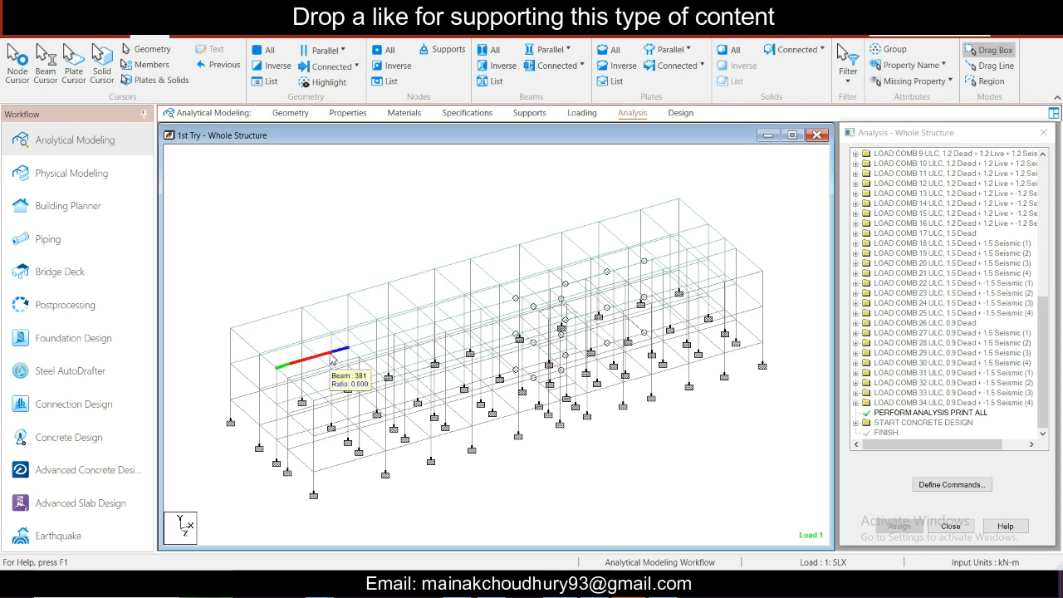
Step: Save the structure model, accepting the deletion of its existing result files
{"action": "middle_click_drag", "start_coordinate": [350, 344], "coordinate": [356, 354]}
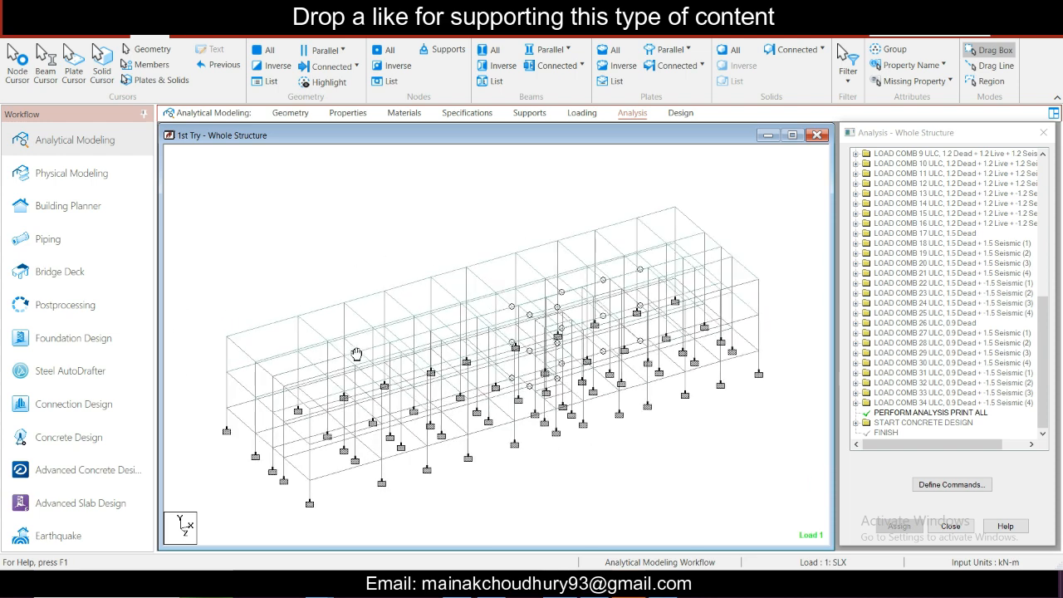
{"action": "scroll", "coordinate": [462, 433], "scroll_direction": "up", "scroll_amount": 1}
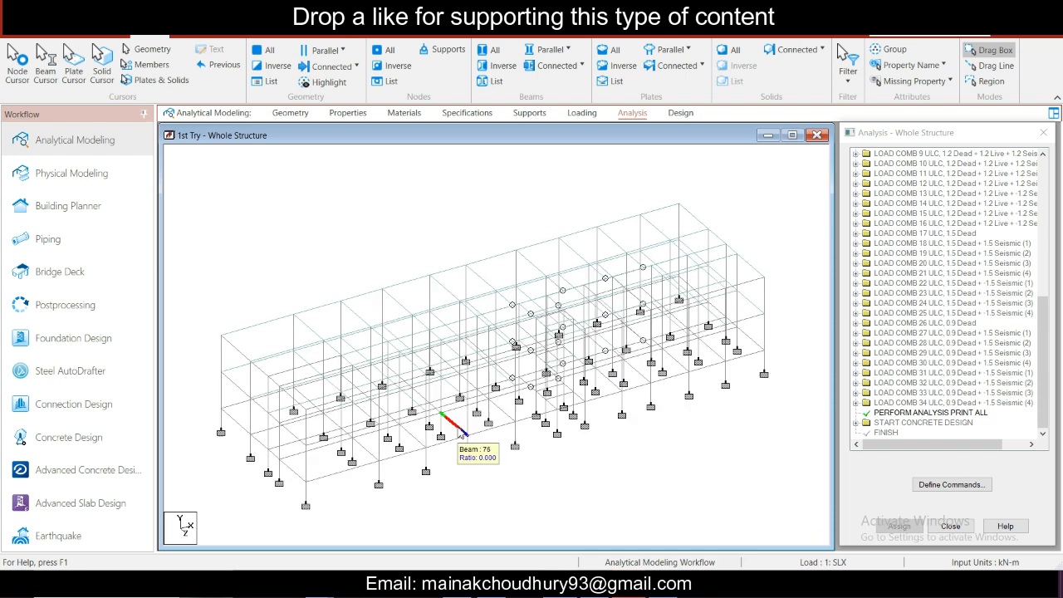
{"action": "scroll", "coordinate": [460, 433], "scroll_direction": "down", "scroll_amount": 1}
{"action": "middle_click_drag", "start_coordinate": [459, 432], "coordinate": [458, 410]}
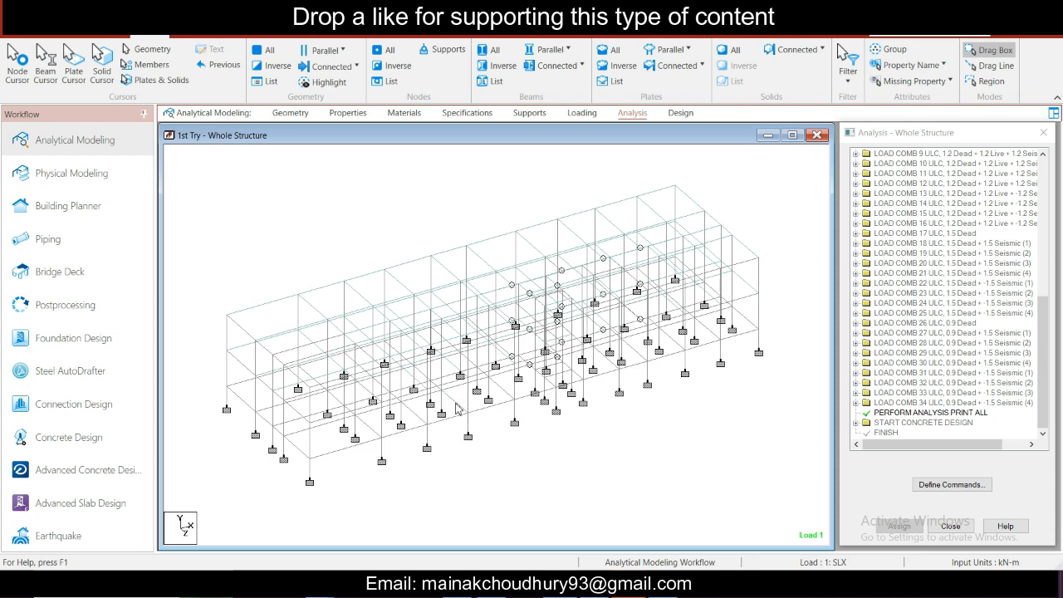
{"action": "key", "text": "ctrl+s"}
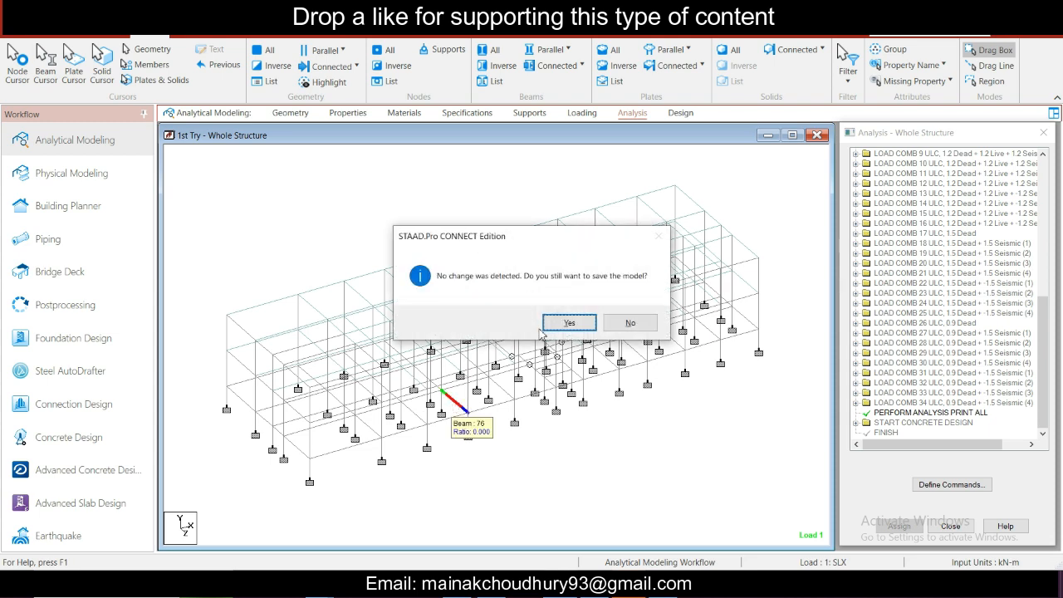
{"action": "left_click", "coordinate": [570, 325]}
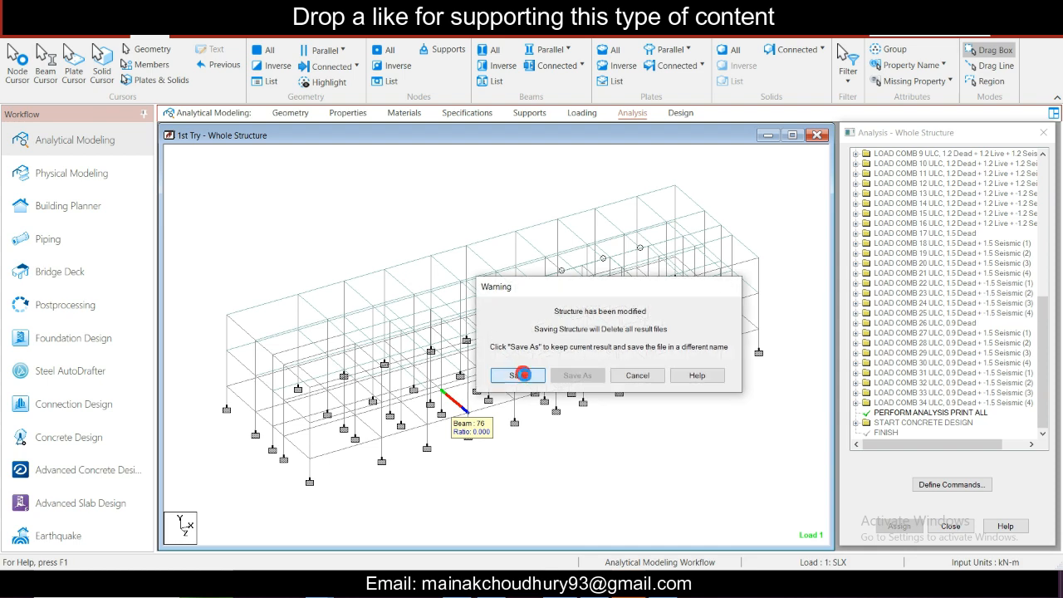
{"action": "left_click", "coordinate": [517, 376]}
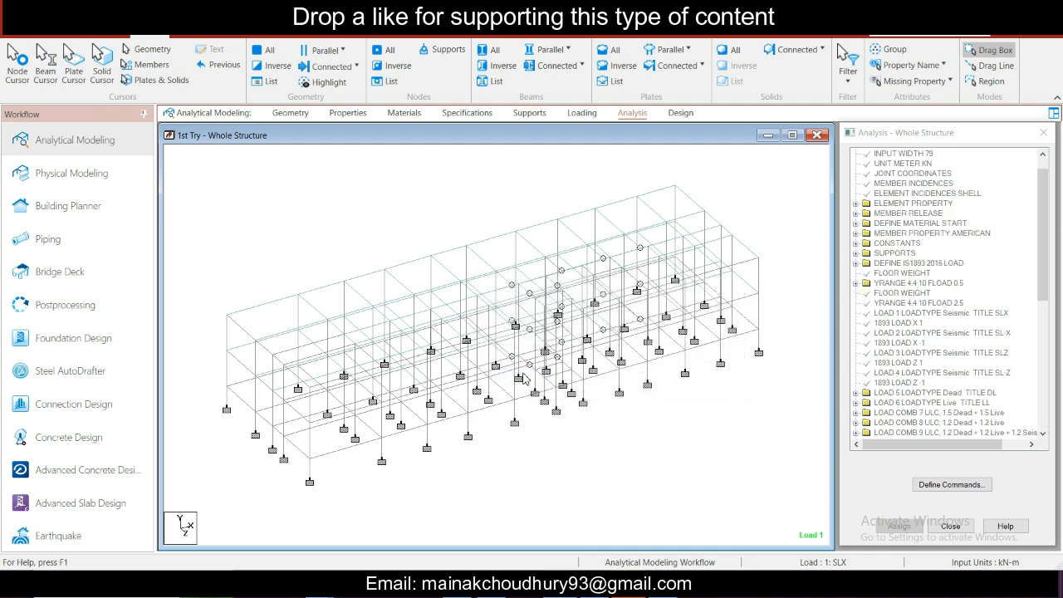
Step: Start RCDC with the STAAD Advanced Concrete Design license and create a Column & Wall project for HUMBLE COW MILK FACTORY, using IS 456 + IS 13920 - 2016
{"action": "left_click", "coordinate": [97, 477]}
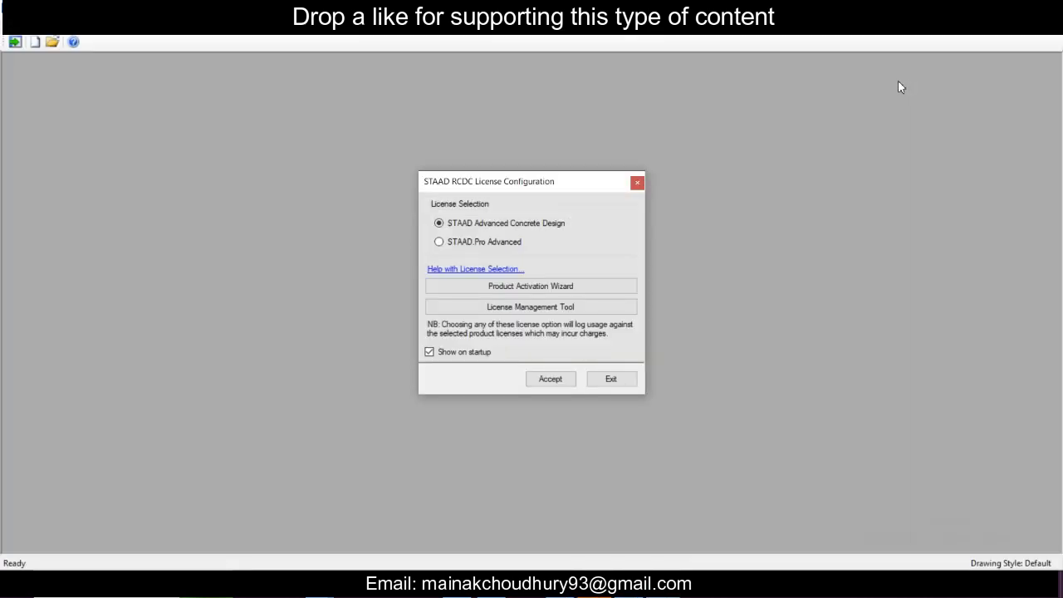
{"action": "left_click", "coordinate": [562, 381]}
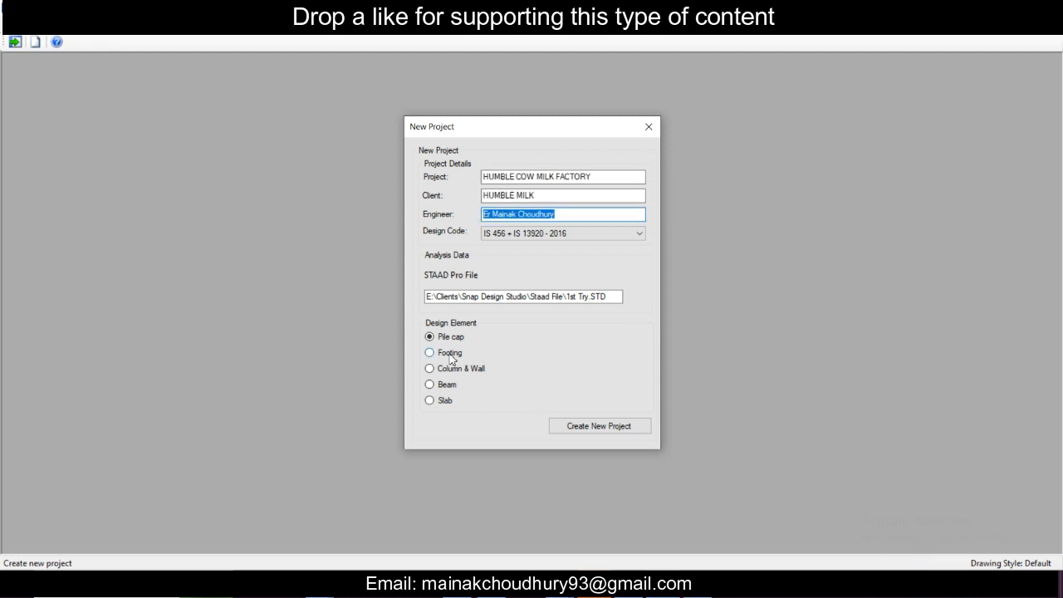
{"action": "left_click", "coordinate": [456, 368]}
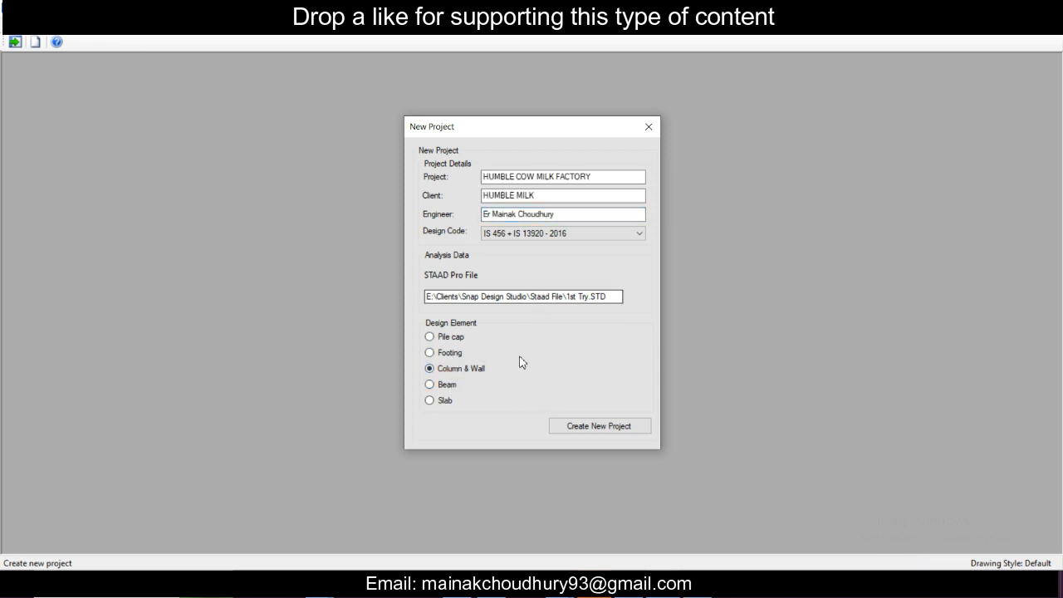
{"action": "left_click", "coordinate": [584, 426]}
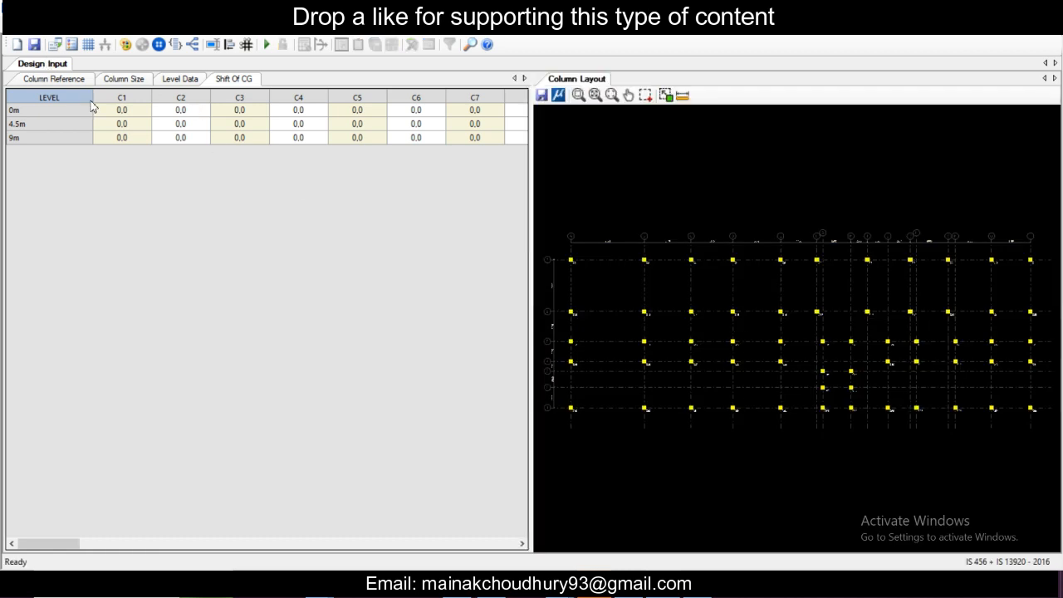
Step: Save the new column and wall design project
{"action": "key", "text": "ctrl+s"}
{"action": "left_click", "coordinate": [14, 27]}
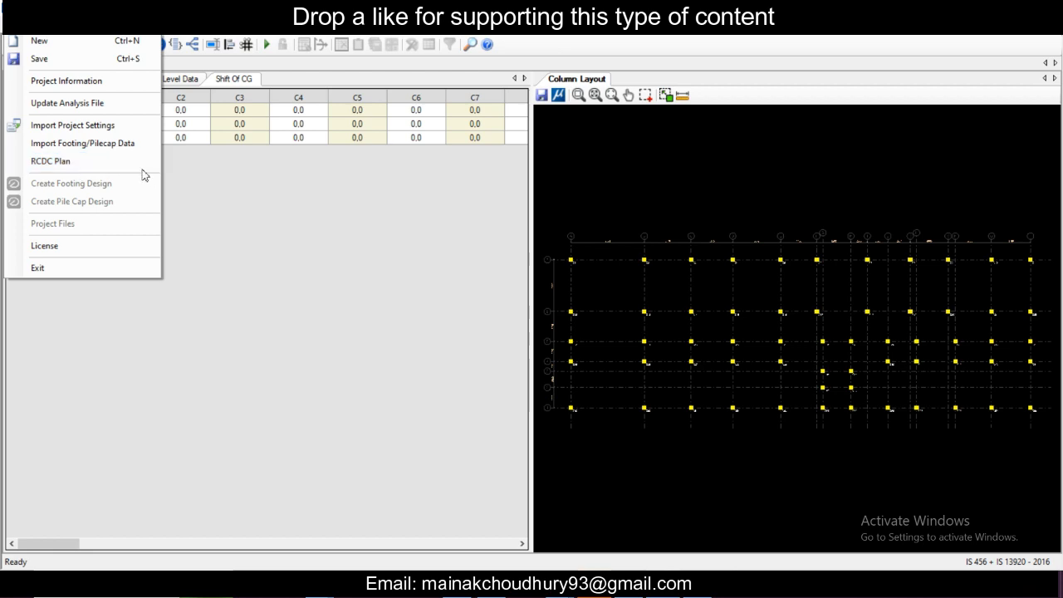
{"action": "left_click", "coordinate": [222, 204]}
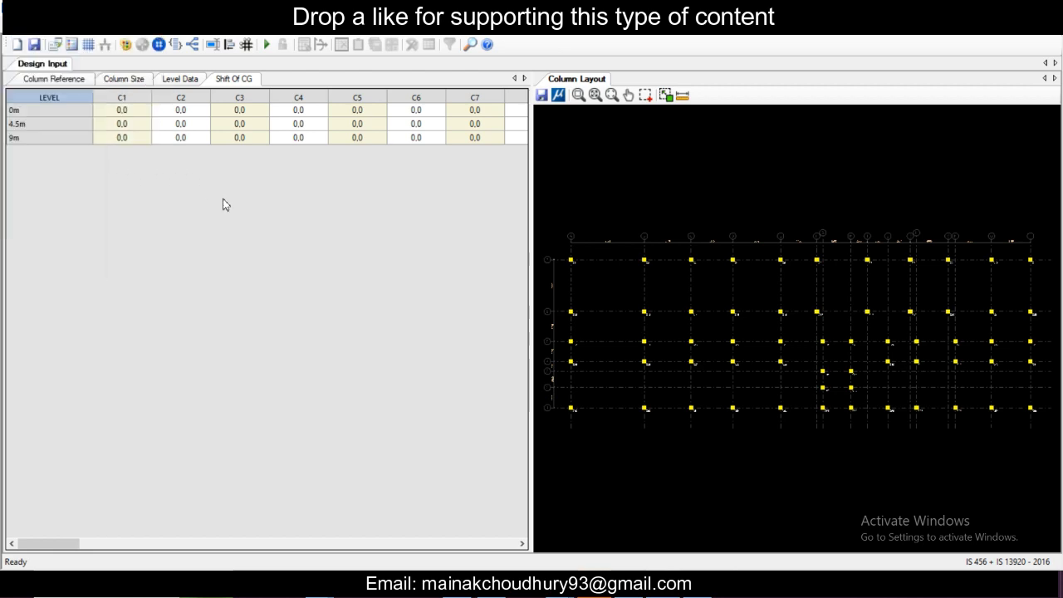
Step: Review and accept the existing column design settings and reinforcement settings
{"action": "left_click", "coordinate": [55, 45]}
{"action": "left_click", "coordinate": [70, 40]}
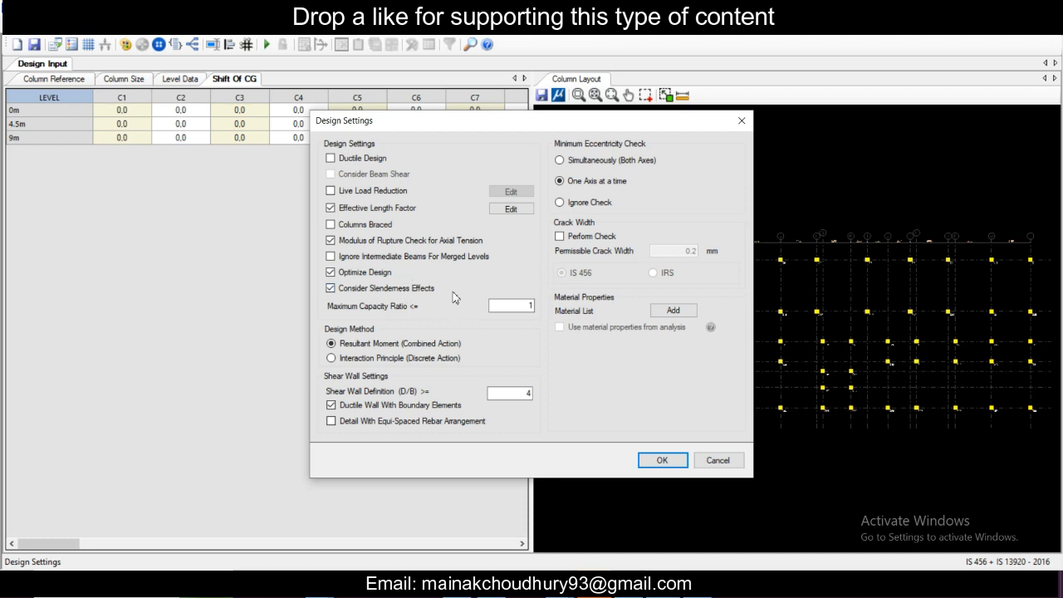
{"action": "left_click", "coordinate": [661, 461]}
{"action": "left_click", "coordinate": [55, 44]}
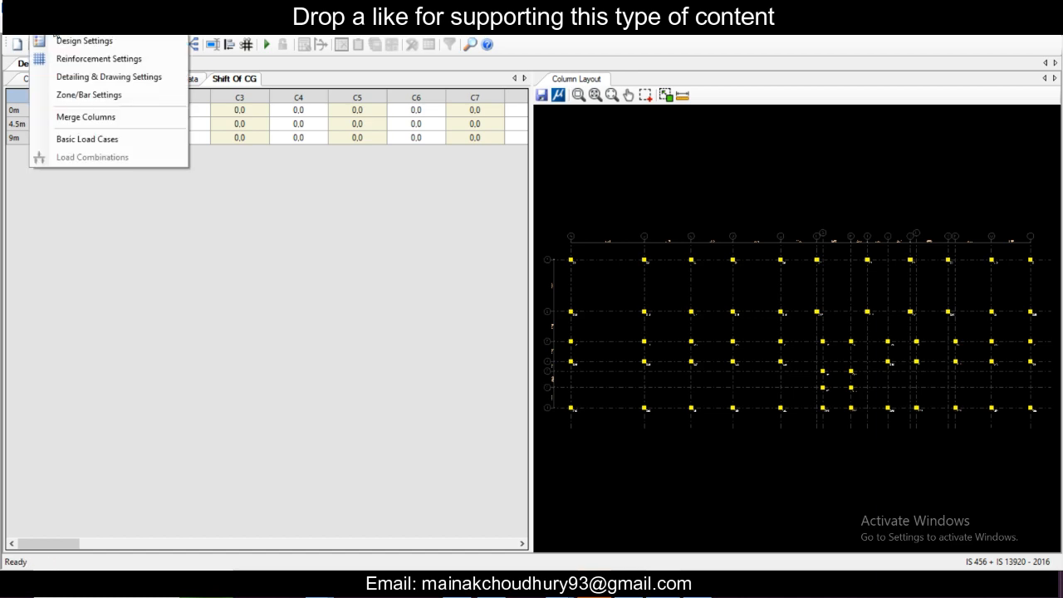
{"action": "left_click", "coordinate": [75, 56]}
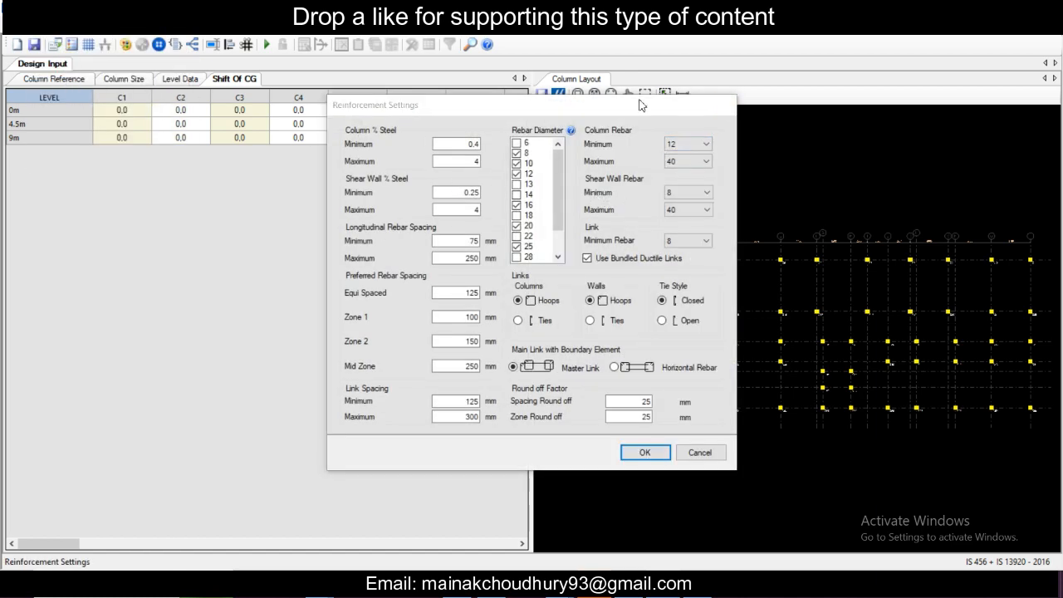
{"action": "left_click", "coordinate": [645, 452]}
Step: In the basic load cases, assign the Earthquake X load type to LOAD 1: SLX and LOAD 2: SL-X
{"action": "left_click", "coordinate": [54, 44]}
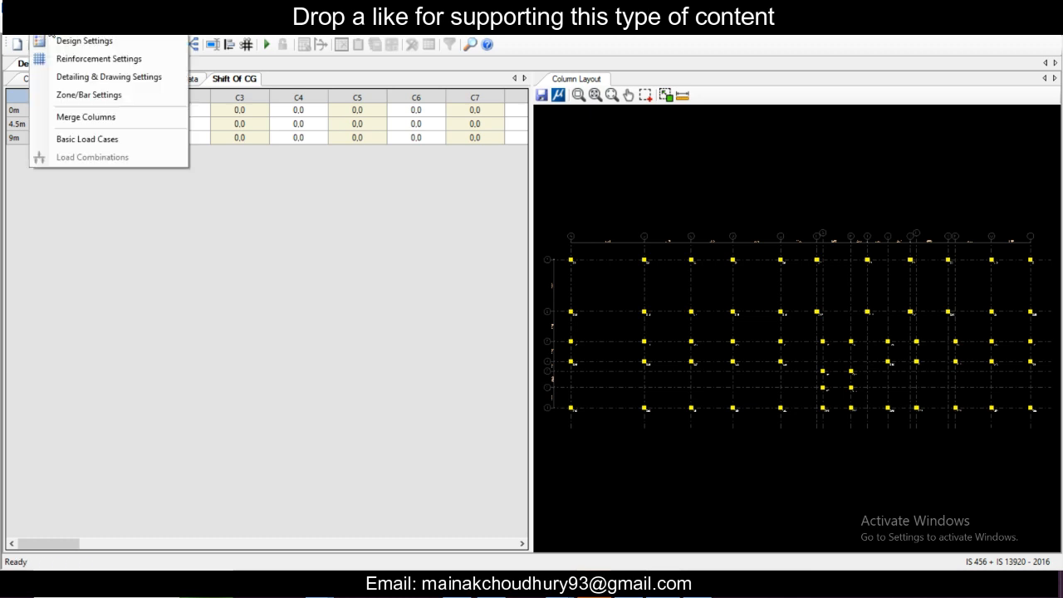
{"action": "left_click", "coordinate": [98, 140]}
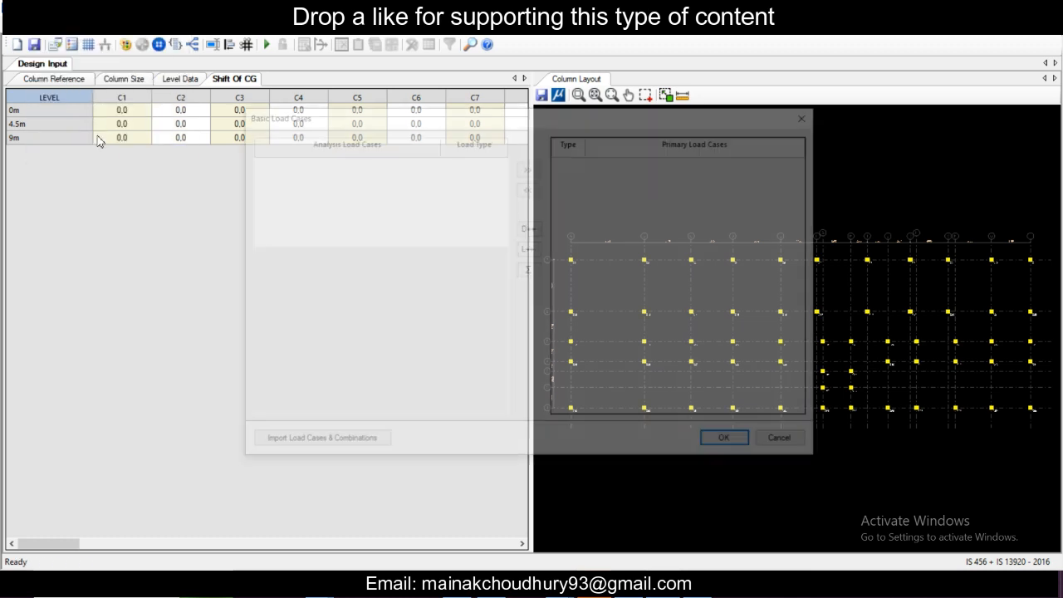
{"action": "left_click", "coordinate": [488, 163]}
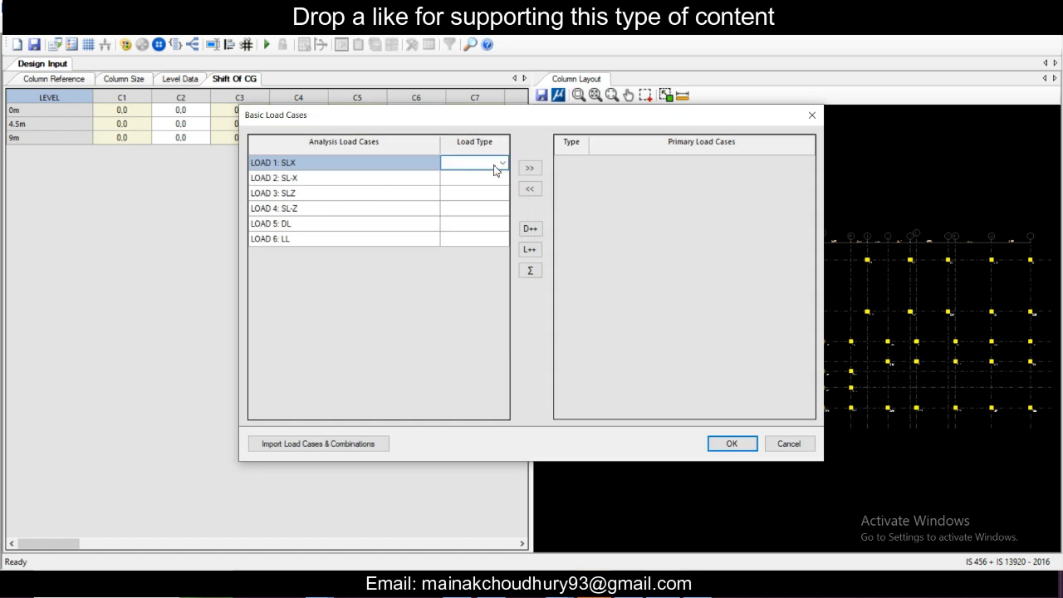
{"action": "left_click", "coordinate": [498, 166]}
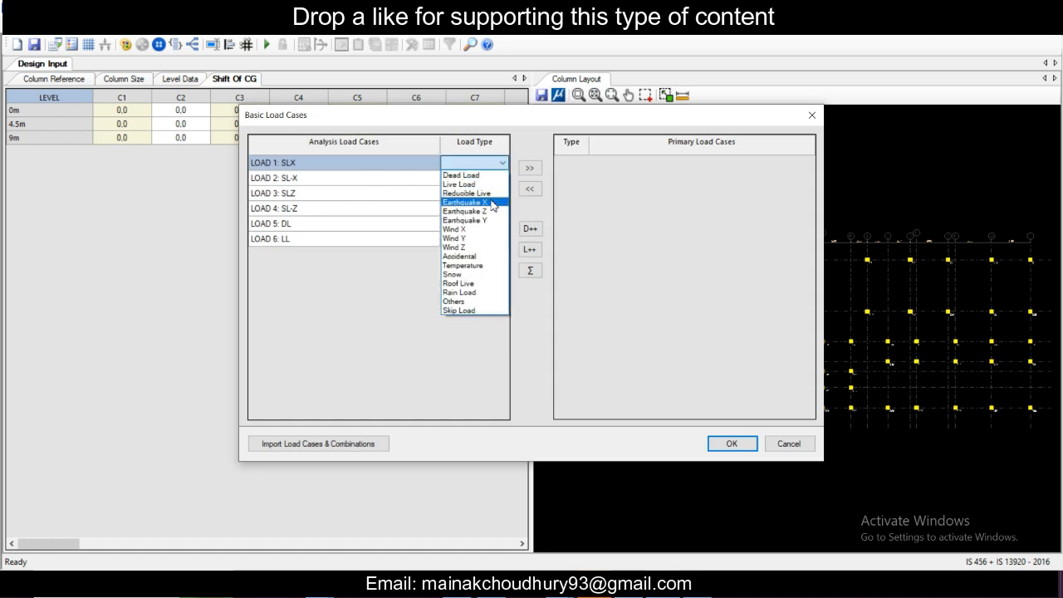
{"action": "left_click", "coordinate": [491, 204]}
{"action": "left_click", "coordinate": [498, 177]}
{"action": "left_click", "coordinate": [502, 178]}
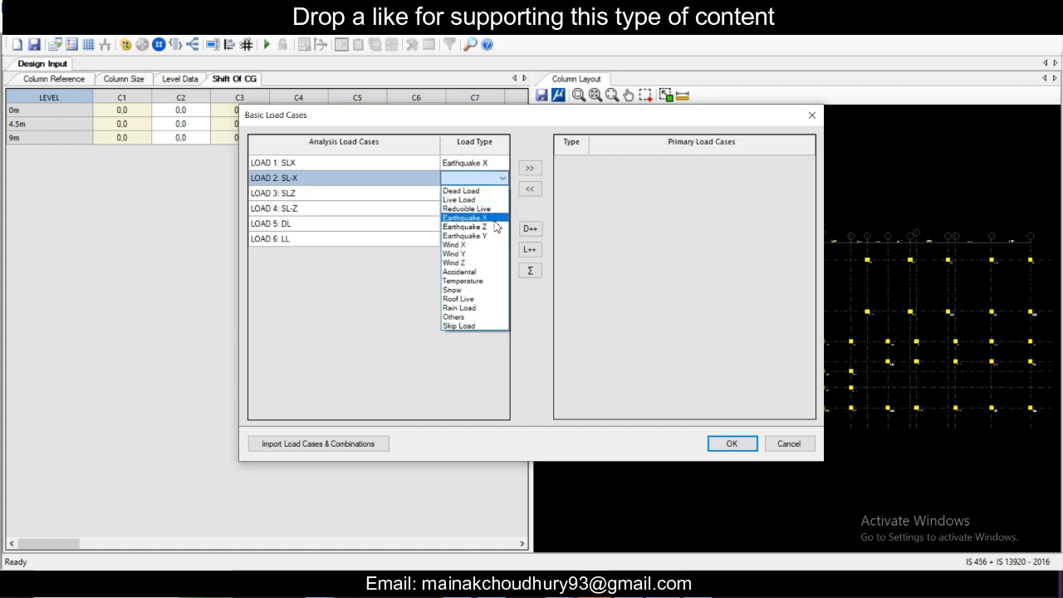
{"action": "left_click", "coordinate": [493, 217]}
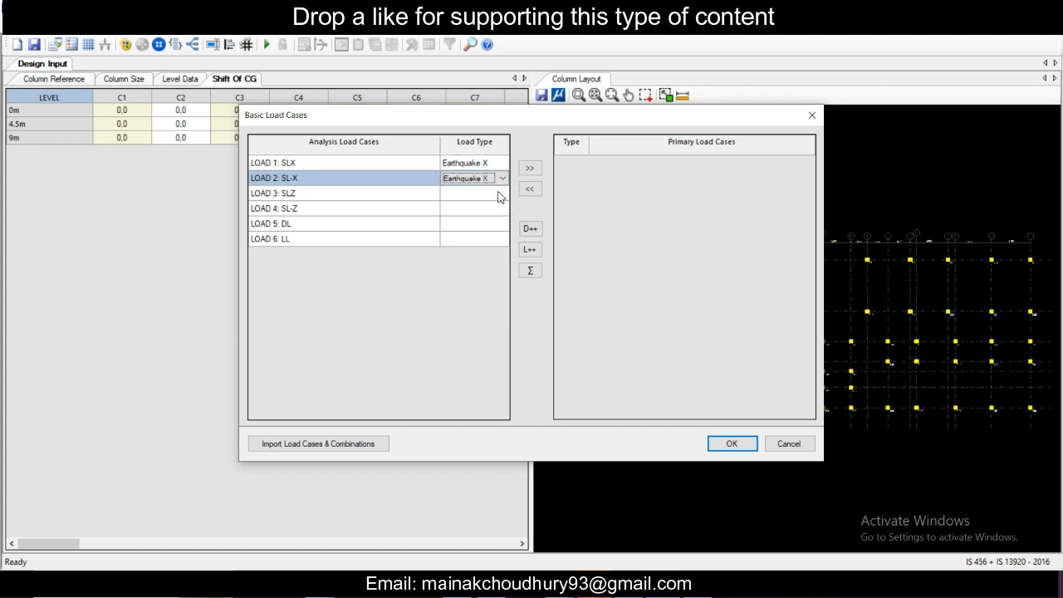
Step: Assign the Earthquake Z load type to LOAD 3: SLZ and LOAD 4: SL-Z
{"action": "left_click", "coordinate": [498, 196]}
{"action": "left_click", "coordinate": [501, 194]}
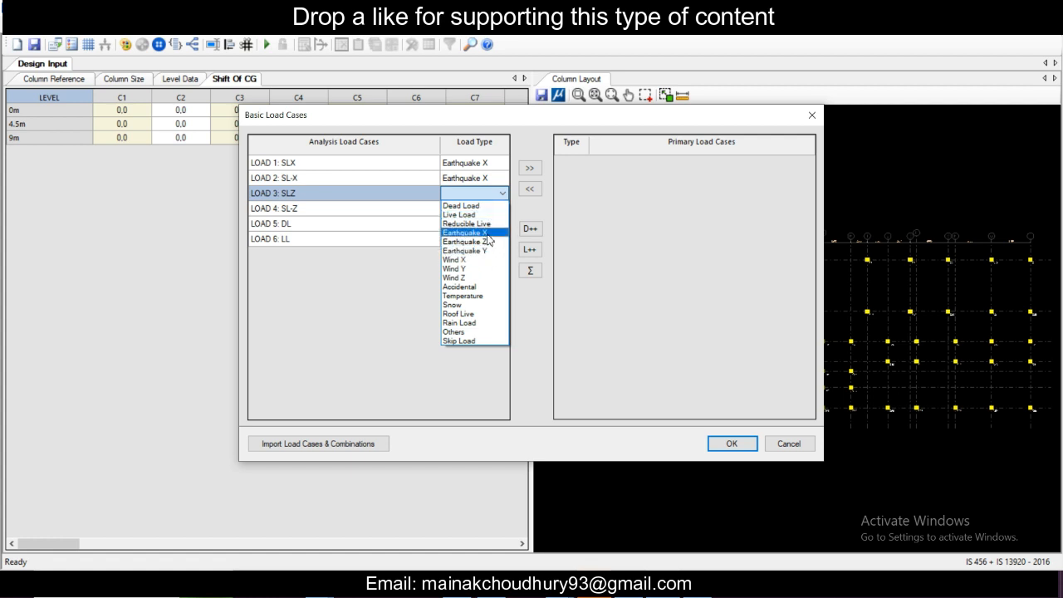
{"action": "left_click", "coordinate": [478, 250]}
{"action": "left_click", "coordinate": [499, 213]}
{"action": "left_click", "coordinate": [501, 194]}
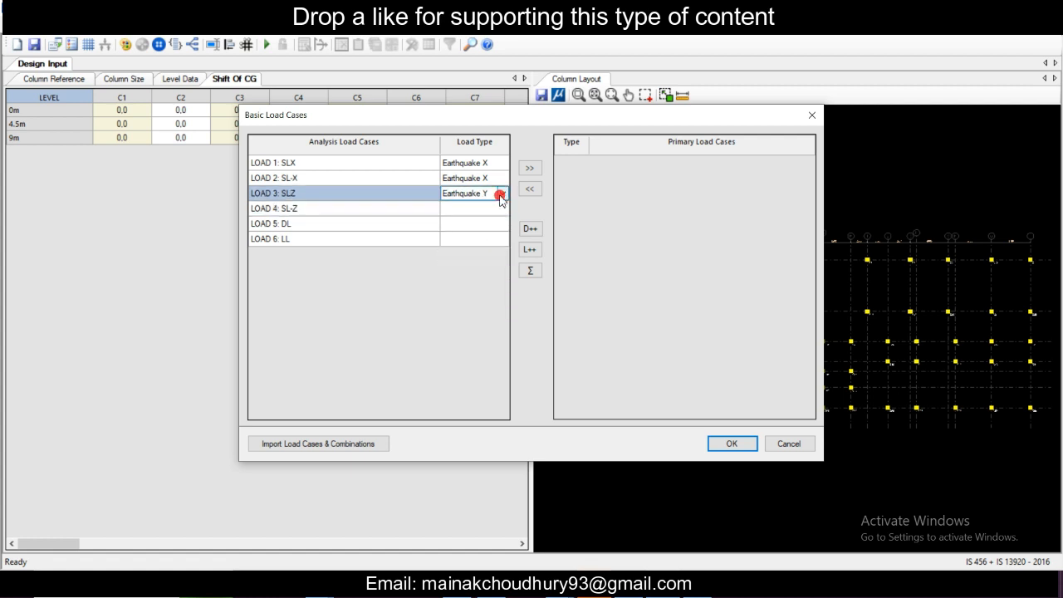
{"action": "left_click", "coordinate": [501, 194]}
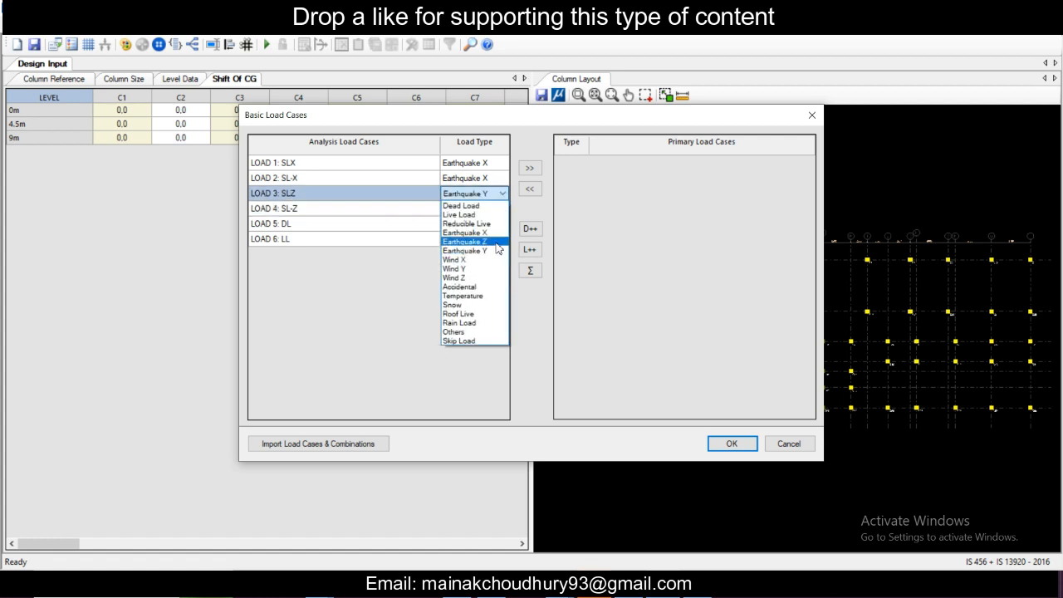
{"action": "left_click", "coordinate": [497, 242]}
{"action": "left_click", "coordinate": [500, 208]}
{"action": "left_click", "coordinate": [501, 209]}
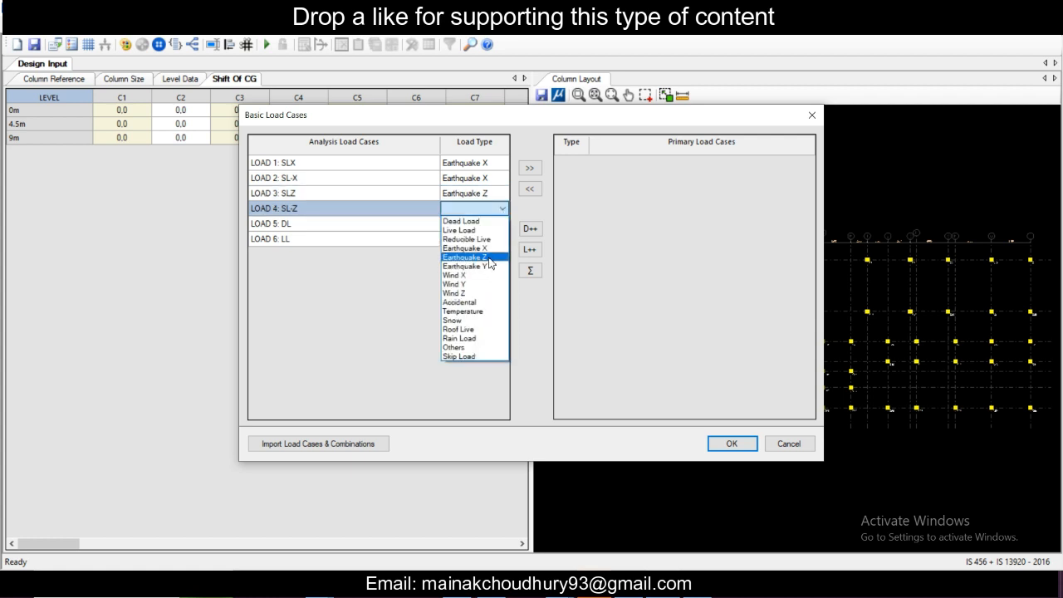
{"action": "left_click", "coordinate": [489, 258]}
Step: Assign the Dead Load type to LOAD 5: DL and the Live Load type to LOAD 6: LL
{"action": "left_click", "coordinate": [501, 223]}
{"action": "left_click", "coordinate": [501, 224]}
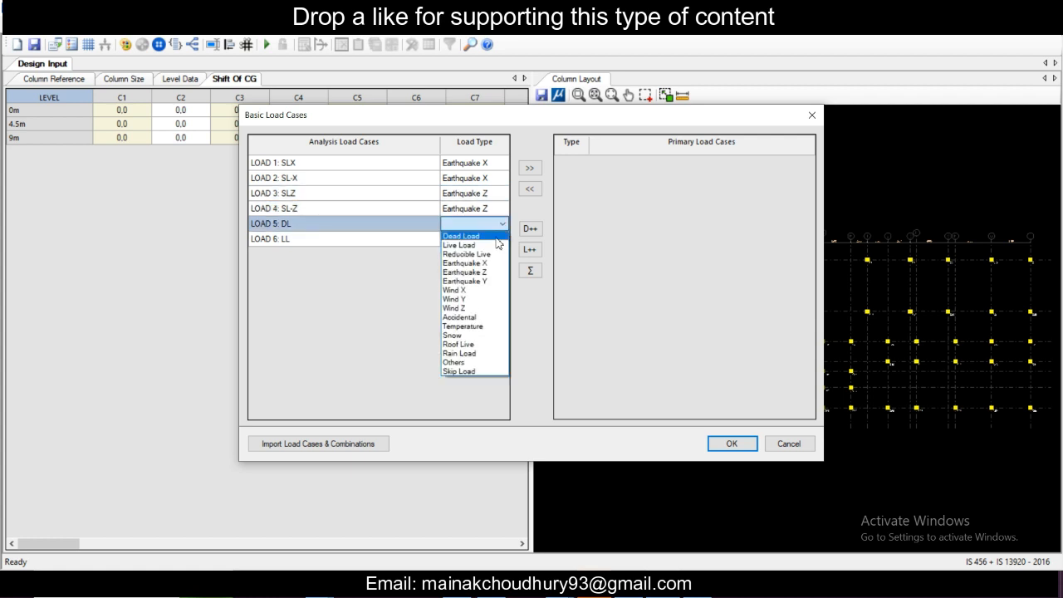
{"action": "left_click", "coordinate": [497, 237]}
{"action": "left_click", "coordinate": [501, 240]}
{"action": "left_click", "coordinate": [501, 239]}
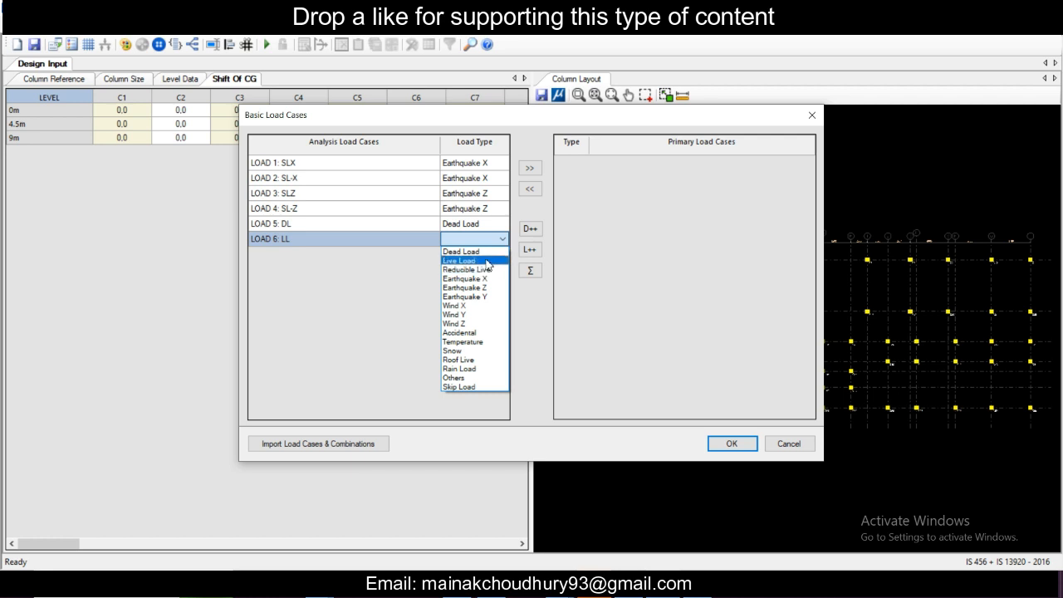
{"action": "left_click", "coordinate": [489, 262]}
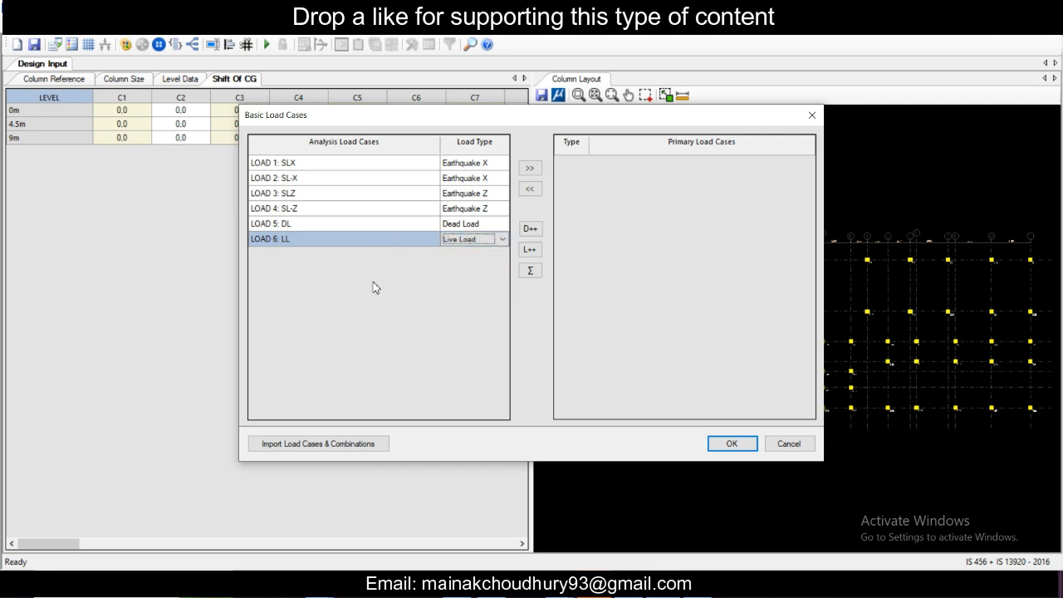
Step: Transfer all six analysis load cases to the primary load cases and accept the basic load case setup
{"action": "left_click", "coordinate": [390, 230]}
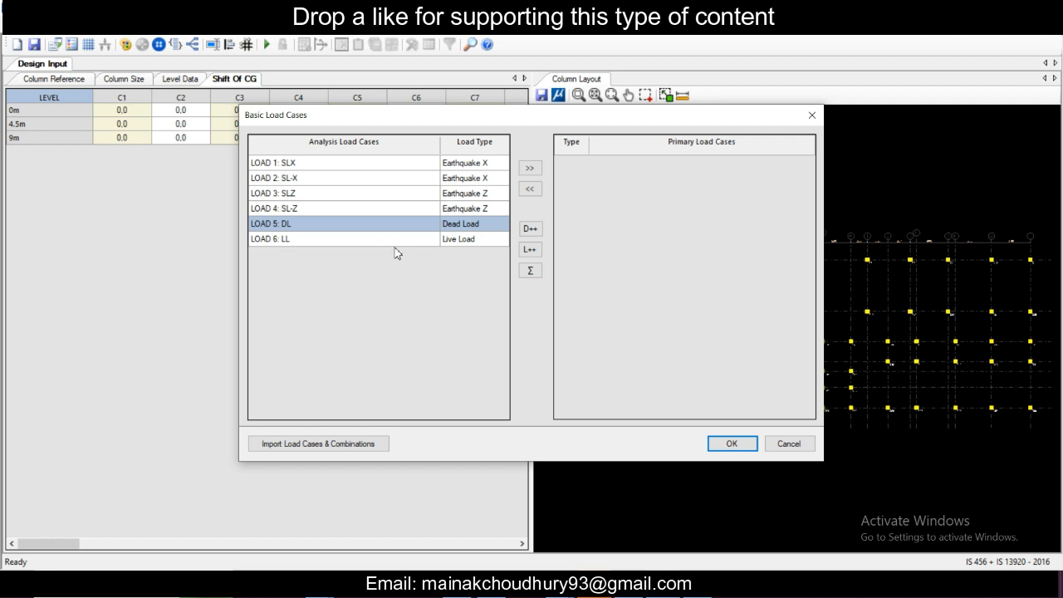
{"action": "left_click", "coordinate": [396, 240]}
{"action": "left_click_drag", "start_coordinate": [395, 248], "coordinate": [407, 164]}
{"action": "left_click", "coordinate": [530, 168]}
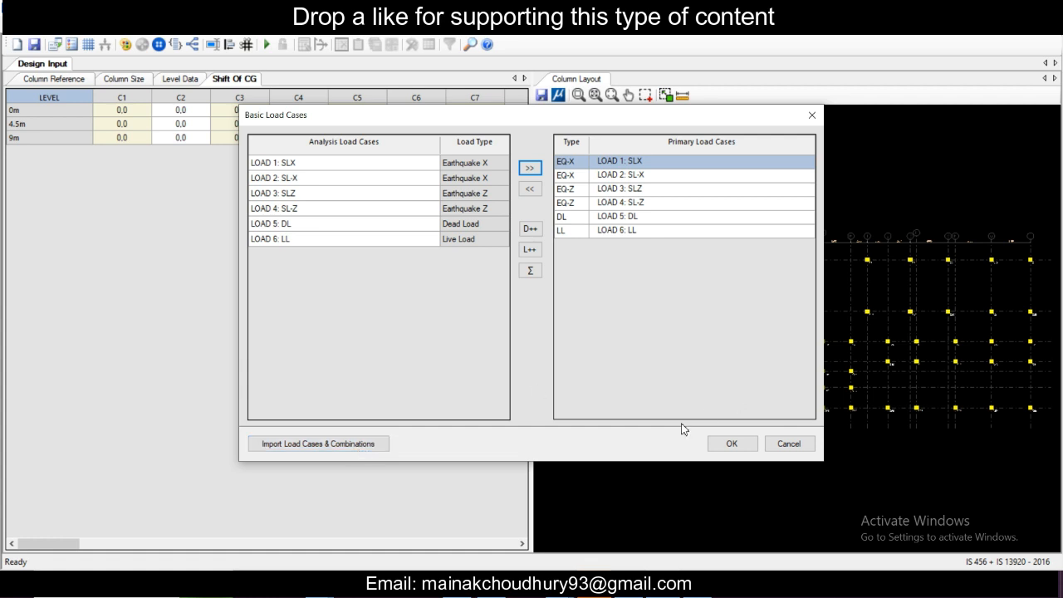
{"action": "left_click", "coordinate": [360, 445]}
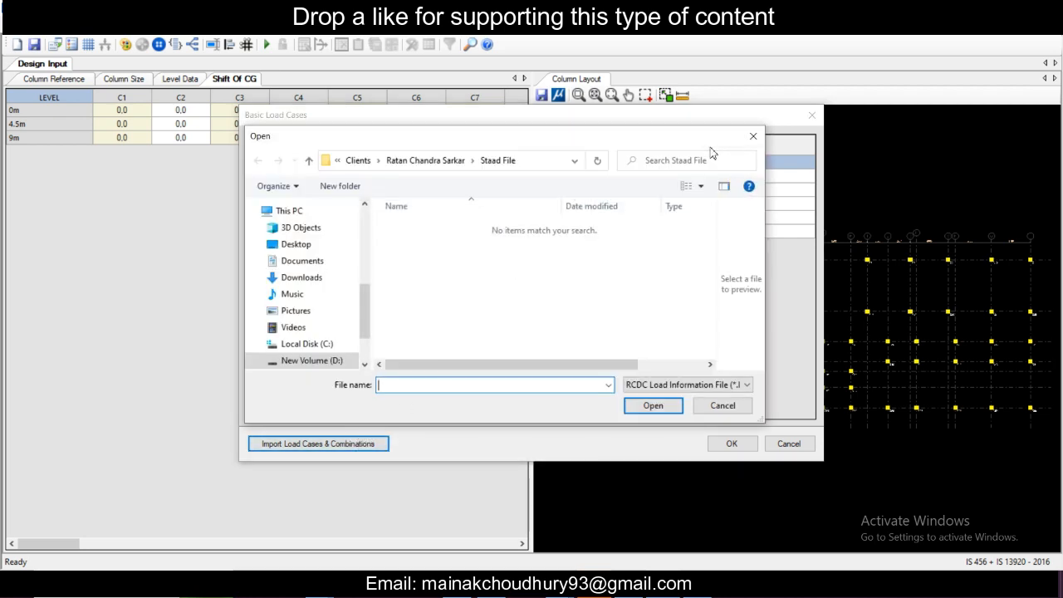
{"action": "left_click", "coordinate": [753, 135]}
{"action": "left_click", "coordinate": [730, 443]}
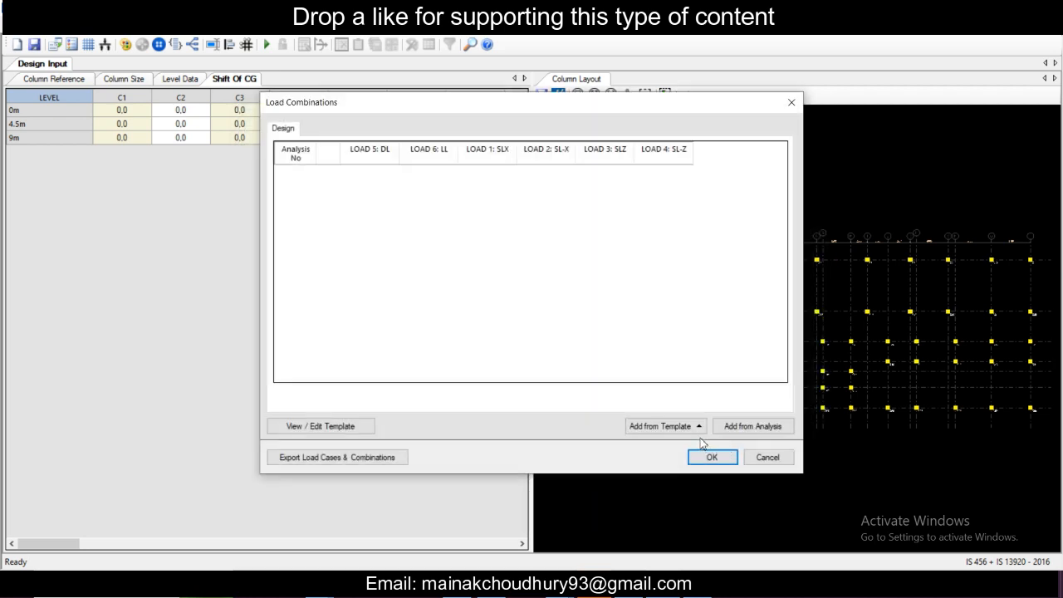
Step: Add the design load combinations from the template, review their load factors and accept them
{"action": "left_click", "coordinate": [664, 426]}
{"action": "left_click", "coordinate": [677, 389]}
{"action": "scroll", "coordinate": [579, 285], "scroll_direction": "down", "scroll_amount": 3}
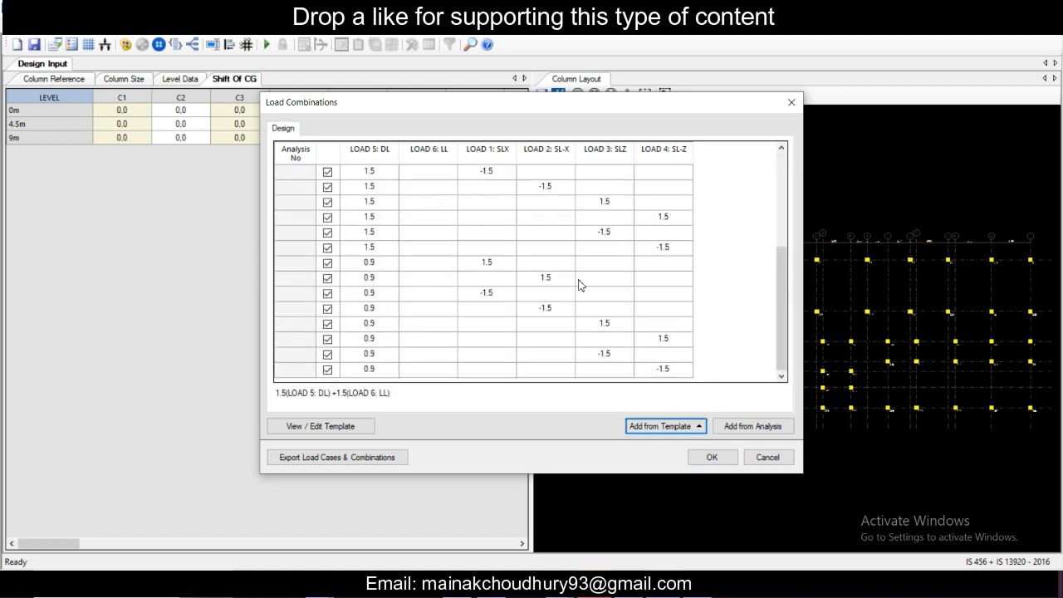
{"action": "scroll", "coordinate": [579, 285], "scroll_direction": "up", "scroll_amount": 3}
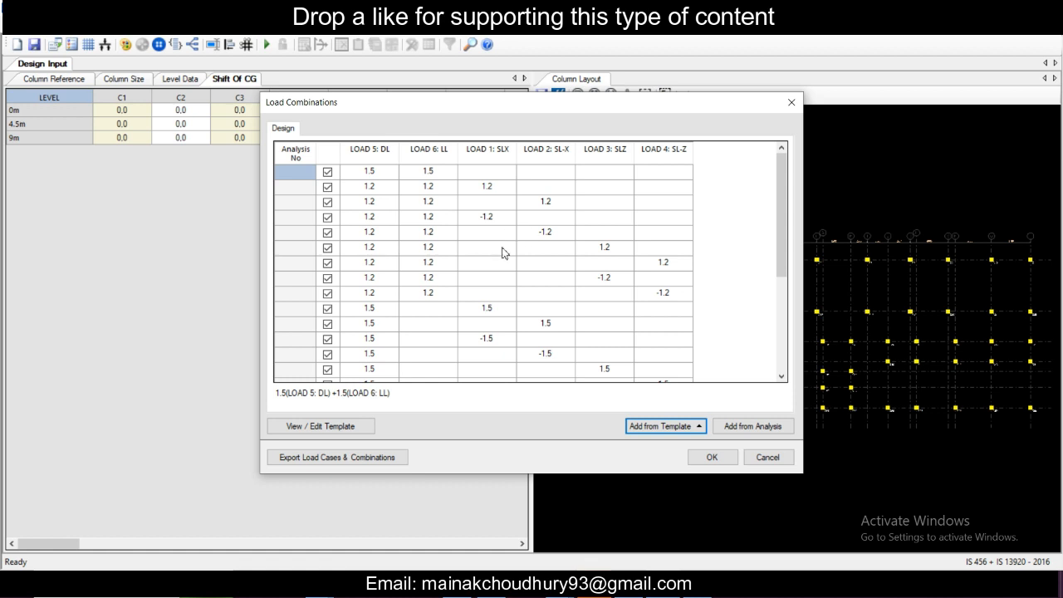
{"action": "scroll", "coordinate": [503, 253], "scroll_direction": "down", "scroll_amount": 3}
{"action": "scroll", "coordinate": [502, 254], "scroll_direction": "up", "scroll_amount": 3}
{"action": "scroll", "coordinate": [532, 278], "scroll_direction": "down", "scroll_amount": 3}
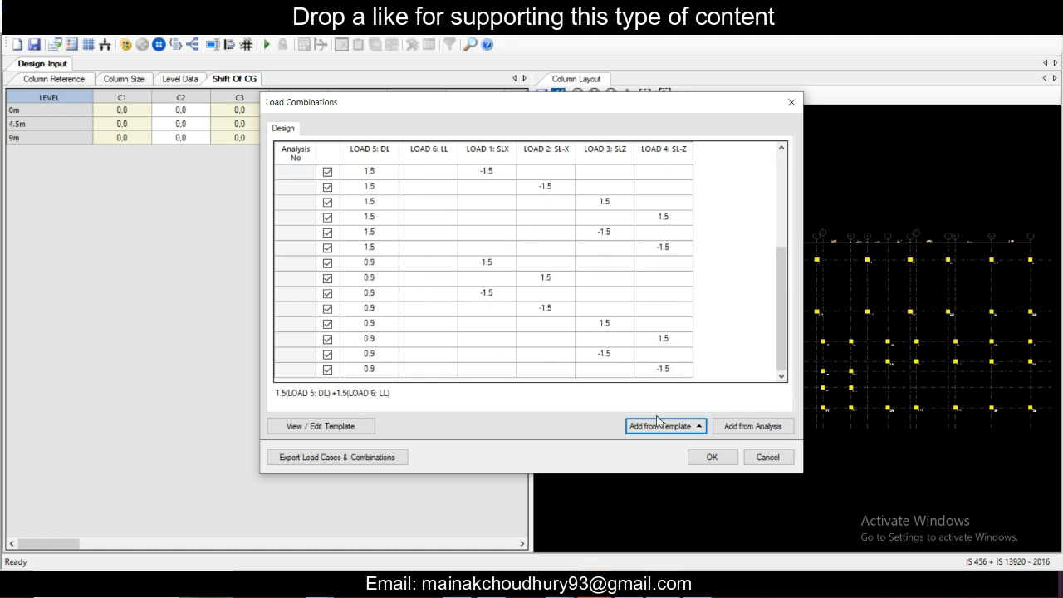
{"action": "left_click", "coordinate": [707, 459]}
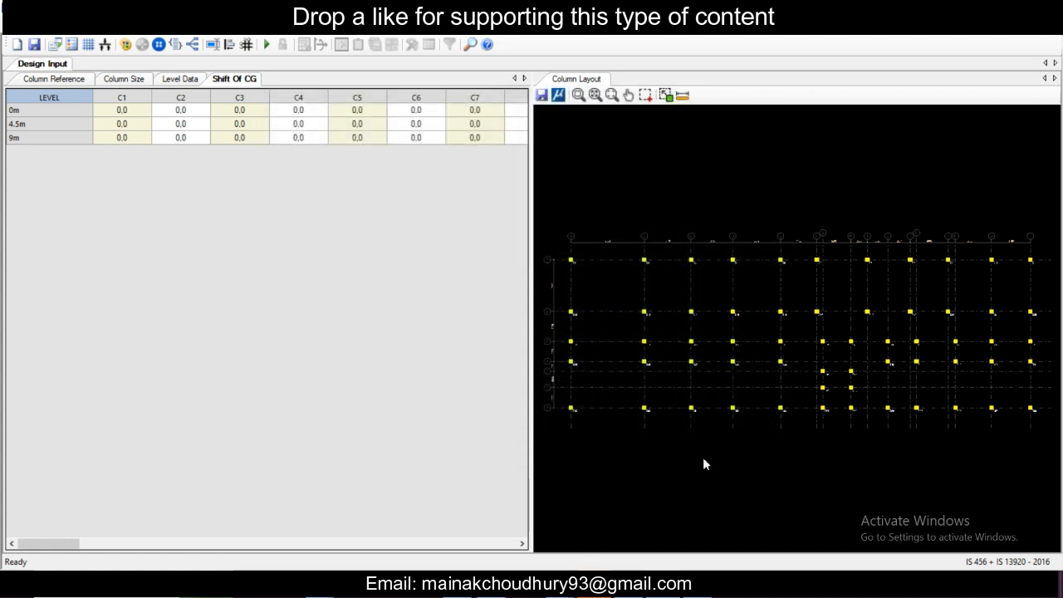
Step: Run the design of all columns and inspect the materials in the C1 and C2 results
{"action": "left_click", "coordinate": [266, 48]}
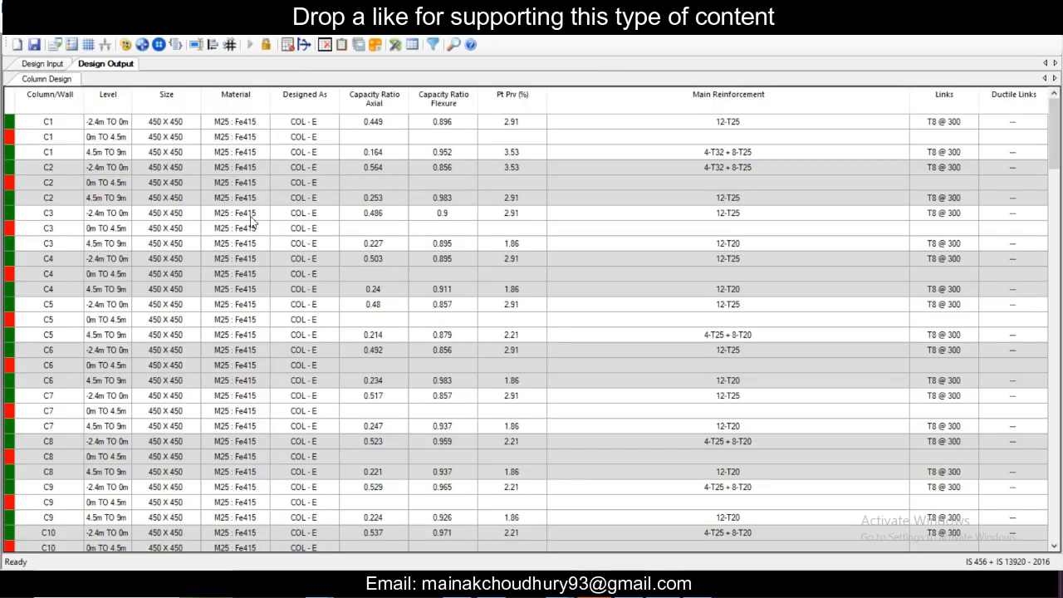
{"action": "left_click", "coordinate": [239, 123]}
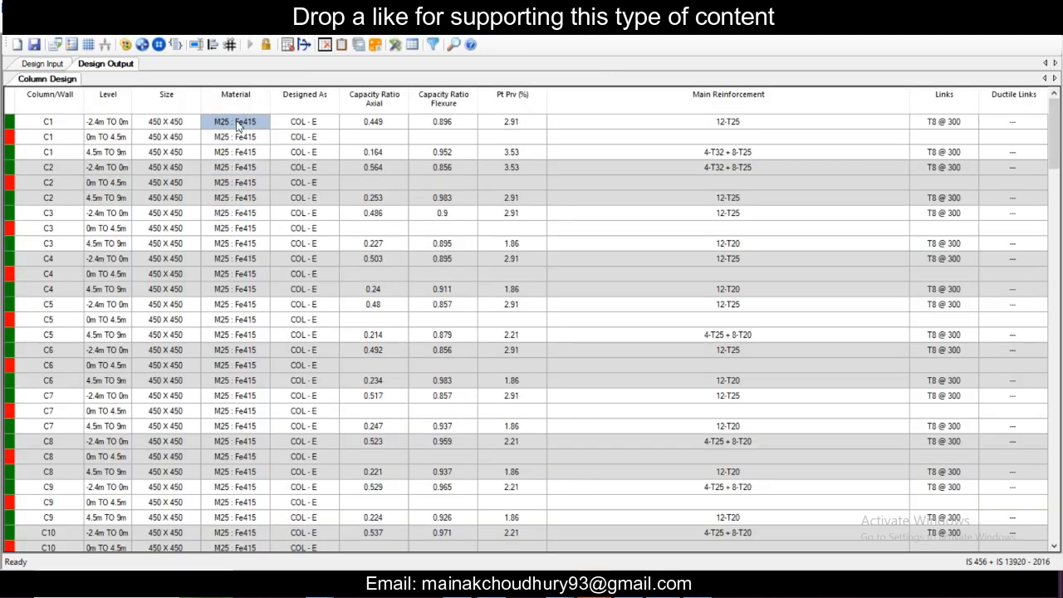
{"action": "left_click", "coordinate": [252, 167]}
{"action": "left_click", "coordinate": [257, 151]}
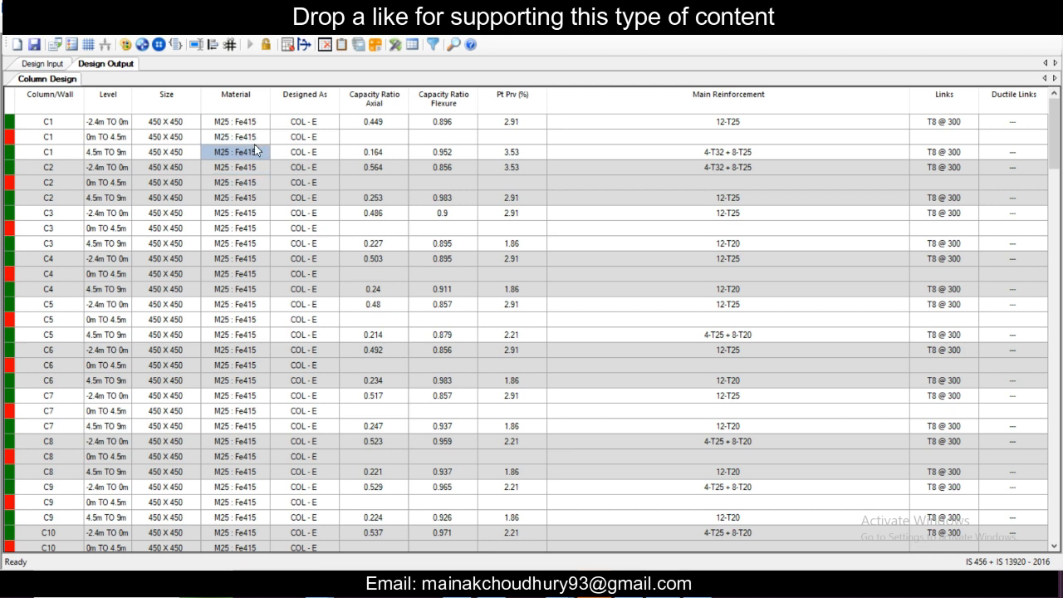
Step: Open column C1 for whole-column redesign and set its steel grade to Fe550 at all three levels
{"action": "right_click", "coordinate": [248, 121]}
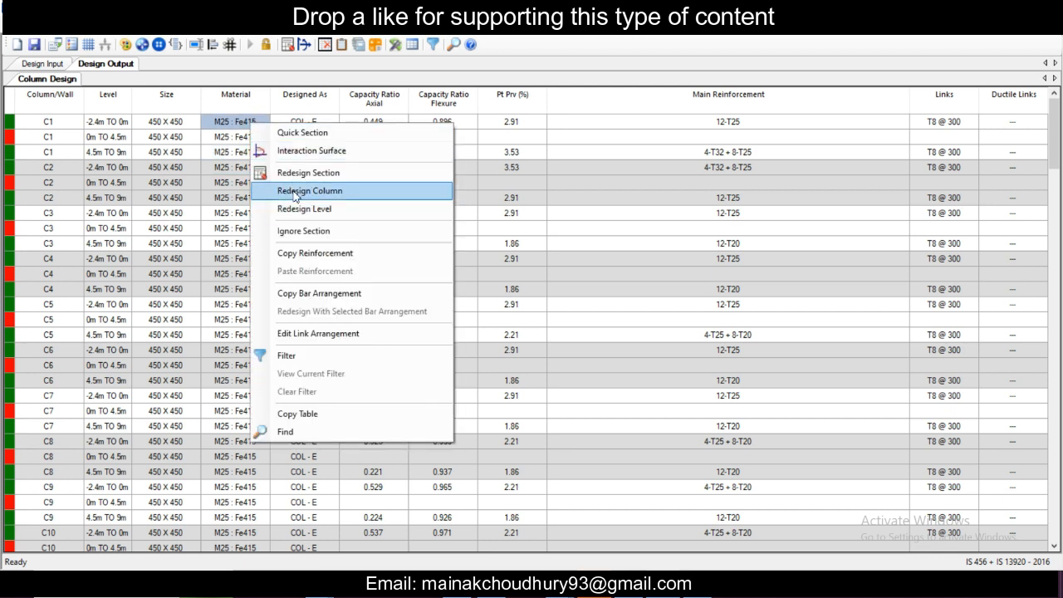
{"action": "left_click", "coordinate": [295, 191]}
{"action": "left_click", "coordinate": [396, 189]}
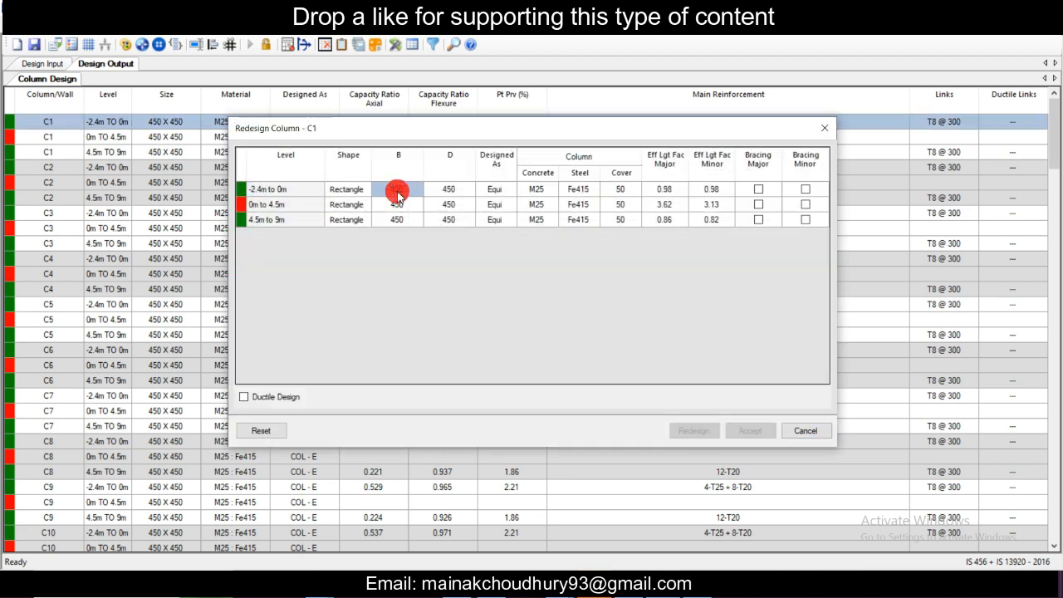
{"action": "left_click", "coordinate": [536, 191]}
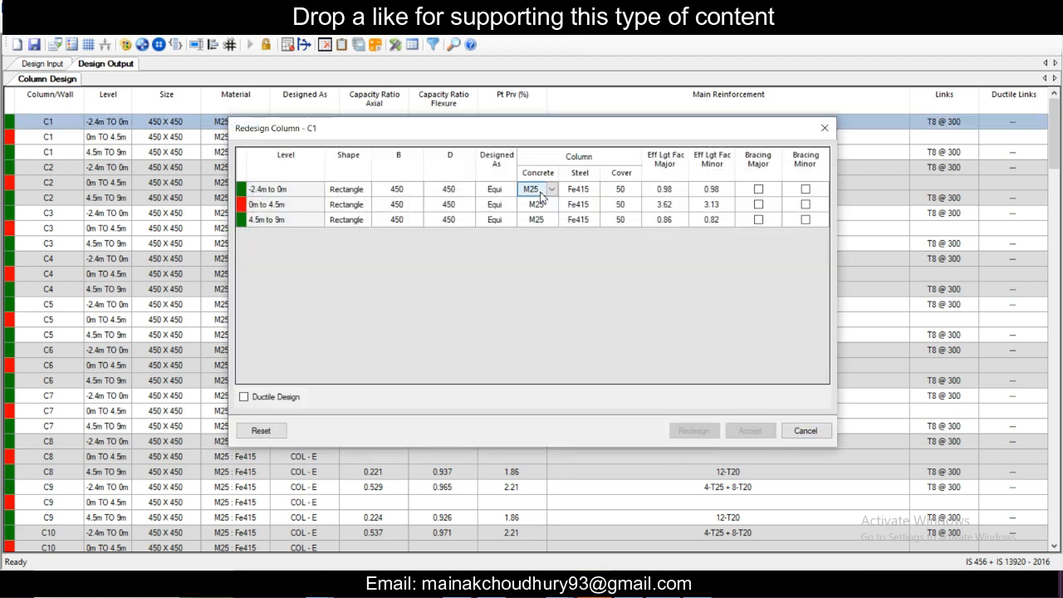
{"action": "left_click", "coordinate": [579, 191]}
{"action": "left_click", "coordinate": [581, 189]}
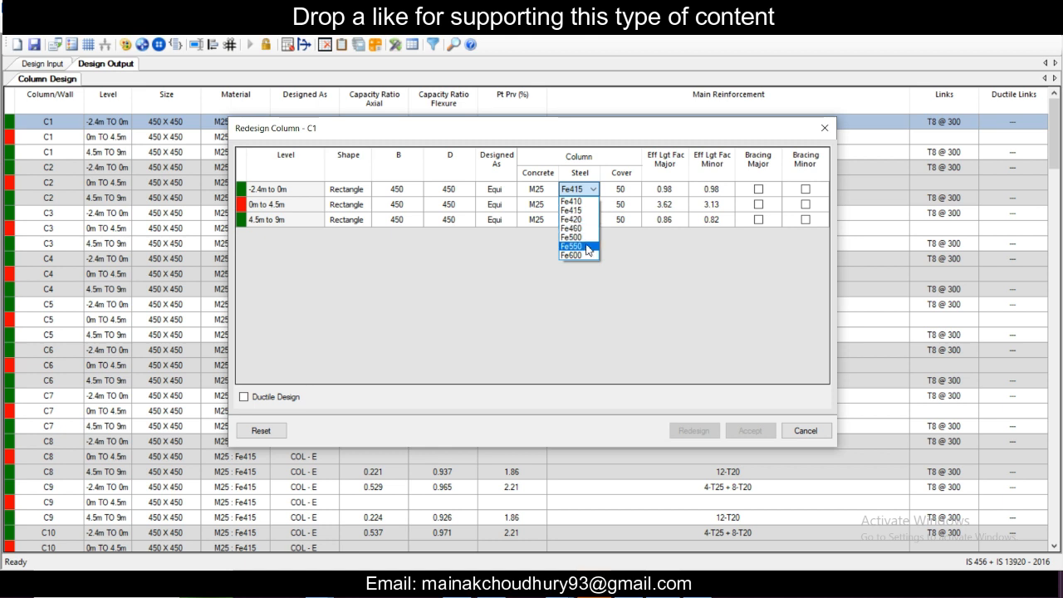
{"action": "left_click", "coordinate": [587, 247]}
{"action": "left_click", "coordinate": [592, 205]}
{"action": "left_click", "coordinate": [592, 205]}
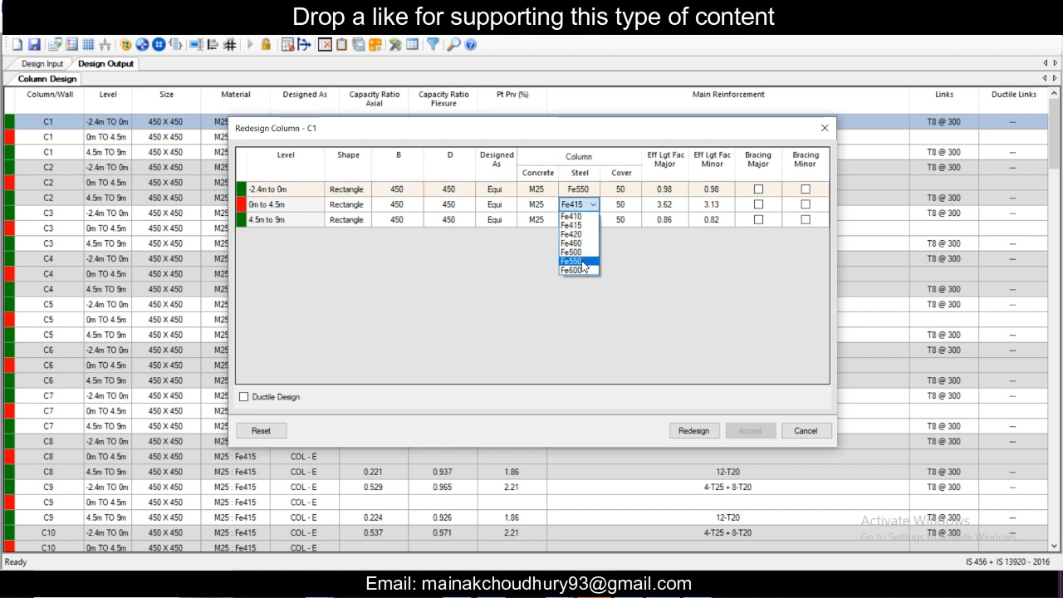
{"action": "left_click", "coordinate": [584, 263]}
{"action": "left_click", "coordinate": [583, 221]}
{"action": "left_click", "coordinate": [581, 279]}
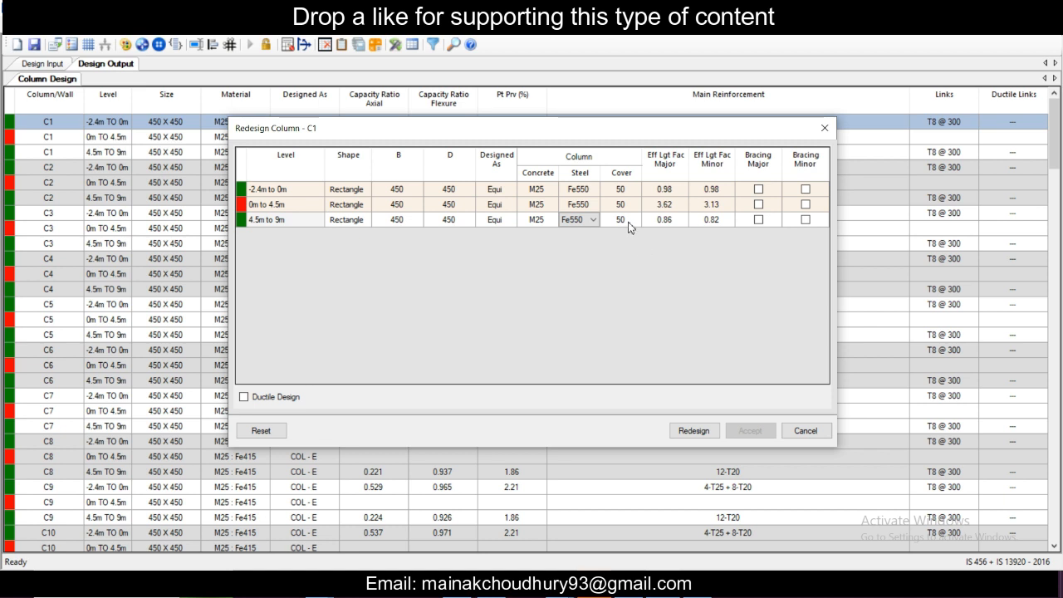
Step: Set the cover to 40 at all three levels of column C1 and redesign the column
{"action": "left_click", "coordinate": [621, 189]}
{"action": "left_click", "coordinate": [621, 190]}
{"action": "type", "text": "4"}
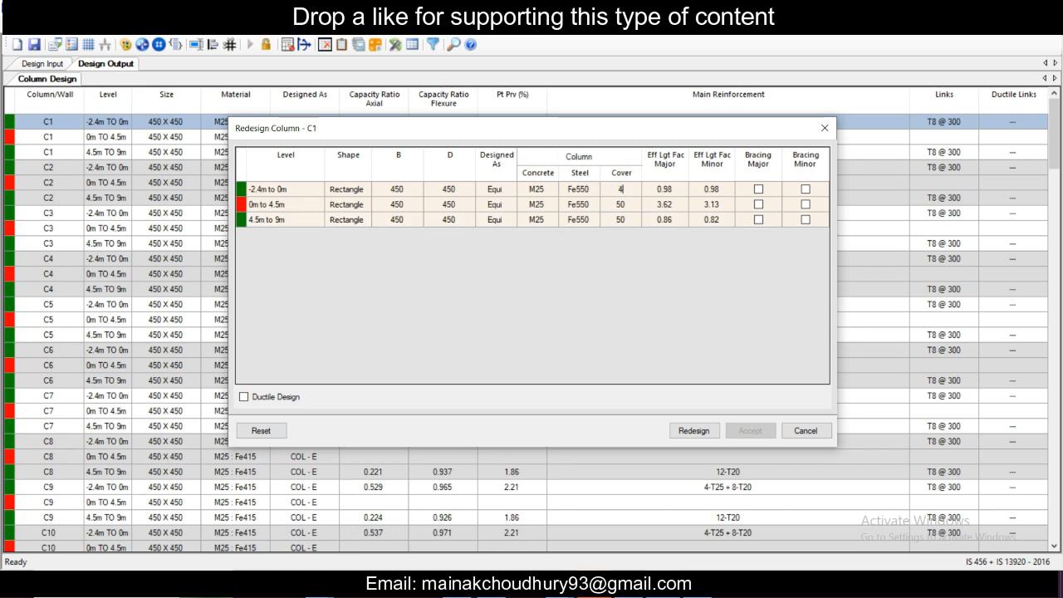
{"action": "type", "text": "0"}
{"action": "left_click", "coordinate": [624, 204]}
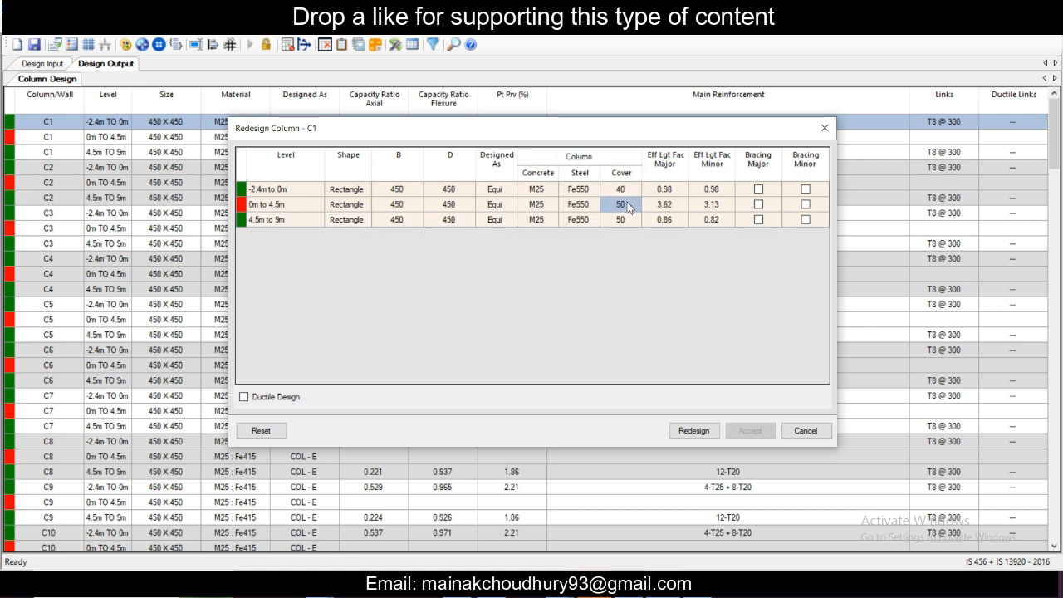
{"action": "type", "text": "40"}
{"action": "left_click", "coordinate": [629, 219]}
{"action": "type", "text": "4"}
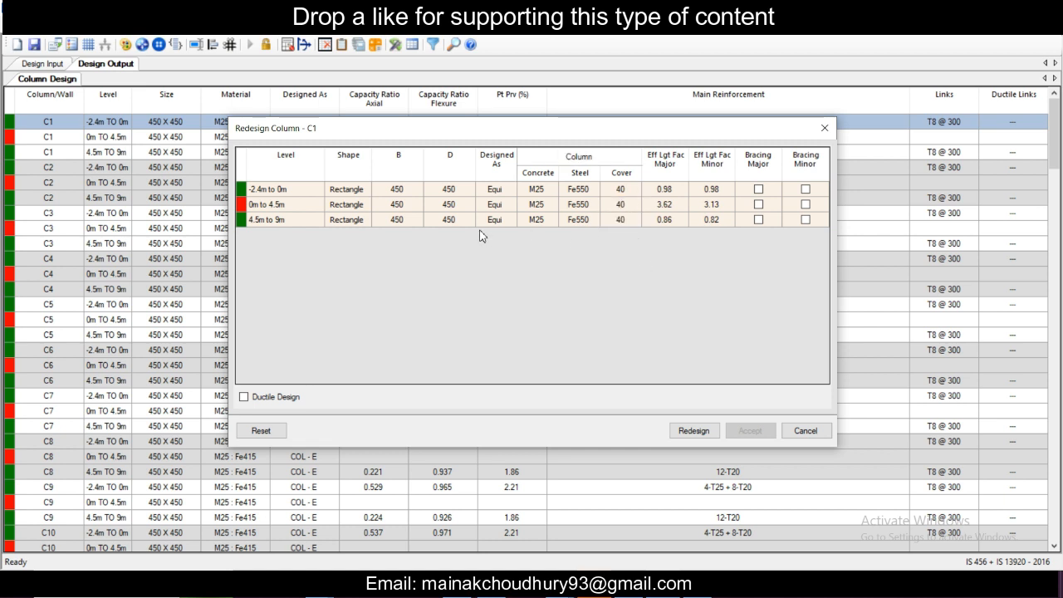
{"action": "left_click", "coordinate": [689, 430]}
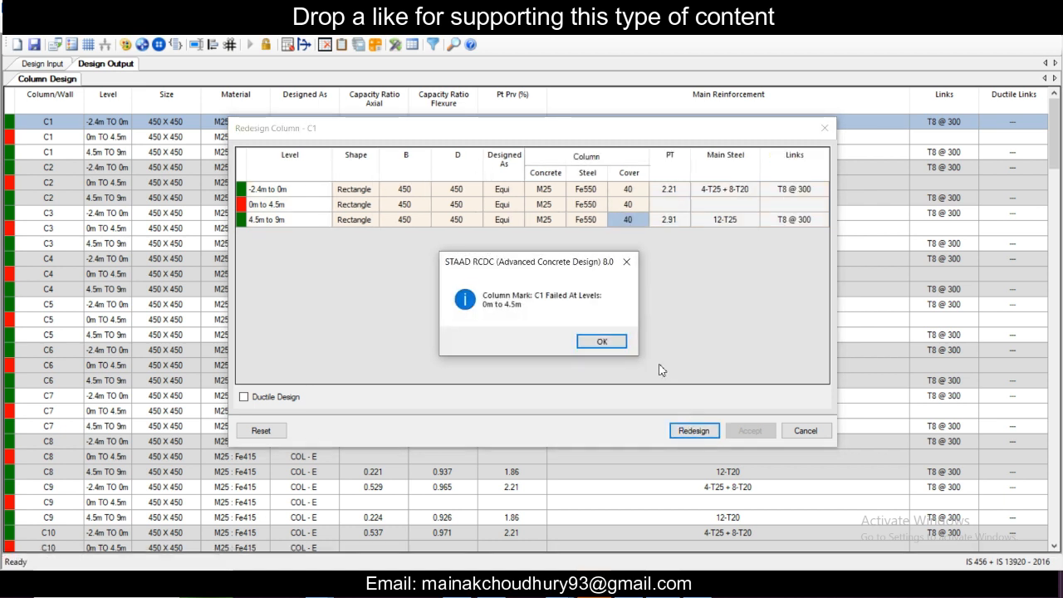
{"action": "left_click", "coordinate": [616, 344]}
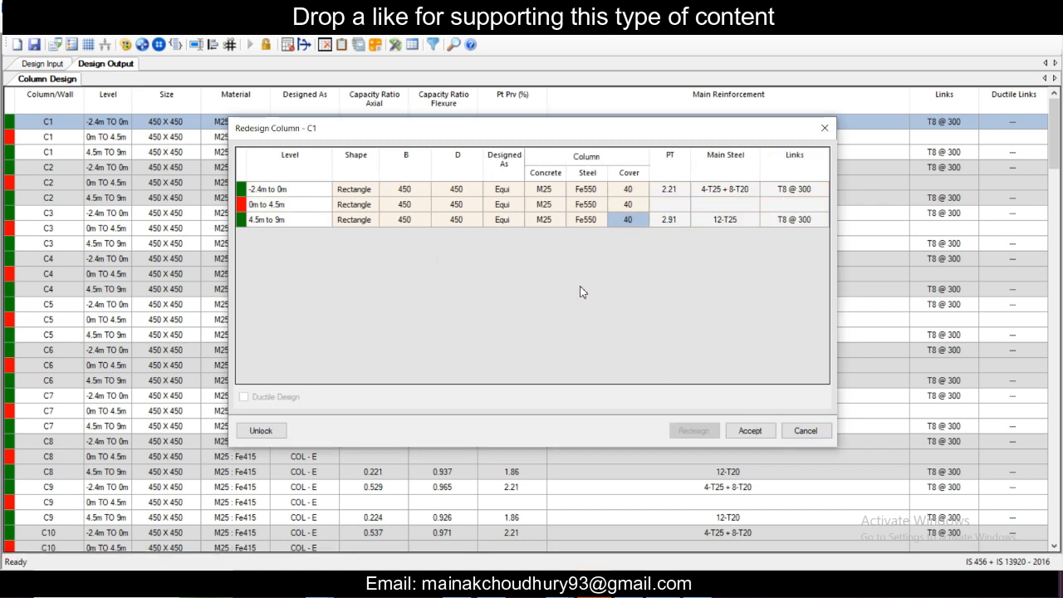
Step: Unlock column C1, set B and D to 500 at all three levels and redesign it
{"action": "left_click", "coordinate": [416, 196]}
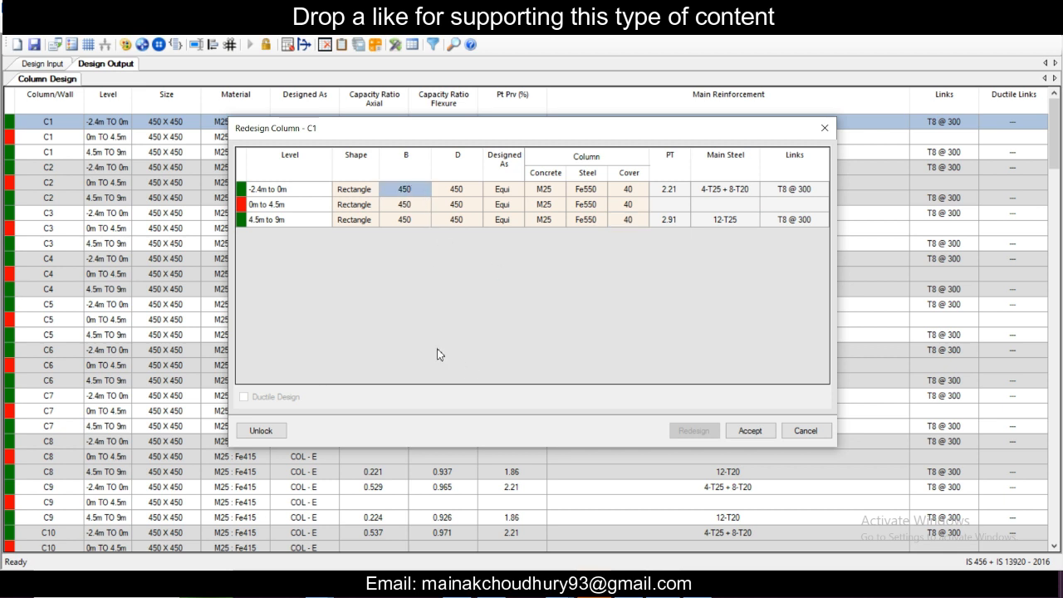
{"action": "left_click", "coordinate": [276, 430]}
{"action": "left_click", "coordinate": [420, 190]}
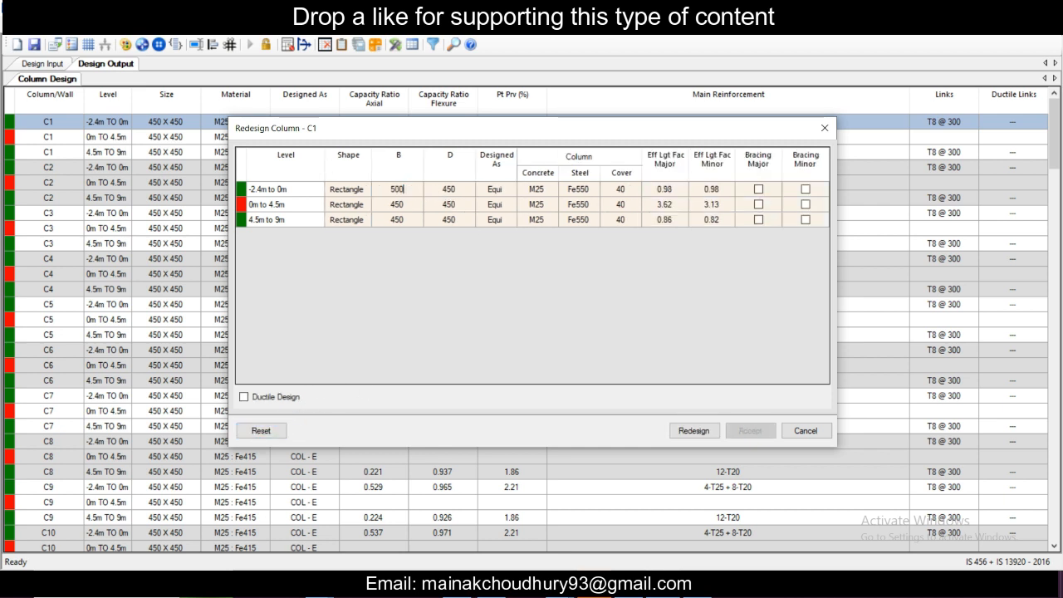
{"action": "left_click", "coordinate": [455, 196]}
{"action": "type", "text": "500"}
{"action": "left_click", "coordinate": [400, 193]}
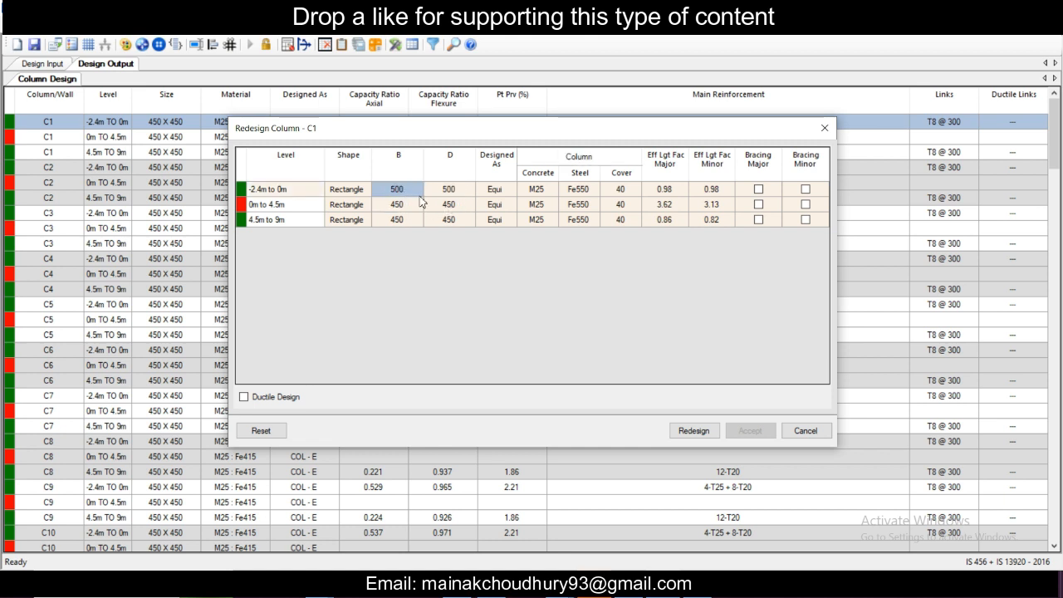
{"action": "left_click_drag", "start_coordinate": [403, 192], "coordinate": [428, 222]}
{"action": "key", "text": "ctrl+d"}
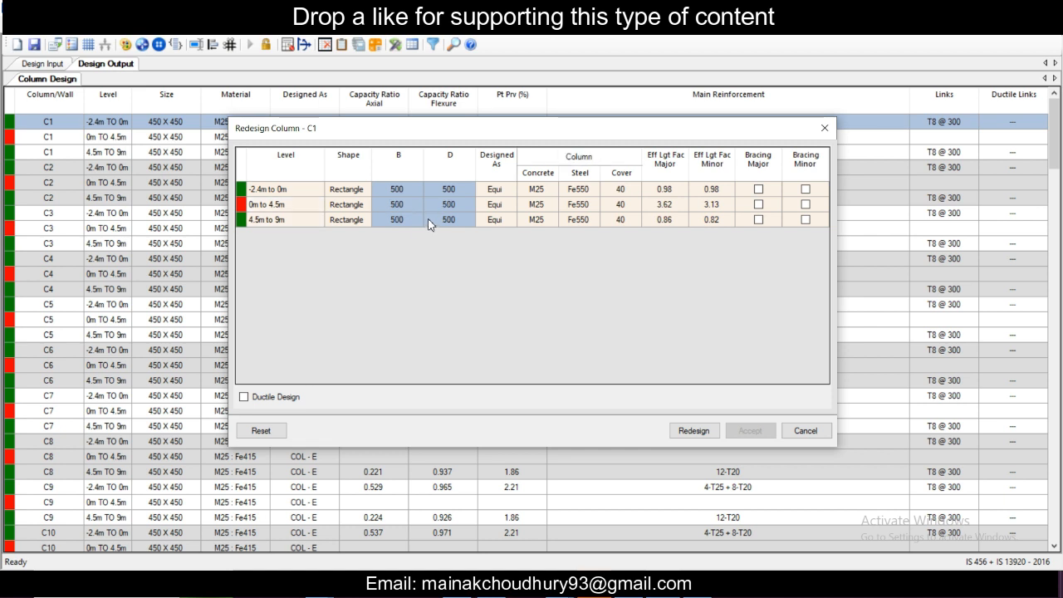
{"action": "left_click", "coordinate": [695, 432]}
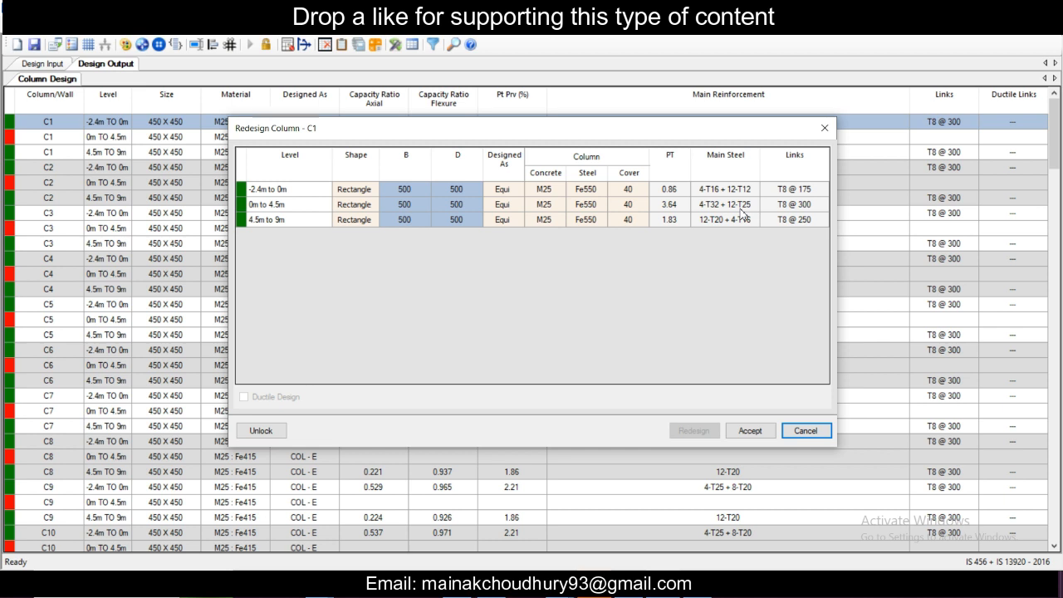
Step: Unlock column C1 again and set B and D to 550 for the -2.4m to 0m level
{"action": "left_click", "coordinate": [279, 430]}
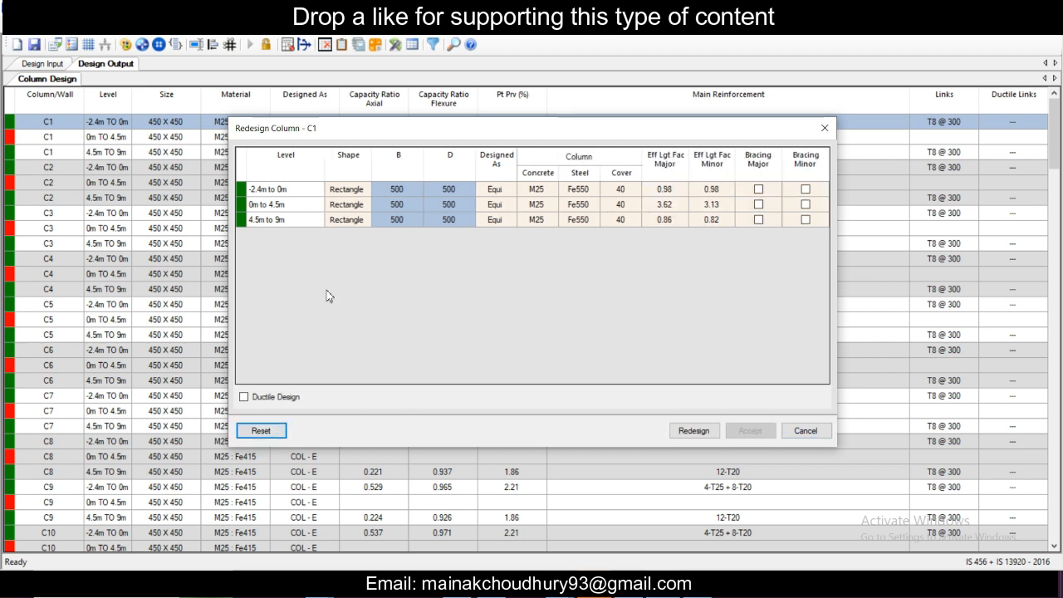
{"action": "left_click", "coordinate": [380, 209]}
{"action": "left_click", "coordinate": [400, 193]}
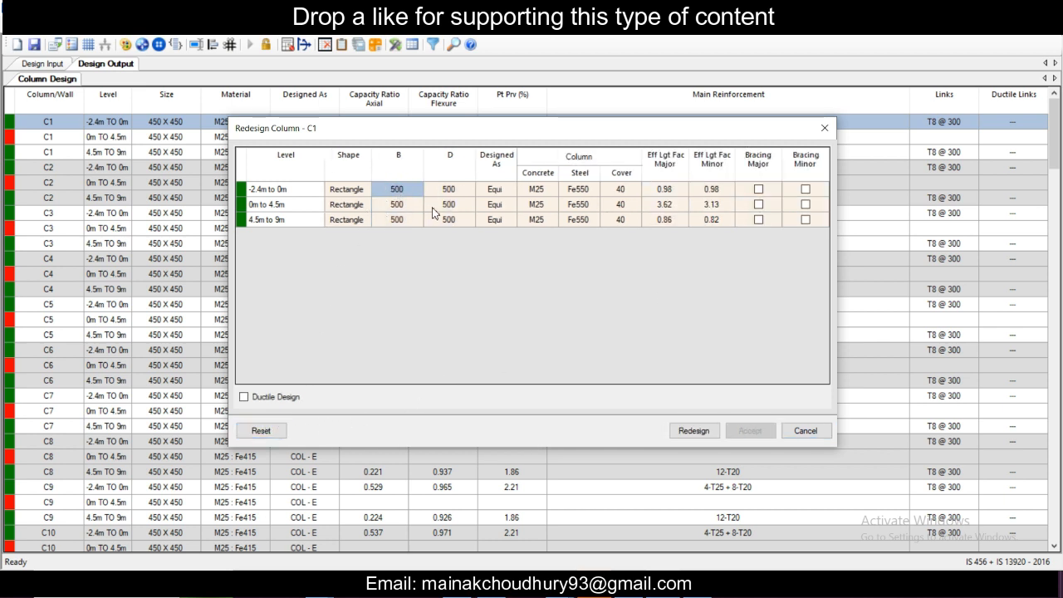
{"action": "type", "text": "550"}
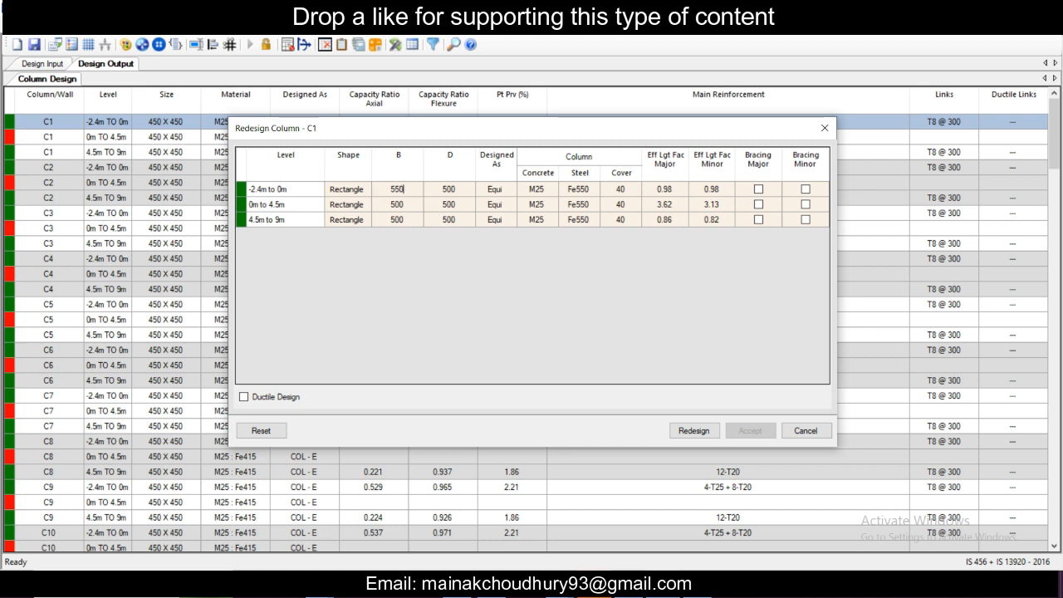
{"action": "left_click", "coordinate": [457, 194]}
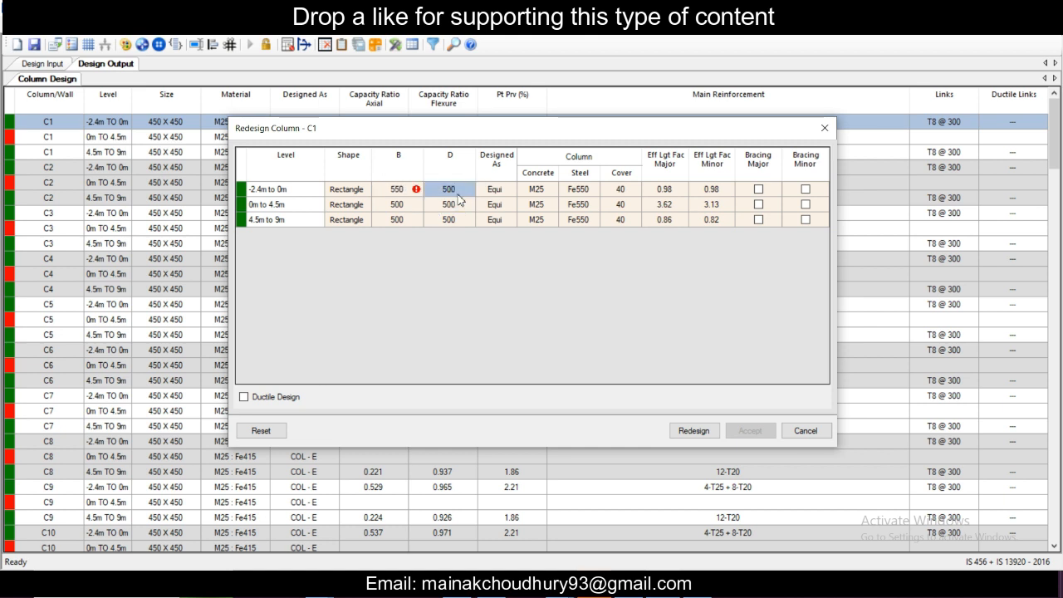
{"action": "type", "text": "55"}
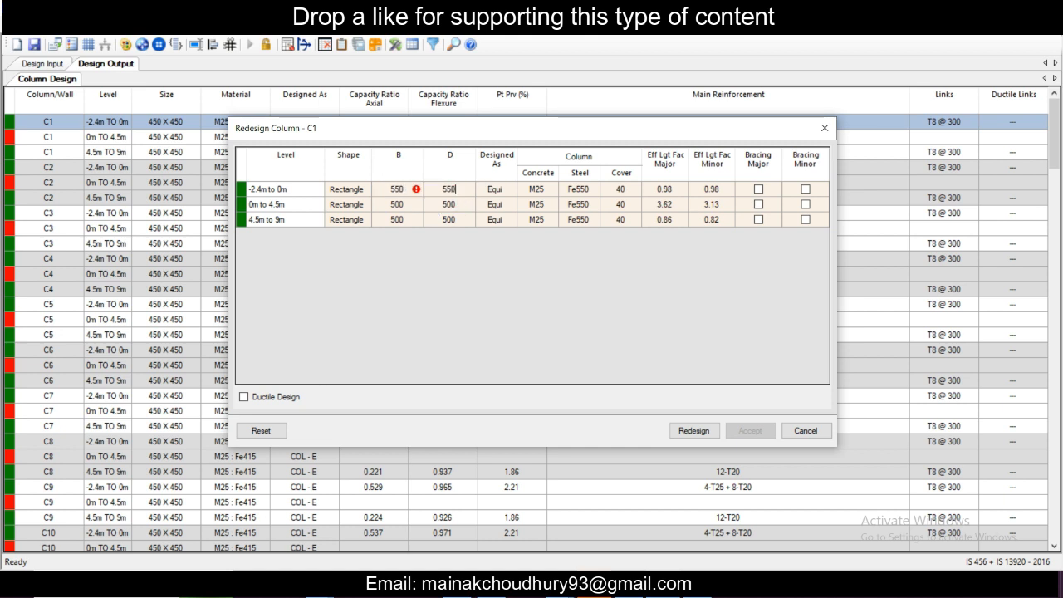
Step: Copy the 550 x 550 size to the other two levels of column C1, redesign it and accept the result
{"action": "left_click", "coordinate": [419, 207]}
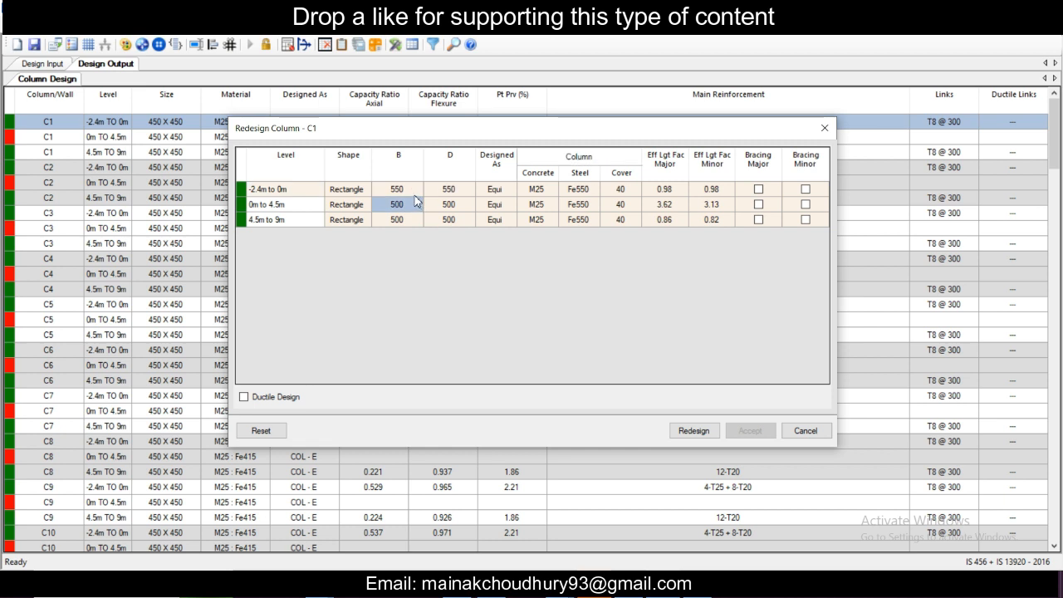
{"action": "left_click", "coordinate": [413, 194]}
{"action": "left_click_drag", "start_coordinate": [413, 196], "coordinate": [460, 229]}
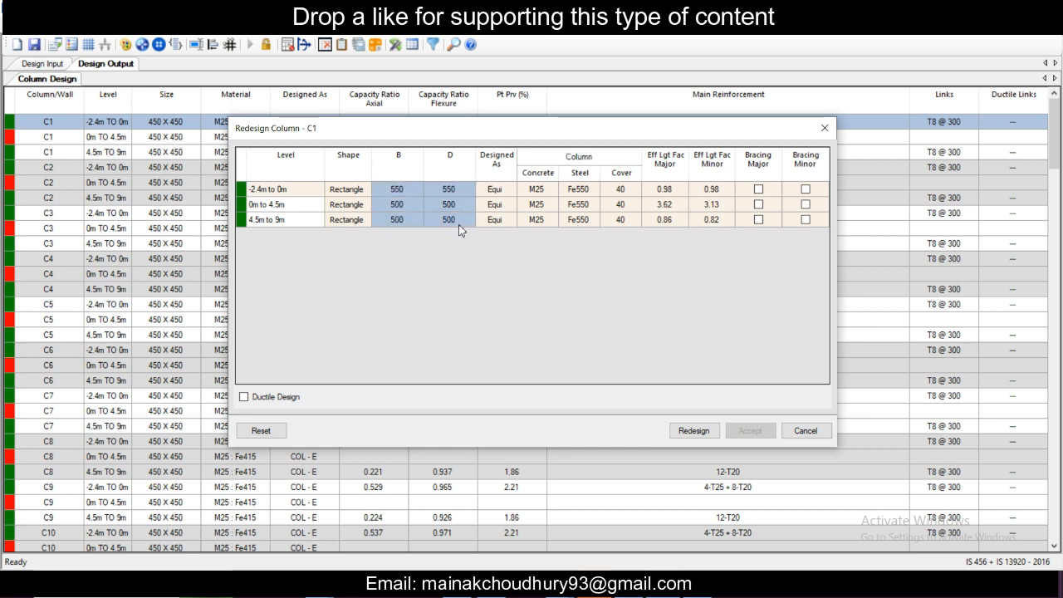
{"action": "key", "text": "ctrl+d"}
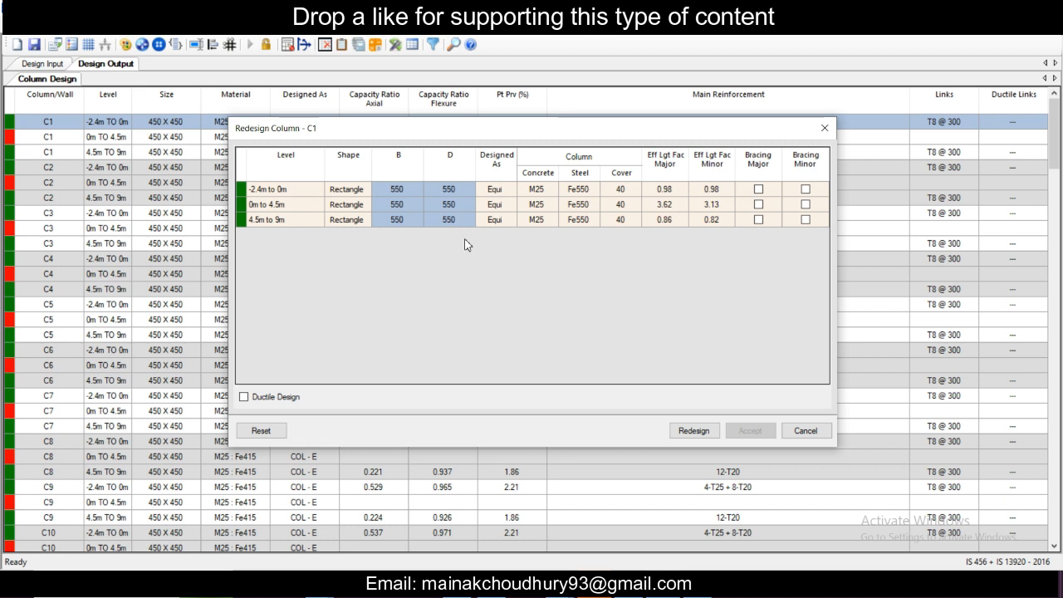
{"action": "left_click", "coordinate": [681, 432]}
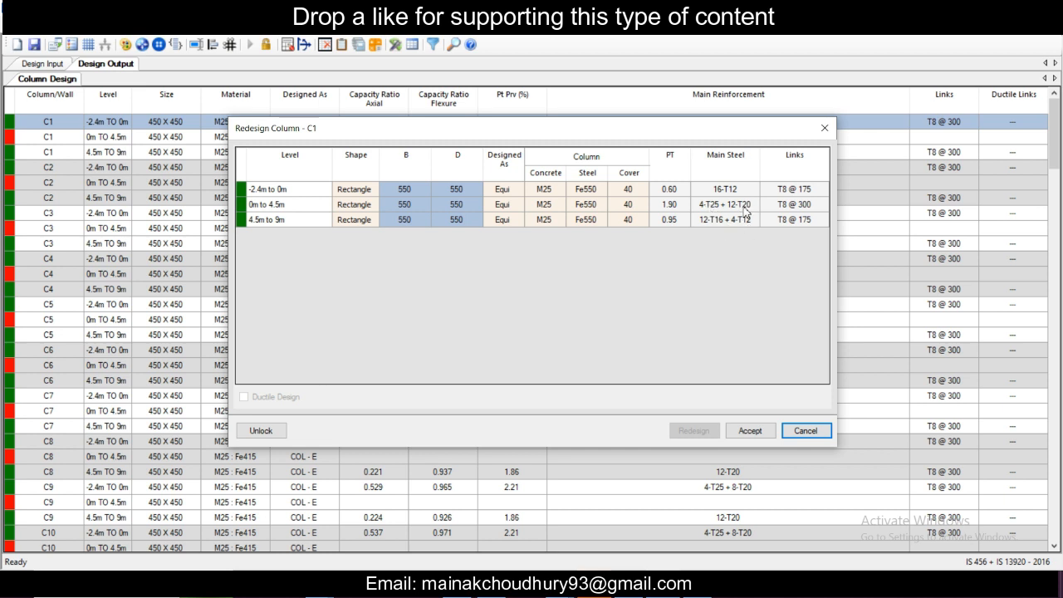
{"action": "left_click", "coordinate": [748, 430]}
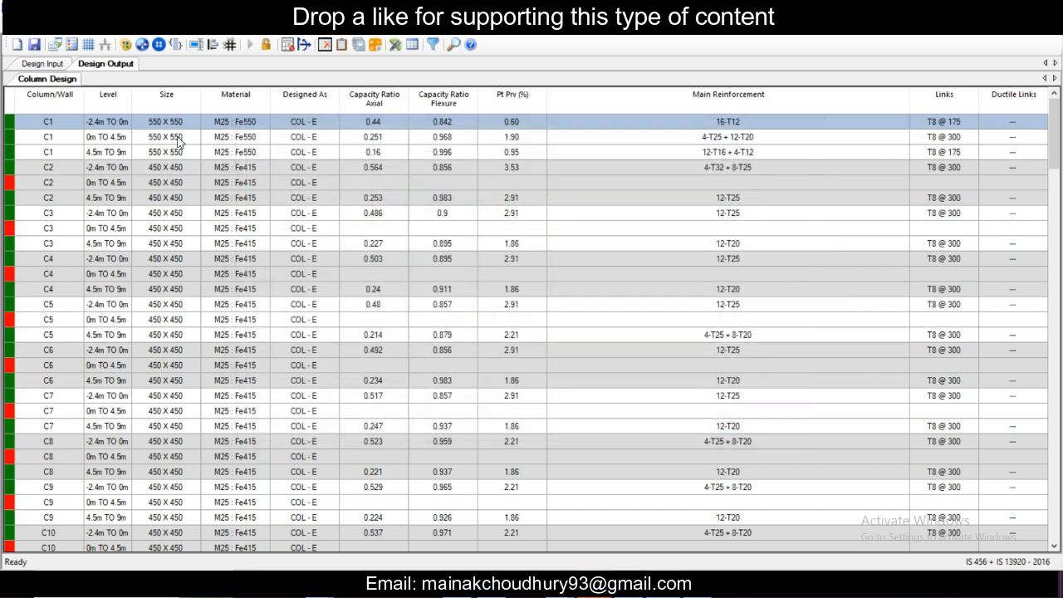
Step: Compare the size of column C1 with its neighbours in the column layout and return to the design output
{"action": "left_click", "coordinate": [45, 64]}
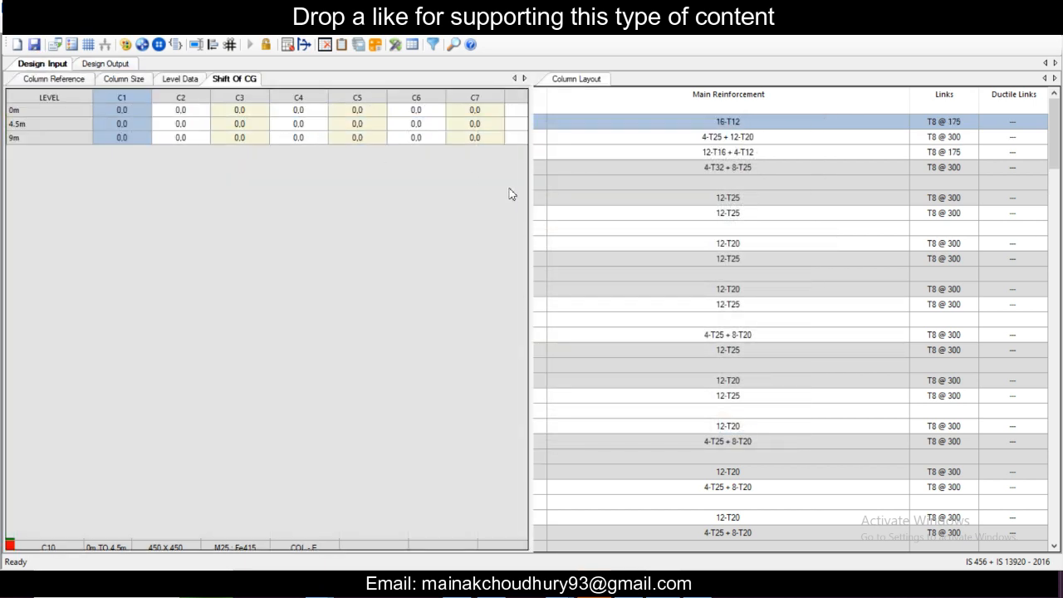
{"action": "scroll", "coordinate": [561, 260], "scroll_direction": "up", "scroll_amount": 5}
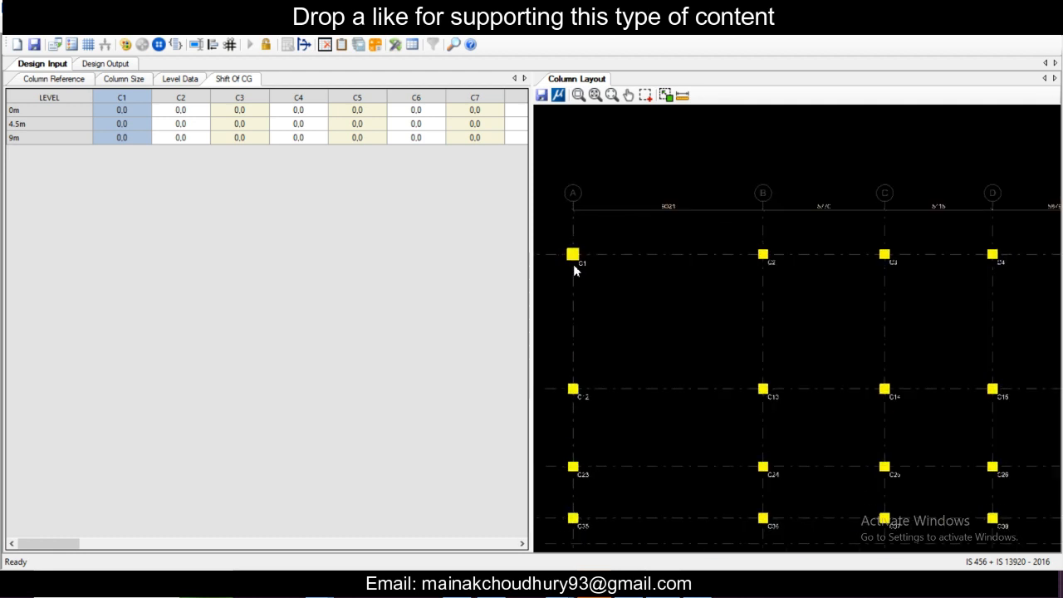
{"action": "scroll", "coordinate": [573, 261], "scroll_direction": "down", "scroll_amount": 3}
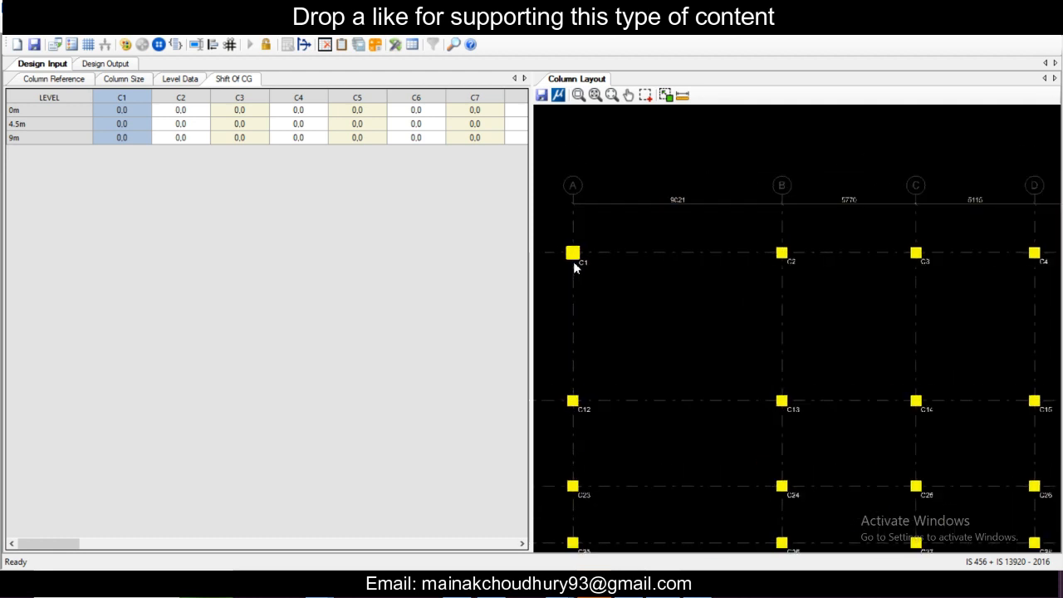
{"action": "left_click", "coordinate": [95, 65]}
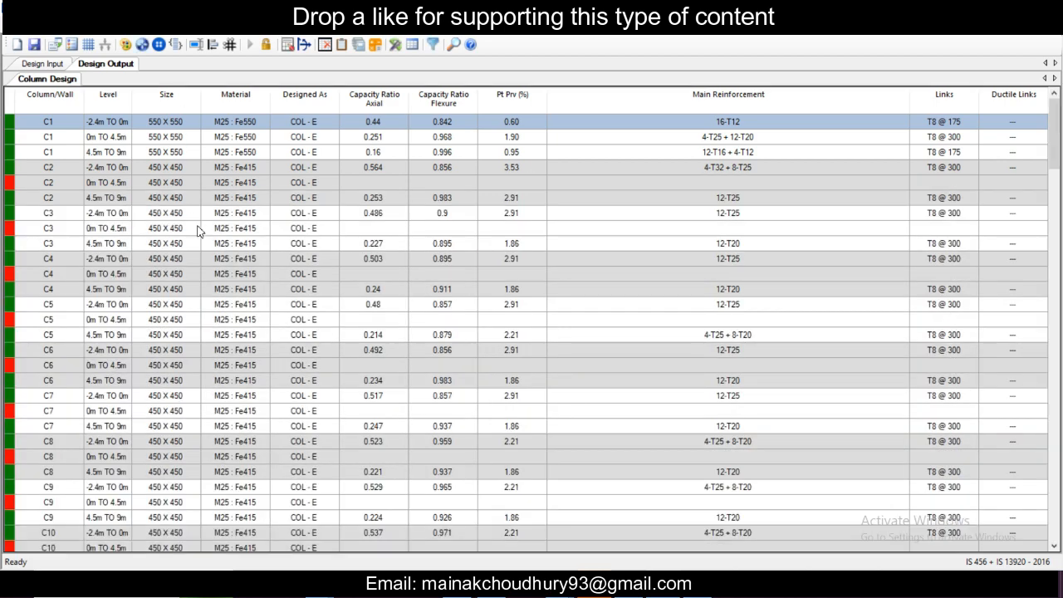
Step: Review the sizes, materials and reinforcement in the design results of all columns through C60
{"action": "scroll", "coordinate": [197, 230], "scroll_direction": "down", "scroll_amount": 13}
{"action": "scroll", "coordinate": [198, 230], "scroll_direction": "up", "scroll_amount": 13}
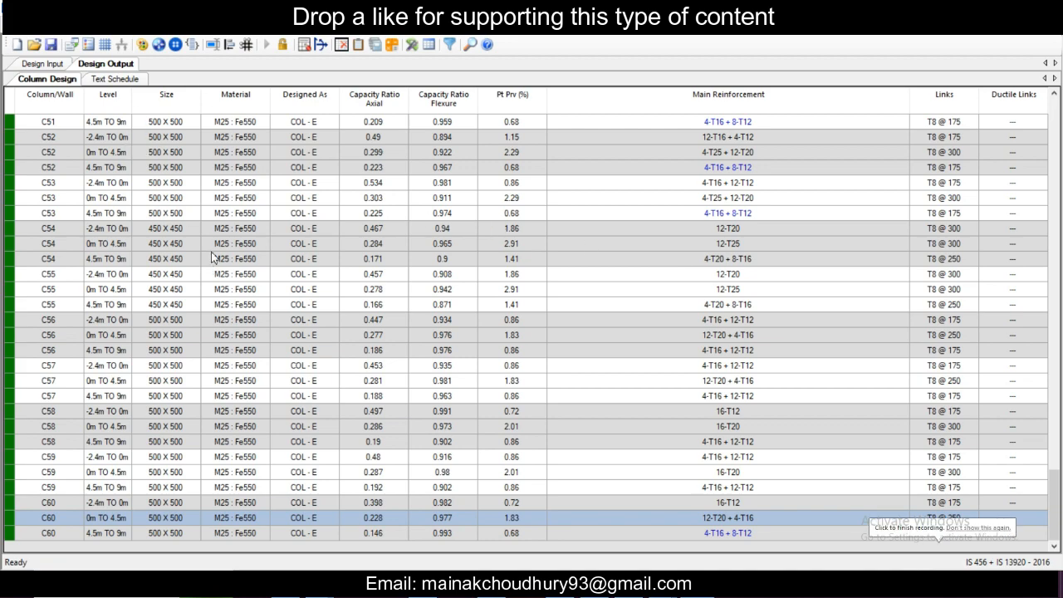
{"action": "scroll", "coordinate": [215, 258], "scroll_direction": "up", "scroll_amount": 20}
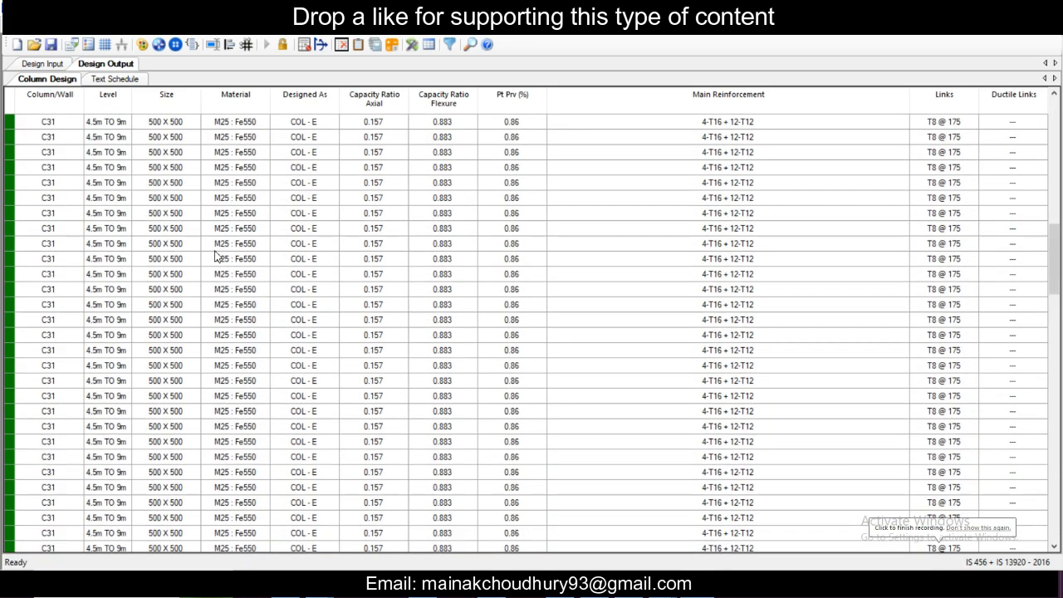
{"action": "scroll", "coordinate": [214, 258], "scroll_direction": "down", "scroll_amount": 15}
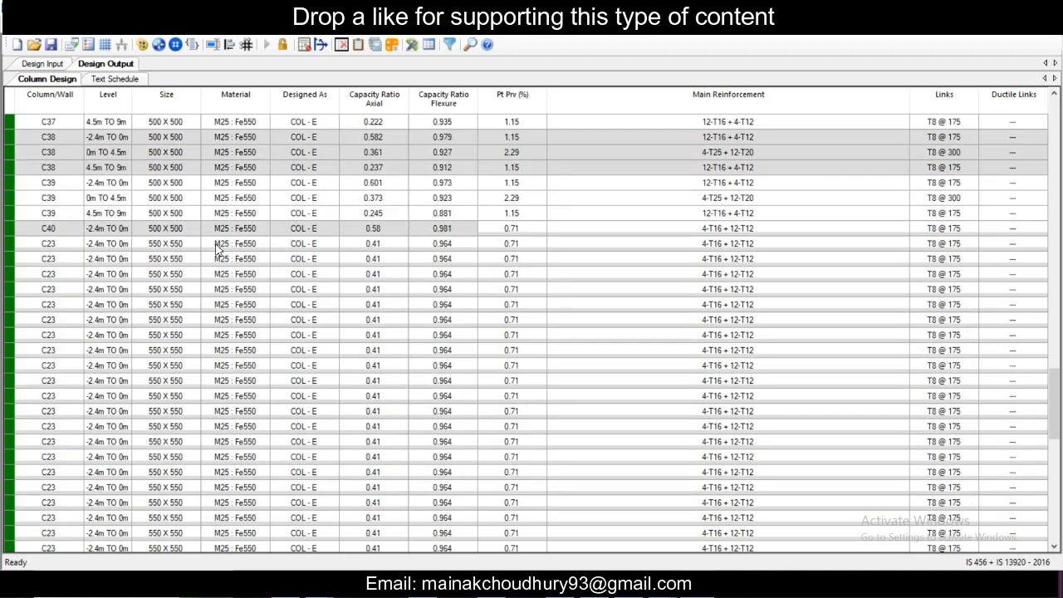
{"action": "scroll", "coordinate": [218, 249], "scroll_direction": "down", "scroll_amount": 15}
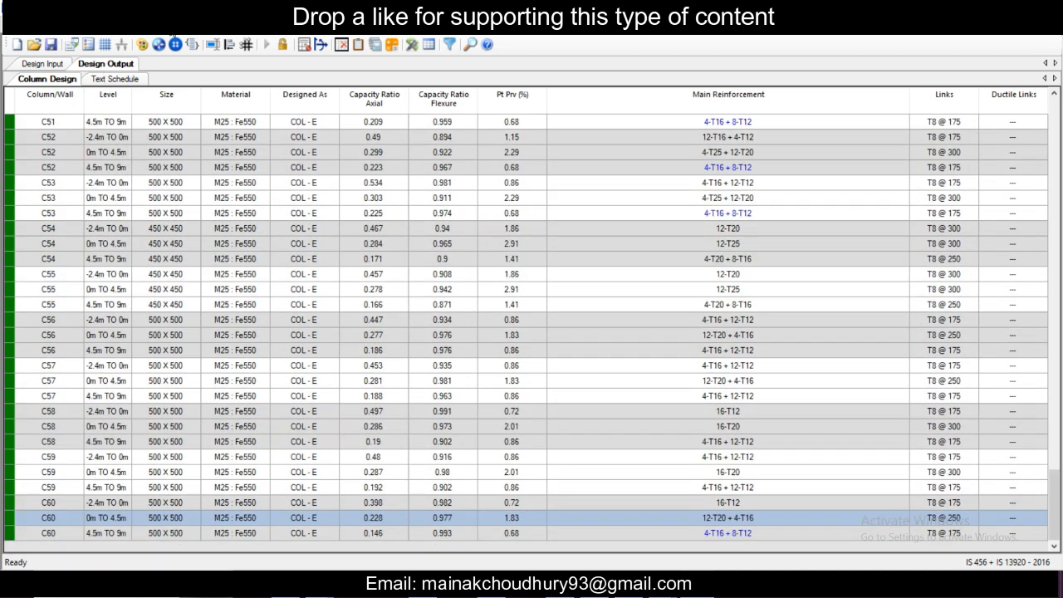
Step: Open the text schedule of the columns to examine their sizes, steel and links
{"action": "left_click", "coordinate": [199, 27]}
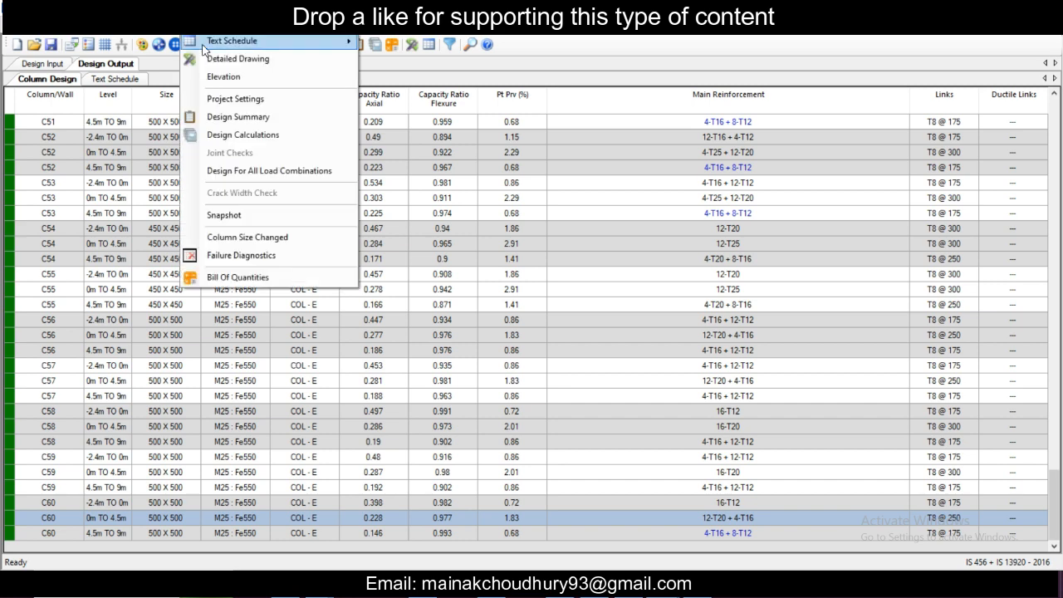
{"action": "mouse_move", "coordinate": [166, 27]}
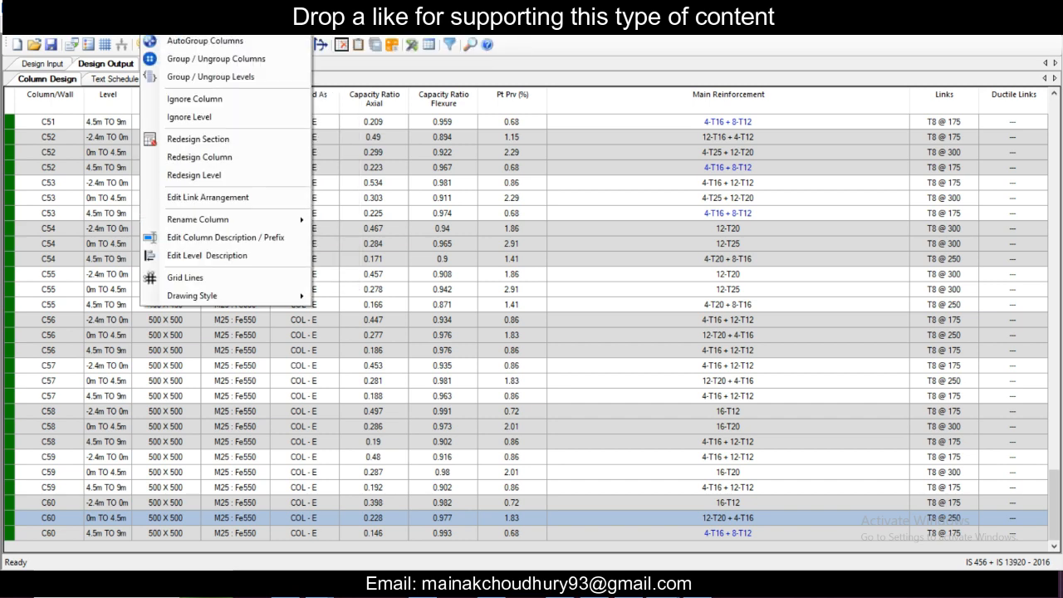
{"action": "left_click", "coordinate": [118, 80]}
{"action": "left_click", "coordinate": [117, 79]}
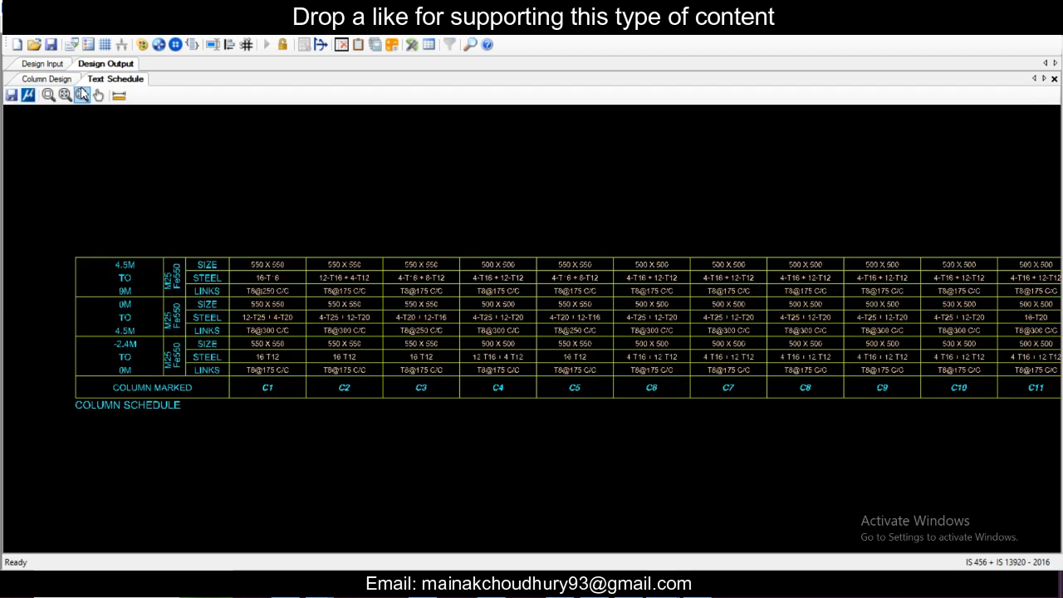
Step: Return to the design input and create a footing design from the column design
{"action": "left_click", "coordinate": [42, 64]}
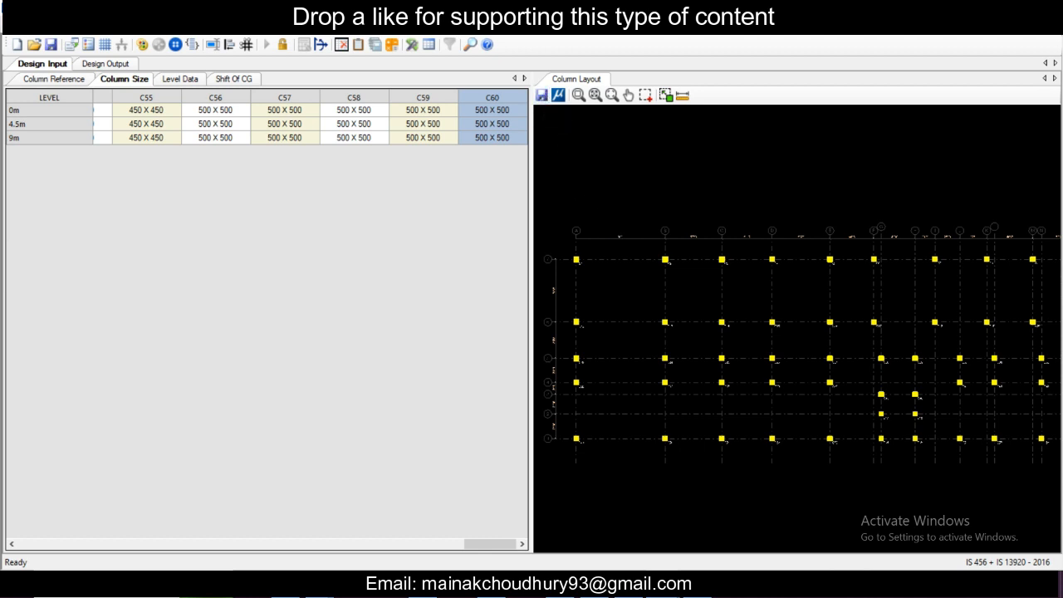
{"action": "left_click", "coordinate": [14, 26]}
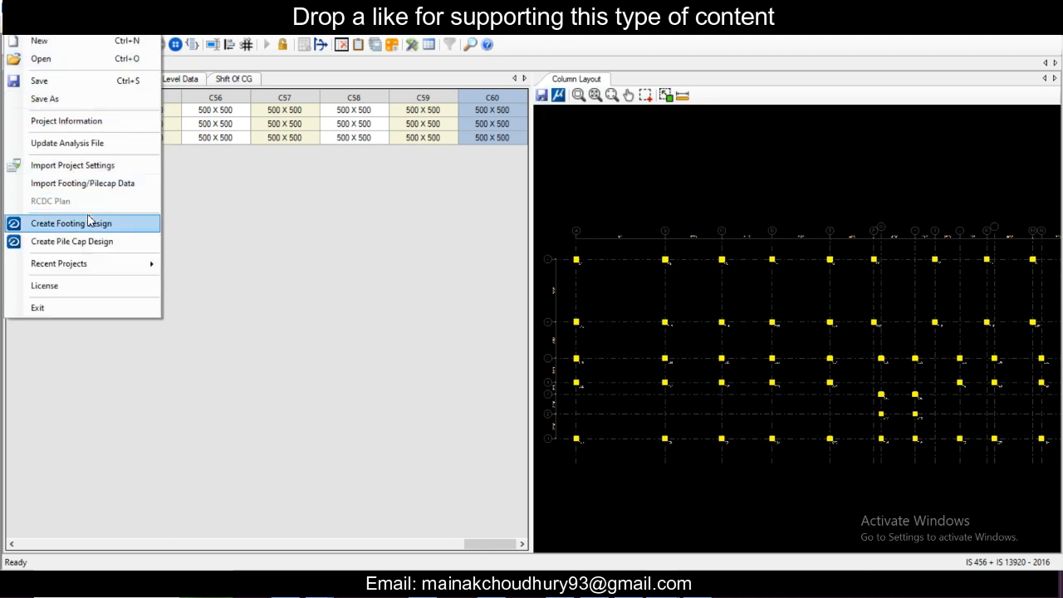
{"action": "left_click", "coordinate": [279, 249]}
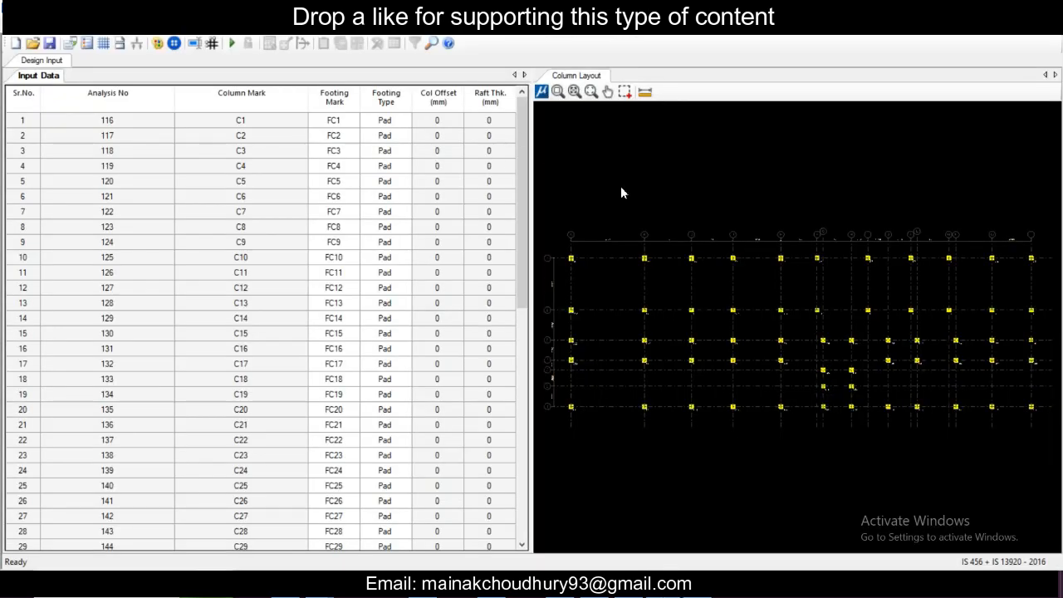
{"action": "scroll", "coordinate": [702, 353], "scroll_direction": "up", "scroll_amount": 5}
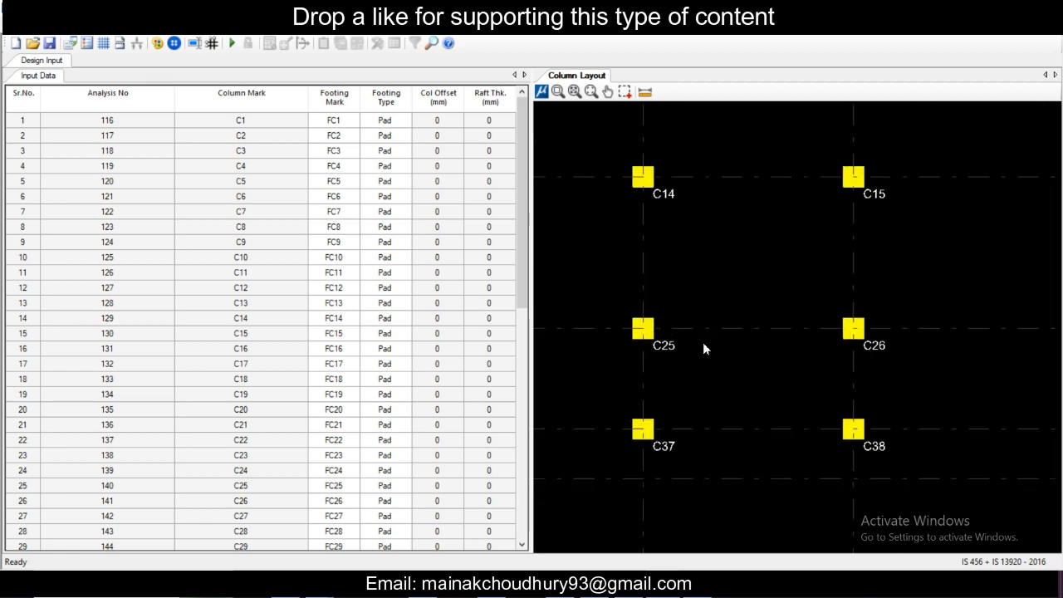
{"action": "scroll", "coordinate": [702, 342], "scroll_direction": "down", "scroll_amount": 5}
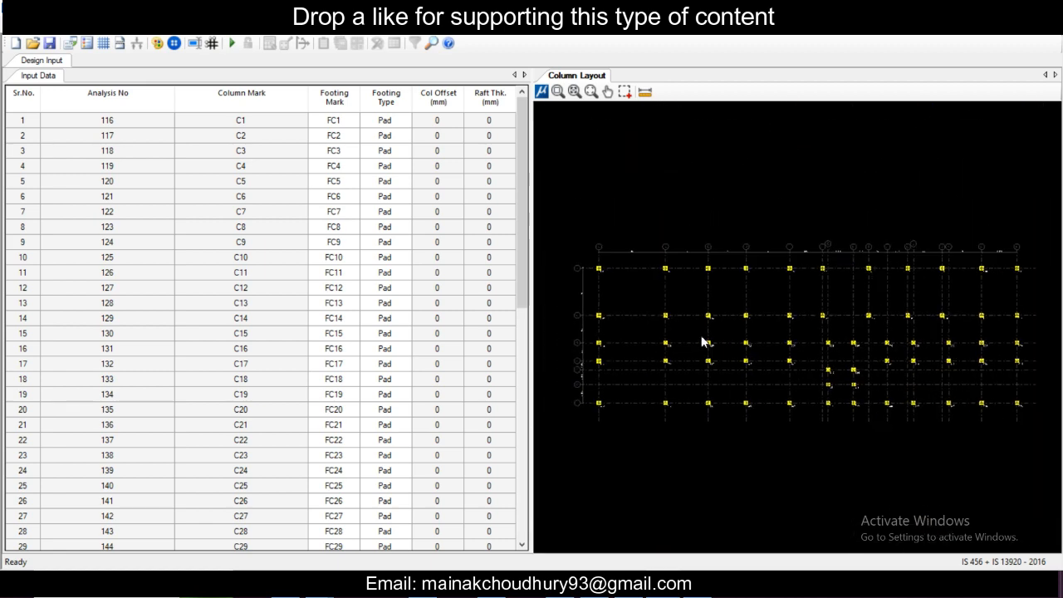
{"action": "scroll", "coordinate": [577, 278], "scroll_direction": "up", "scroll_amount": 4}
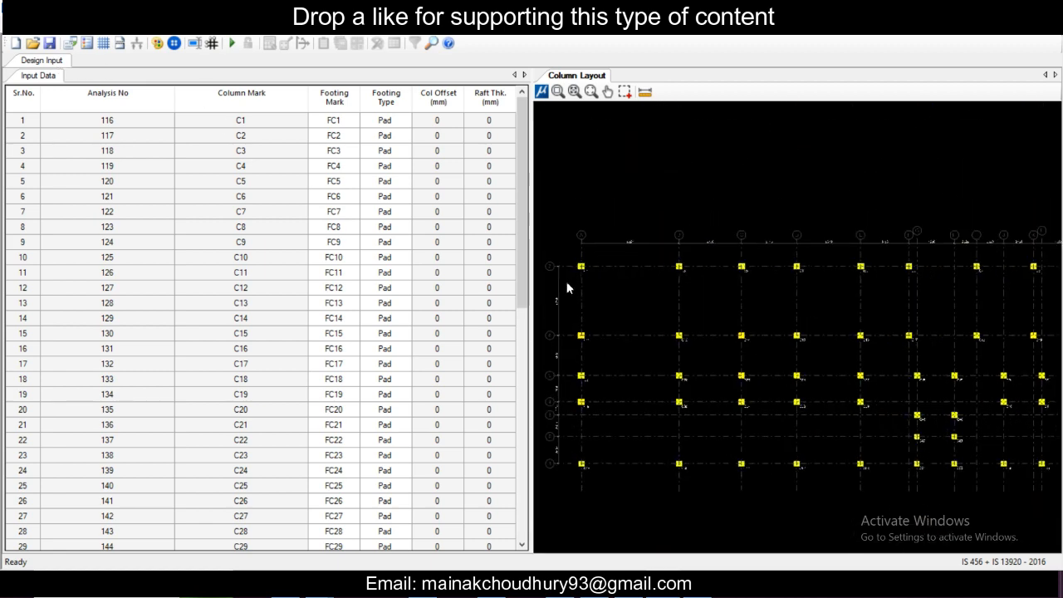
{"action": "scroll", "coordinate": [577, 279], "scroll_direction": "down", "scroll_amount": 2}
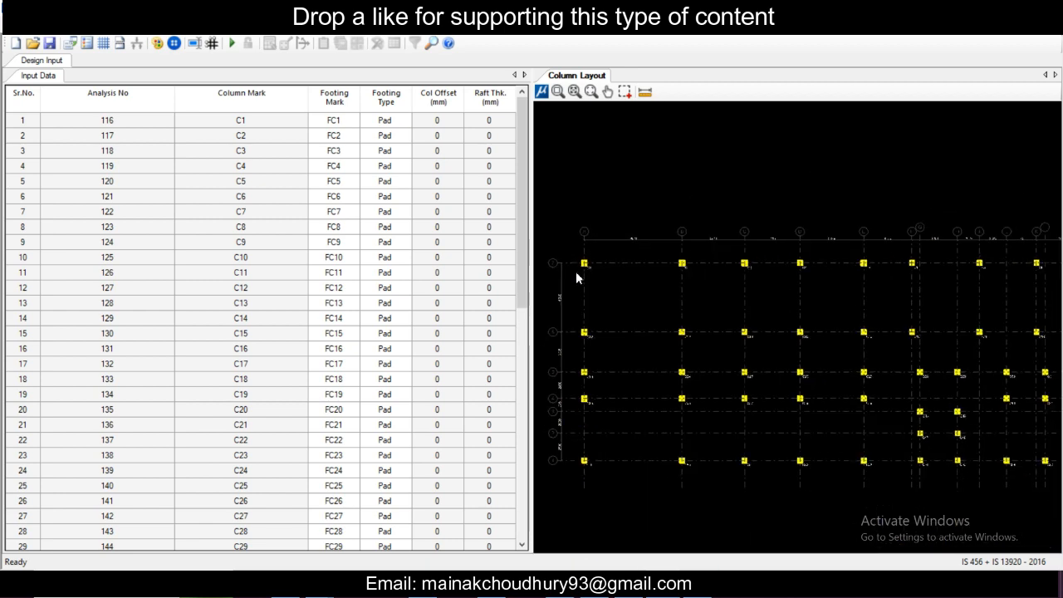
Step: Open the general settings of the footing design and set the steel grade to Fe550
{"action": "left_click", "coordinate": [72, 42]}
{"action": "left_click", "coordinate": [96, 41]}
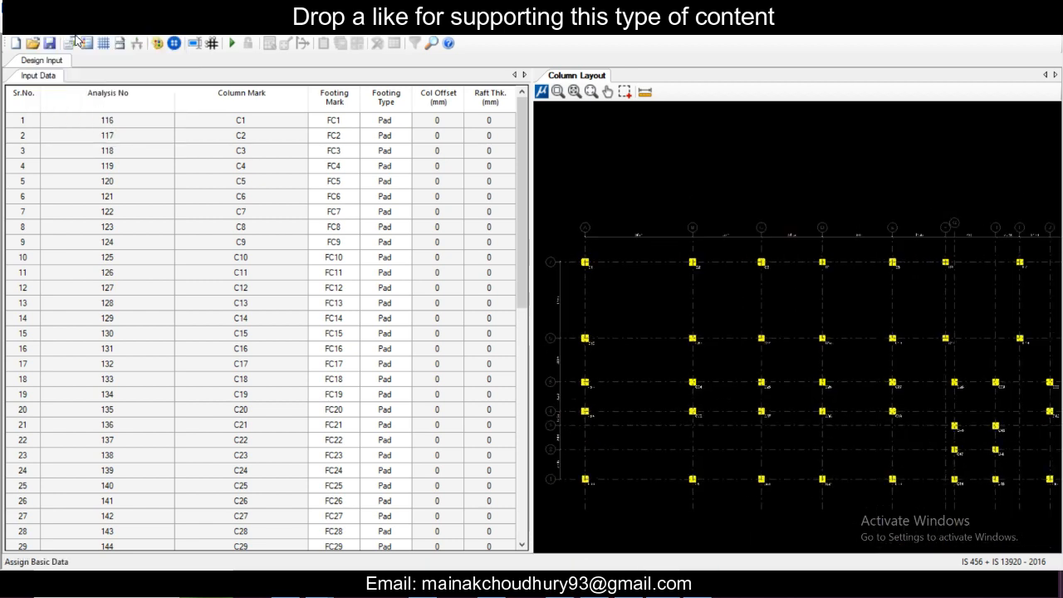
{"action": "left_click", "coordinate": [648, 155]}
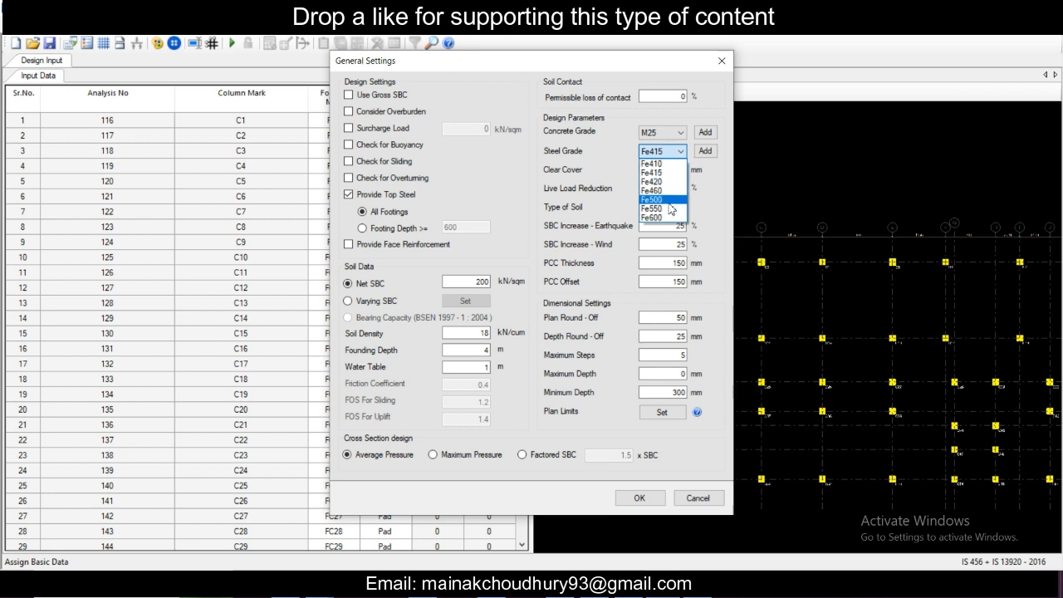
{"action": "left_click", "coordinate": [668, 210]}
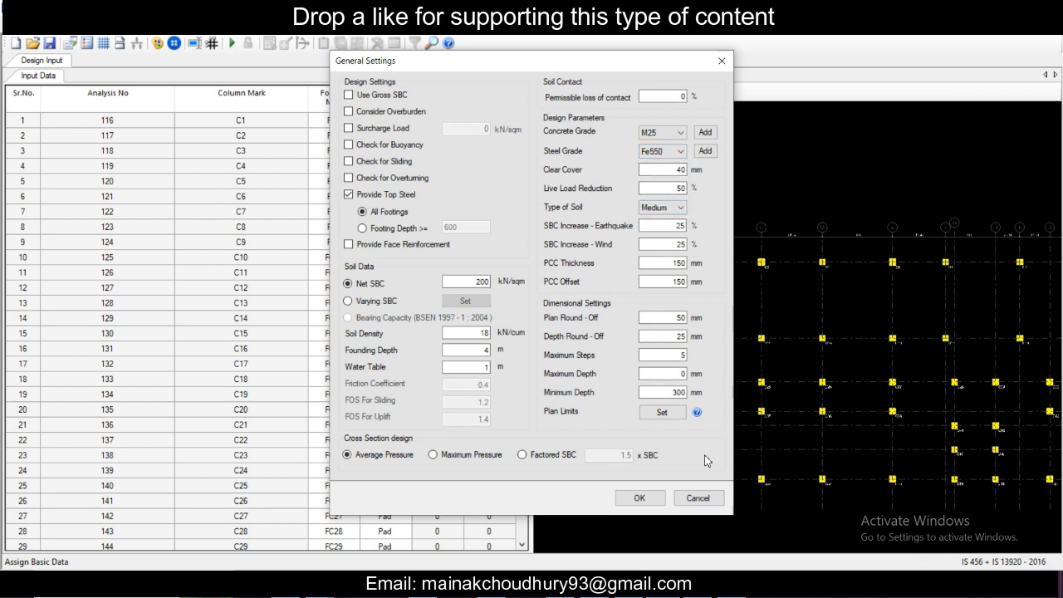
Step: Set the net SBC to 220 kN/sqm and the founding depth to 2 m, and apply the general settings
{"action": "left_click", "coordinate": [648, 356]}
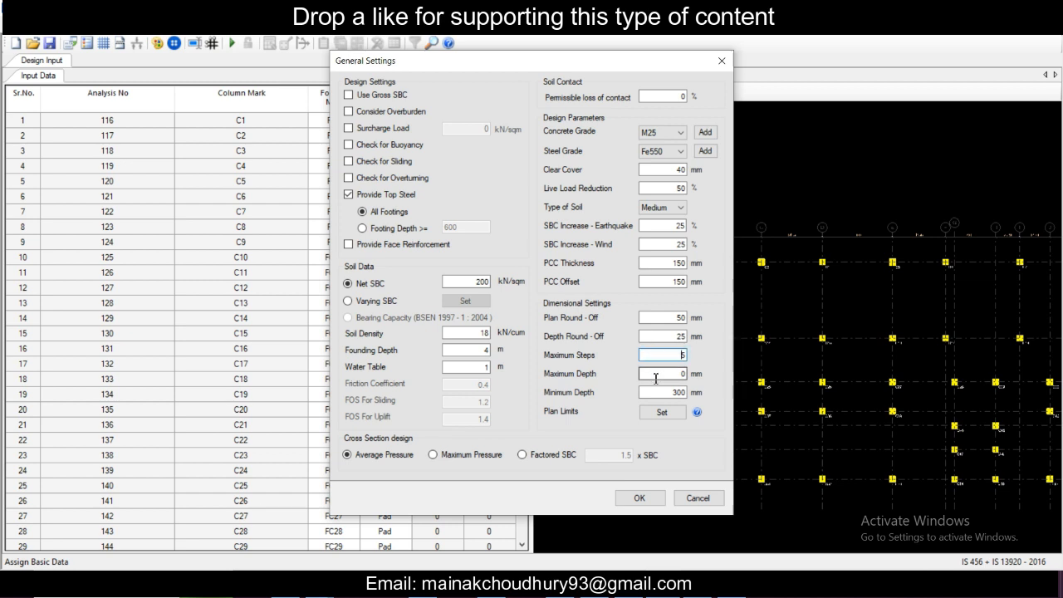
{"action": "double_click", "coordinate": [470, 282]}
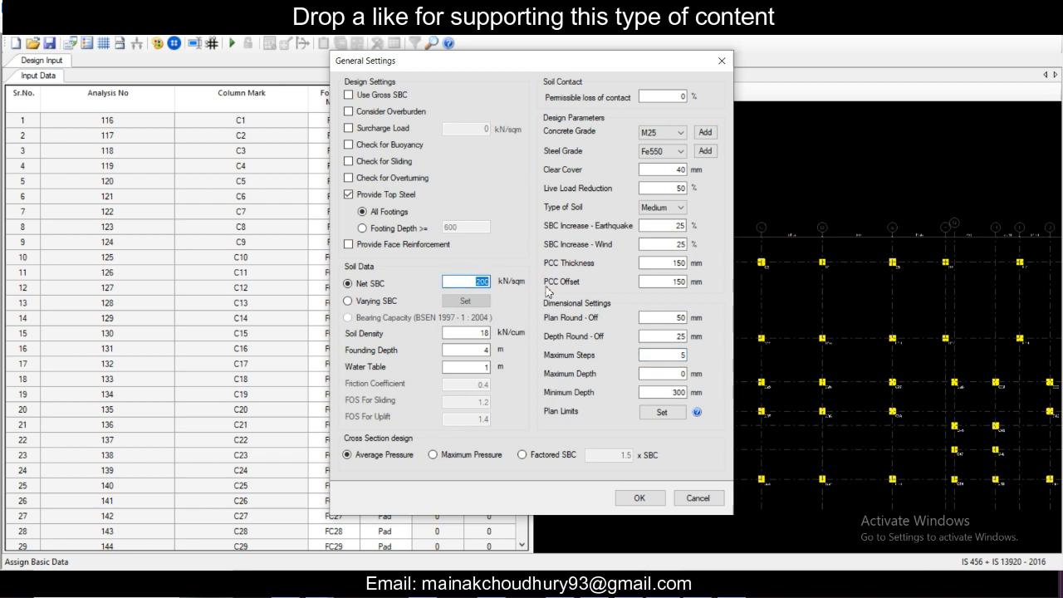
{"action": "type", "text": "2"}
{"action": "key", "text": "Tab"}
{"action": "key", "text": "Tab"}
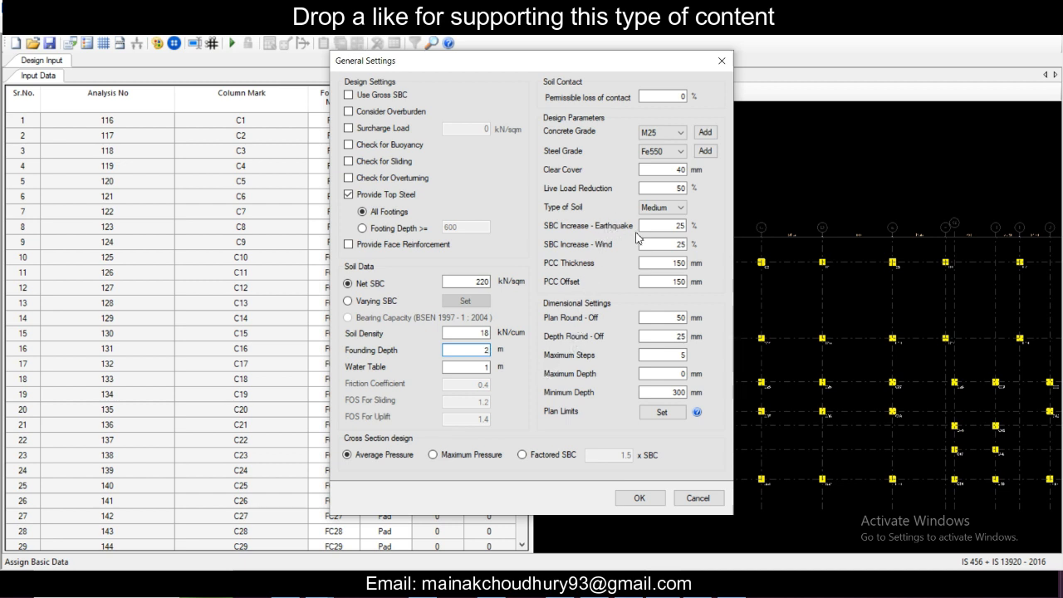
{"action": "left_click", "coordinate": [639, 498]}
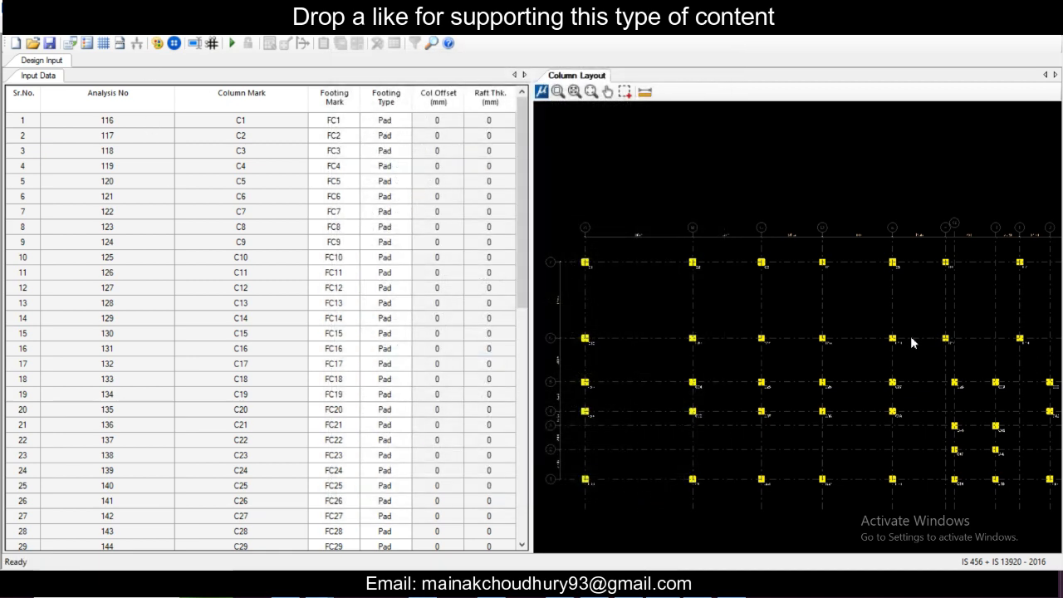
Step: Check the earthquake, dead and live load assignments in the footing's basic load cases and accept them
{"action": "left_click", "coordinate": [50, 26]}
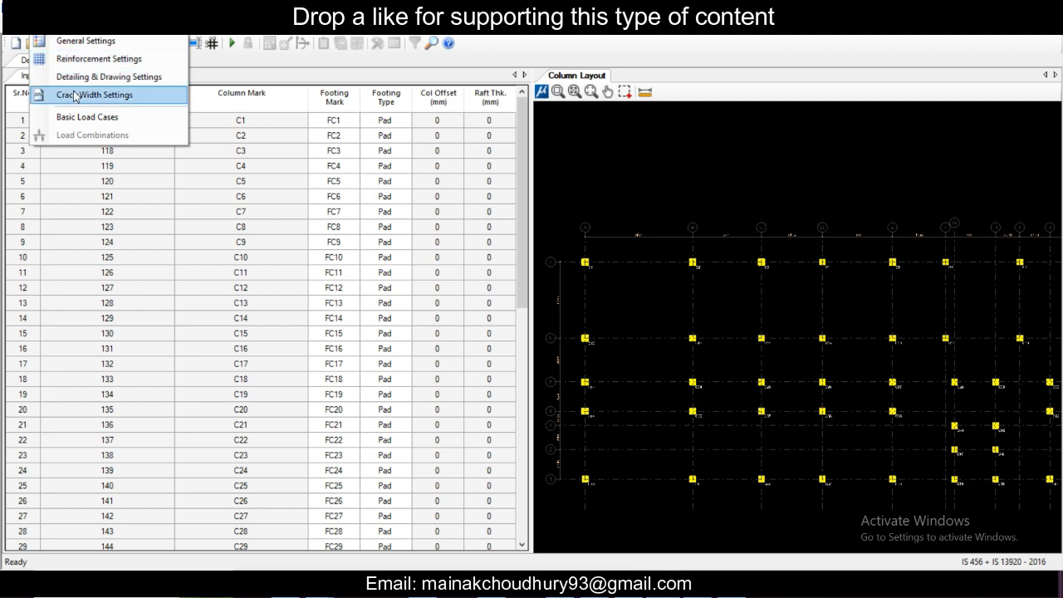
{"action": "left_click", "coordinate": [78, 117]}
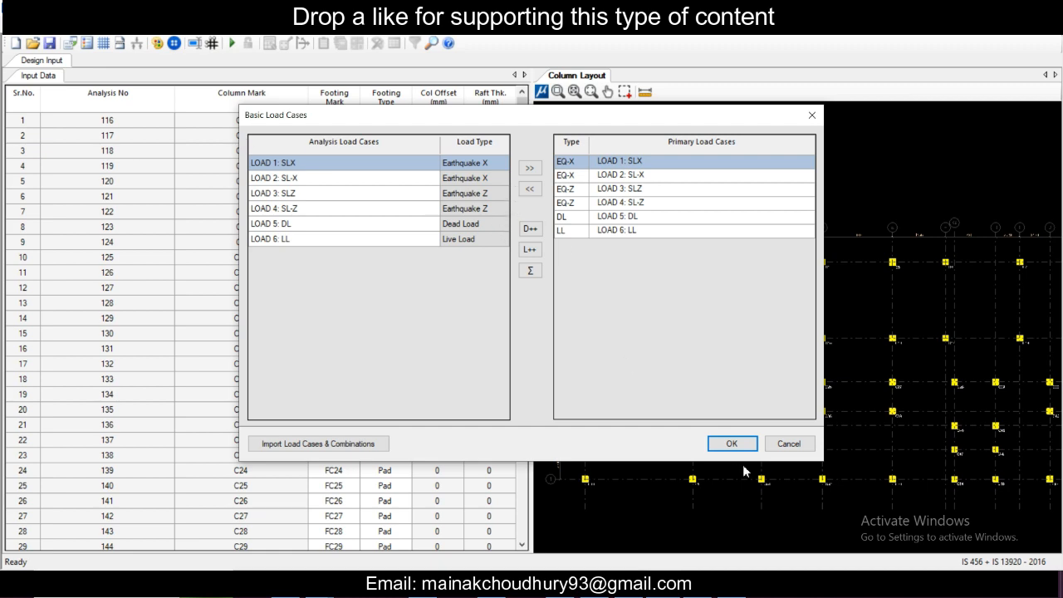
{"action": "left_click", "coordinate": [731, 443]}
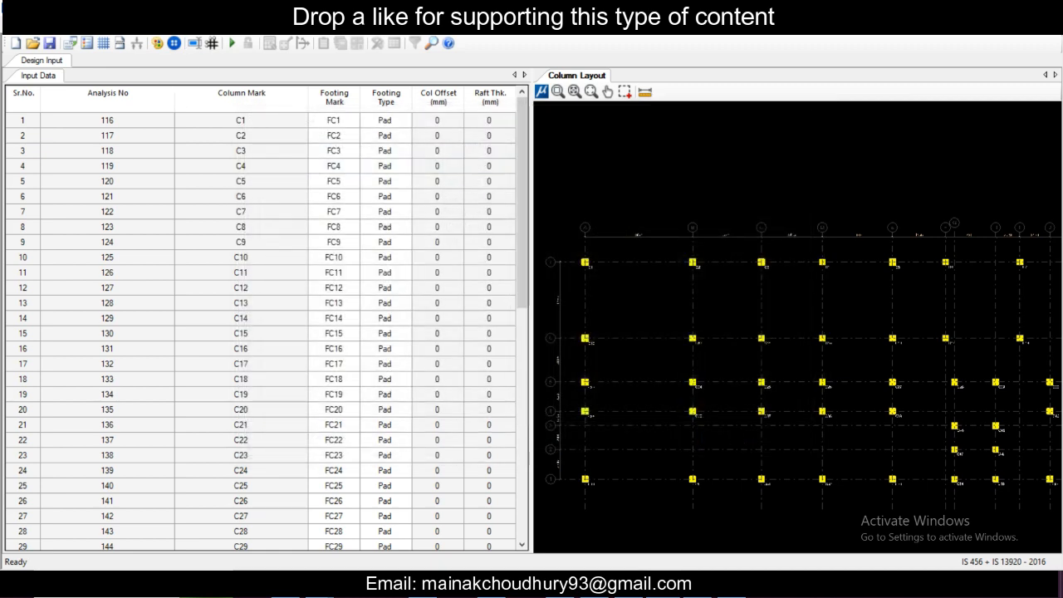
{"action": "left_click", "coordinate": [47, 32]}
{"action": "left_click", "coordinate": [103, 117]}
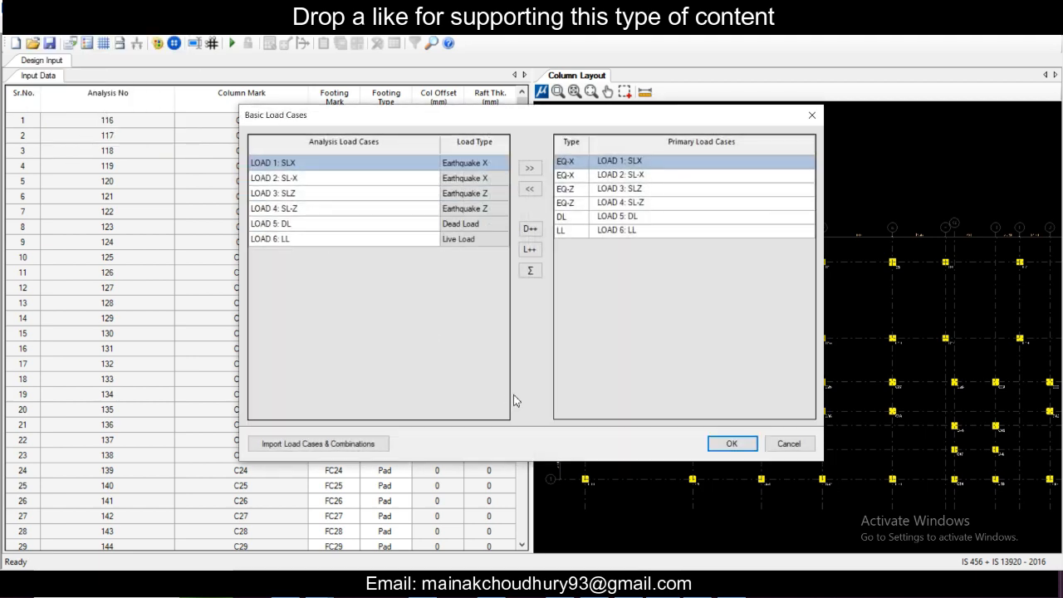
{"action": "left_click", "coordinate": [732, 443]}
Step: Add the footing's sizing load combinations from the template
{"action": "left_click", "coordinate": [231, 45]}
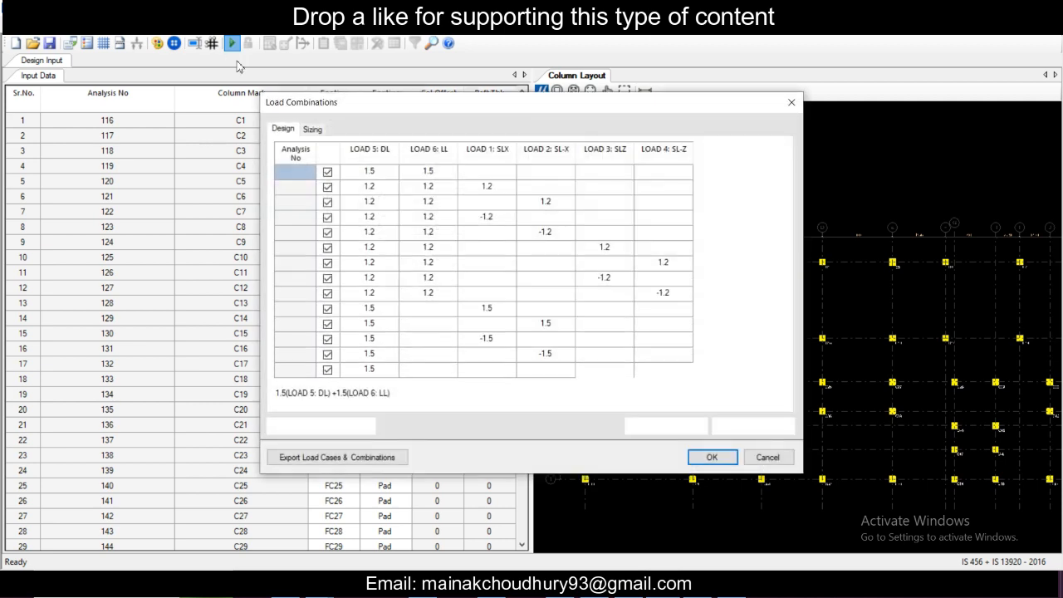
{"action": "left_click", "coordinate": [313, 129]}
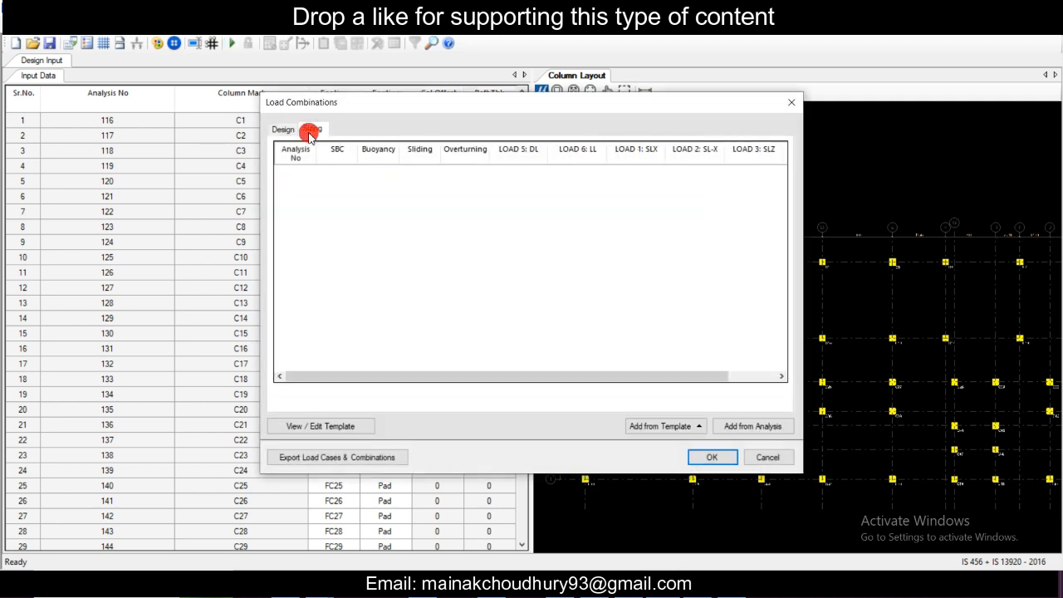
{"action": "left_click", "coordinate": [683, 426]}
{"action": "left_click", "coordinate": [652, 387]}
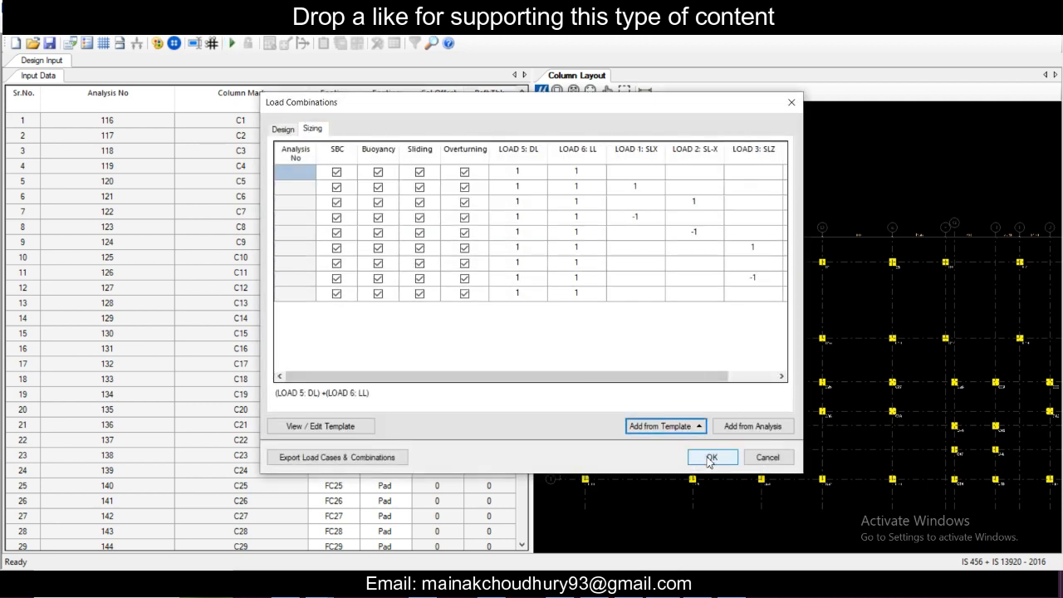
Step: Accept the design and sizing load combinations for the footing project
{"action": "left_click", "coordinate": [709, 459]}
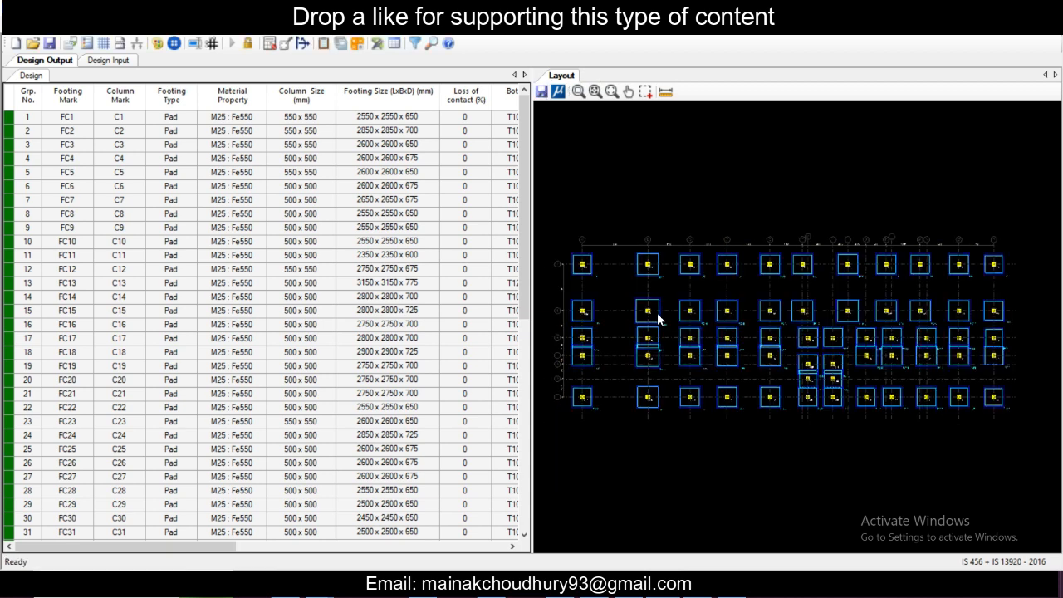
Step: Examine the designed footing layout across all grid lines, checking footing sizes and the spacing between adjacent pads
{"action": "scroll", "coordinate": [830, 380], "scroll_direction": "up", "scroll_amount": 3}
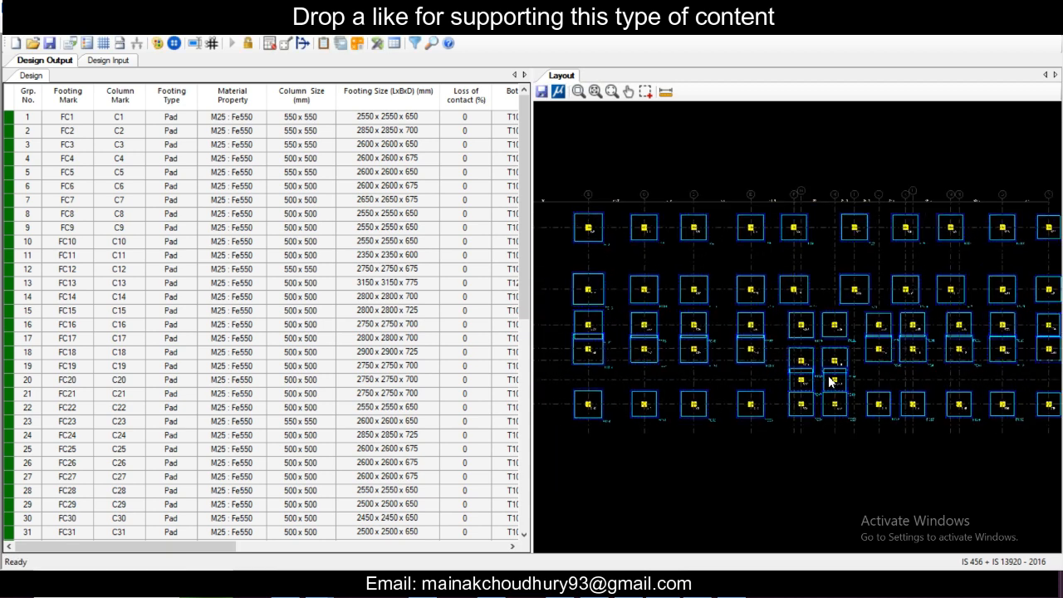
{"action": "scroll", "coordinate": [830, 382], "scroll_direction": "up", "scroll_amount": 3}
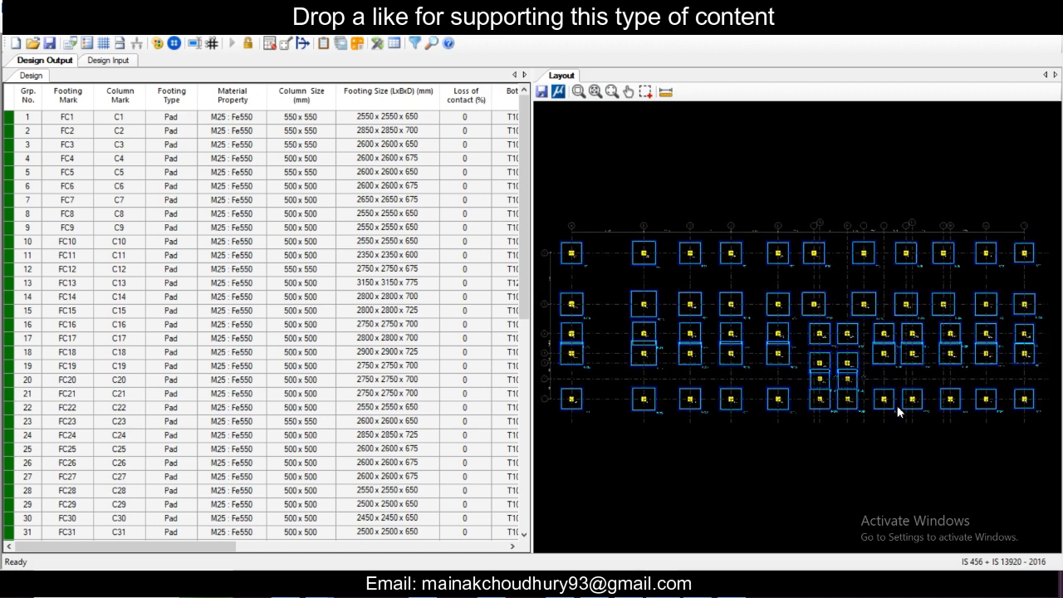
{"action": "scroll", "coordinate": [897, 405], "scroll_direction": "up", "scroll_amount": 5}
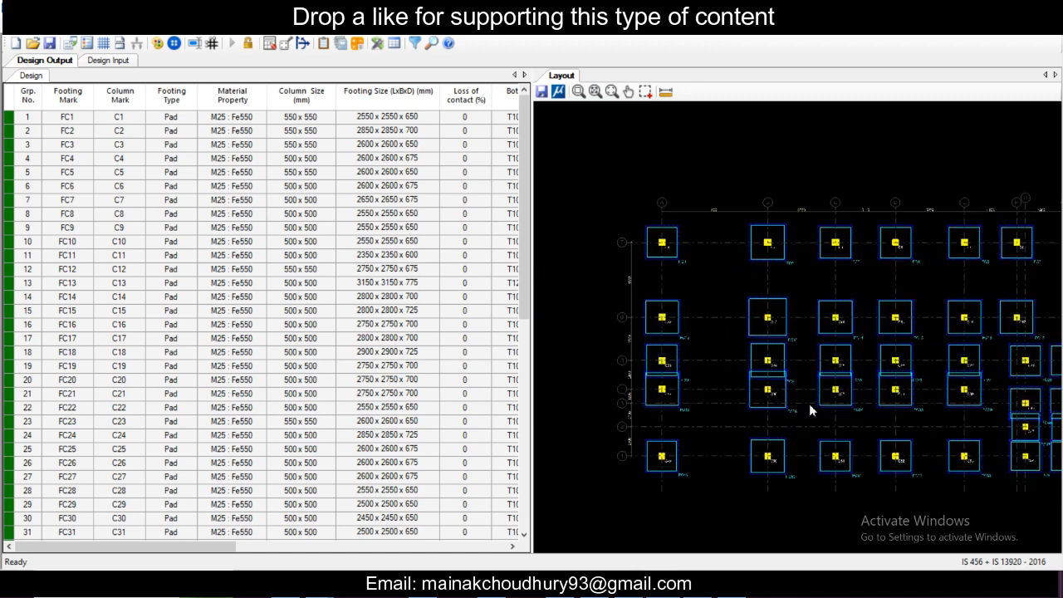
{"action": "scroll", "coordinate": [764, 374], "scroll_direction": "up", "scroll_amount": 2}
{"action": "scroll", "coordinate": [763, 375], "scroll_direction": "down", "scroll_amount": 4}
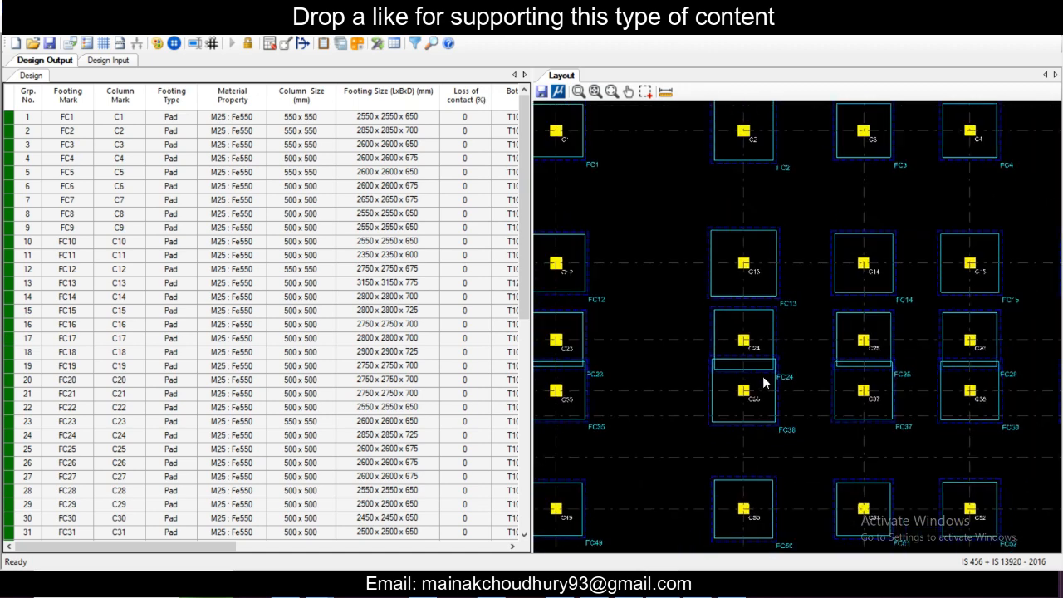
{"action": "mouse_move", "coordinate": [905, 386]}
{"action": "middle_mouse_down"}
{"action": "mouse_move", "coordinate": [828, 388]}
{"action": "mouse_move", "coordinate": [729, 366]}
{"action": "middle_mouse_up"}
{"action": "middle_click_drag", "start_coordinate": [963, 388], "coordinate": [759, 390]}
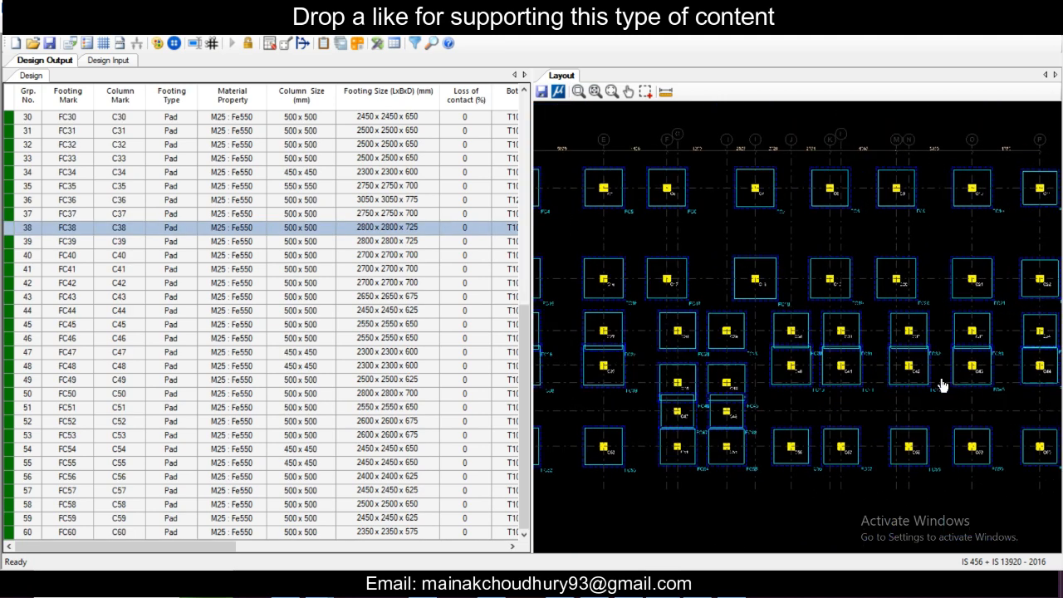
{"action": "middle_click_drag", "start_coordinate": [1017, 393], "coordinate": [916, 398]}
{"action": "scroll", "coordinate": [947, 384], "scroll_direction": "up", "scroll_amount": 5}
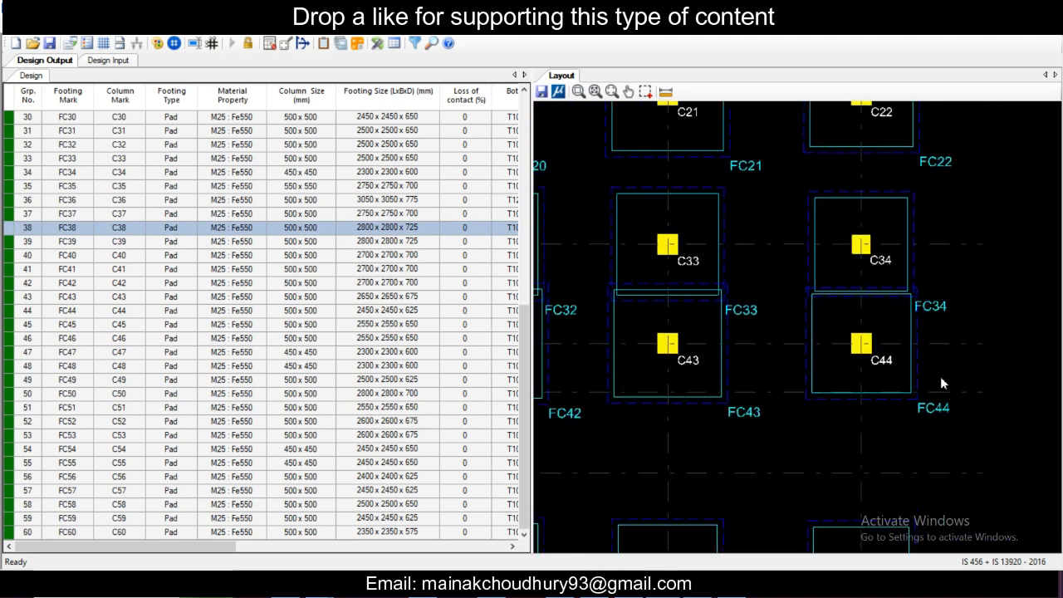
{"action": "scroll", "coordinate": [912, 306], "scroll_direction": "down", "scroll_amount": 5}
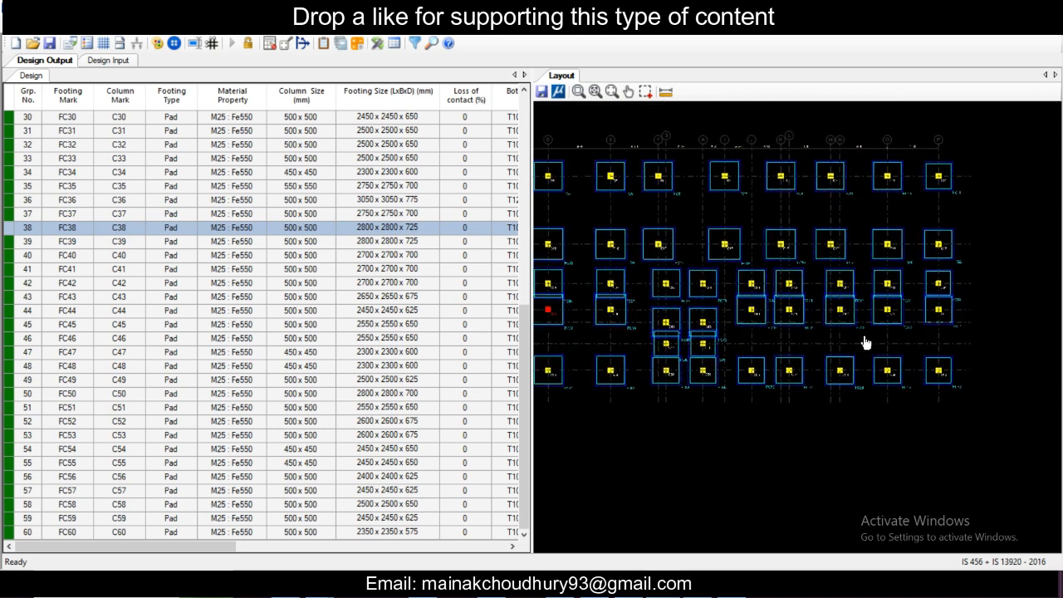
{"action": "middle_click_drag", "start_coordinate": [906, 341], "coordinate": [941, 347]}
{"action": "middle_click_drag", "start_coordinate": [560, 348], "coordinate": [719, 367]}
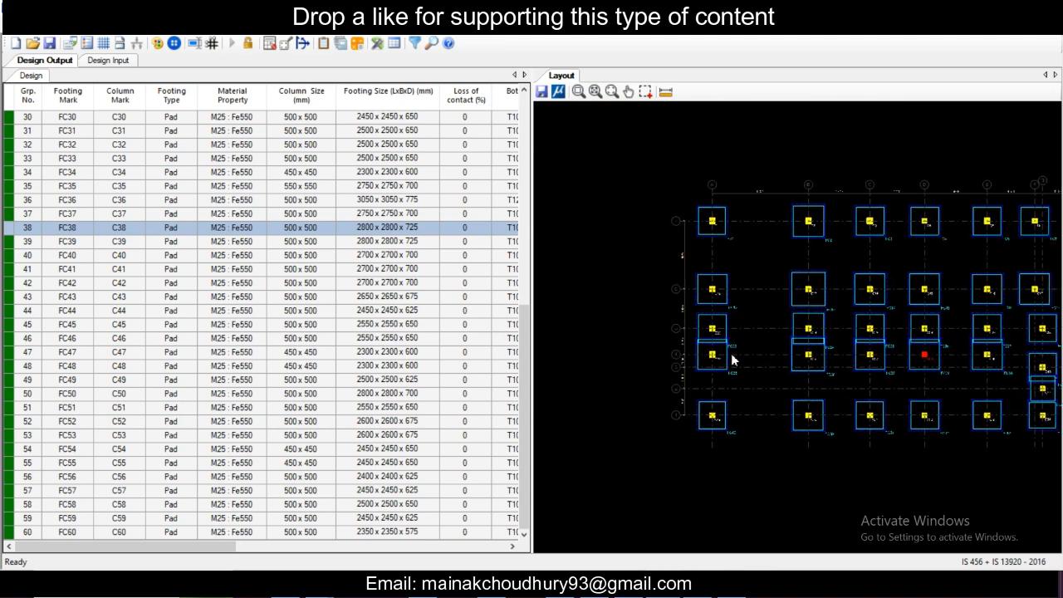
{"action": "scroll", "coordinate": [747, 350], "scroll_direction": "up", "scroll_amount": 2}
{"action": "mouse_move", "coordinate": [867, 363]}
{"action": "middle_mouse_down"}
{"action": "mouse_move", "coordinate": [657, 374]}
{"action": "mouse_move", "coordinate": [892, 395]}
{"action": "mouse_move", "coordinate": [694, 379]}
{"action": "middle_mouse_up"}
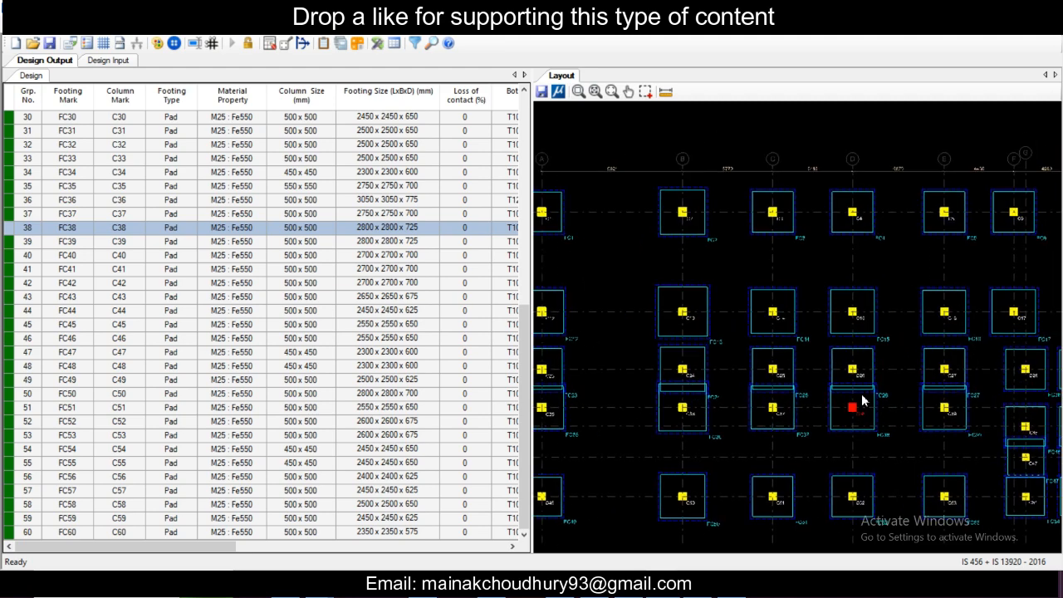
{"action": "mouse_move", "coordinate": [862, 401]}
{"action": "middle_mouse_down"}
{"action": "mouse_move", "coordinate": [722, 427]}
{"action": "mouse_move", "coordinate": [720, 394]}
{"action": "mouse_move", "coordinate": [725, 403]}
{"action": "middle_mouse_up"}
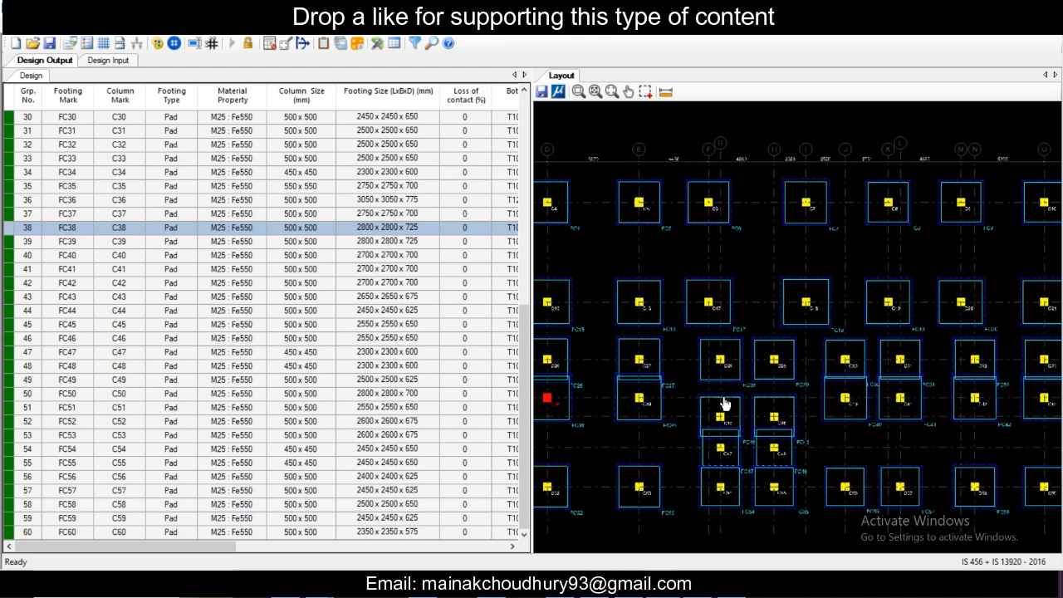
{"action": "middle_click_drag", "start_coordinate": [847, 421], "coordinate": [719, 401]}
{"action": "middle_click_drag", "start_coordinate": [856, 363], "coordinate": [825, 434]}
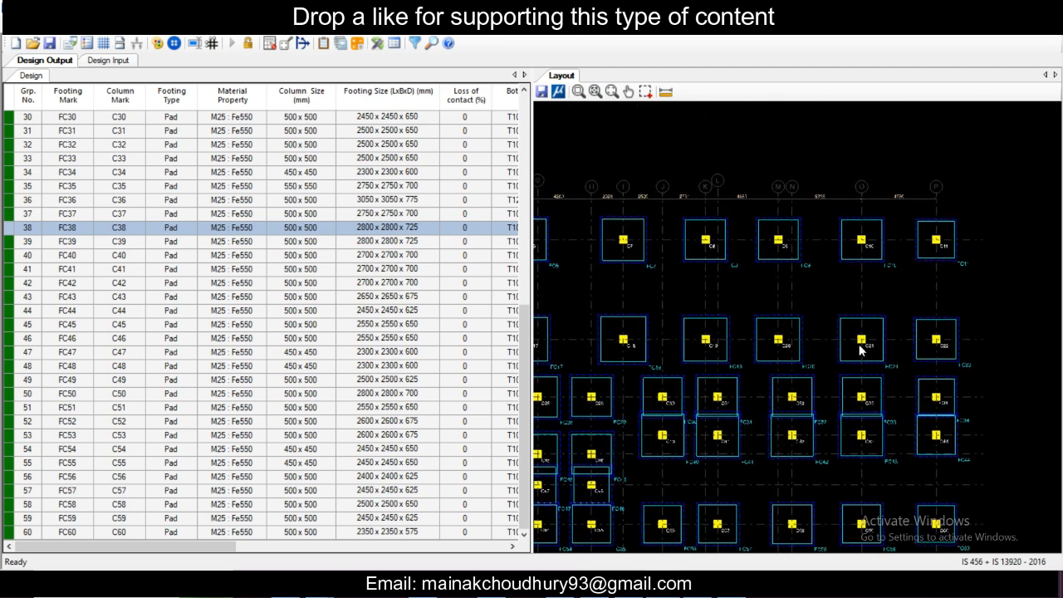
{"action": "middle_click_drag", "start_coordinate": [832, 338], "coordinate": [882, 349]}
{"action": "middle_click_drag", "start_coordinate": [943, 386], "coordinate": [968, 382]}
{"action": "middle_click_drag", "start_coordinate": [722, 415], "coordinate": [911, 377]}
{"action": "left_click", "coordinate": [911, 377]}
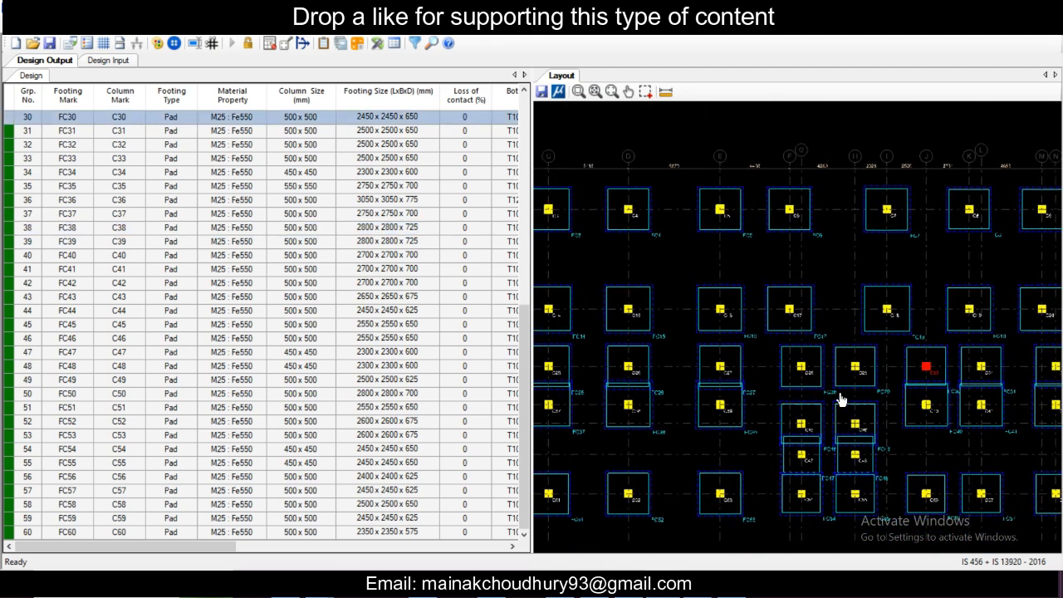
{"action": "middle_click_drag", "start_coordinate": [688, 431], "coordinate": [887, 413]}
{"action": "scroll", "coordinate": [812, 419], "scroll_direction": "down", "scroll_amount": 3}
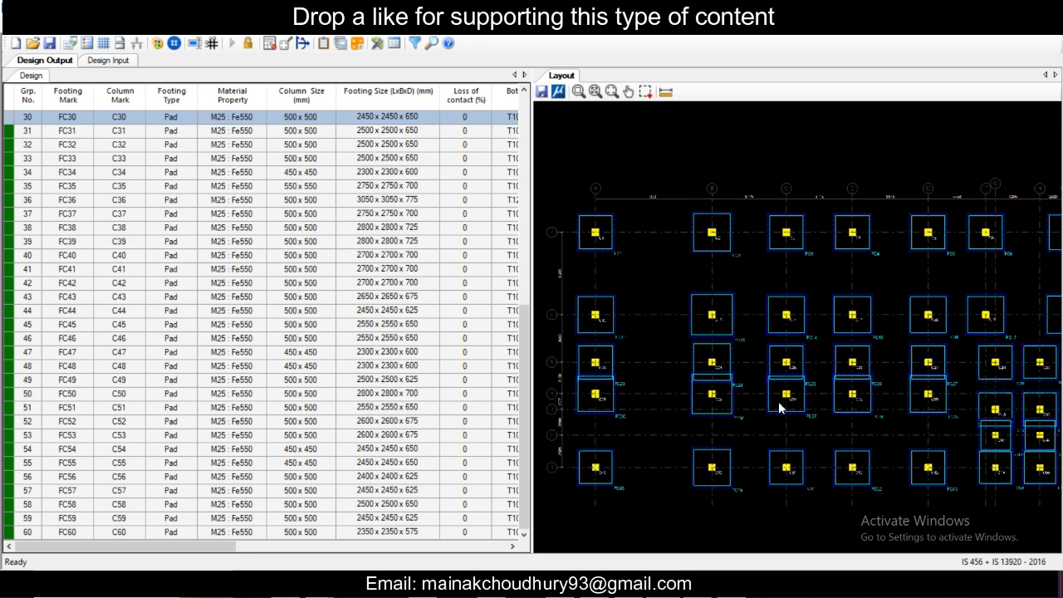
Step: Export the footing layout drawing as a DXF file named Footing Layout in the RCDC Files folder
{"action": "left_click", "coordinate": [542, 96]}
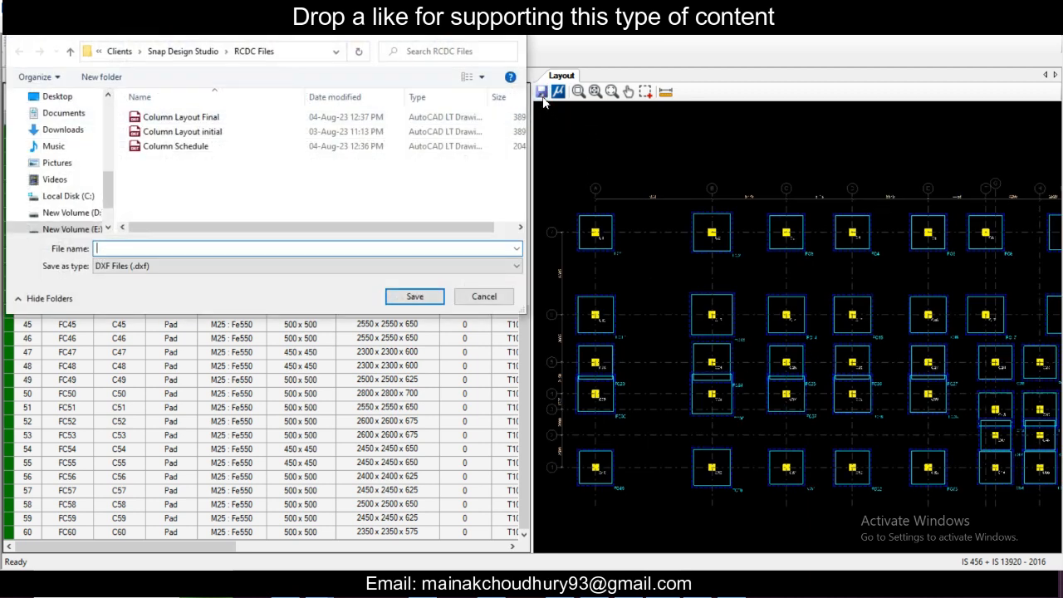
{"action": "left_click", "coordinate": [217, 148]}
{"action": "double_click", "coordinate": [122, 249]}
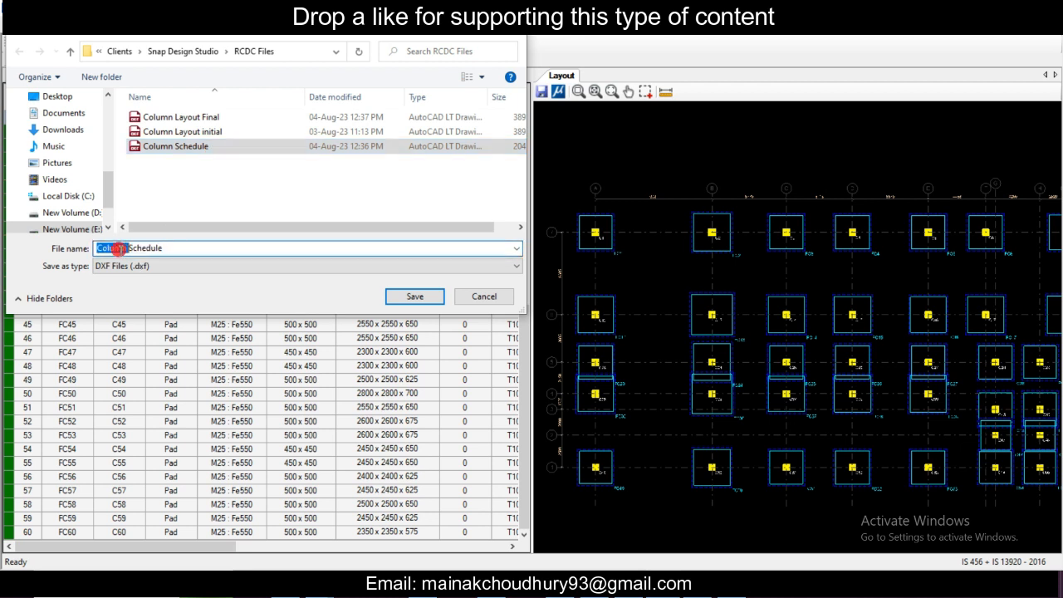
{"action": "type", "text": "Footing"}
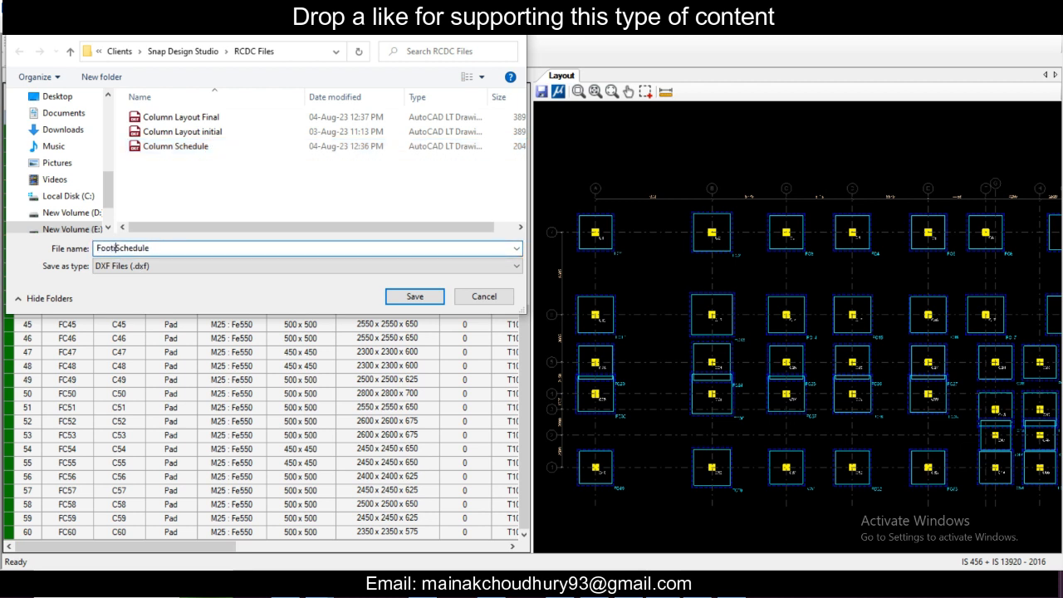
{"action": "double_click", "coordinate": [147, 249]}
{"action": "type", "text": "Layout"}
{"action": "left_click", "coordinate": [407, 297]}
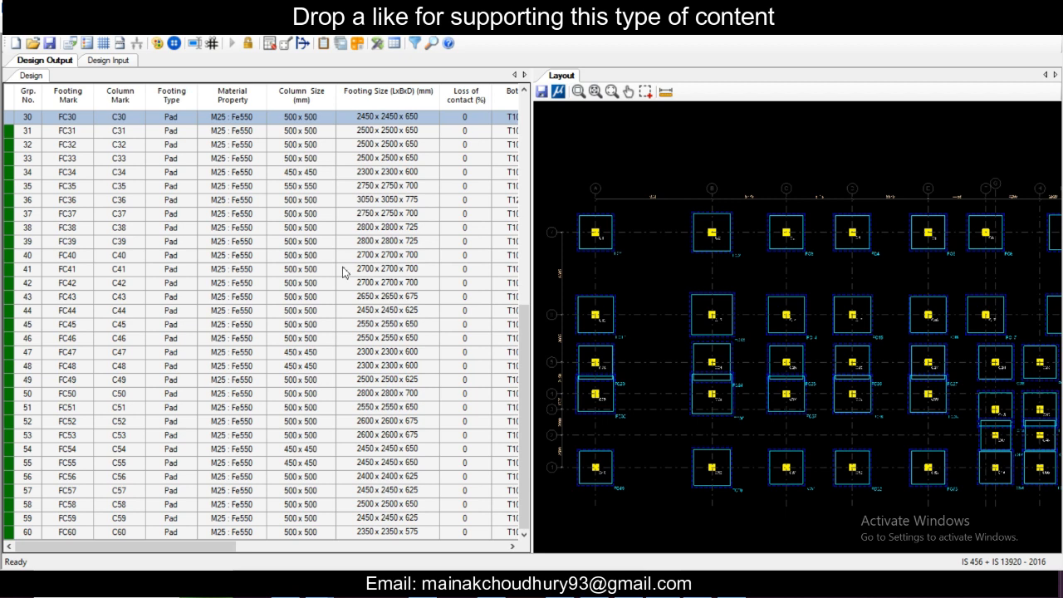
Step: Generate a horizontal text schedule of the footings
{"action": "left_click_drag", "start_coordinate": [215, 546], "coordinate": [166, 537]}
{"action": "left_click", "coordinate": [189, 30]}
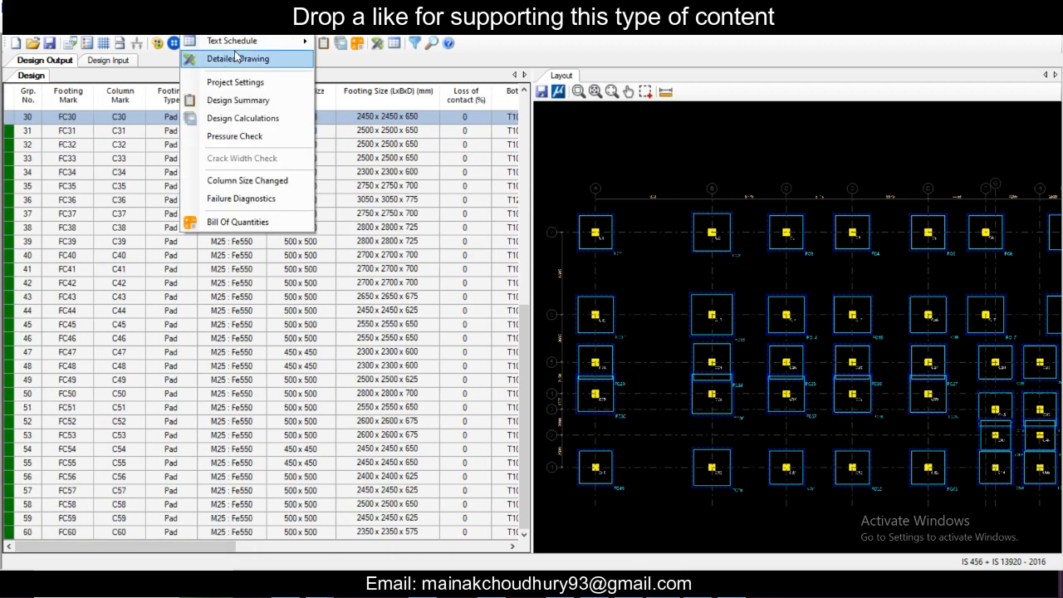
{"action": "mouse_move", "coordinate": [274, 43]}
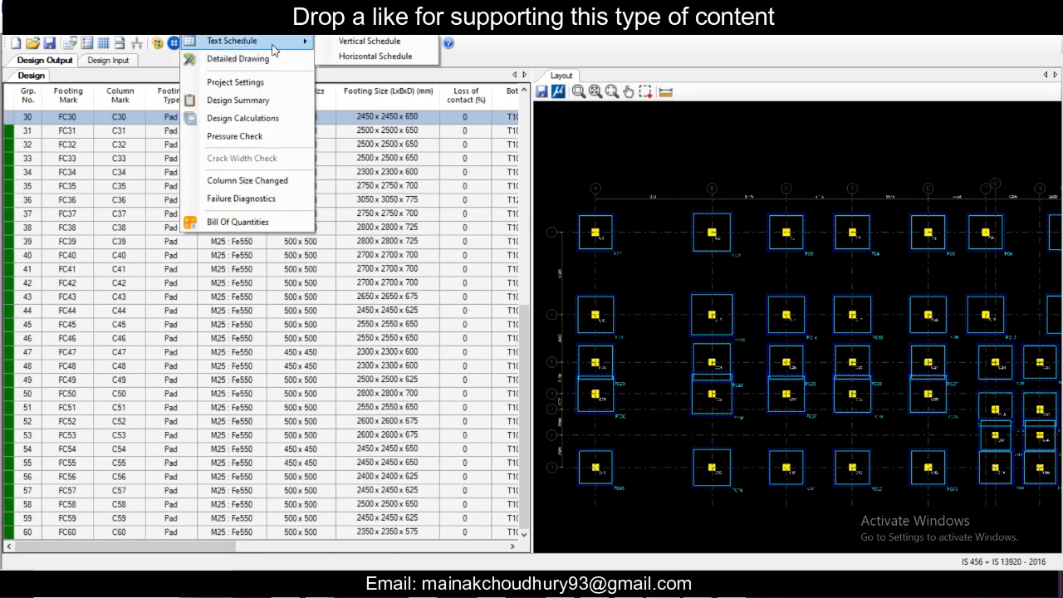
{"action": "left_click", "coordinate": [335, 57]}
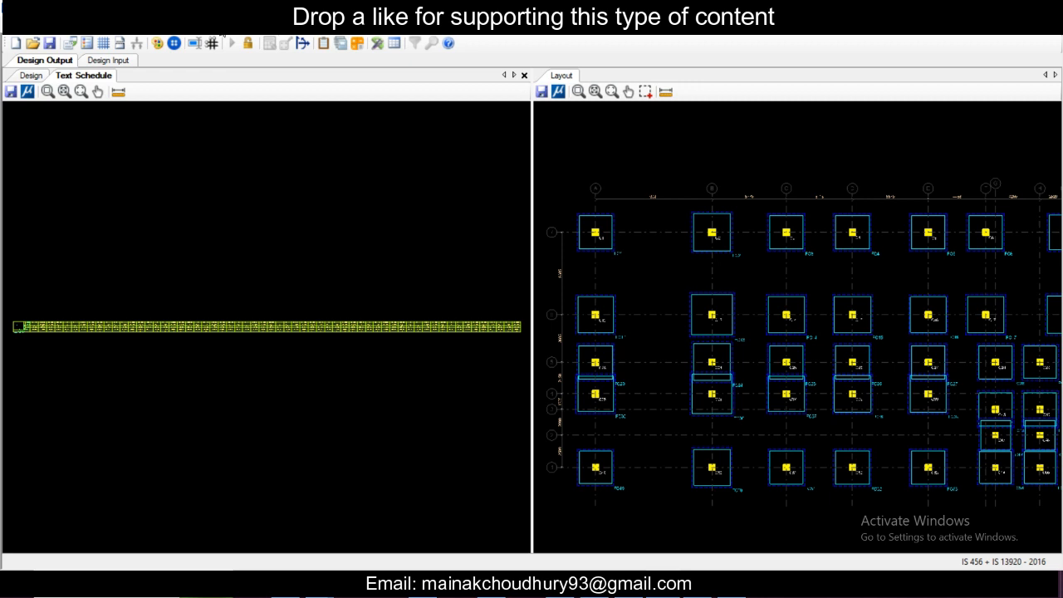
Step: Generate the footing text schedule in vertical format and try to export it
{"action": "left_click", "coordinate": [218, 28]}
{"action": "left_click", "coordinate": [357, 42]}
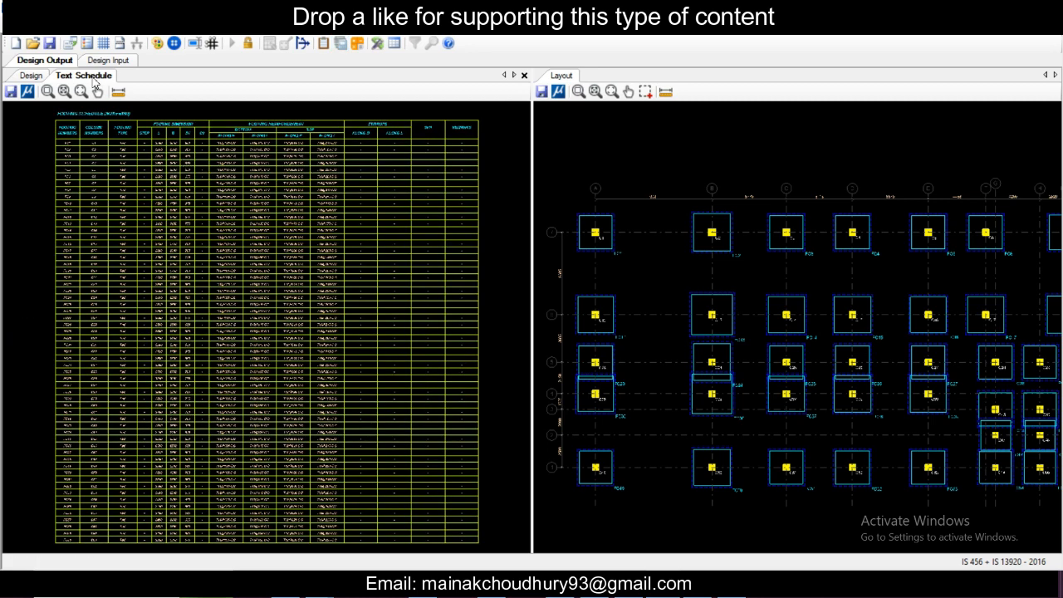
{"action": "left_click", "coordinate": [10, 91]}
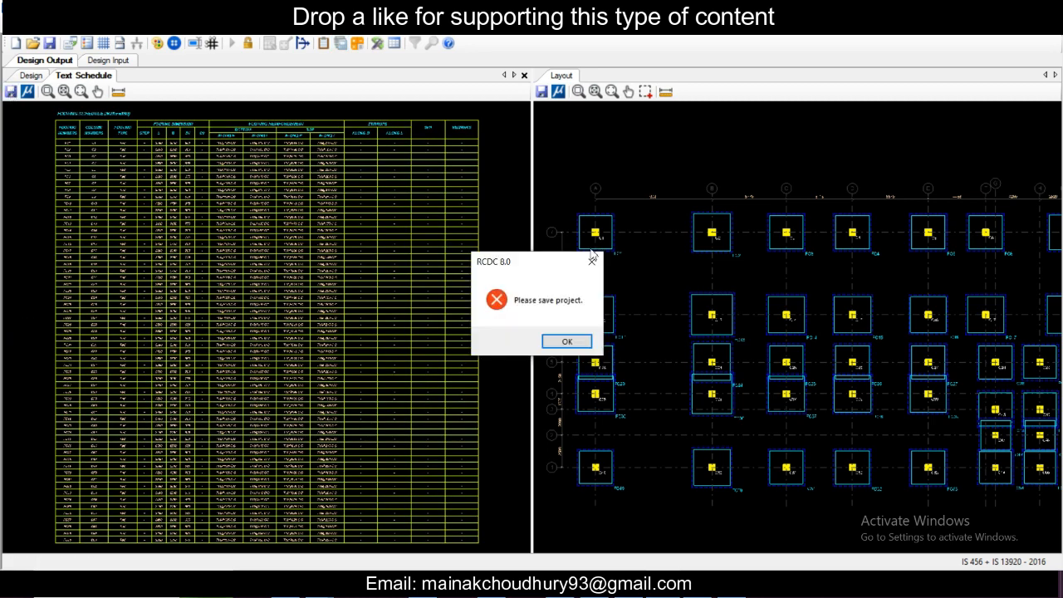
{"action": "left_click", "coordinate": [591, 260]}
Step: Save the project as Footing Design in the RCDC Files folder
{"action": "left_click", "coordinate": [15, 38]}
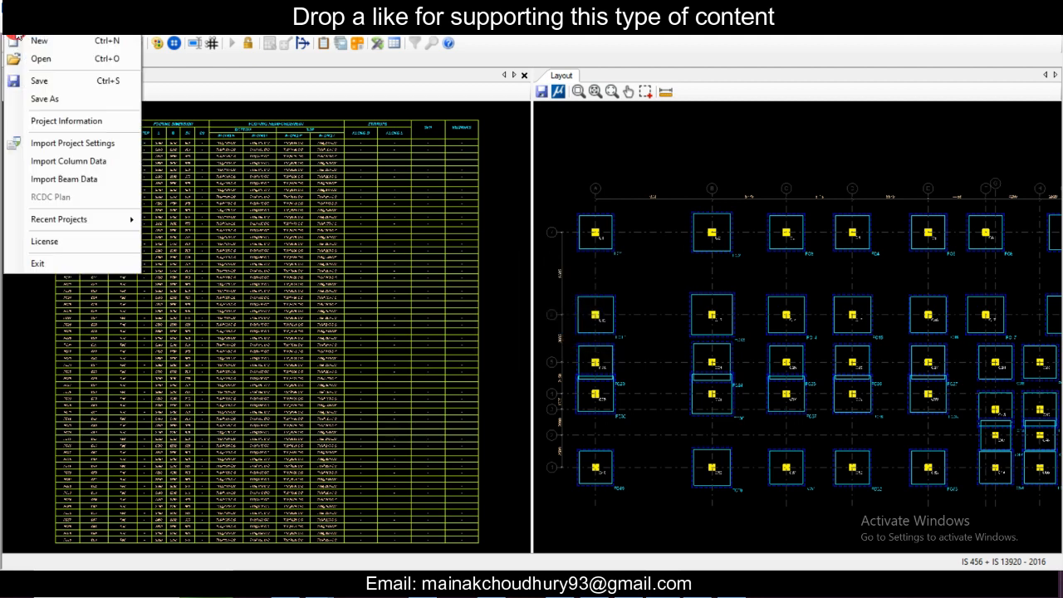
{"action": "left_click", "coordinate": [36, 99]}
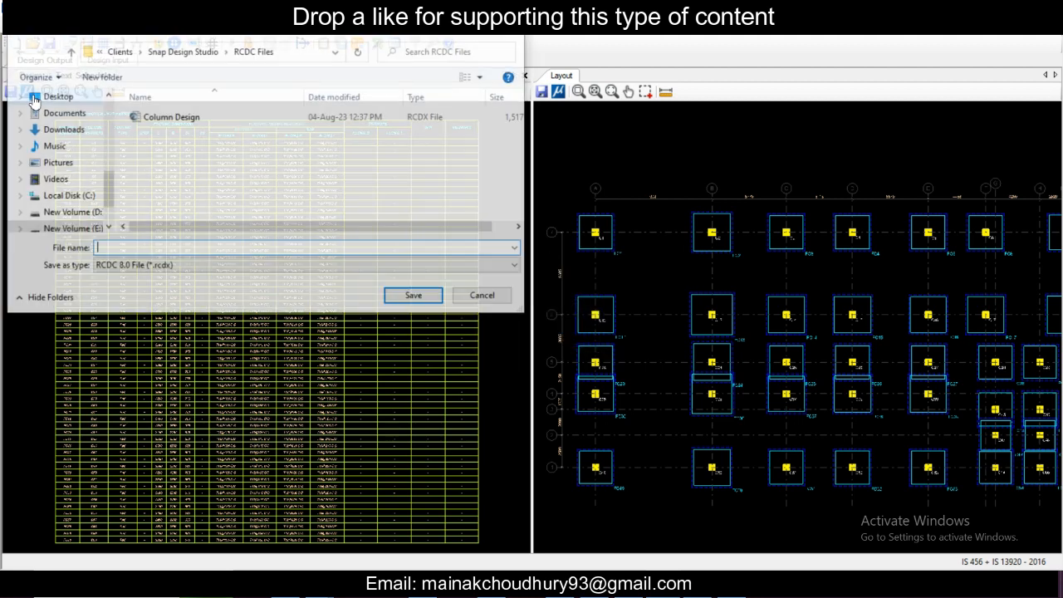
{"action": "left_click", "coordinate": [174, 120]}
{"action": "double_click", "coordinate": [114, 247]}
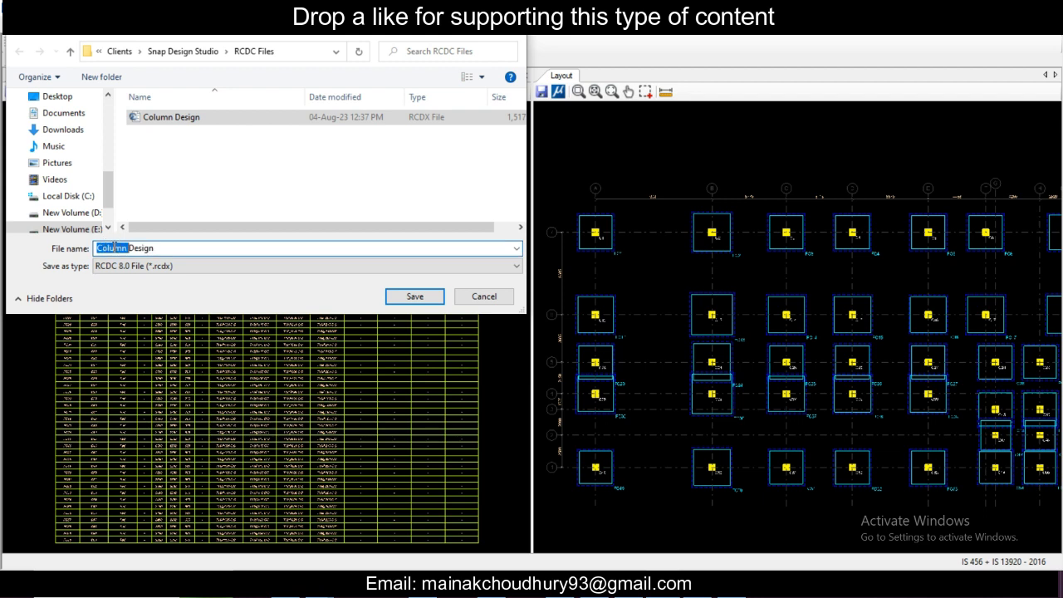
{"action": "type", "text": "Footing"}
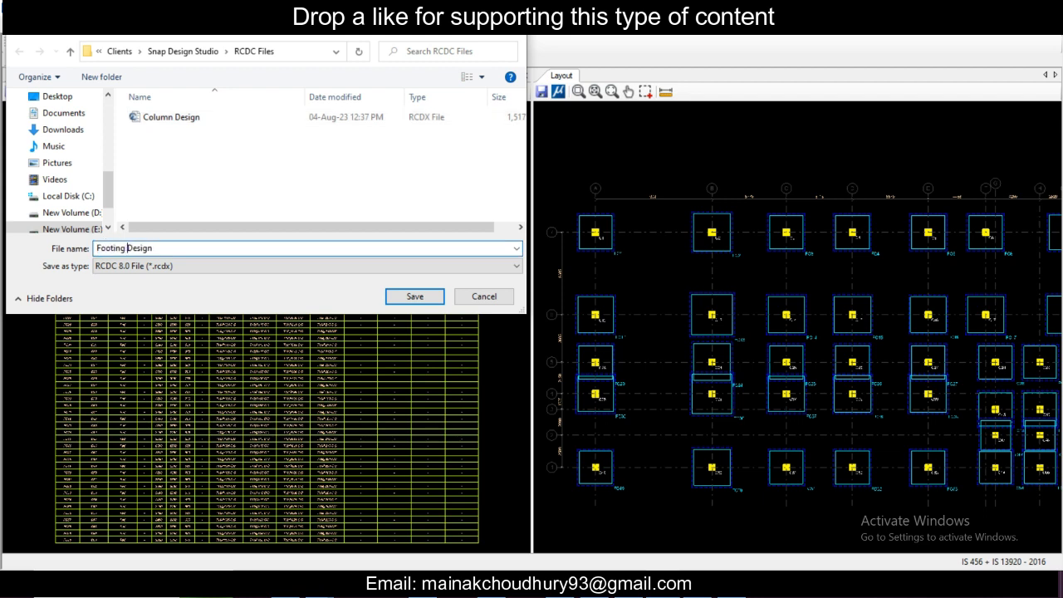
{"action": "left_click", "coordinate": [434, 302]}
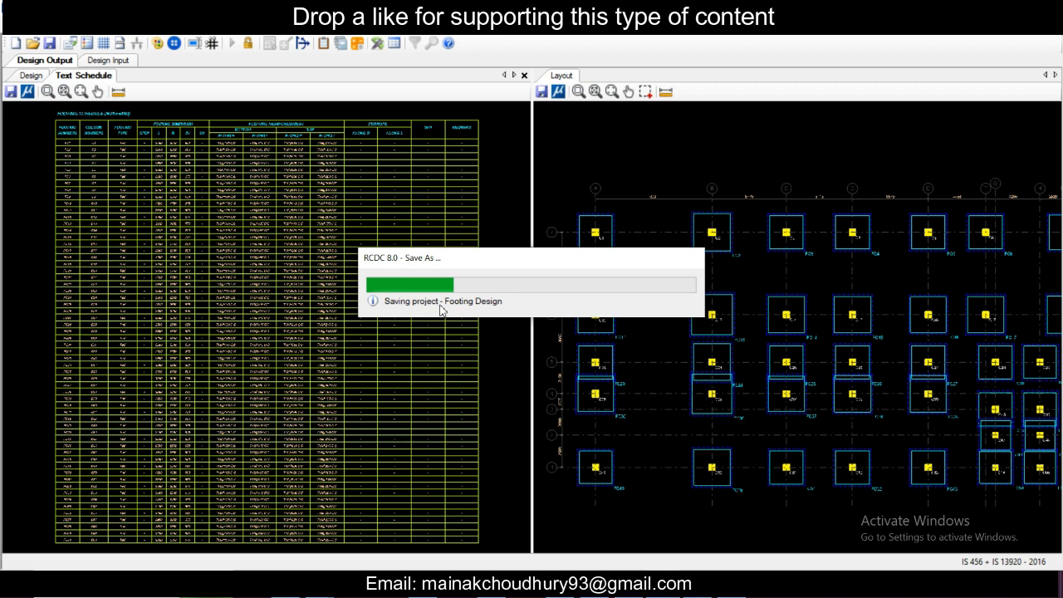
Step: Export the vertical text schedule as a DXF file named Footing Schedule in the RCDC Files folder
{"action": "left_click", "coordinate": [11, 93]}
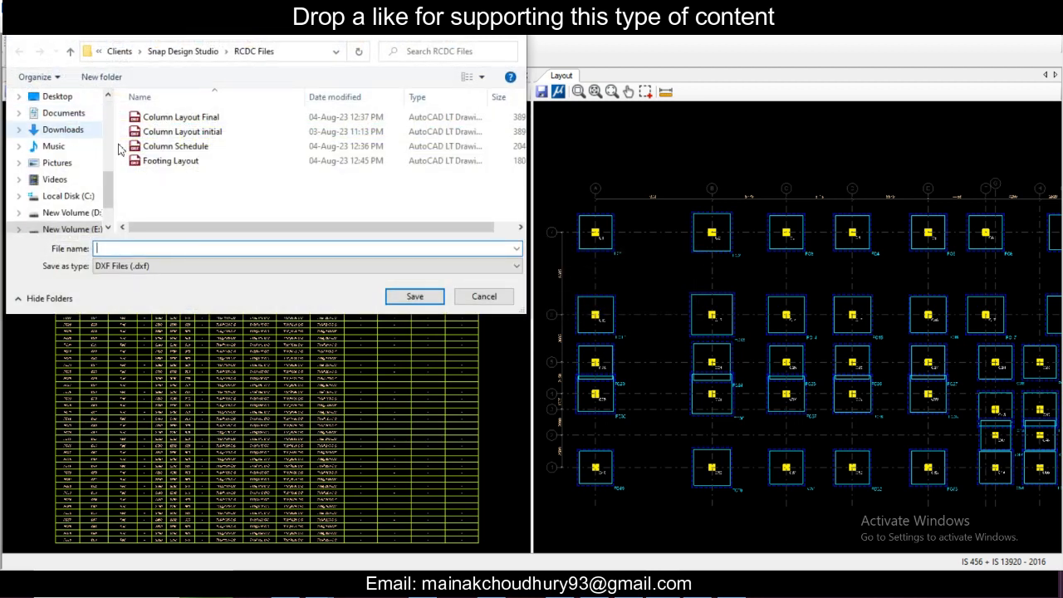
{"action": "left_click", "coordinate": [158, 163]}
{"action": "left_click", "coordinate": [136, 247]}
{"action": "double_click", "coordinate": [139, 248]}
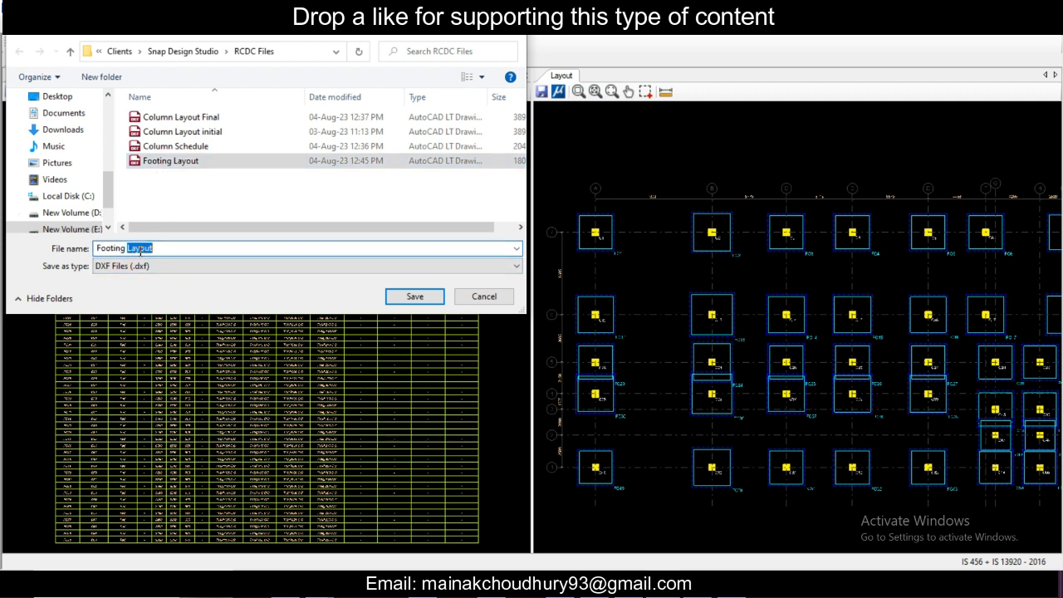
{"action": "type", "text": "Schedule"}
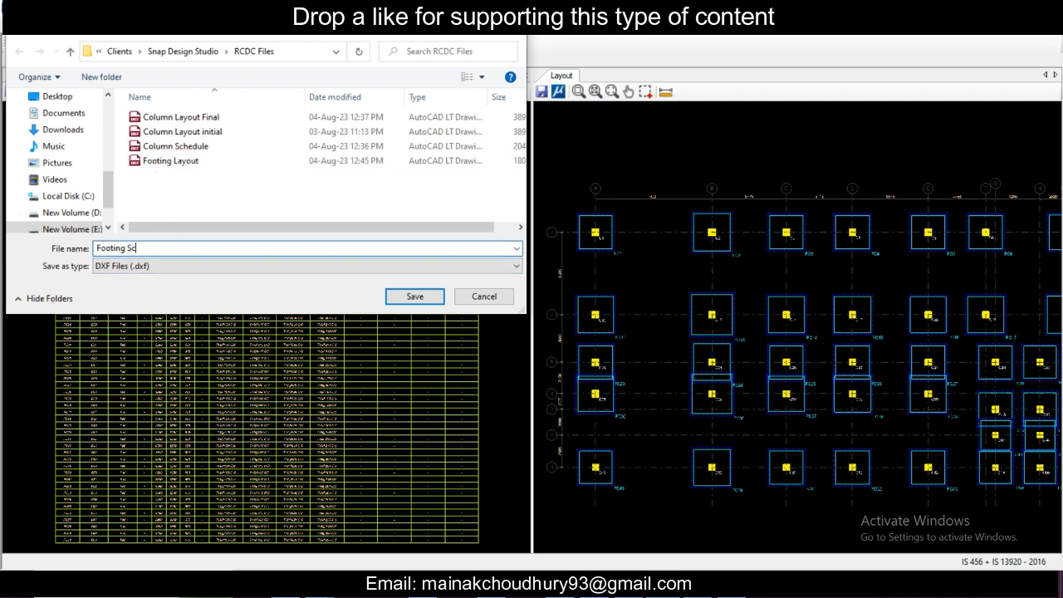
{"action": "left_click", "coordinate": [397, 297]}
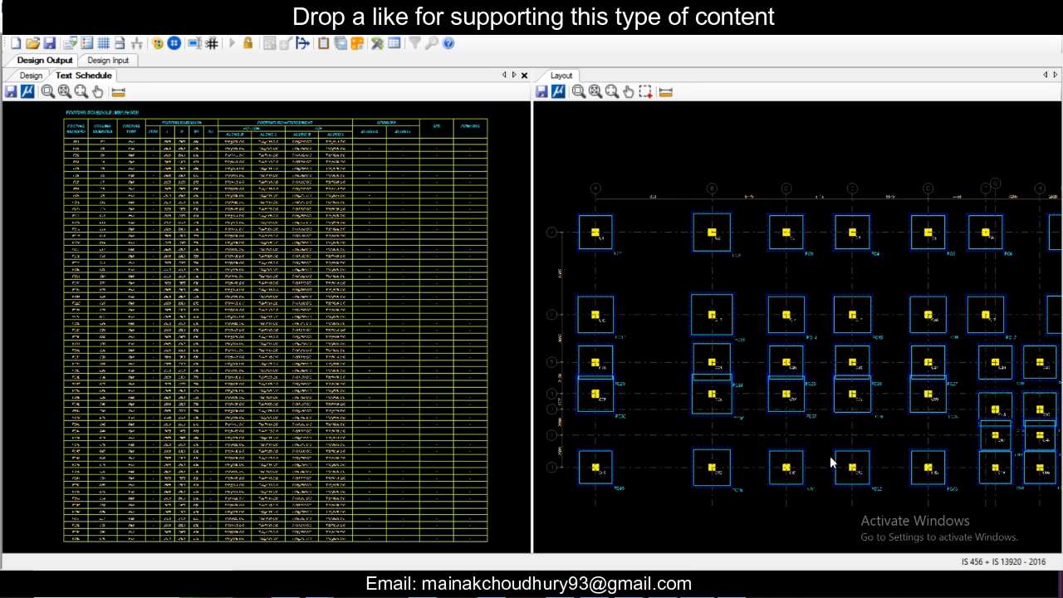
Step: Start a new project named HUMBLE COW MILK FACTORY for client HUMBLE MILK, and fill in the engineer's name
{"action": "left_click", "coordinate": [20, 38]}
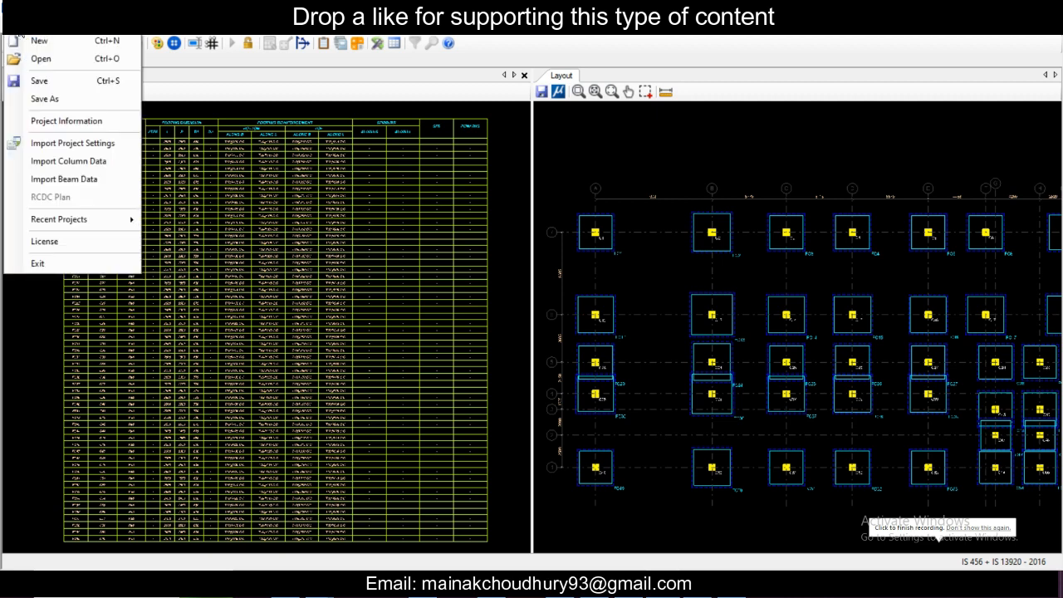
{"action": "left_click", "coordinate": [93, 41]}
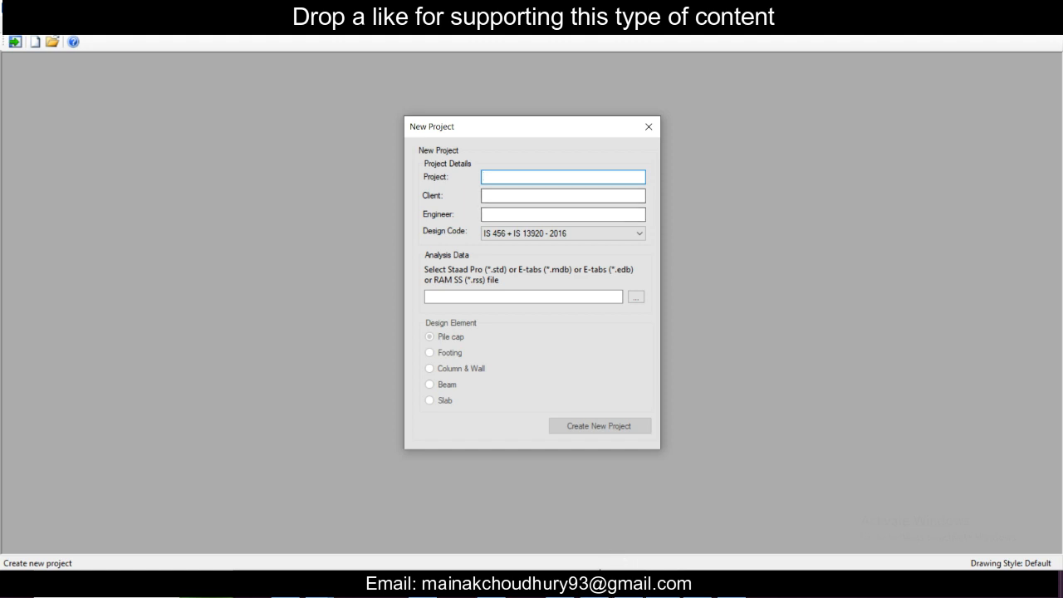
{"action": "left_click", "coordinate": [616, 585]}
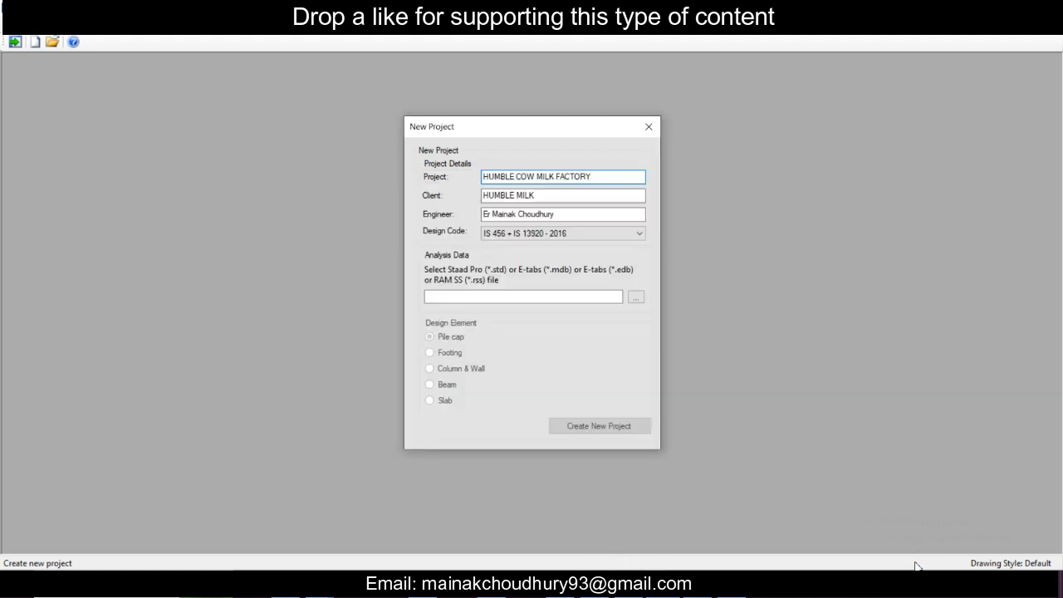
Step: Load the STAAD analysis file 1st Try from the Staad File folder as the project's analysis data
{"action": "left_click", "coordinate": [635, 296]}
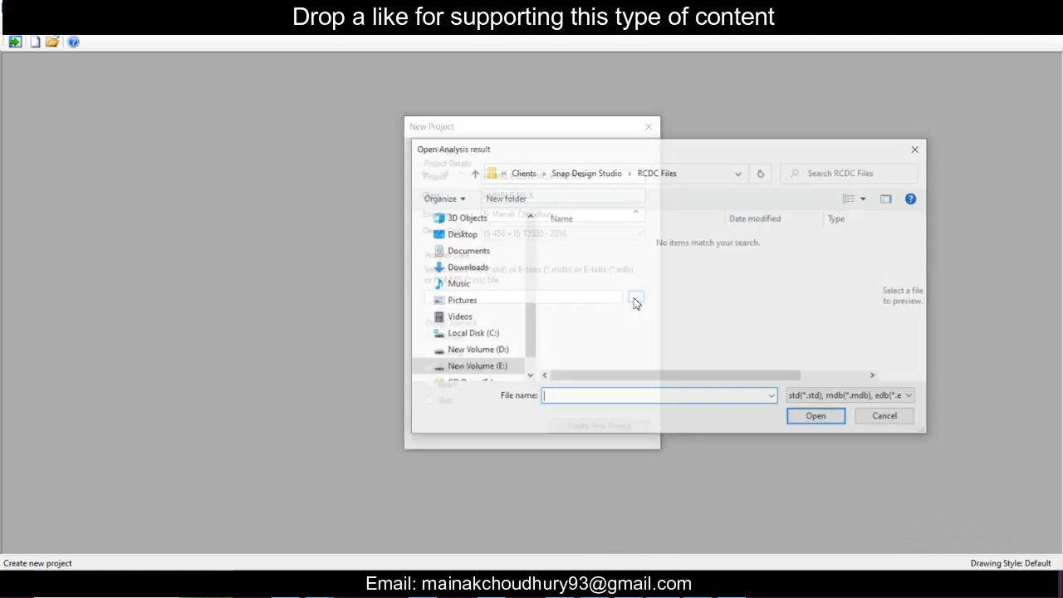
{"action": "left_click", "coordinate": [604, 174]}
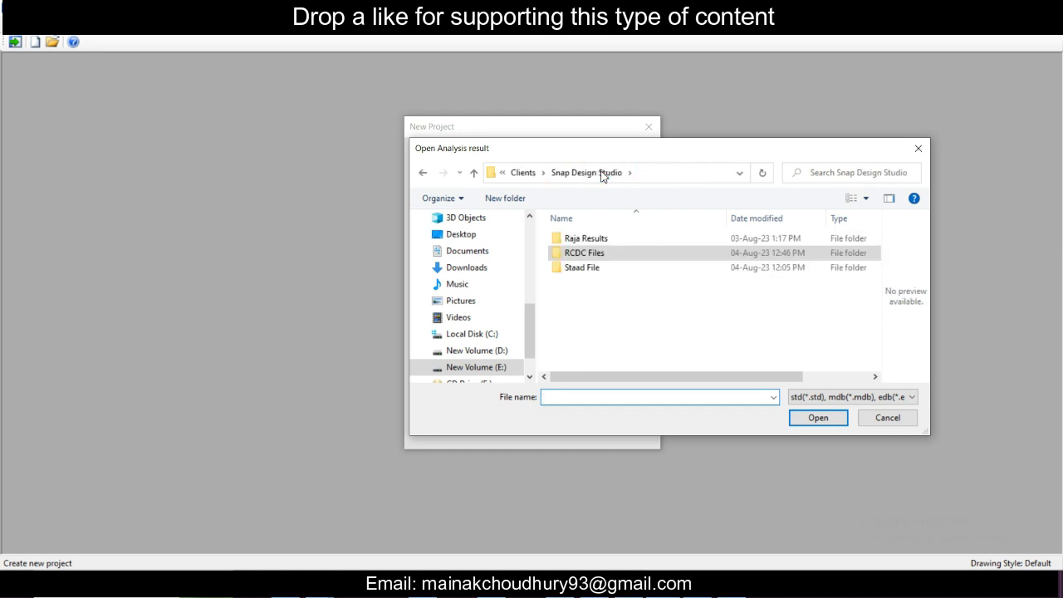
{"action": "double_click", "coordinate": [586, 268]}
{"action": "left_click", "coordinate": [581, 238]}
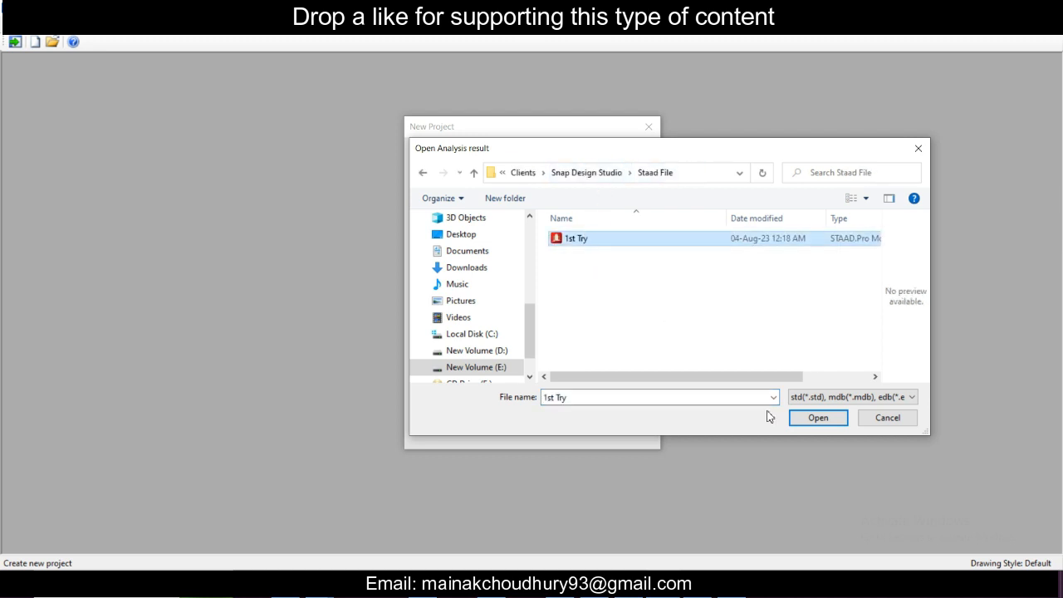
{"action": "left_click", "coordinate": [814, 425]}
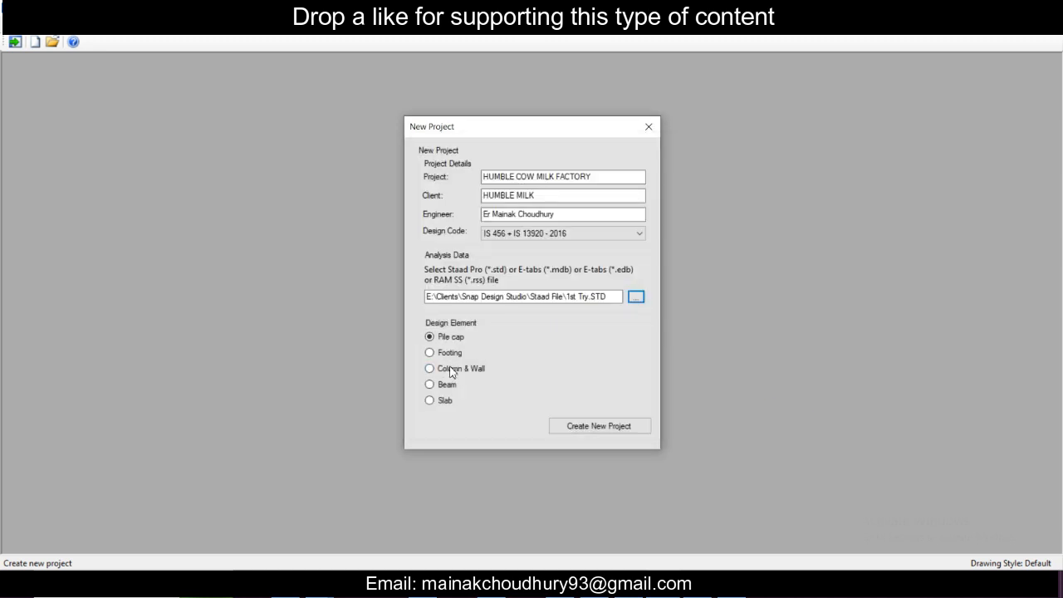
Step: Create the project with Beam as the design element and only the 0m level selected
{"action": "left_click", "coordinate": [441, 386]}
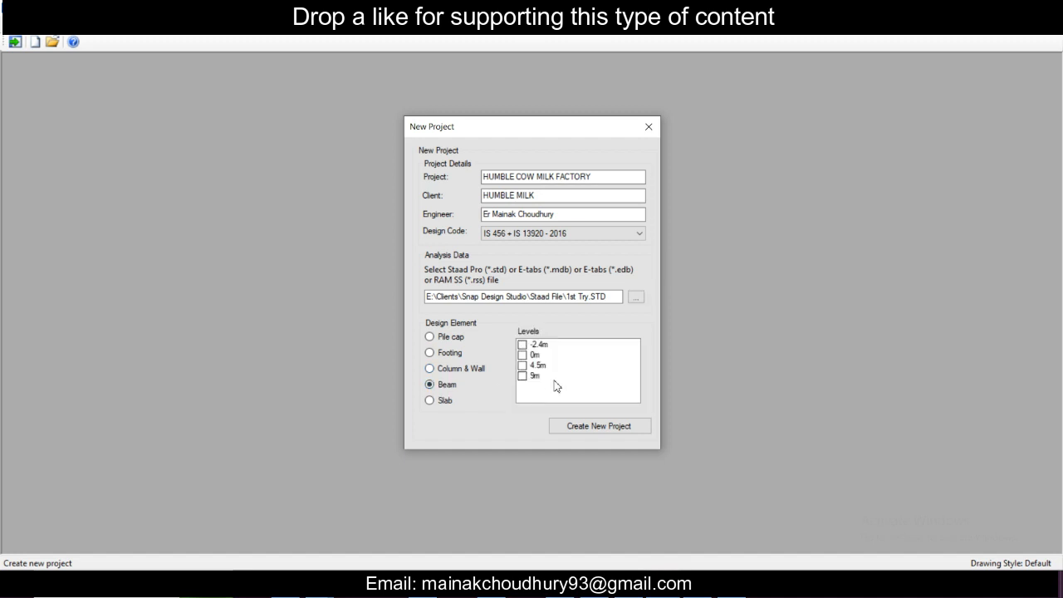
{"action": "left_click", "coordinate": [524, 356]}
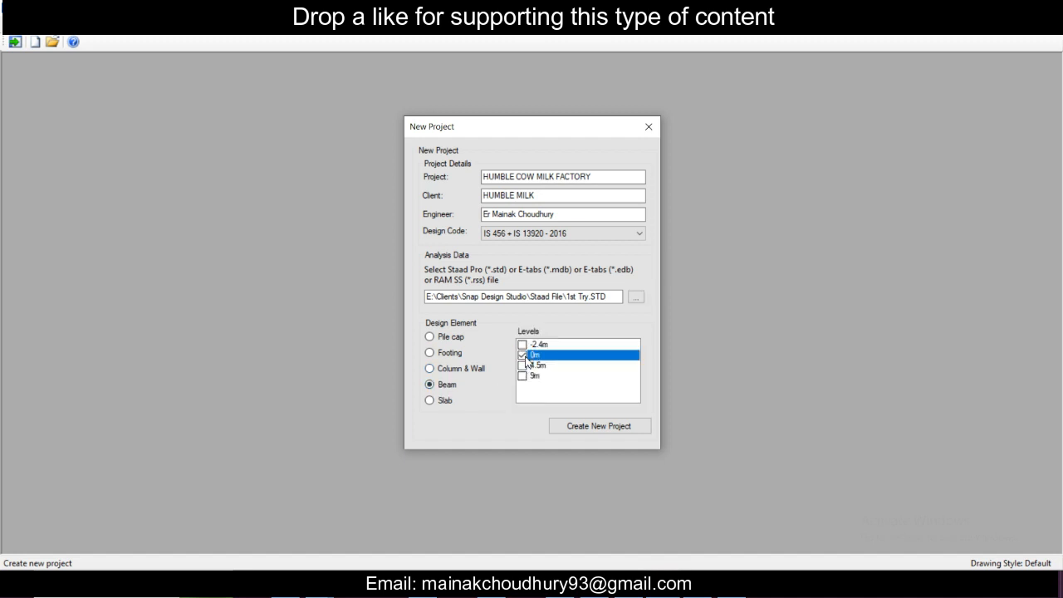
{"action": "left_click", "coordinate": [595, 426]}
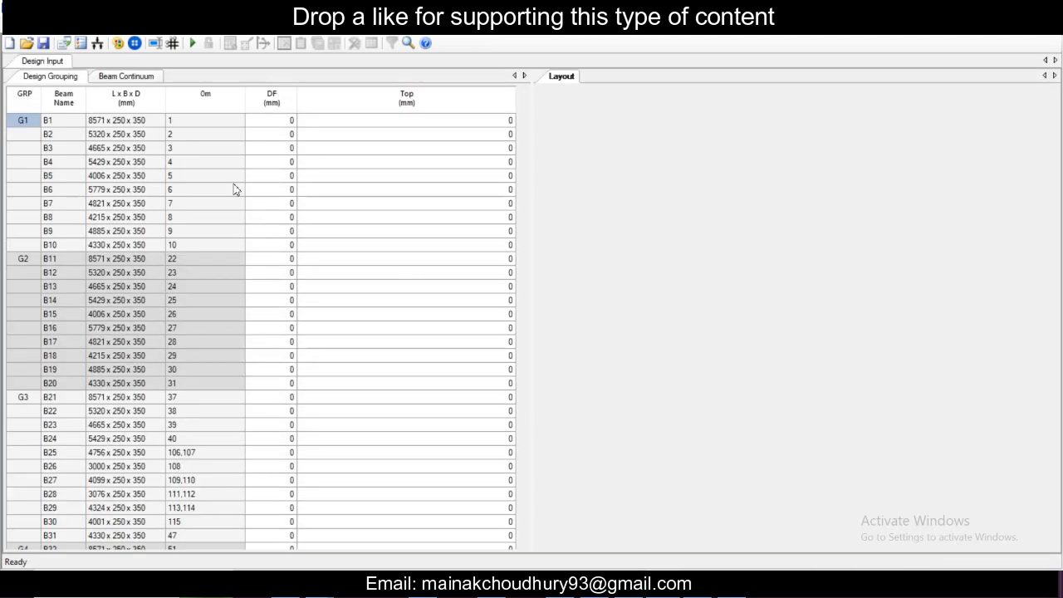
Step: Save the beam project in the RCDC Files folder, reusing the Column Design file name with PB in place of Column
{"action": "left_click", "coordinate": [15, 34]}
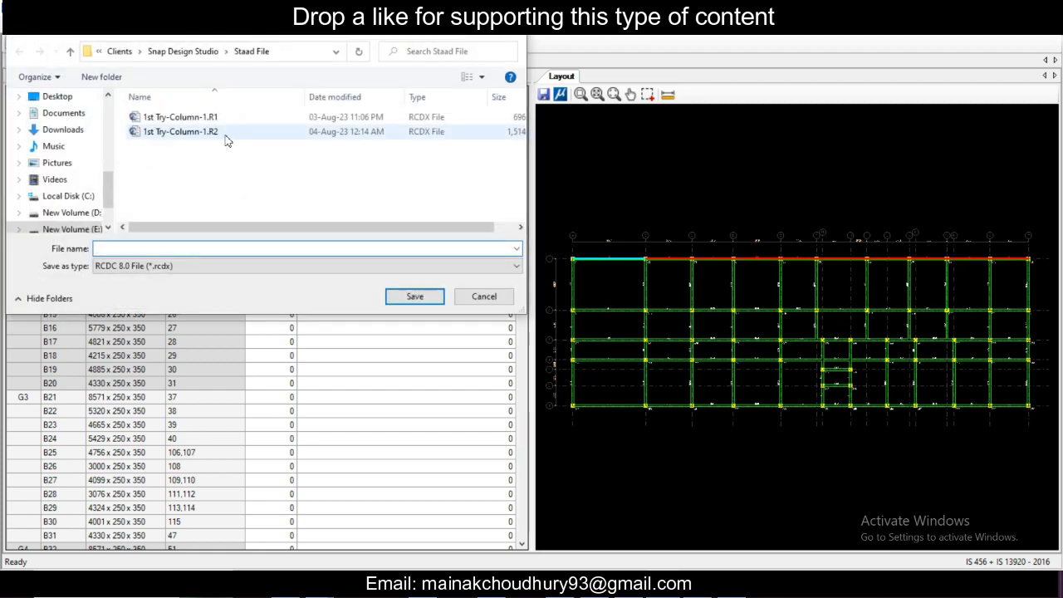
{"action": "left_click", "coordinate": [193, 55]}
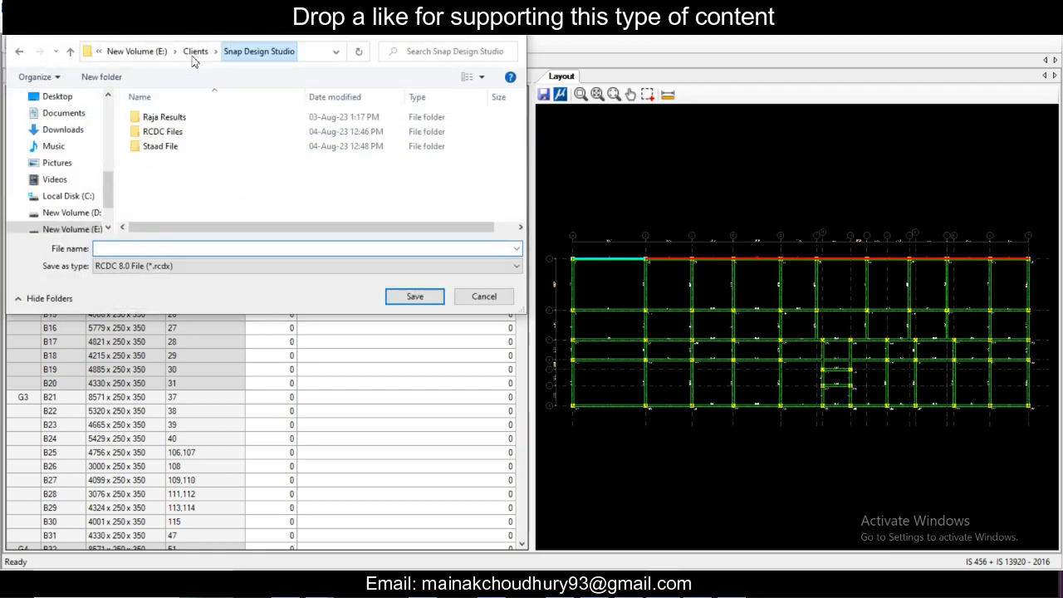
{"action": "double_click", "coordinate": [200, 131]}
{"action": "left_click", "coordinate": [197, 123]}
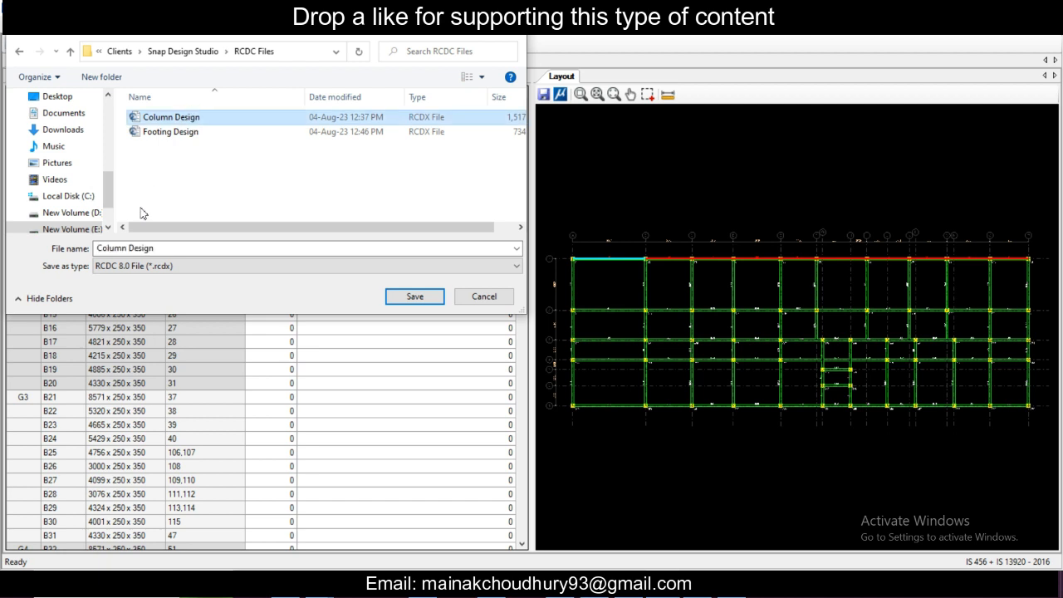
{"action": "double_click", "coordinate": [117, 248]}
{"action": "type", "text": "PB"}
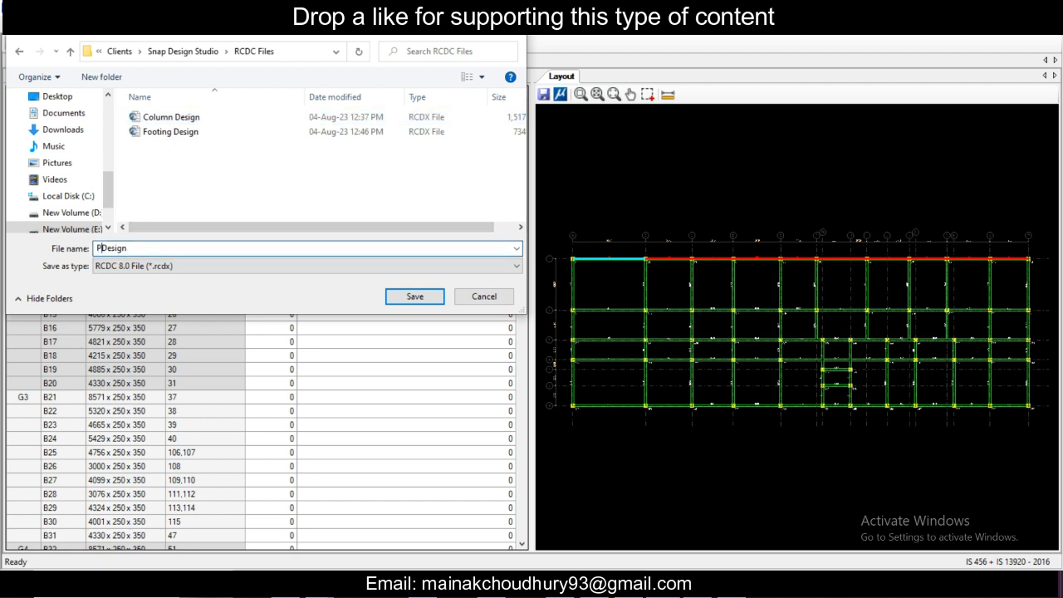
{"action": "left_click", "coordinate": [415, 299]}
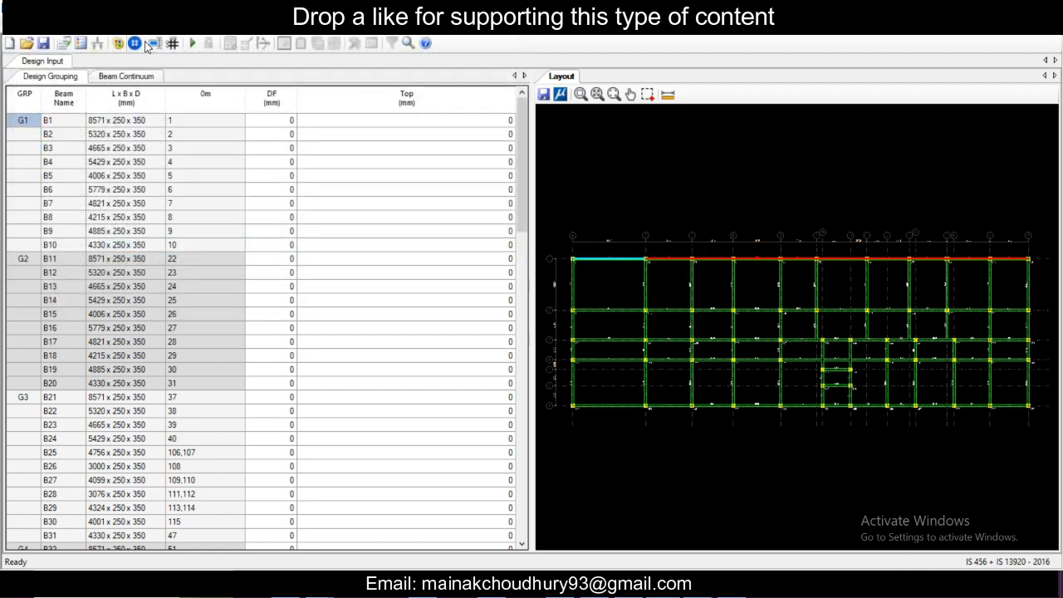
Step: Set the steel grade to Fe550 in the beams' general and reinforcement settings
{"action": "left_click", "coordinate": [49, 28]}
{"action": "left_click", "coordinate": [54, 41]}
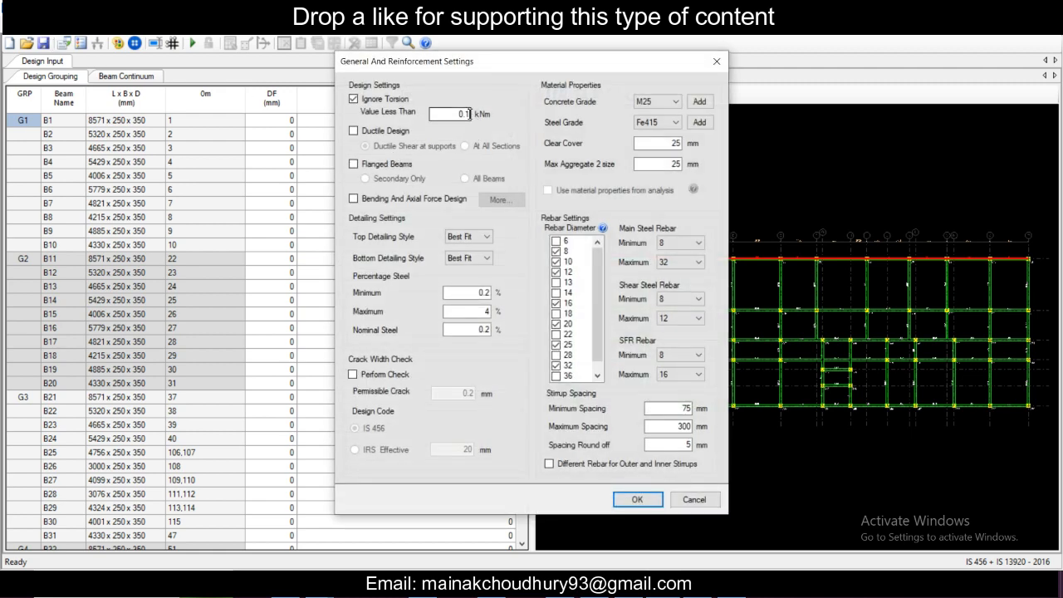
{"action": "left_click", "coordinate": [671, 122]}
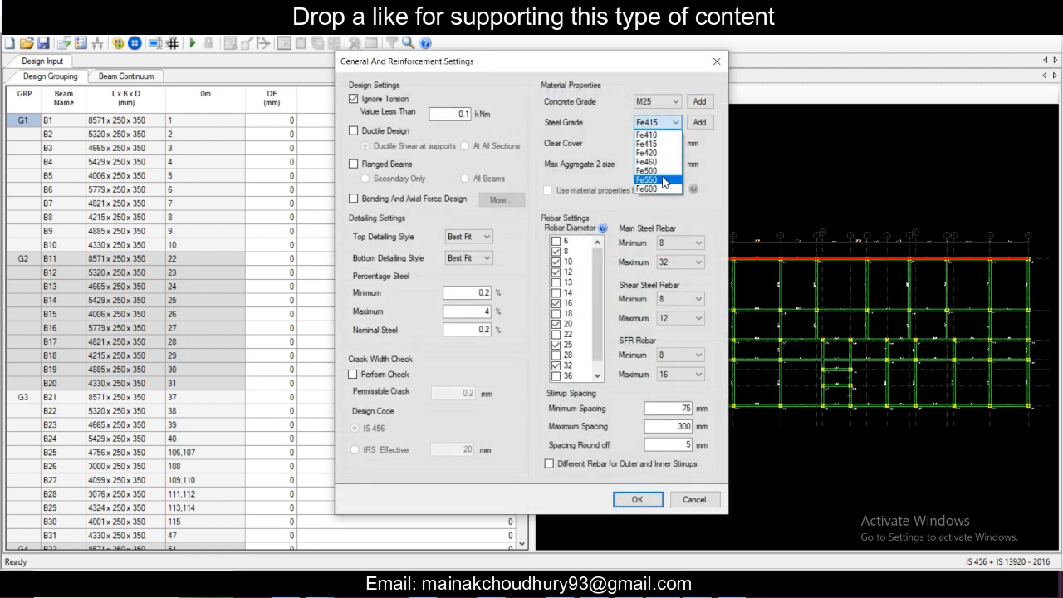
{"action": "left_click", "coordinate": [665, 181]}
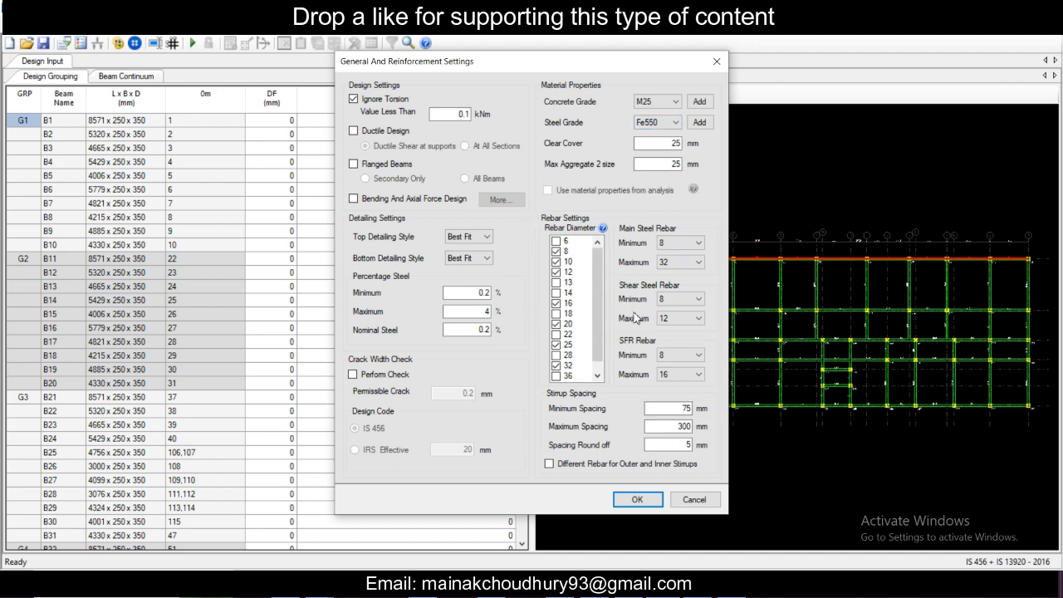
{"action": "left_click", "coordinate": [636, 501]}
Step: Assign the Earthquake X load type to LOAD 1: SLX and LOAD 2: SL-X in the basic load cases
{"action": "left_click", "coordinate": [43, 42]}
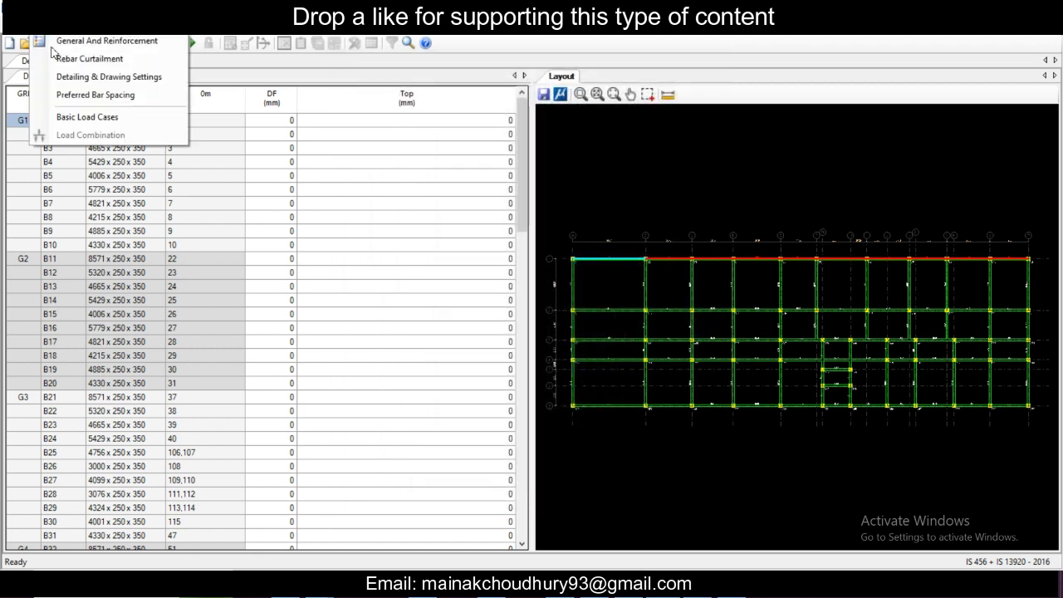
{"action": "left_click", "coordinate": [88, 119]}
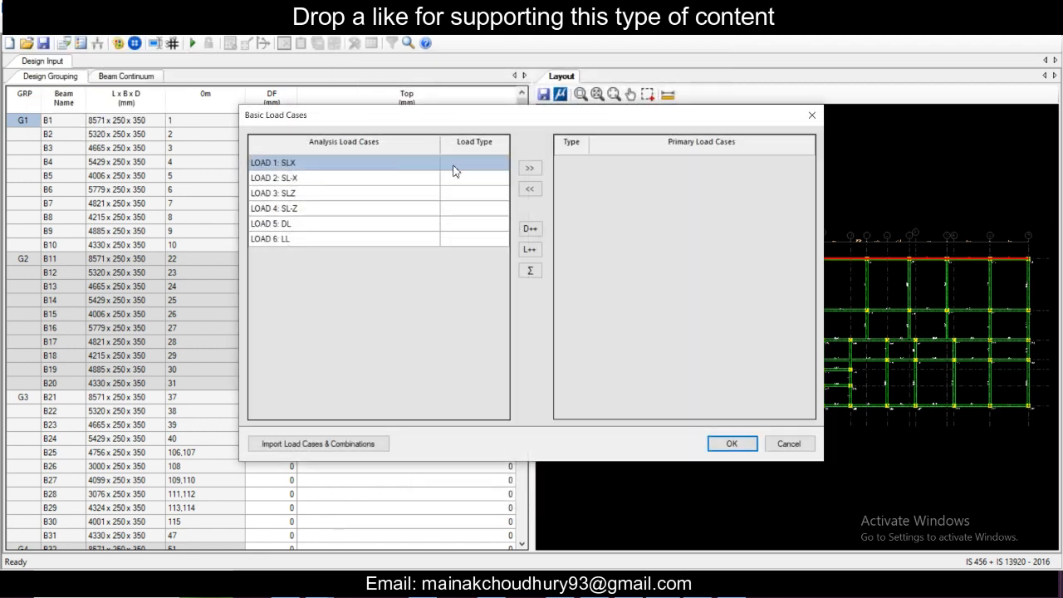
{"action": "left_click", "coordinate": [473, 164]}
{"action": "left_click", "coordinate": [506, 168]}
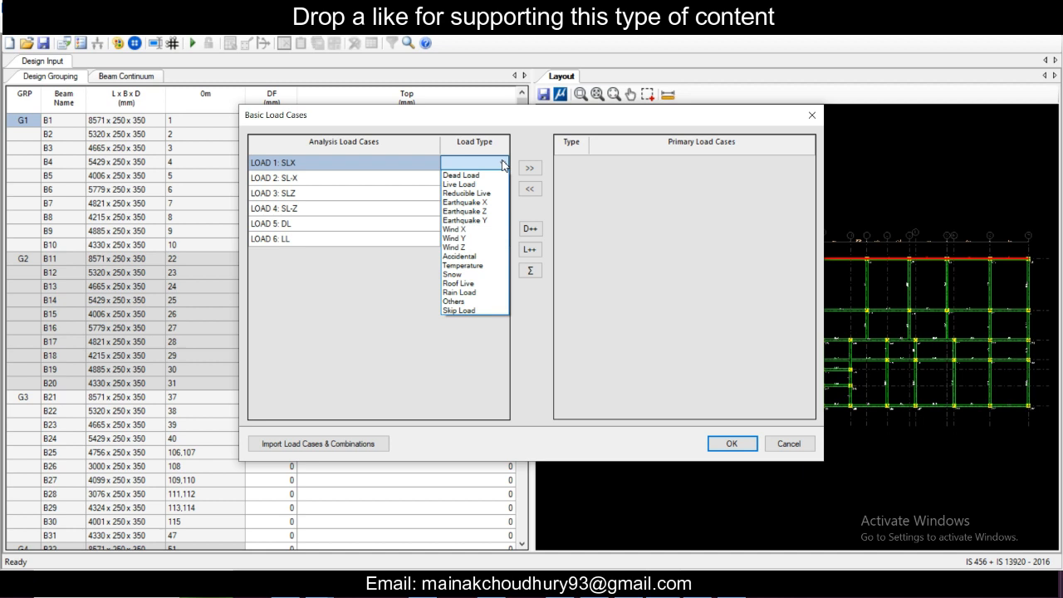
{"action": "left_click", "coordinate": [490, 204]}
{"action": "left_click", "coordinate": [503, 179]}
{"action": "left_click", "coordinate": [503, 181]}
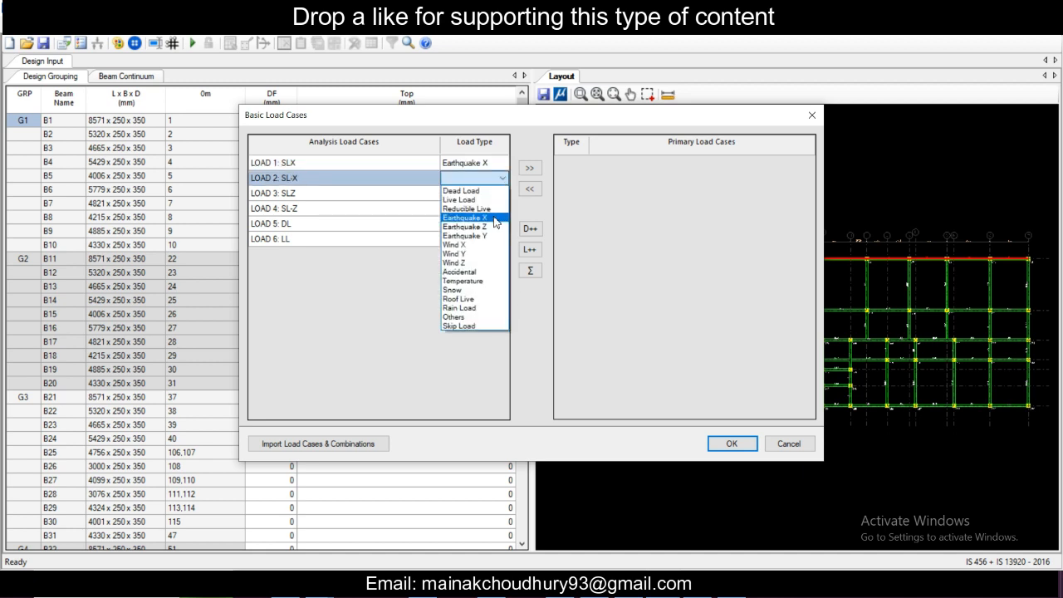
{"action": "left_click", "coordinate": [496, 189]}
{"action": "left_click", "coordinate": [502, 179]}
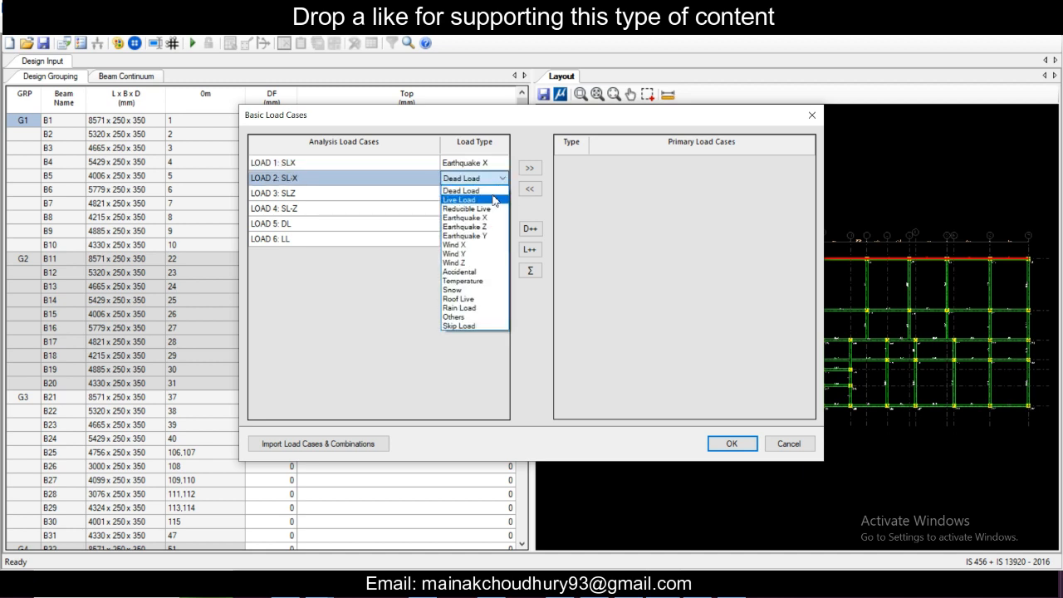
{"action": "left_click", "coordinate": [498, 206]}
Step: Assign the Earthquake Z load type to LOAD 3: SLZ and LOAD 4: SL-Z
{"action": "left_click", "coordinate": [498, 194]}
{"action": "left_click", "coordinate": [503, 193]}
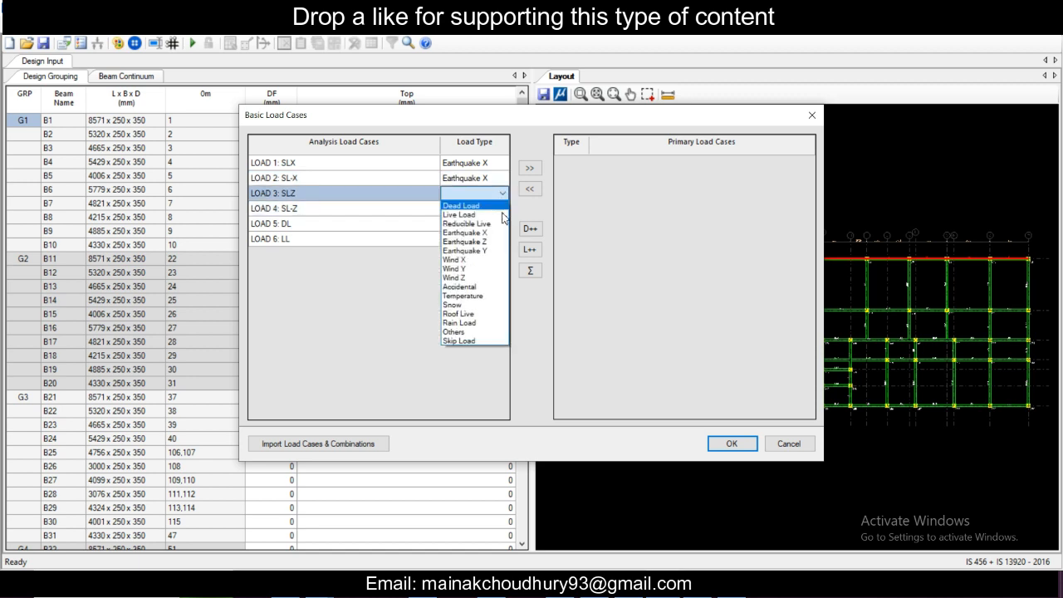
{"action": "left_click", "coordinate": [496, 242]}
{"action": "left_click", "coordinate": [499, 209]}
{"action": "left_click", "coordinate": [503, 209]}
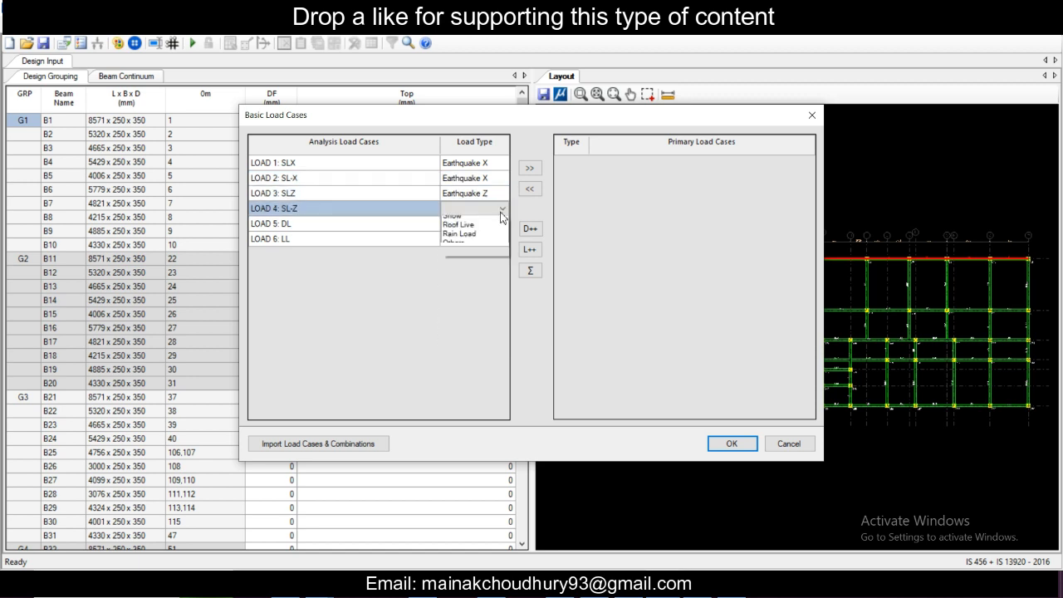
{"action": "left_click", "coordinate": [497, 258]}
Step: Assign Dead Load to LOAD 5: DL and Live Load to LOAD 6: LL
{"action": "left_click", "coordinate": [497, 223]}
{"action": "left_click", "coordinate": [503, 223]}
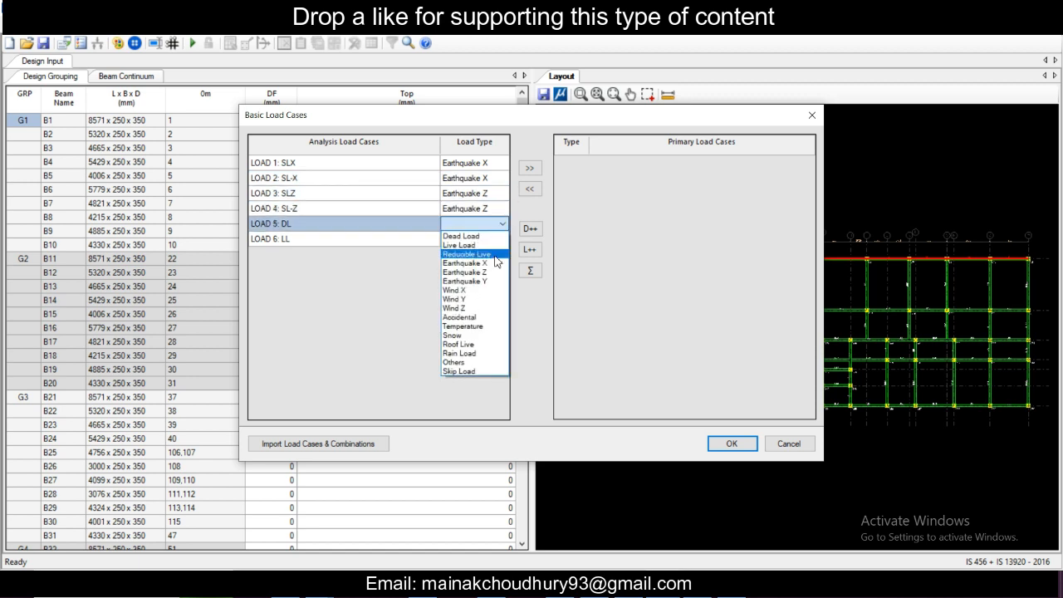
{"action": "left_click", "coordinate": [496, 237]}
{"action": "left_click", "coordinate": [501, 240]}
{"action": "left_click", "coordinate": [502, 239]}
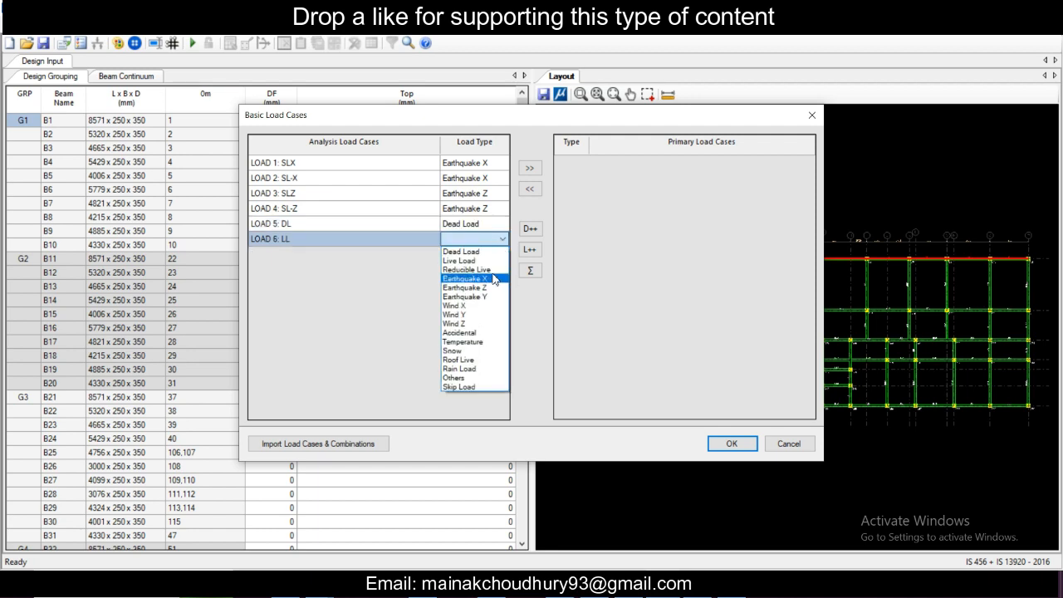
{"action": "left_click", "coordinate": [465, 259]}
Step: Add all six analysis load cases to the primary load cases and accept them
{"action": "left_click_drag", "start_coordinate": [378, 167], "coordinate": [384, 241]}
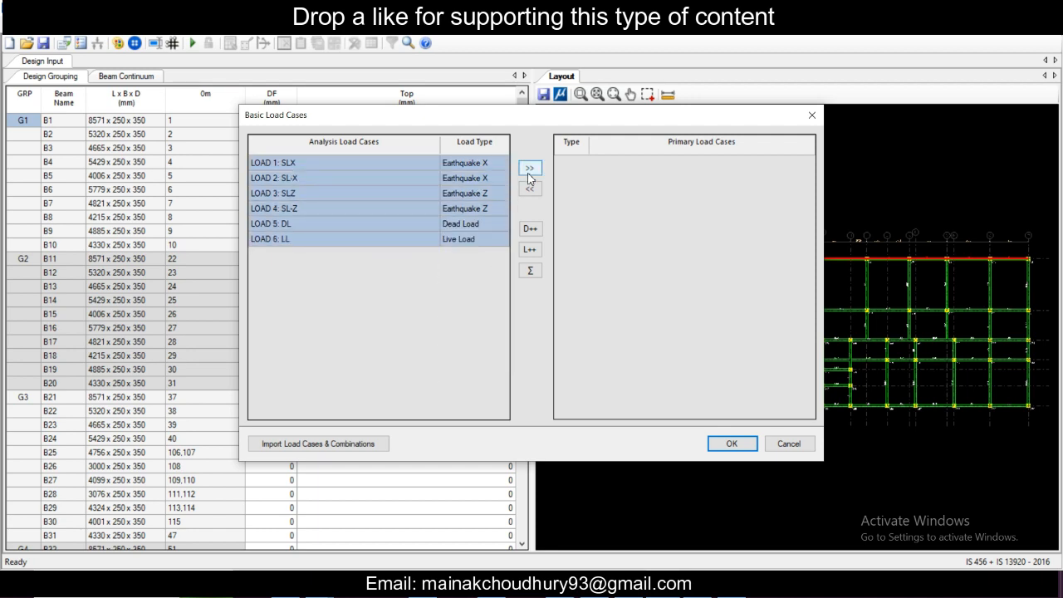
{"action": "left_click", "coordinate": [530, 168]}
{"action": "left_click", "coordinate": [726, 444]}
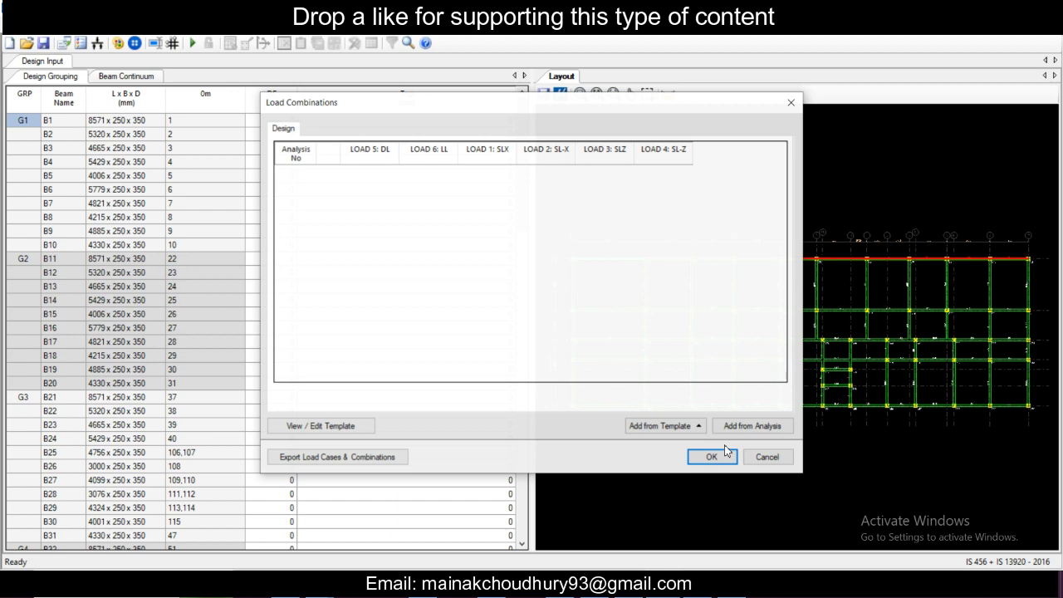
Step: Add the design load combinations from the template and accept them
{"action": "left_click", "coordinate": [681, 425]}
{"action": "left_click", "coordinate": [649, 386]}
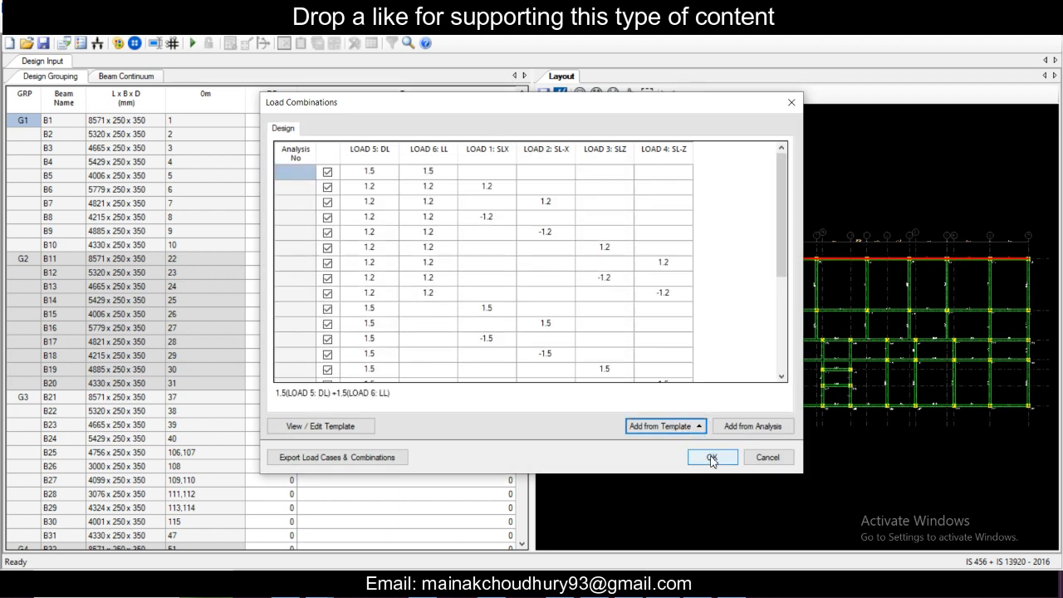
{"action": "left_click", "coordinate": [712, 459]}
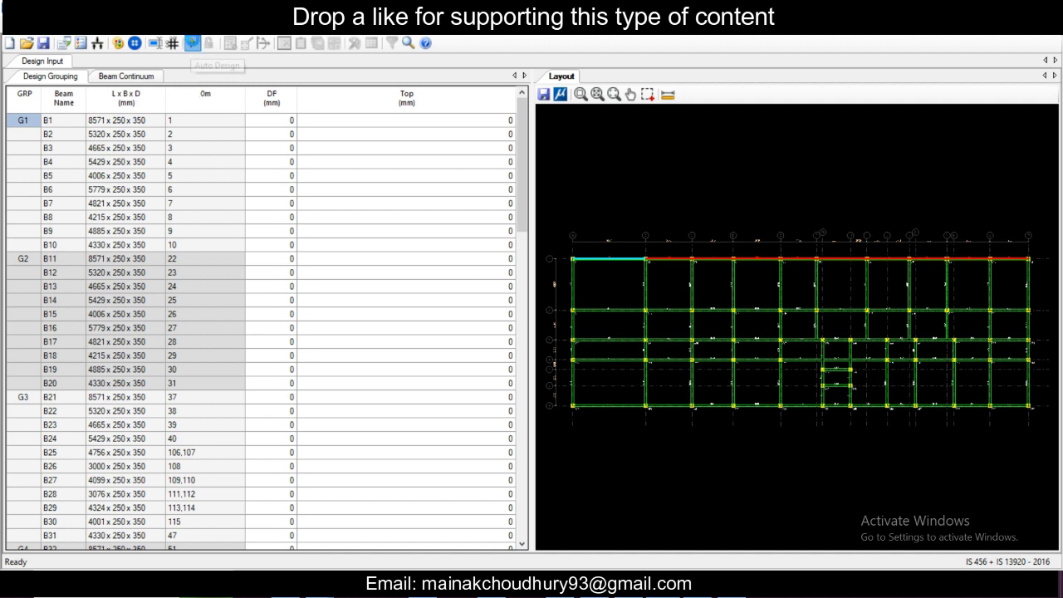
Step: Run Auto Design on the 0m level beams, dismiss the beam failure report and review the reinforcement results
{"action": "left_click", "coordinate": [192, 42]}
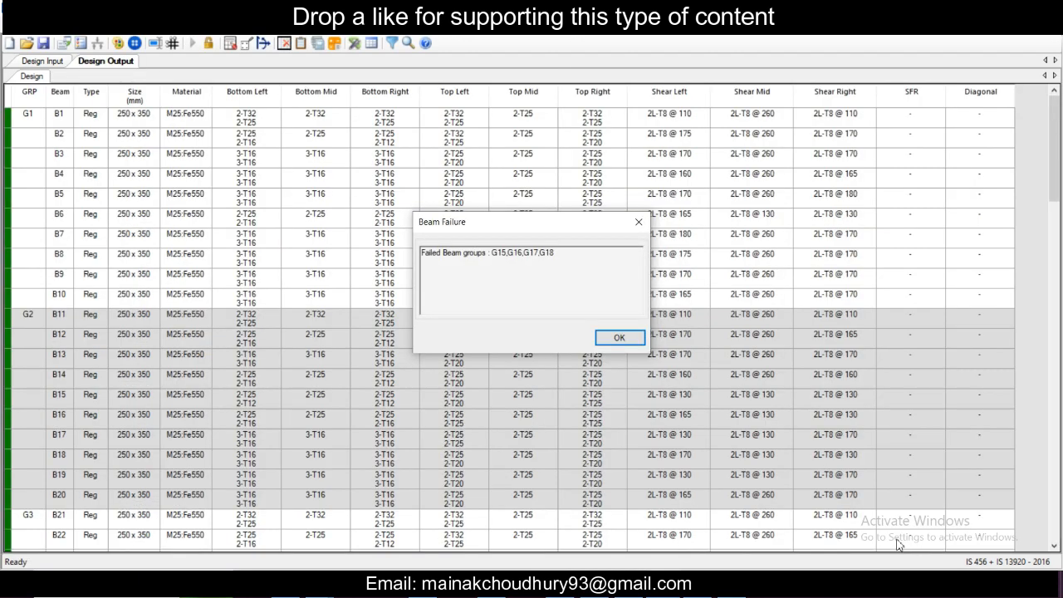
{"action": "left_click", "coordinate": [618, 336]}
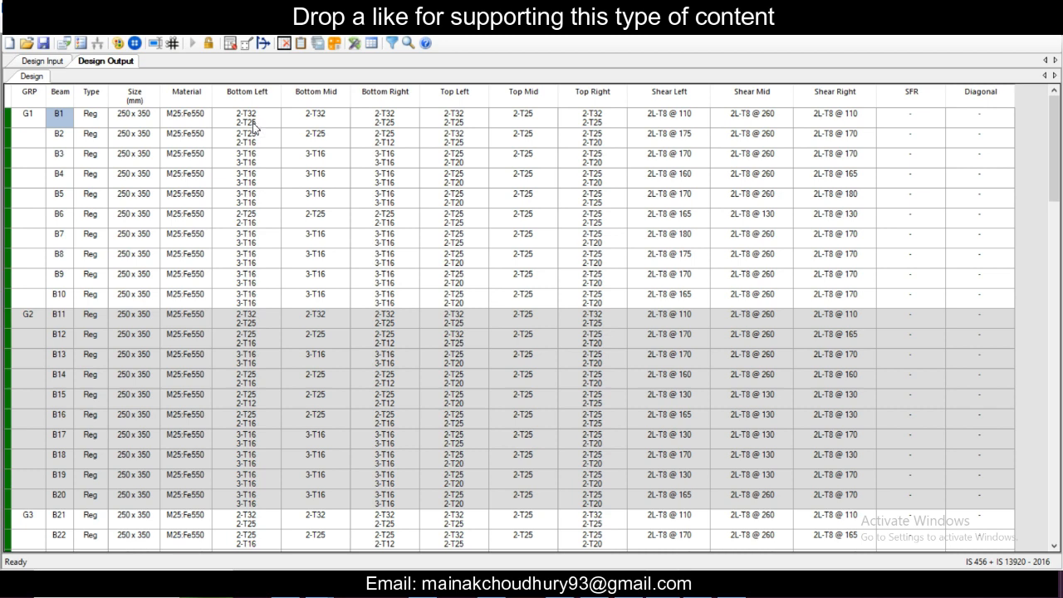
{"action": "scroll", "coordinate": [257, 123], "scroll_direction": "down", "scroll_amount": 1}
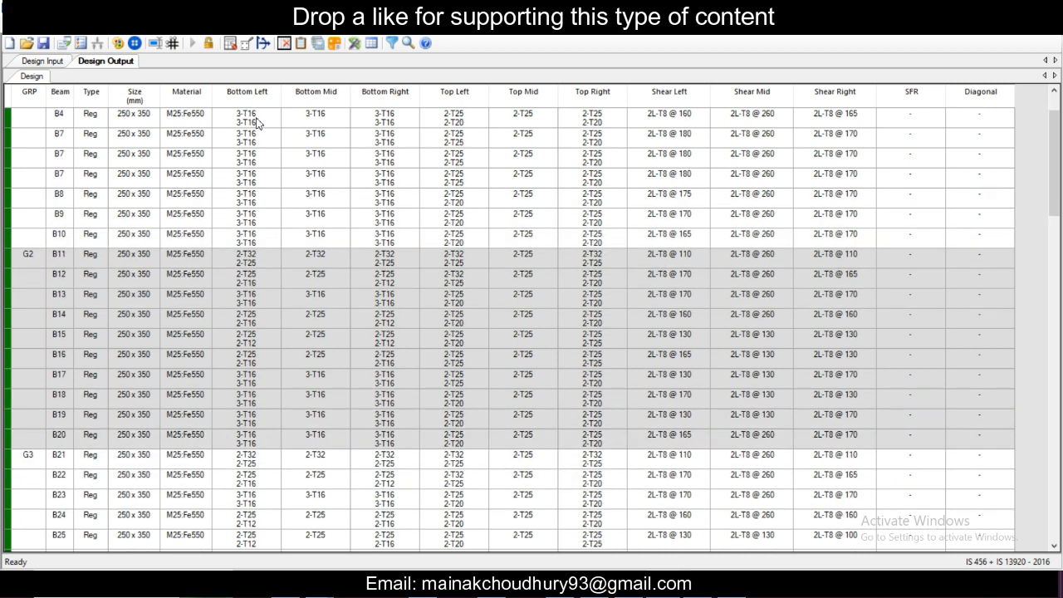
{"action": "scroll", "coordinate": [258, 123], "scroll_direction": "up", "scroll_amount": 1}
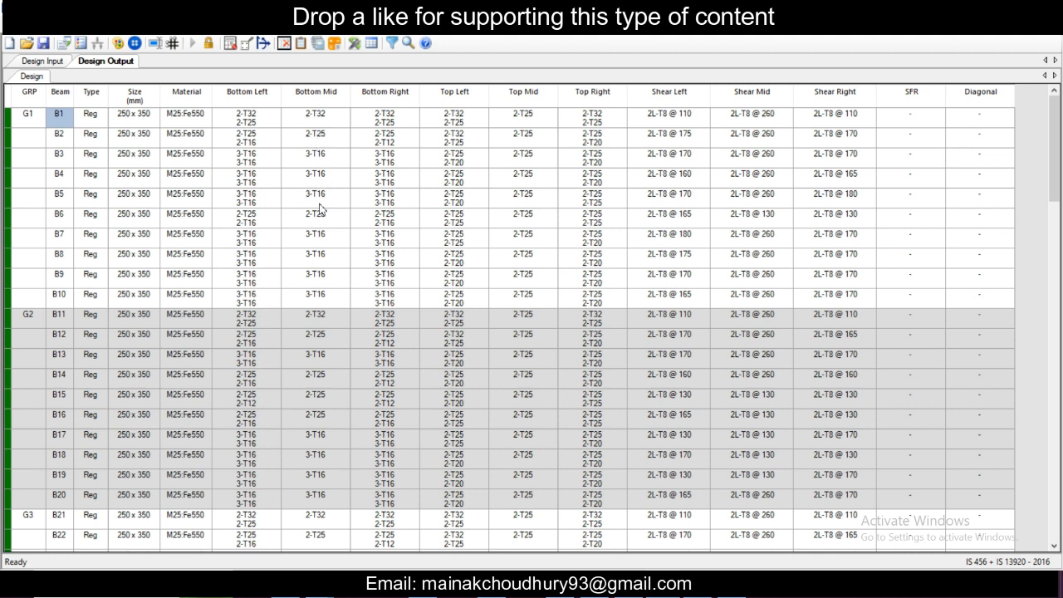
Step: Examine the reinforcement results of all beam groups and locate the groups that fail the design
{"action": "scroll", "coordinate": [315, 215], "scroll_direction": "down", "scroll_amount": 16}
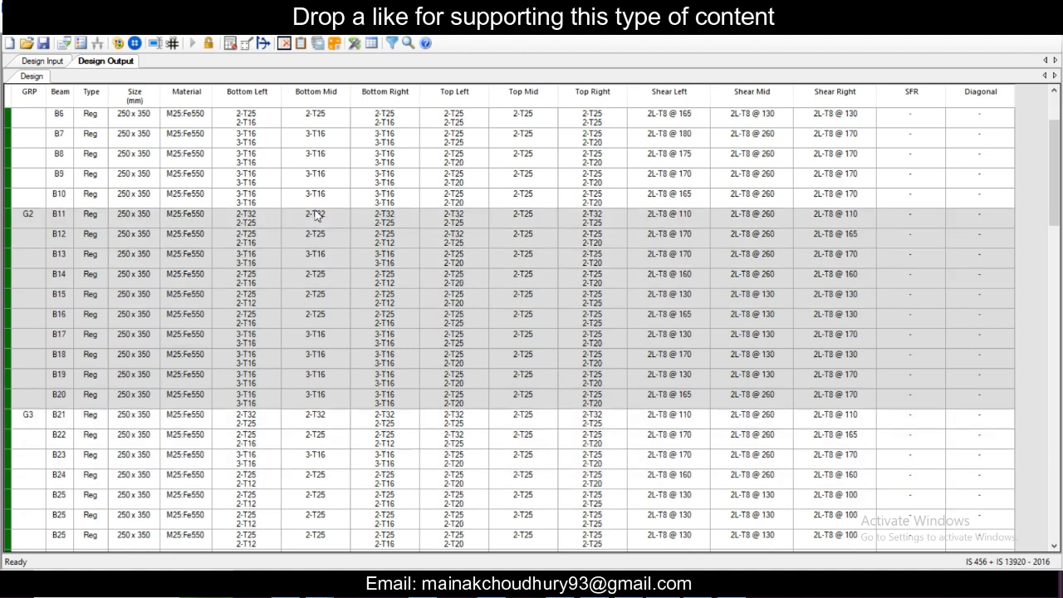
{"action": "scroll", "coordinate": [315, 215], "scroll_direction": "down", "scroll_amount": 8}
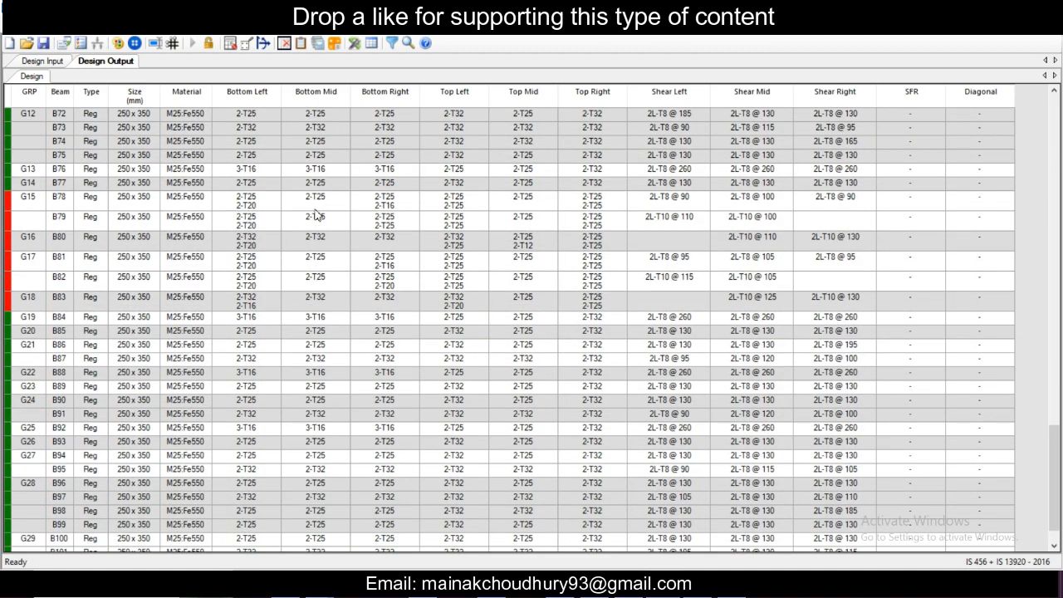
{"action": "scroll", "coordinate": [316, 215], "scroll_direction": "up", "scroll_amount": 6}
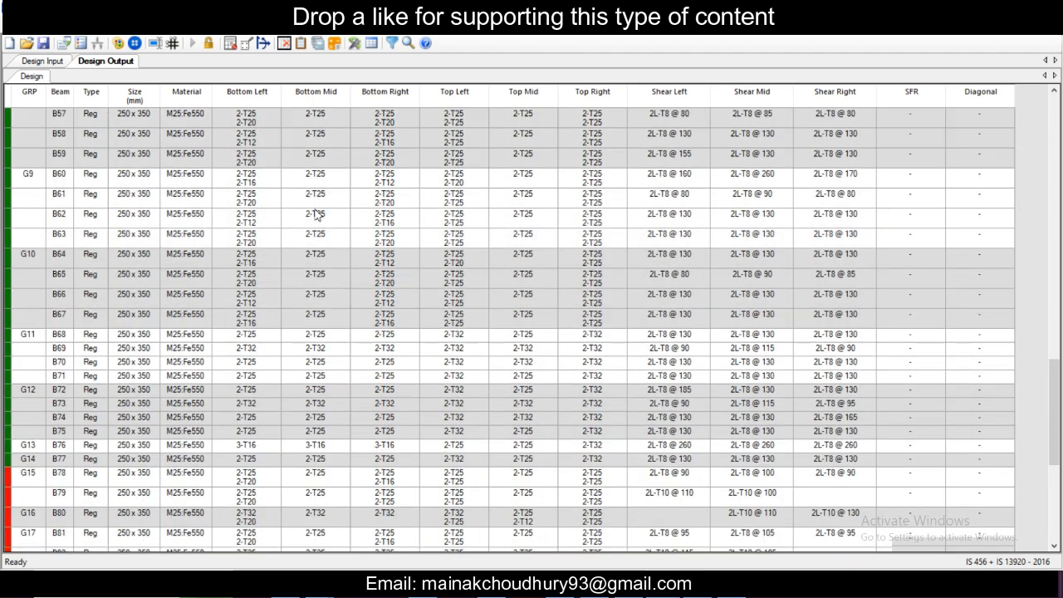
{"action": "scroll", "coordinate": [315, 215], "scroll_direction": "up", "scroll_amount": 18}
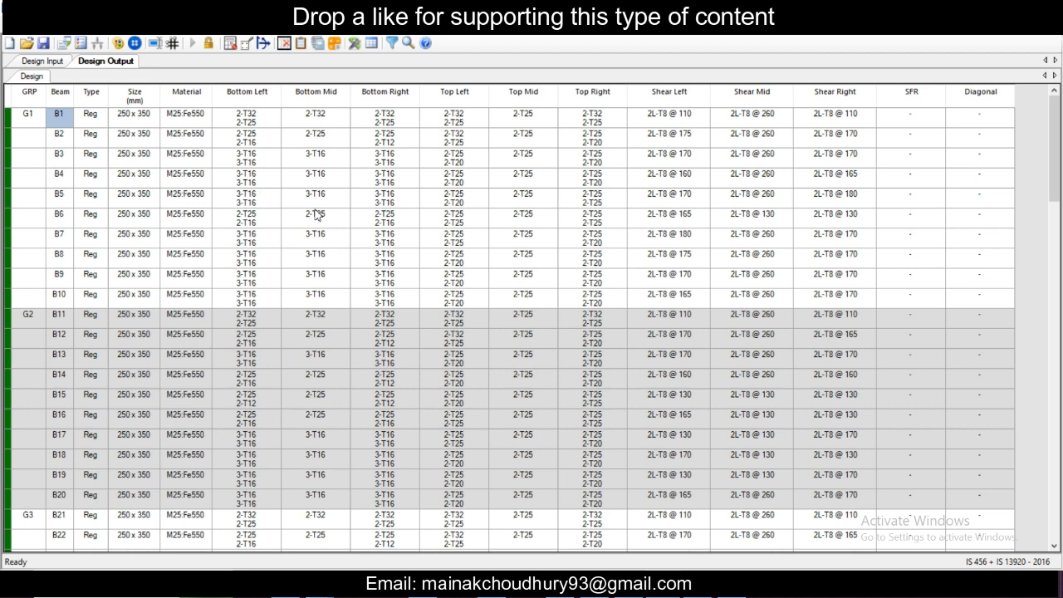
{"action": "scroll", "coordinate": [315, 216], "scroll_direction": "down", "scroll_amount": 2}
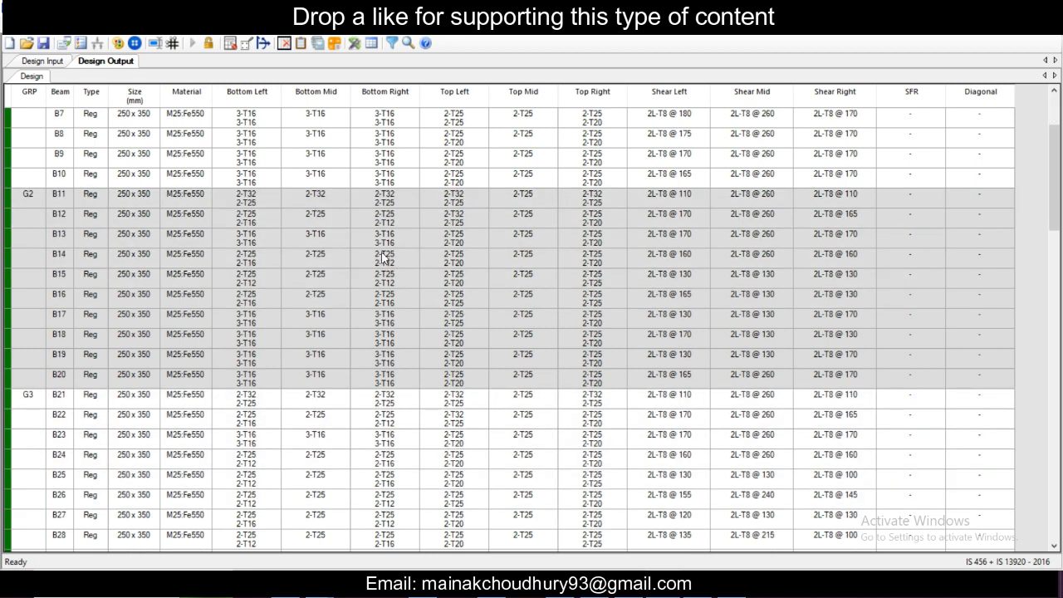
{"action": "scroll", "coordinate": [393, 274], "scroll_direction": "down", "scroll_amount": 2}
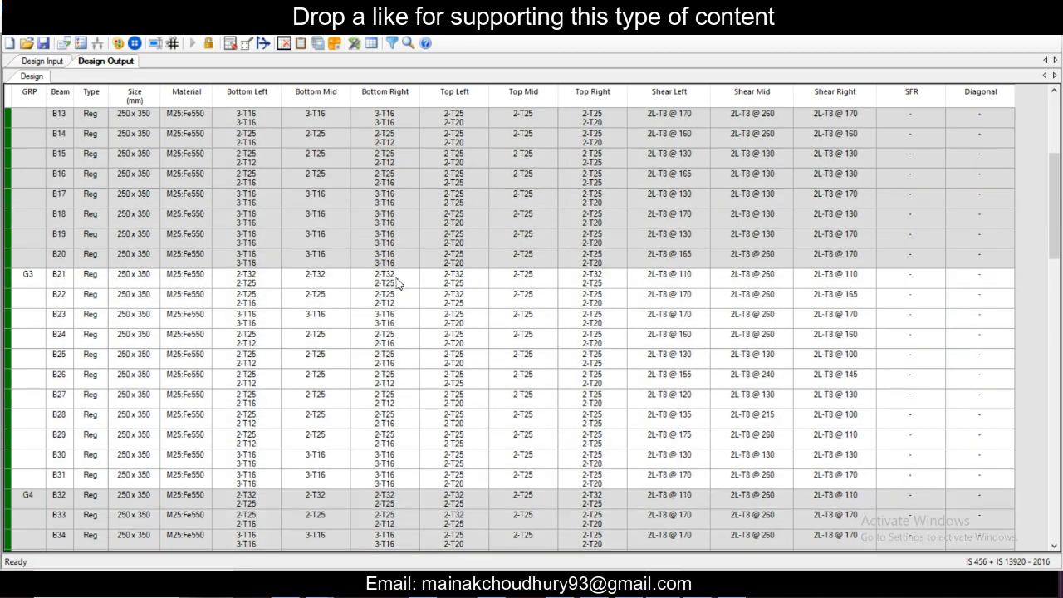
{"action": "scroll", "coordinate": [397, 285], "scroll_direction": "down", "scroll_amount": 6}
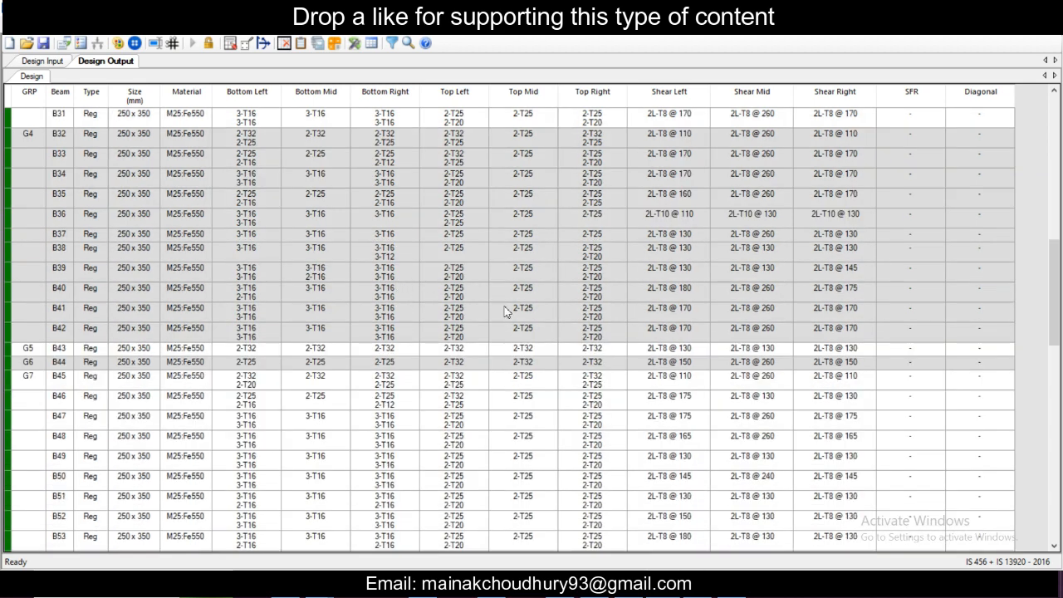
{"action": "scroll", "coordinate": [324, 274], "scroll_direction": "down", "scroll_amount": 4}
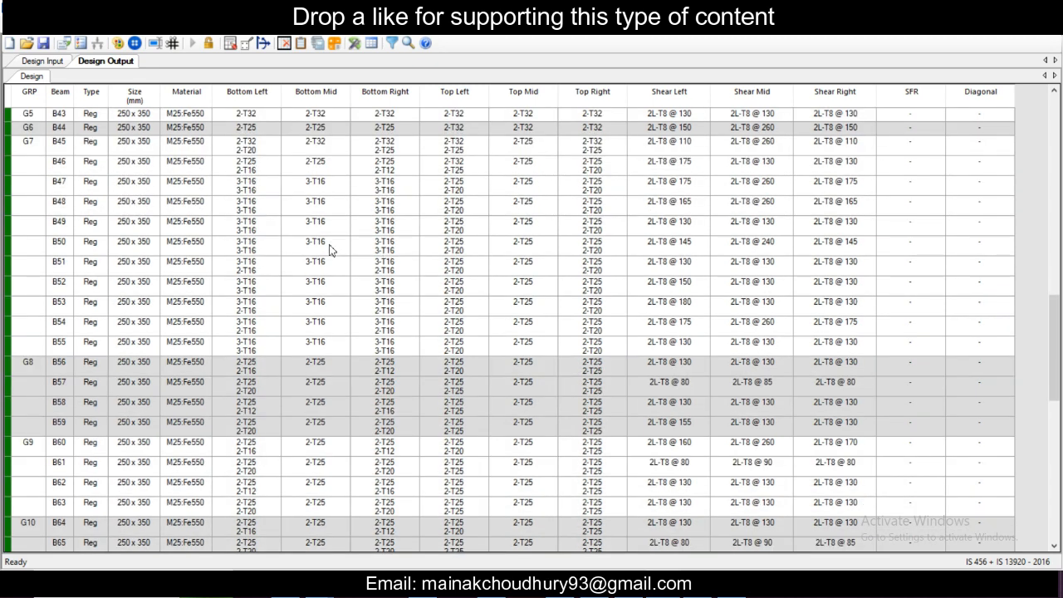
{"action": "scroll", "coordinate": [329, 249], "scroll_direction": "down", "scroll_amount": 7}
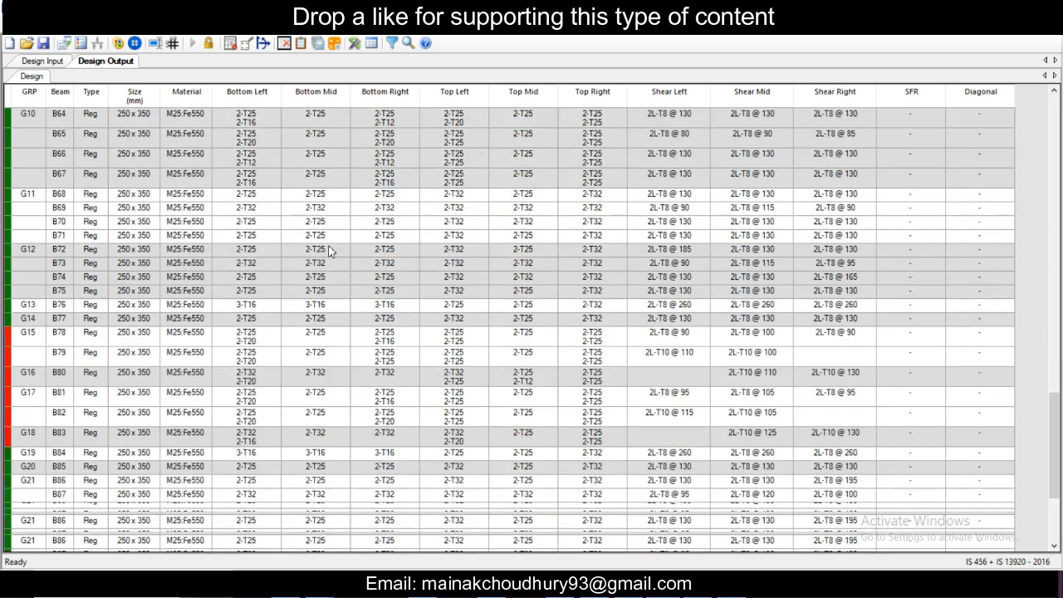
{"action": "scroll", "coordinate": [328, 249], "scroll_direction": "down", "scroll_amount": 1}
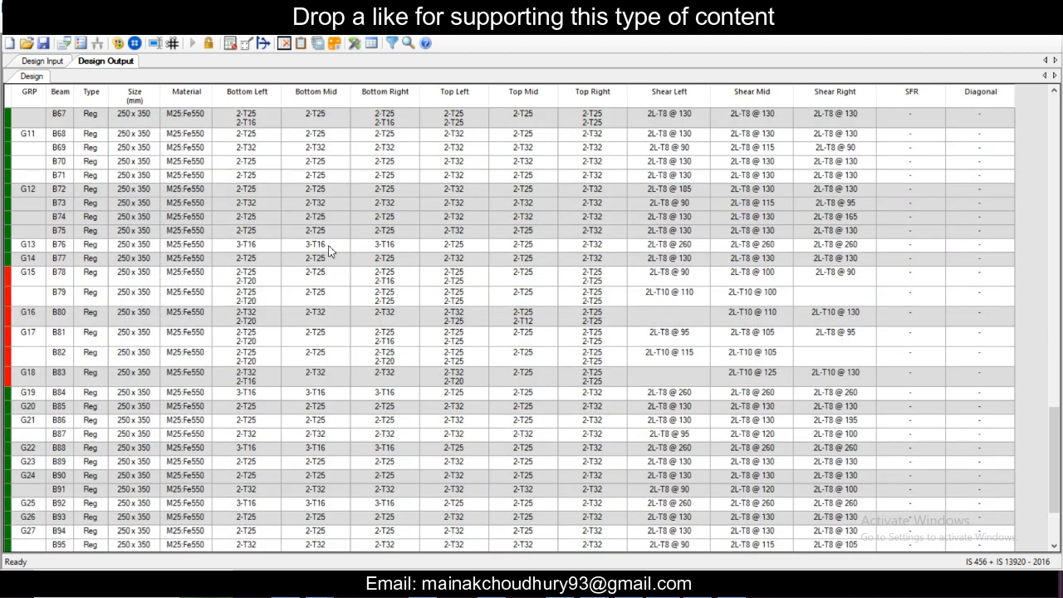
Step: Open beam group G15, containing beams B78 and B79, for redesign
{"action": "left_click", "coordinate": [36, 279]}
{"action": "right_click", "coordinate": [113, 299]}
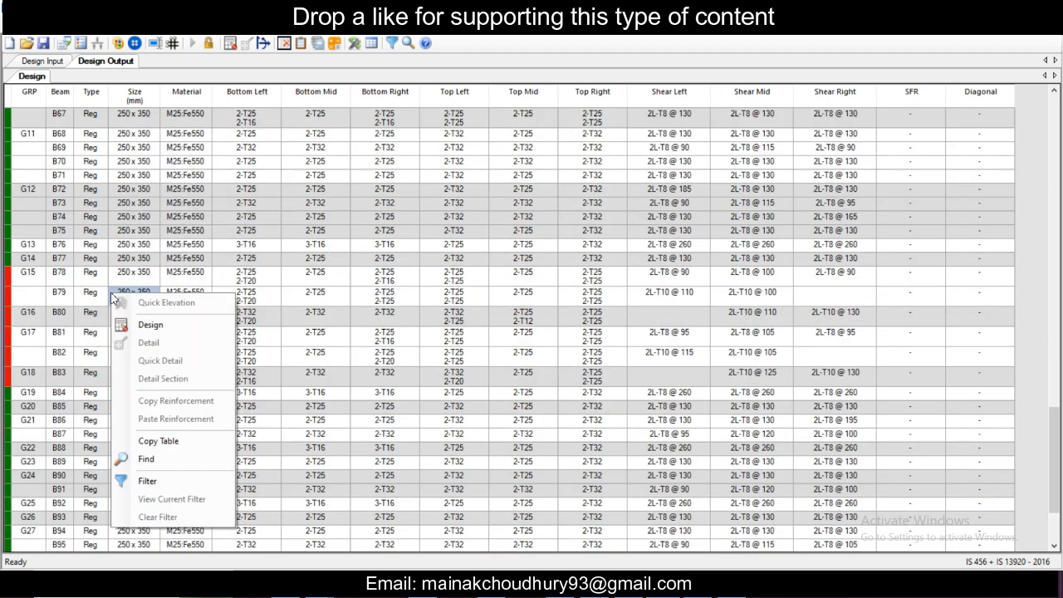
{"action": "left_click", "coordinate": [131, 326]}
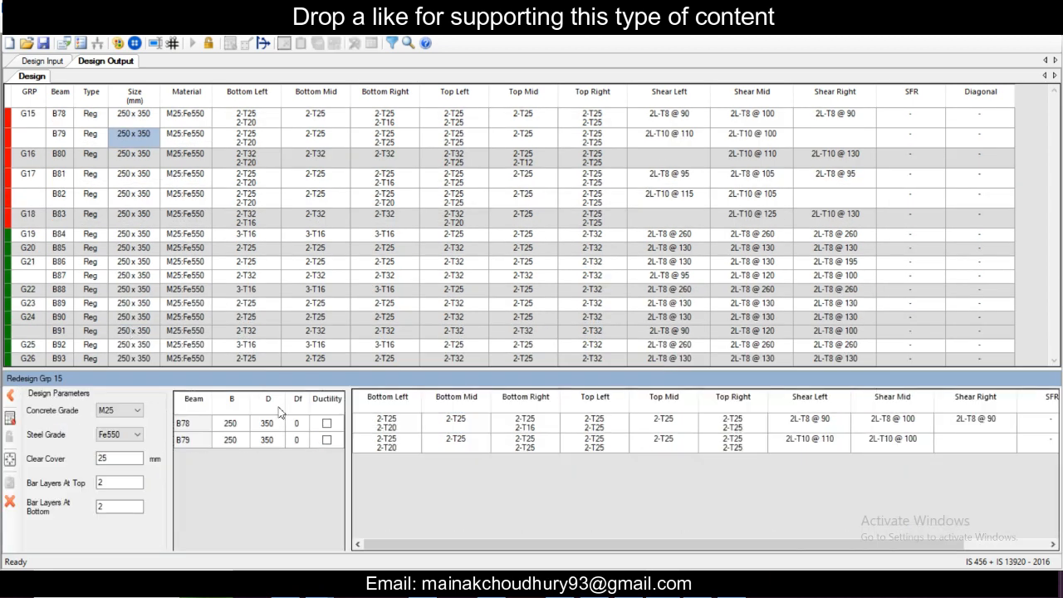
{"action": "left_click", "coordinate": [231, 423]}
{"action": "left_click", "coordinate": [264, 423]}
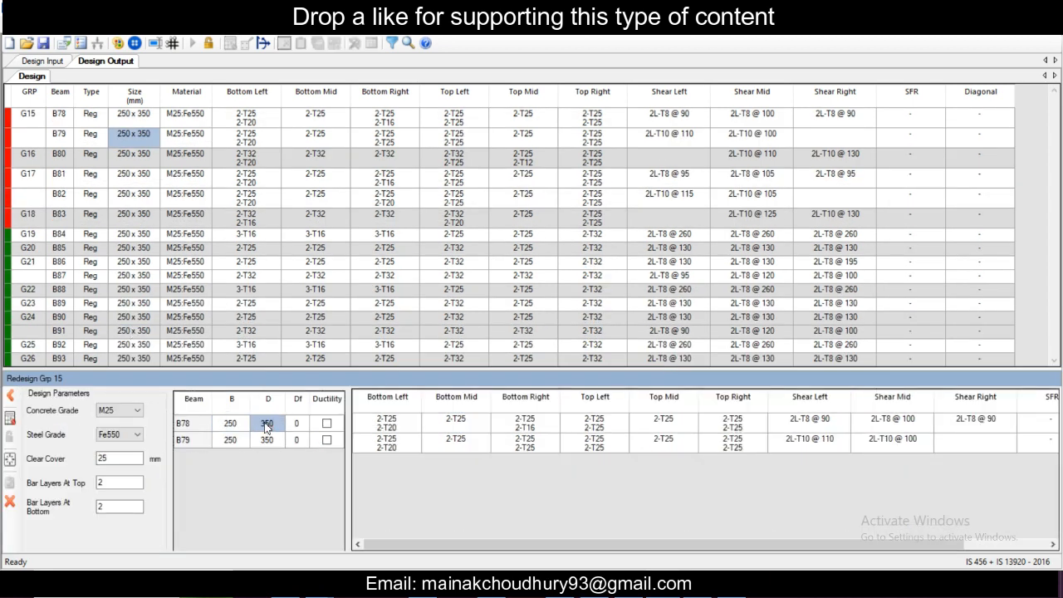
{"action": "left_click", "coordinate": [242, 422]}
{"action": "left_click", "coordinate": [256, 422]}
{"action": "left_click", "coordinate": [224, 421]}
{"action": "left_click", "coordinate": [269, 423]}
{"action": "left_click", "coordinate": [232, 425]}
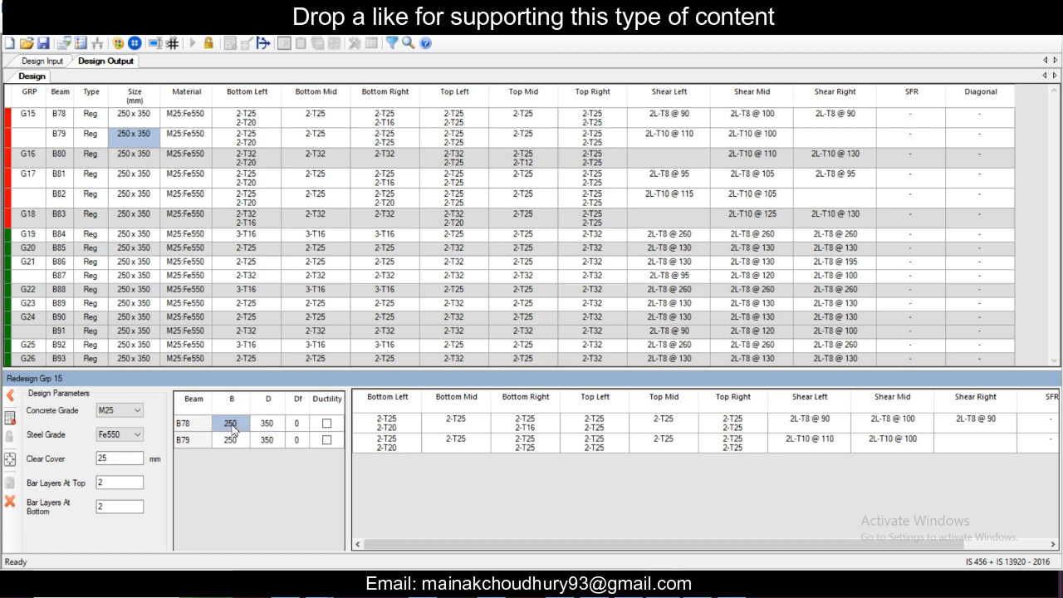
{"action": "left_click", "coordinate": [263, 424]}
{"action": "left_click", "coordinate": [232, 425]}
{"action": "left_click", "coordinate": [267, 425]}
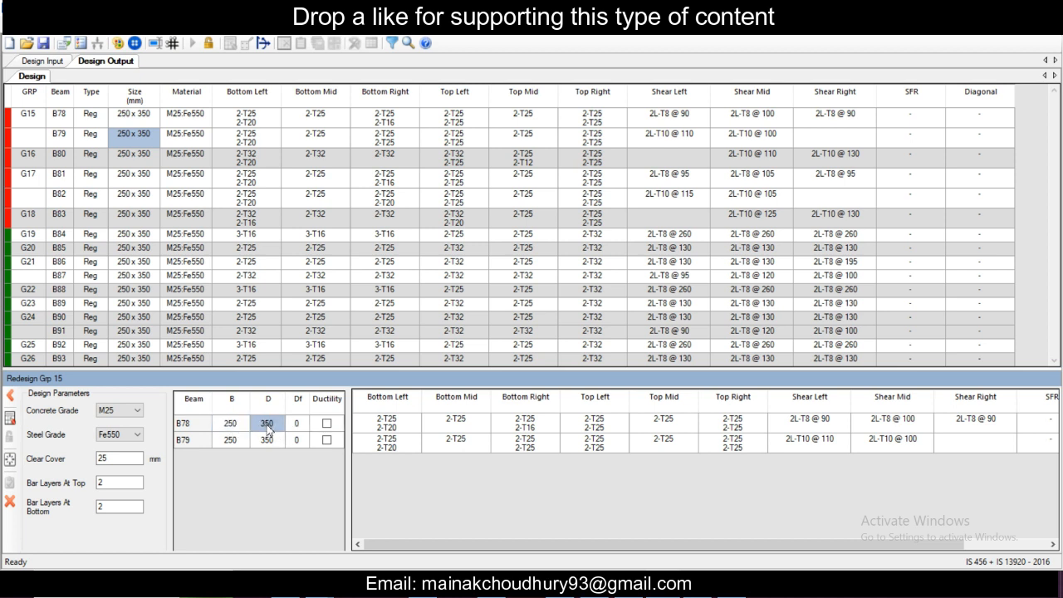
Step: Set the width to 300 mm and the depth to 400 mm for beams B78 and B79
{"action": "left_click", "coordinate": [224, 426]}
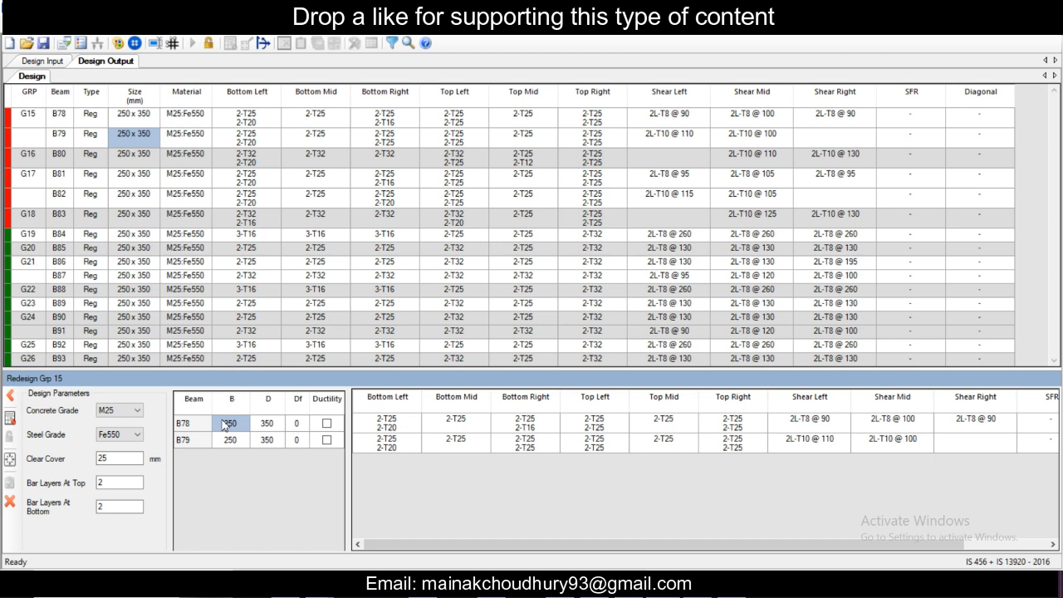
{"action": "type", "text": "300"}
{"action": "left_click", "coordinate": [245, 443]}
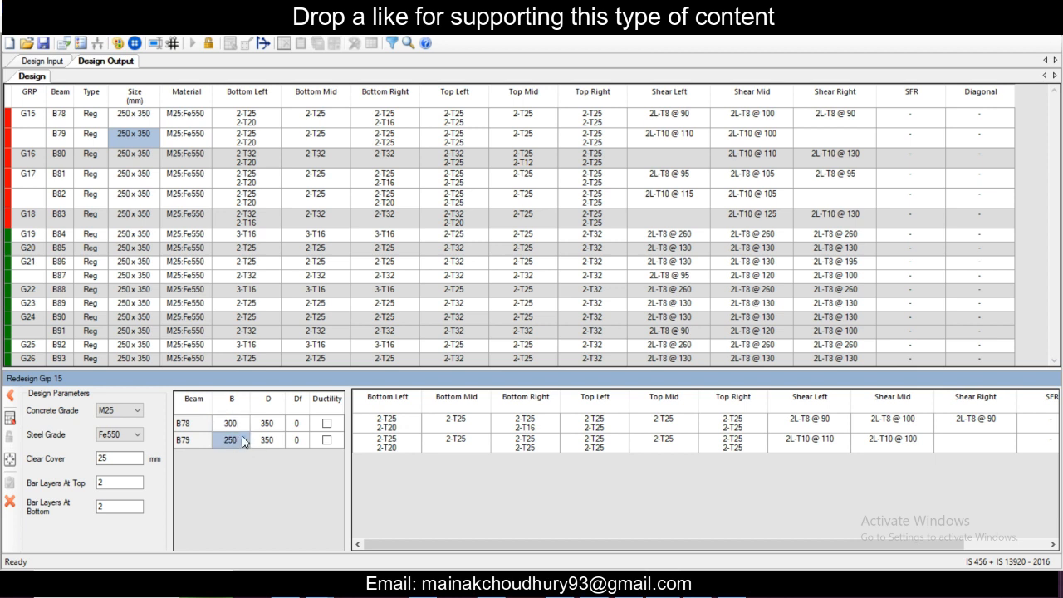
{"action": "type", "text": "300"}
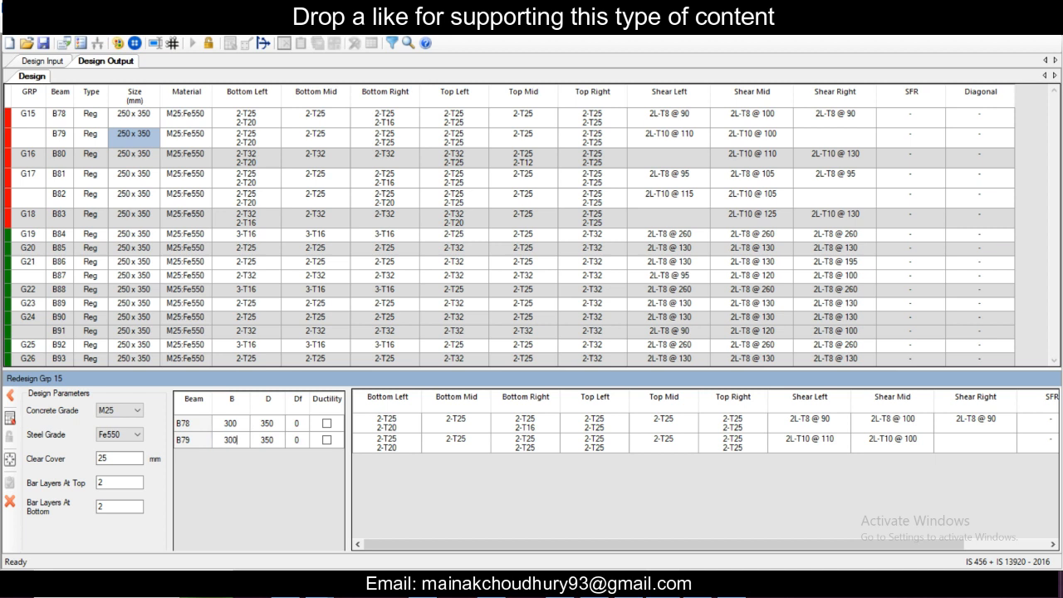
{"action": "left_click", "coordinate": [266, 423]}
{"action": "type", "text": "400"}
{"action": "left_click", "coordinate": [268, 439]}
{"action": "type", "text": "40"}
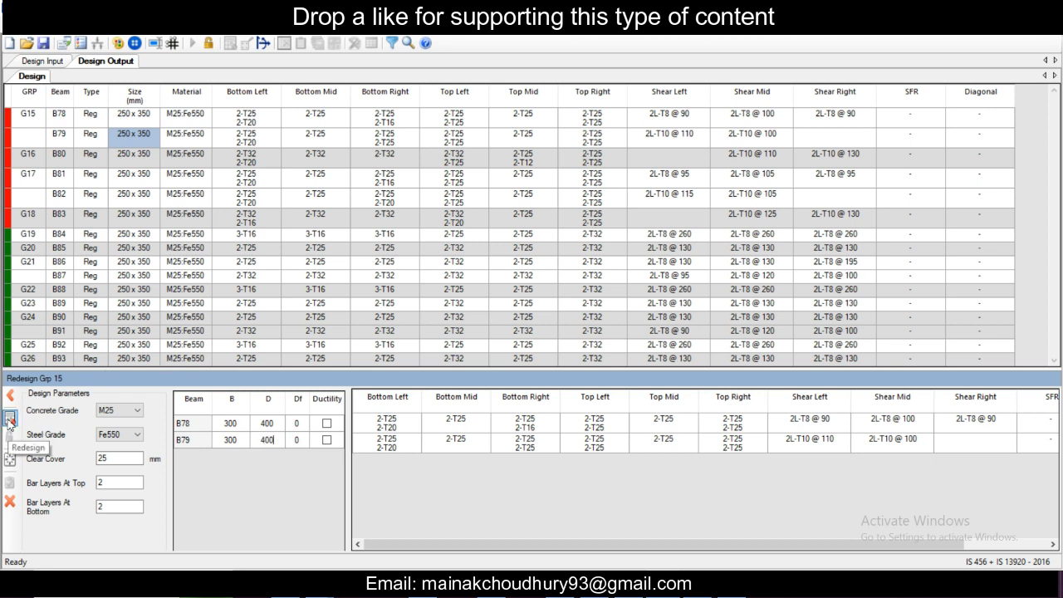
Step: Redesign group G15 with the new beam sizes, accept the redesign and save the project
{"action": "left_click", "coordinate": [10, 421]}
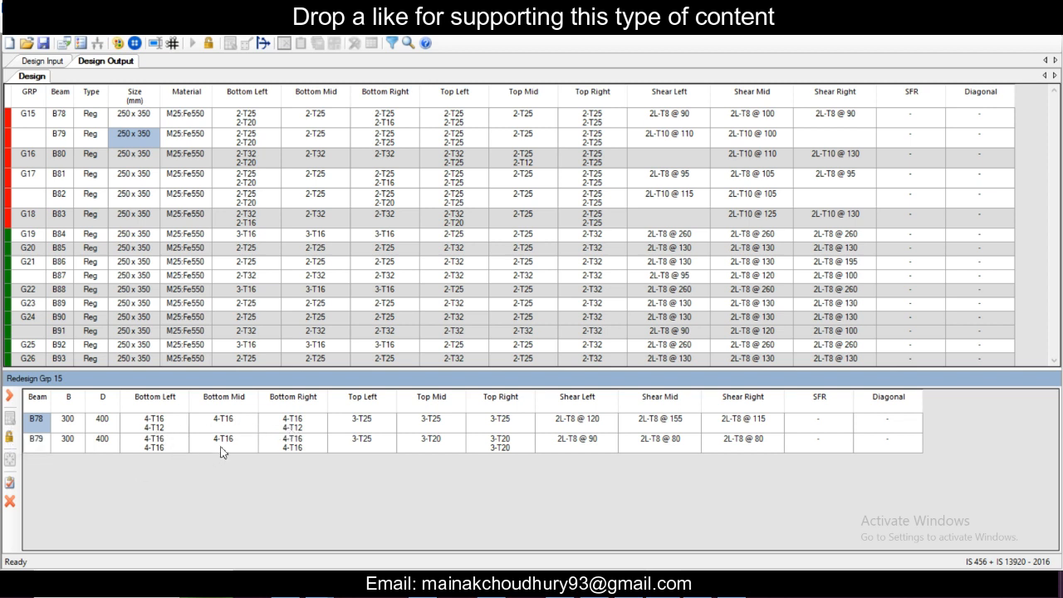
{"action": "left_click", "coordinate": [10, 482]}
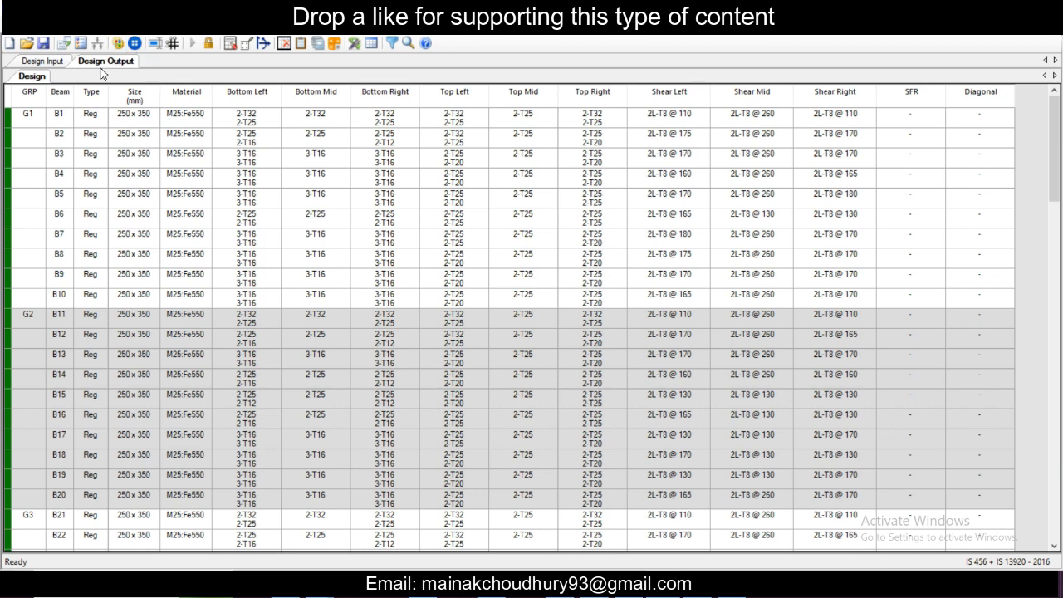
{"action": "key", "text": "ctrl+s"}
Step: Generate a Type 1 text schedule of all beams ungrouped and export it as a DXF file named Beam Schedule
{"action": "left_click", "coordinate": [200, 28]}
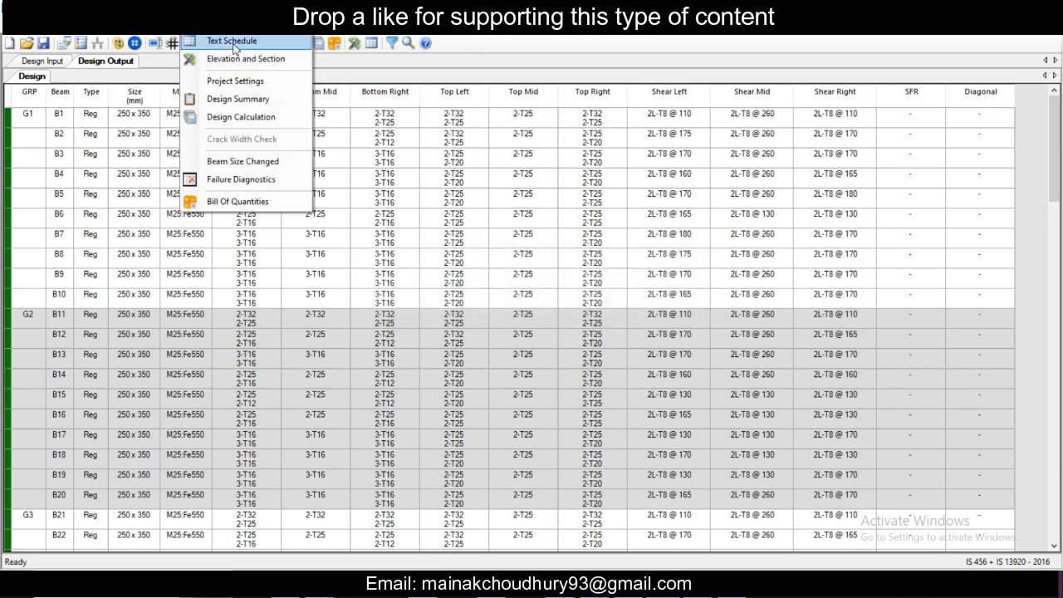
{"action": "left_click", "coordinate": [232, 41]}
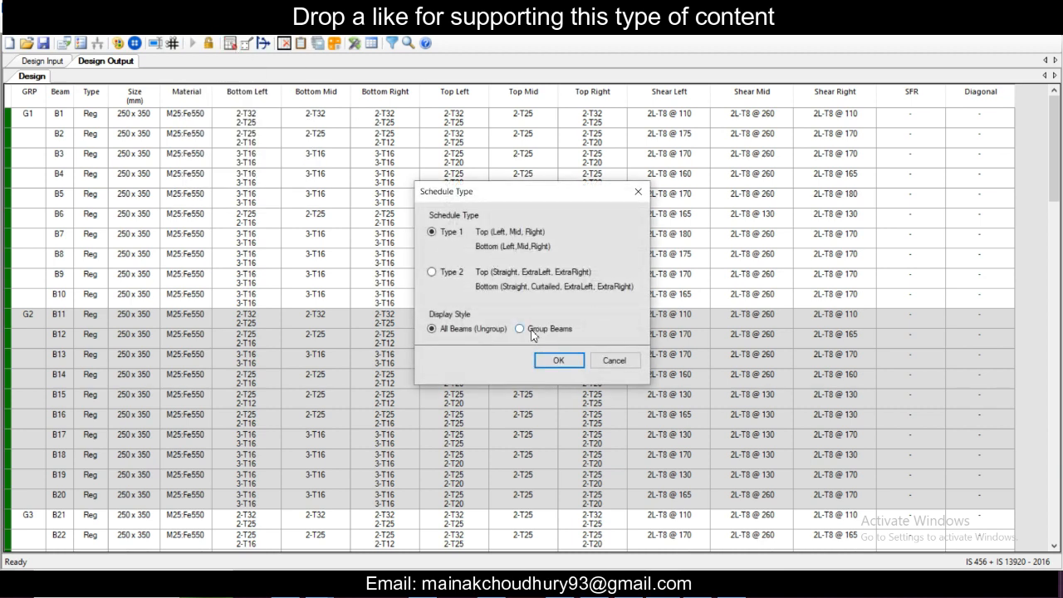
{"action": "left_click", "coordinate": [563, 359]}
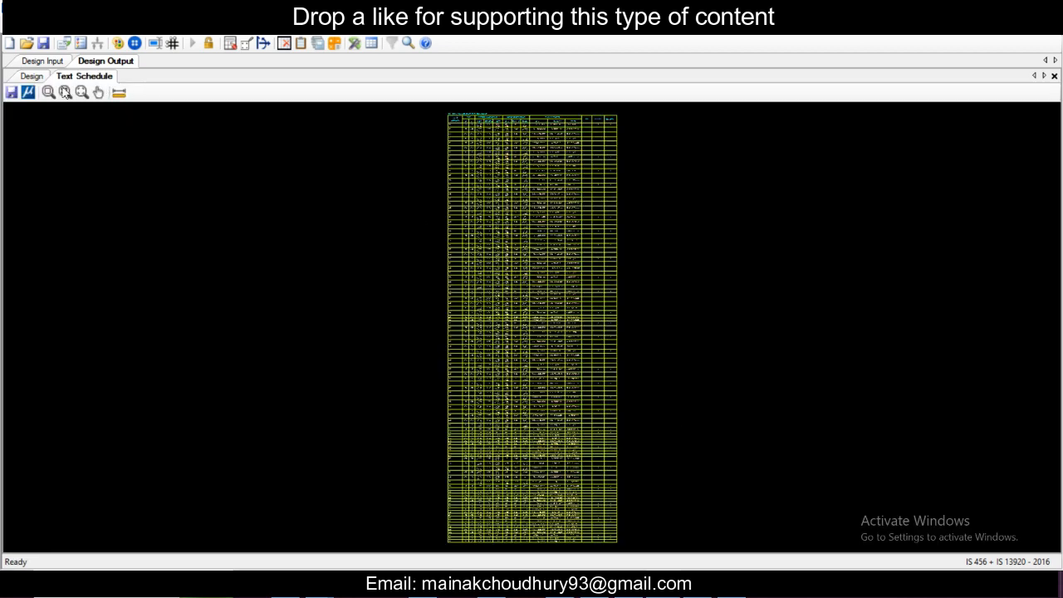
{"action": "left_click", "coordinate": [11, 92]}
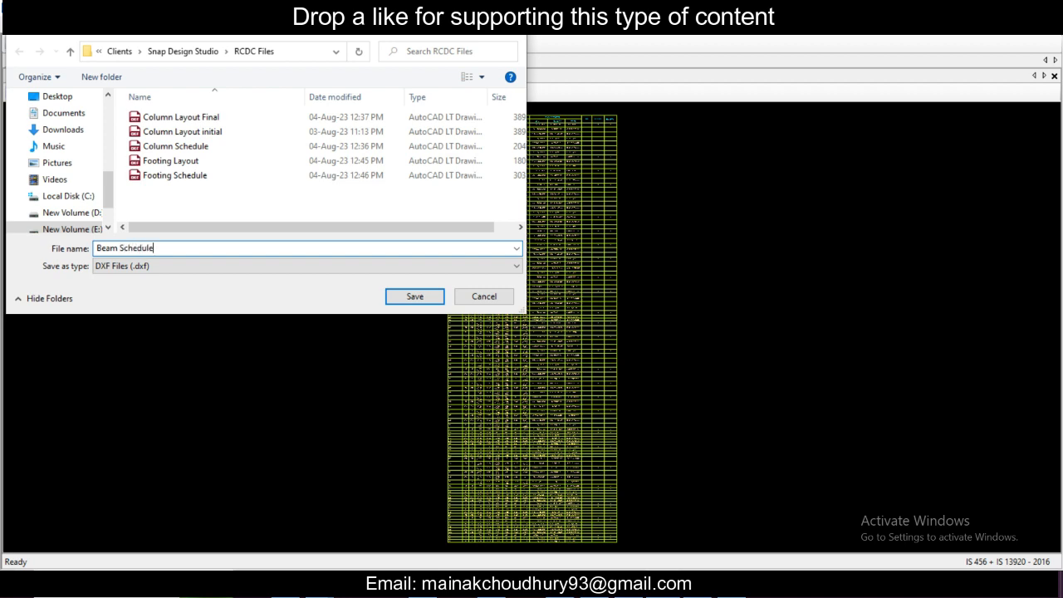
{"action": "left_click", "coordinate": [427, 300]}
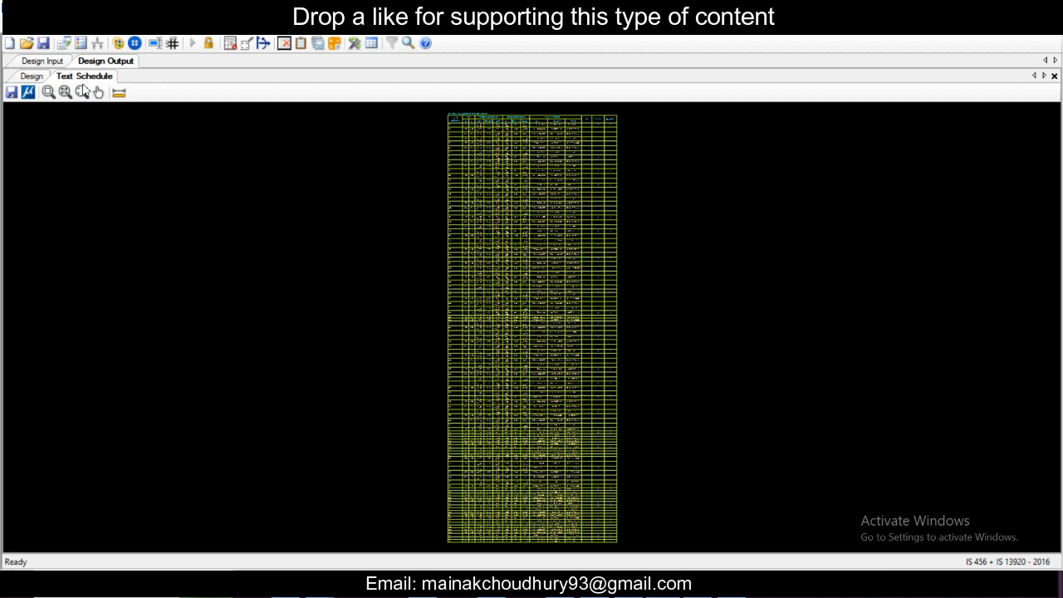
Step: Export the 0m level beam layout drawing from the design input as a DXF file named PB Layout
{"action": "left_click", "coordinate": [43, 61]}
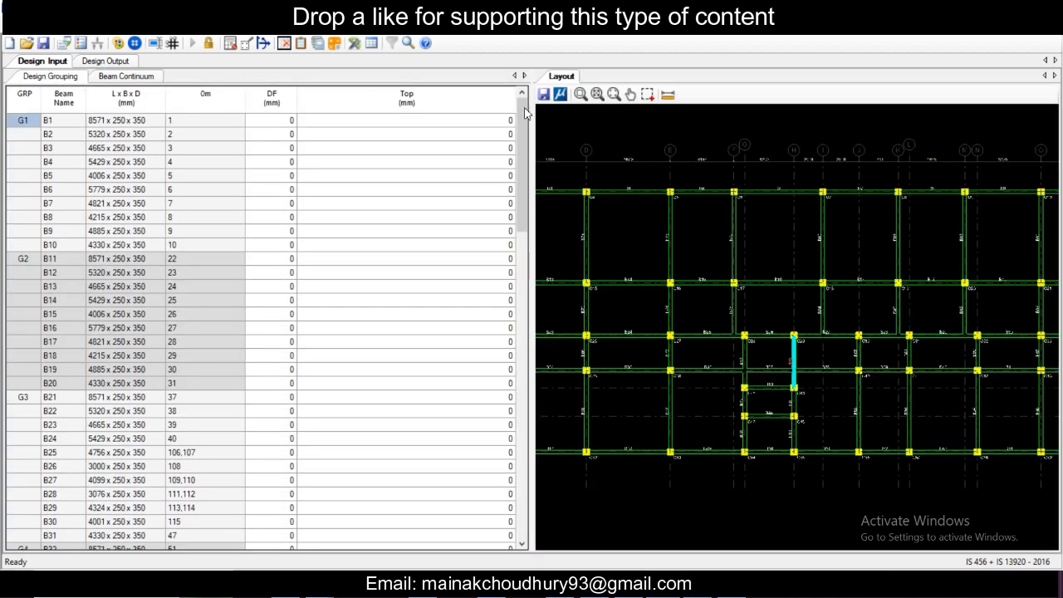
{"action": "left_click", "coordinate": [544, 95]}
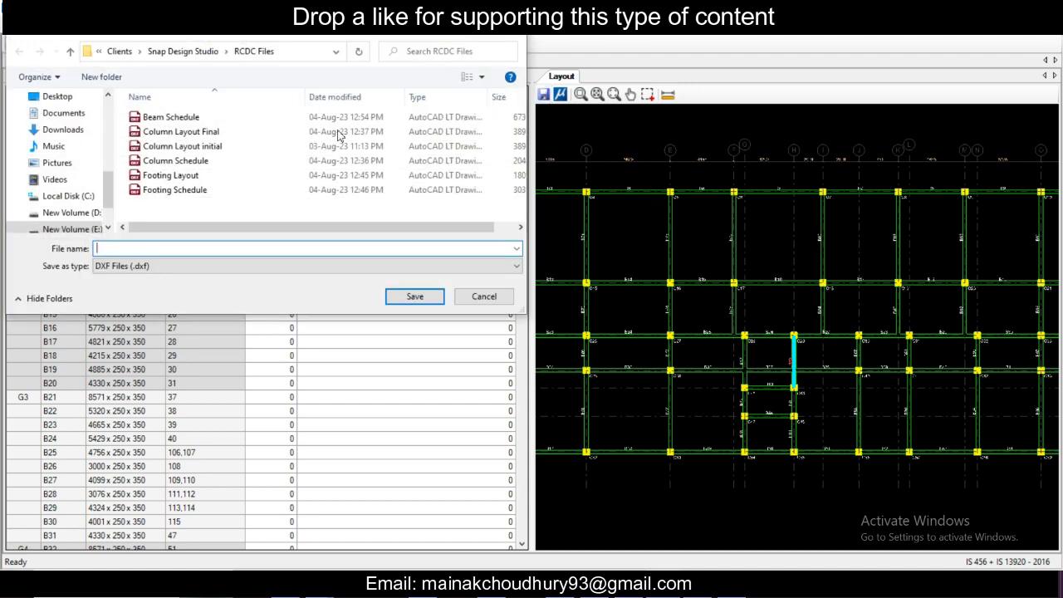
{"action": "left_click", "coordinate": [228, 246]}
{"action": "type", "text": "P"}
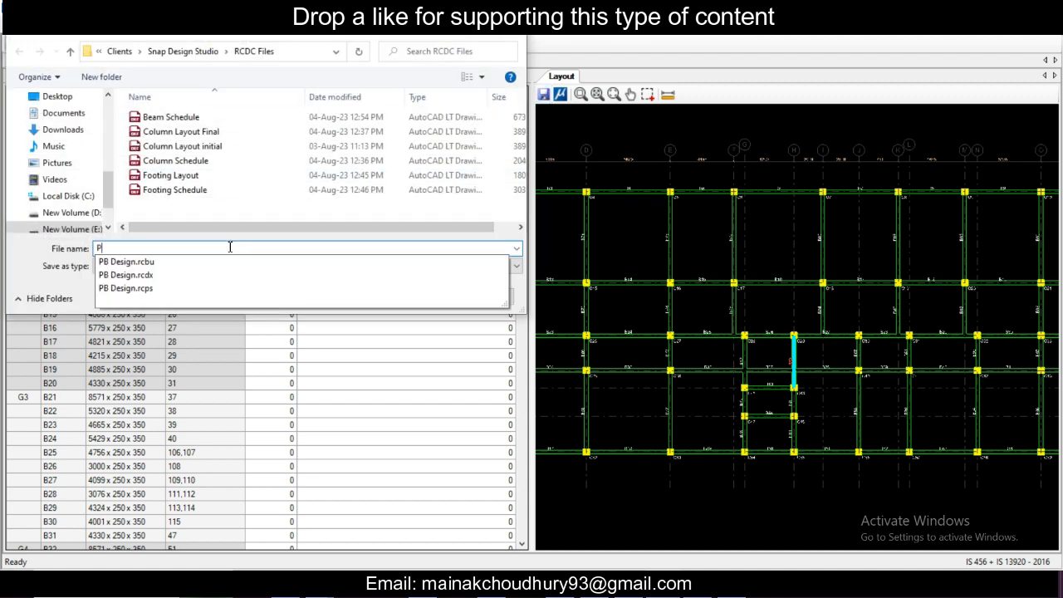
{"action": "type", "text": "B Layout"}
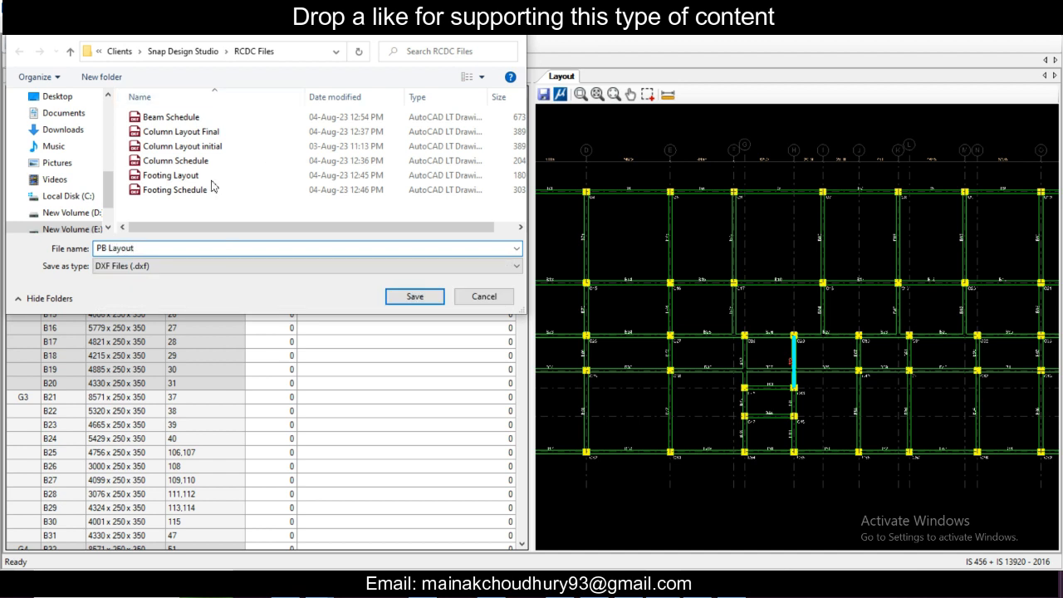
{"action": "left_click", "coordinate": [395, 298]}
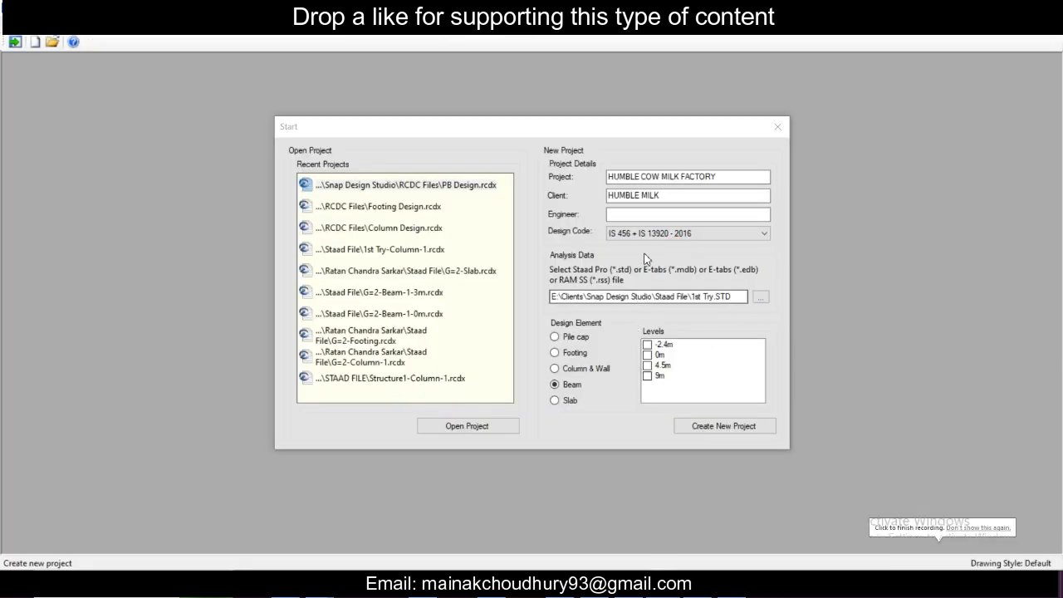
Step: Create a beam project for the 4.5m level and save it as RBDesign in the RCDC Files folder
{"action": "left_click", "coordinate": [649, 368]}
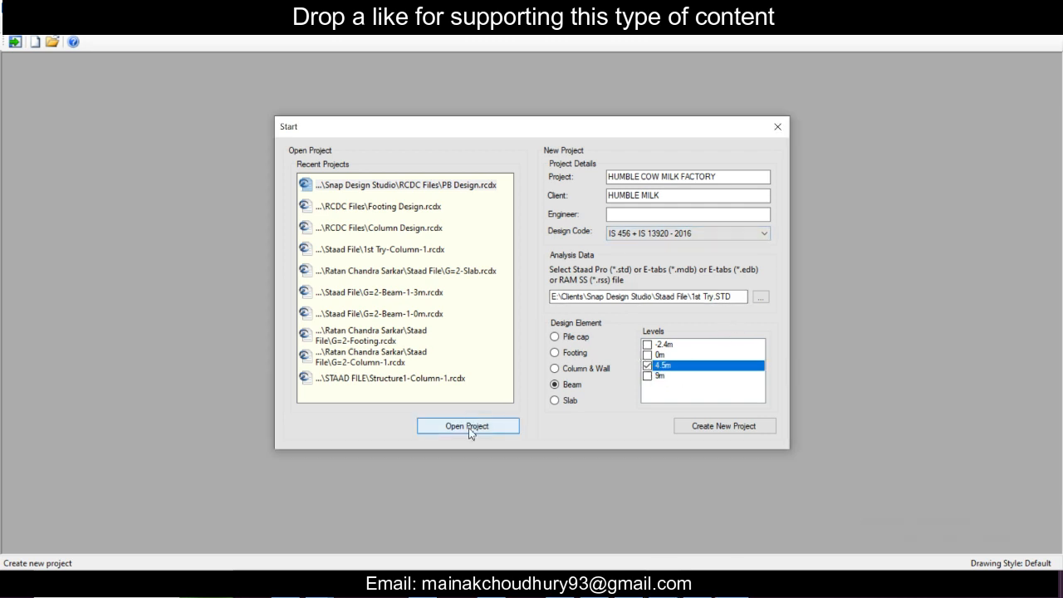
{"action": "left_click", "coordinate": [738, 427]}
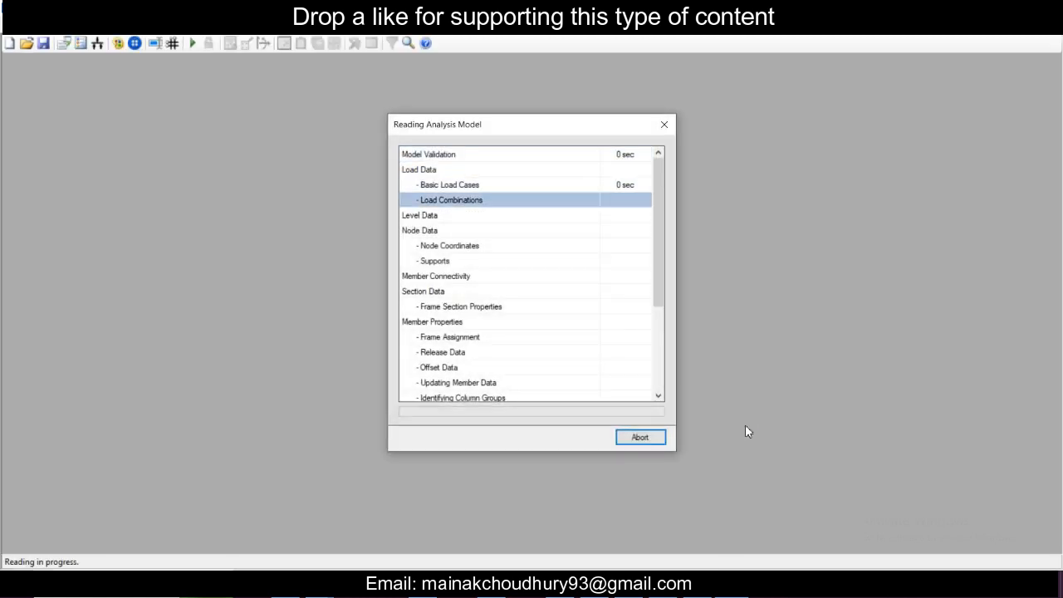
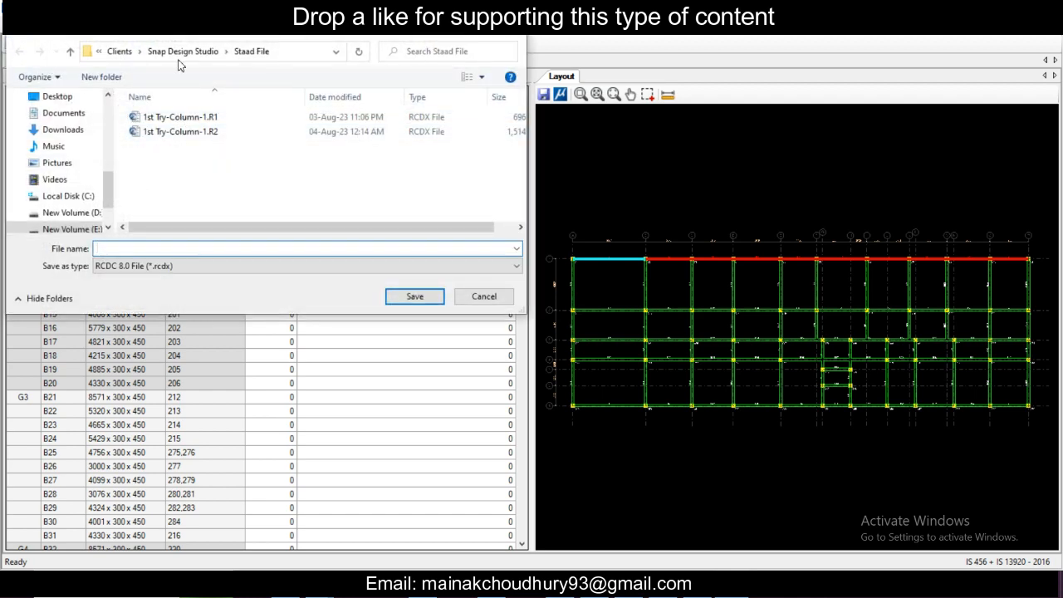
{"action": "left_click", "coordinate": [191, 52]}
{"action": "double_click", "coordinate": [187, 132]}
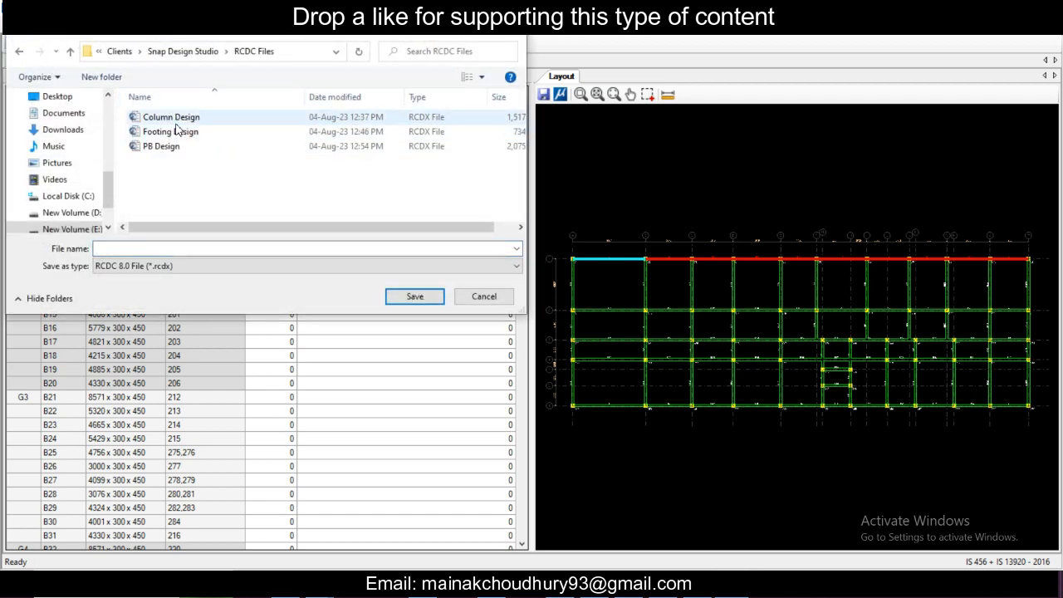
{"action": "left_click", "coordinate": [171, 147]}
{"action": "double_click", "coordinate": [108, 250]}
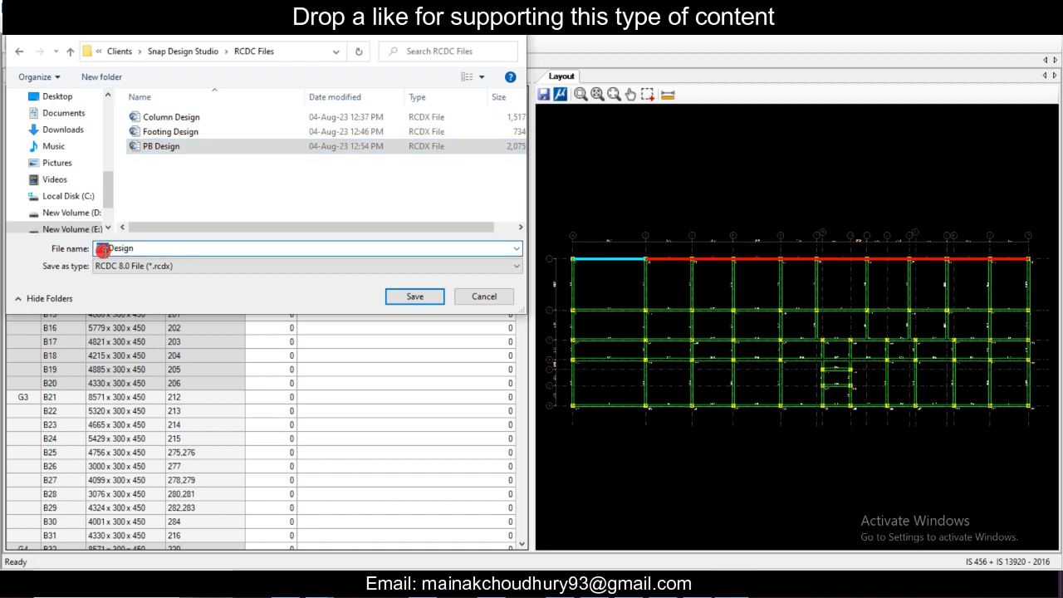
{"action": "key", "text": "BackSpace"}
{"action": "type", "text": "RB"}
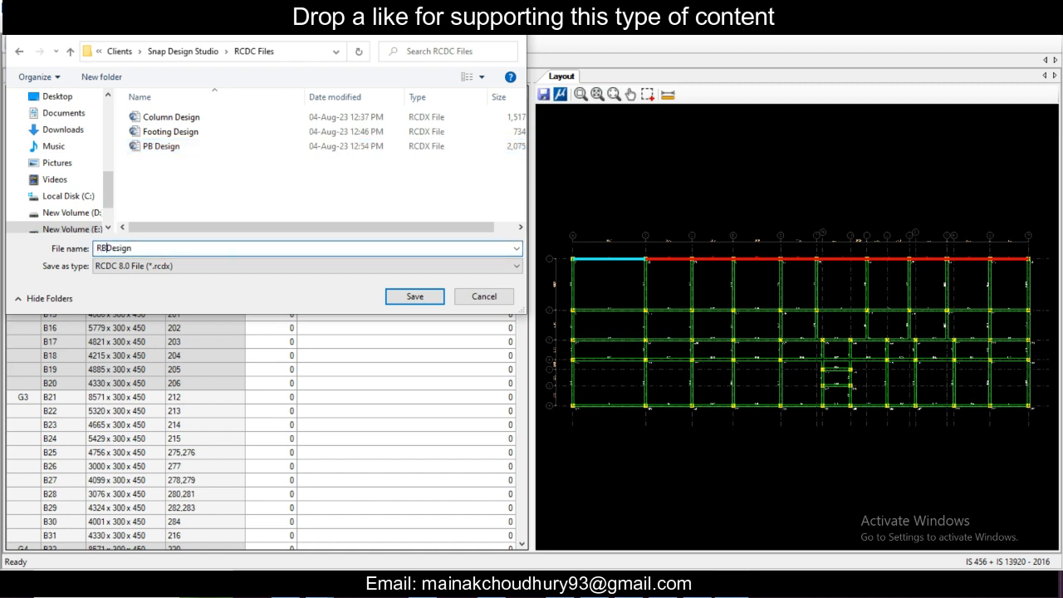
{"action": "left_click", "coordinate": [425, 298]}
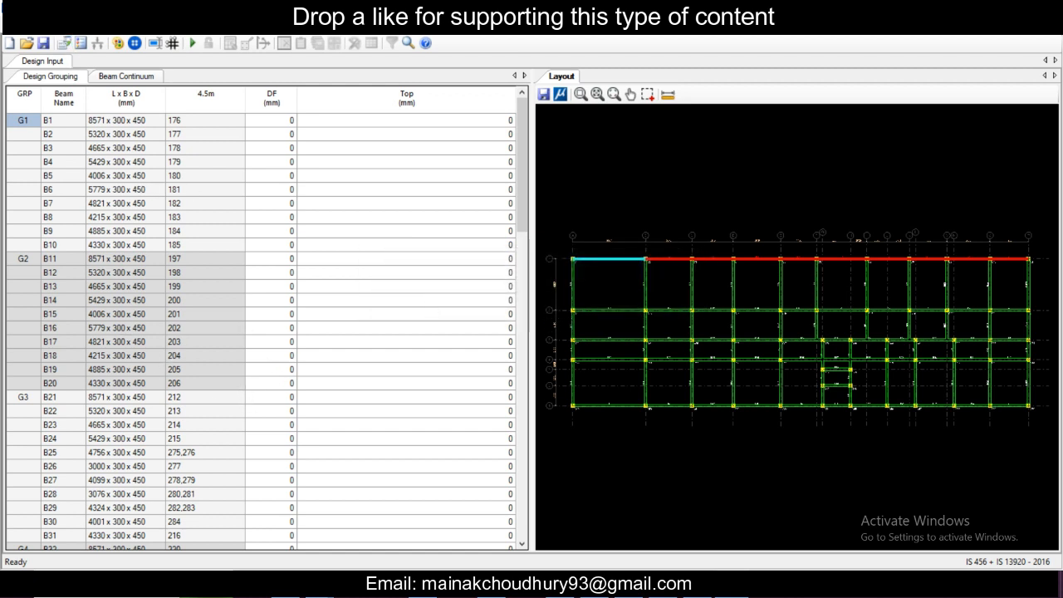
Step: Set the steel grade to Fe550 in the general and reinforcement settings
{"action": "left_click", "coordinate": [56, 26]}
{"action": "left_click", "coordinate": [95, 40]}
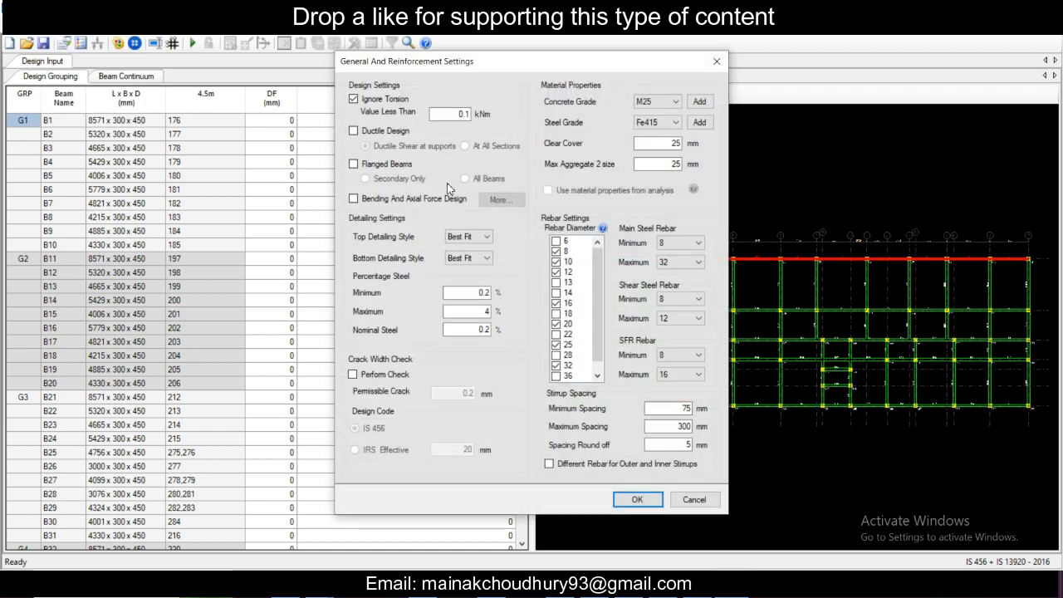
{"action": "left_click", "coordinate": [661, 122]}
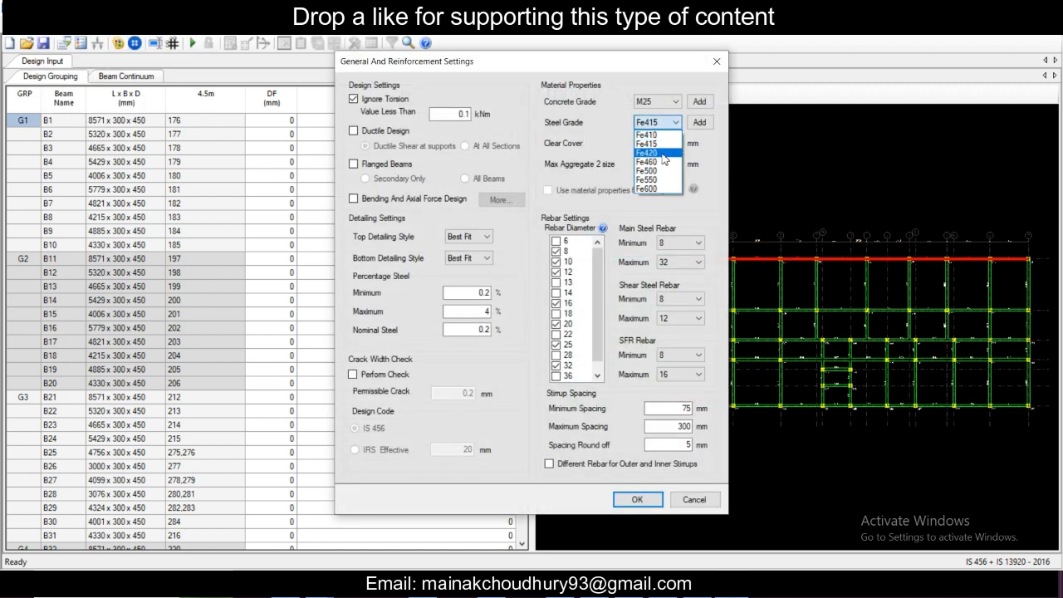
{"action": "left_click", "coordinate": [663, 180]}
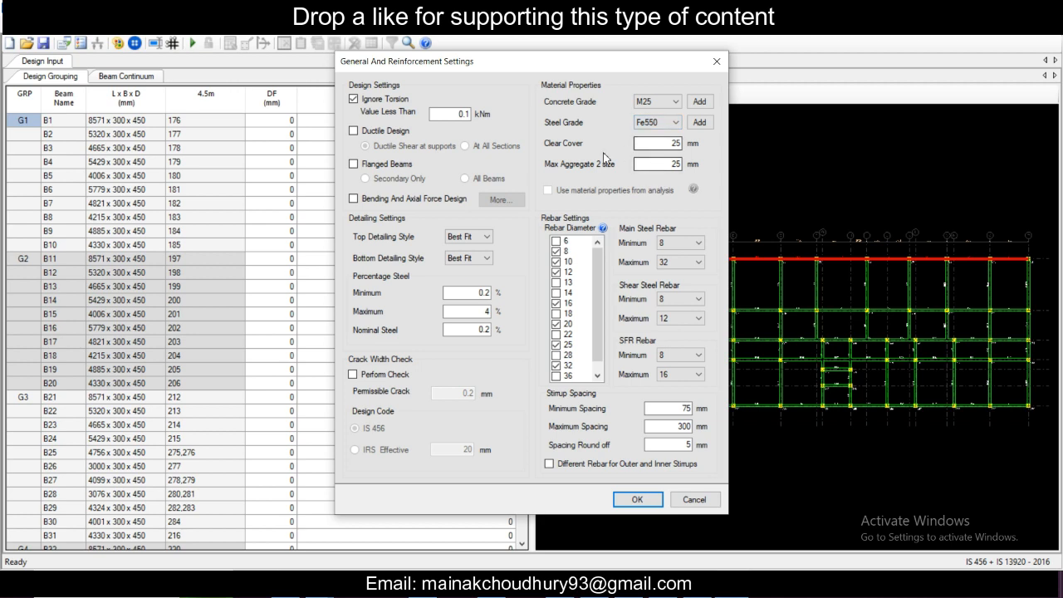
{"action": "left_click", "coordinate": [635, 499]}
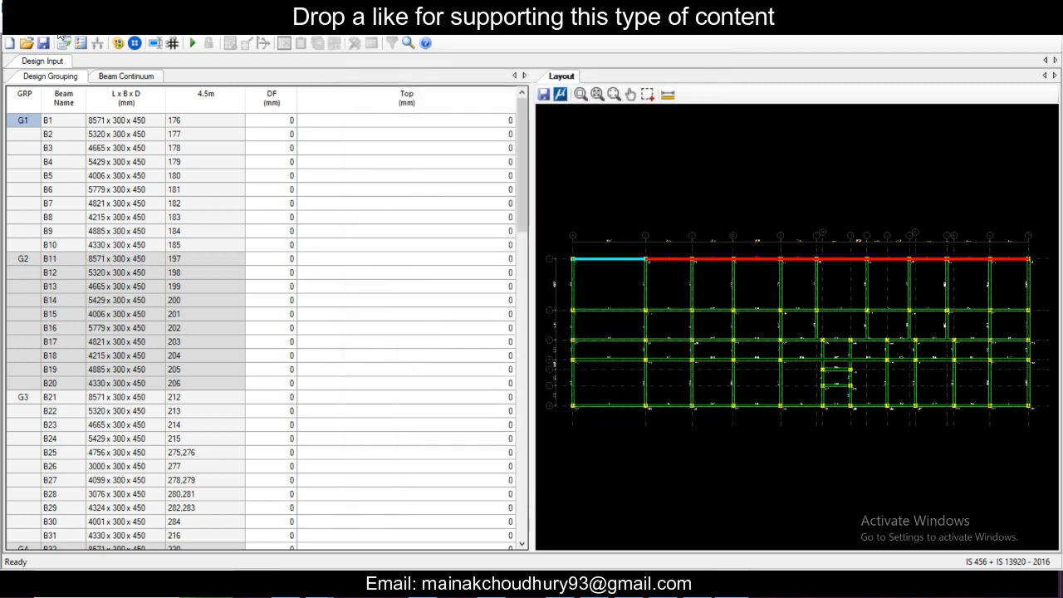
Step: Assign the Earthquake X load type to load cases SLX and SL-X in the basic load cases
{"action": "left_click", "coordinate": [61, 41]}
{"action": "left_click", "coordinate": [87, 117]}
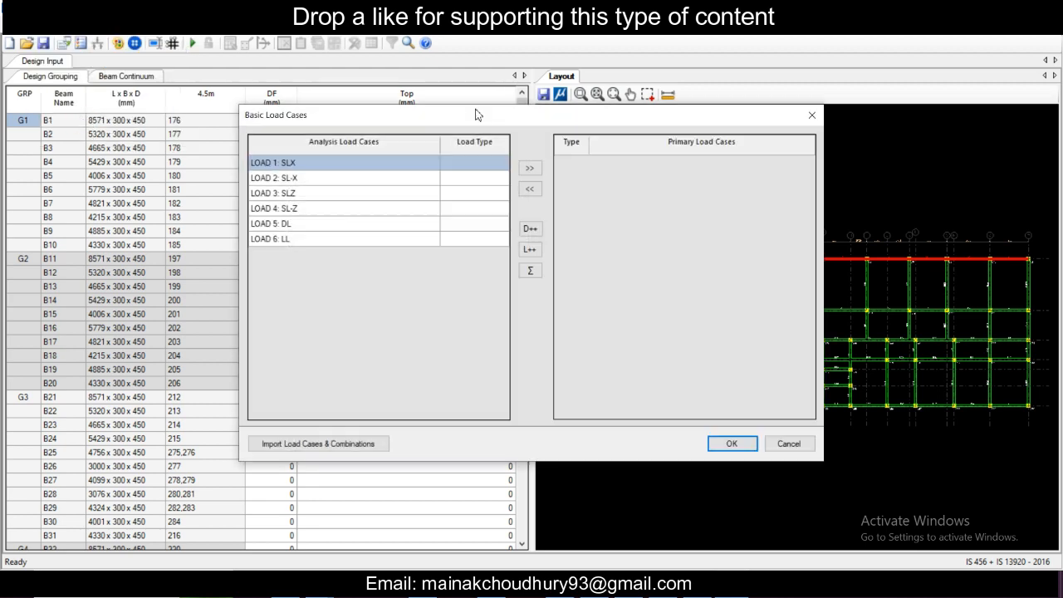
{"action": "left_click", "coordinate": [473, 163]}
{"action": "left_click", "coordinate": [502, 163]}
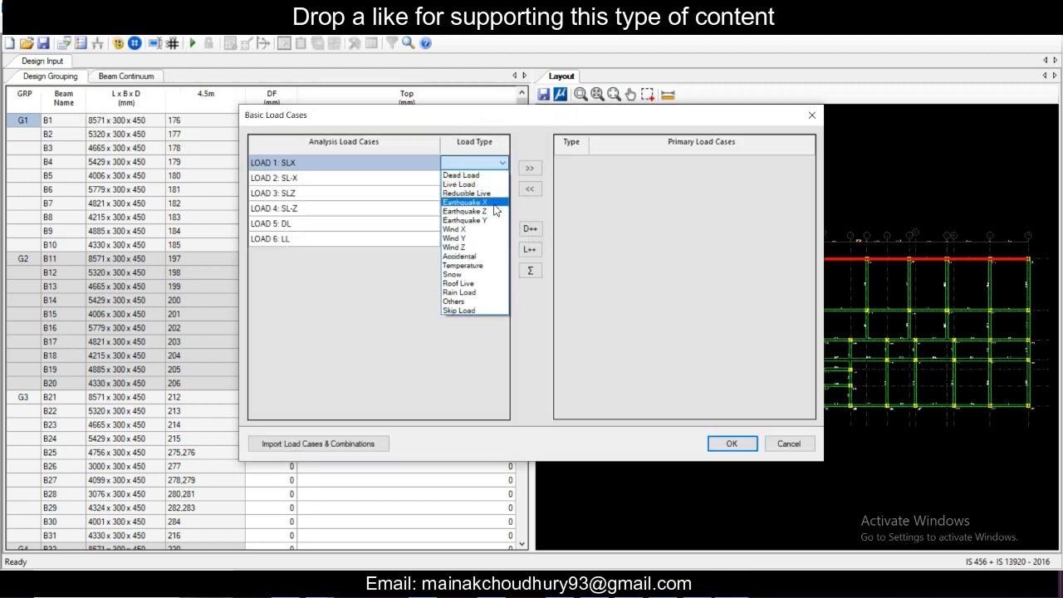
{"action": "left_click", "coordinate": [493, 204]}
{"action": "left_click", "coordinate": [496, 178]}
{"action": "left_click", "coordinate": [502, 177]}
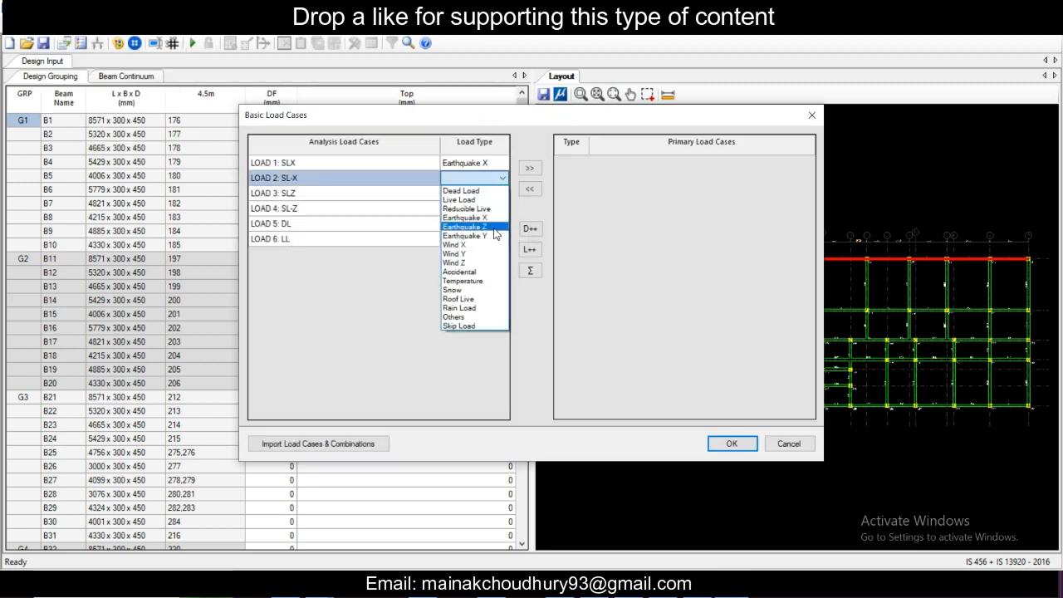
{"action": "left_click", "coordinate": [493, 218]}
Step: Assign the Earthquake Z load type to load cases SLZ and SL-Z
{"action": "left_click", "coordinate": [496, 192]}
{"action": "left_click", "coordinate": [502, 192]}
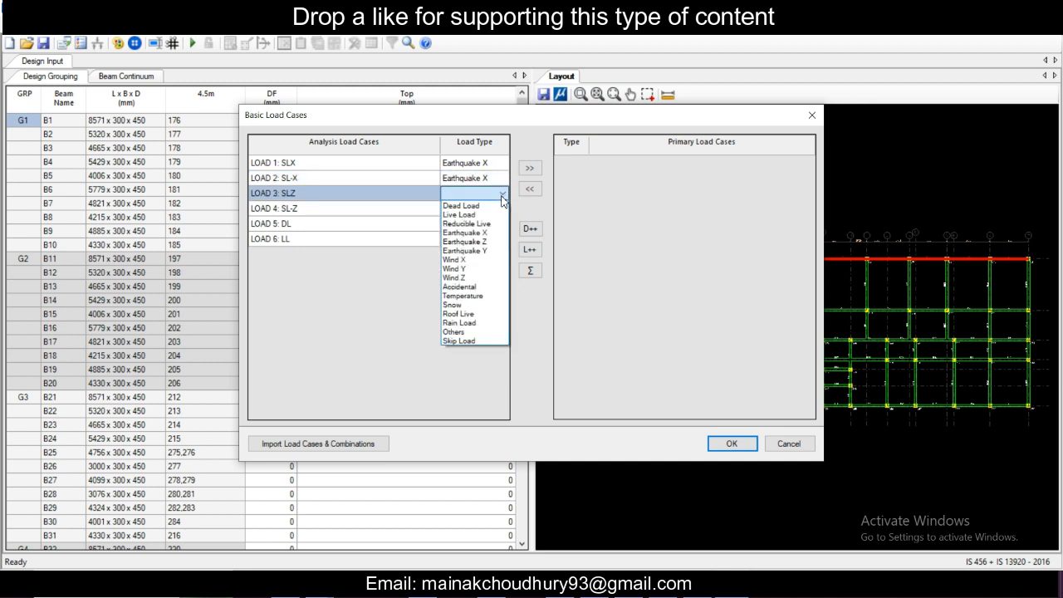
{"action": "left_click", "coordinate": [494, 241]}
{"action": "left_click", "coordinate": [502, 208]}
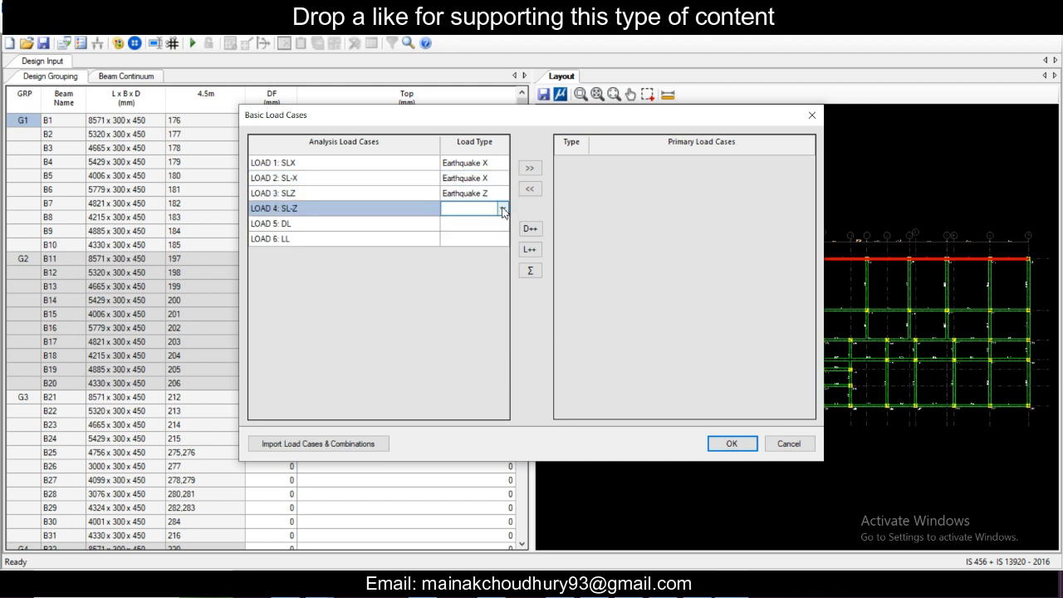
{"action": "left_click", "coordinate": [502, 210]}
{"action": "left_click", "coordinate": [493, 258]}
Step: Assign the Dead Load type to load case DL and the Live Load type to load case LL
{"action": "left_click", "coordinate": [501, 224]}
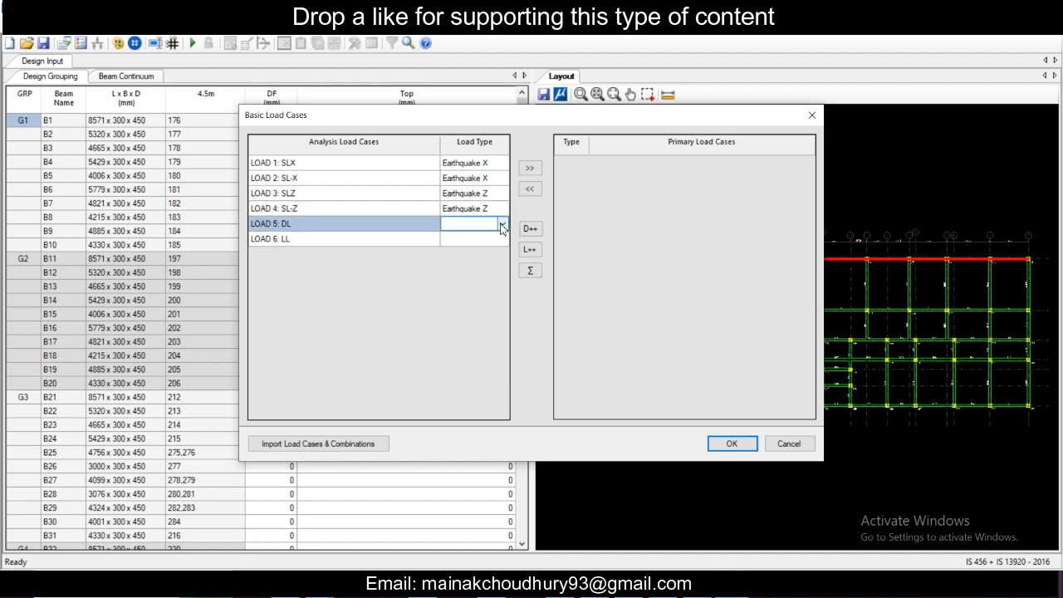
{"action": "left_click", "coordinate": [501, 224]}
{"action": "left_click", "coordinate": [493, 236]}
{"action": "left_click", "coordinate": [501, 239]}
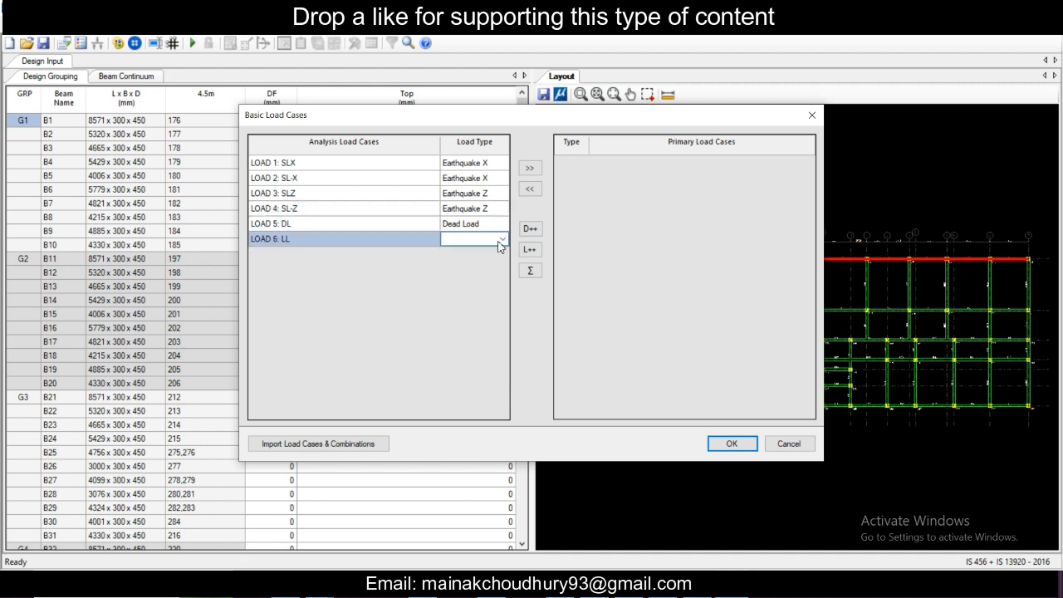
{"action": "left_click", "coordinate": [502, 240]}
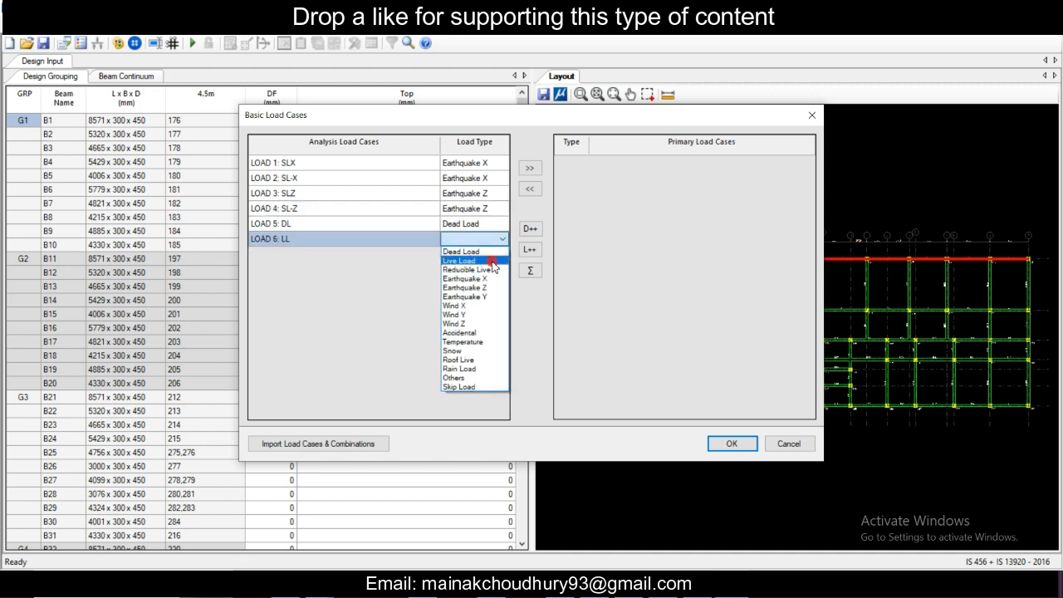
{"action": "left_click", "coordinate": [494, 260]}
Step: Add all six analysis load cases to the primary load cases and accept them
{"action": "left_click_drag", "start_coordinate": [379, 166], "coordinate": [387, 261]}
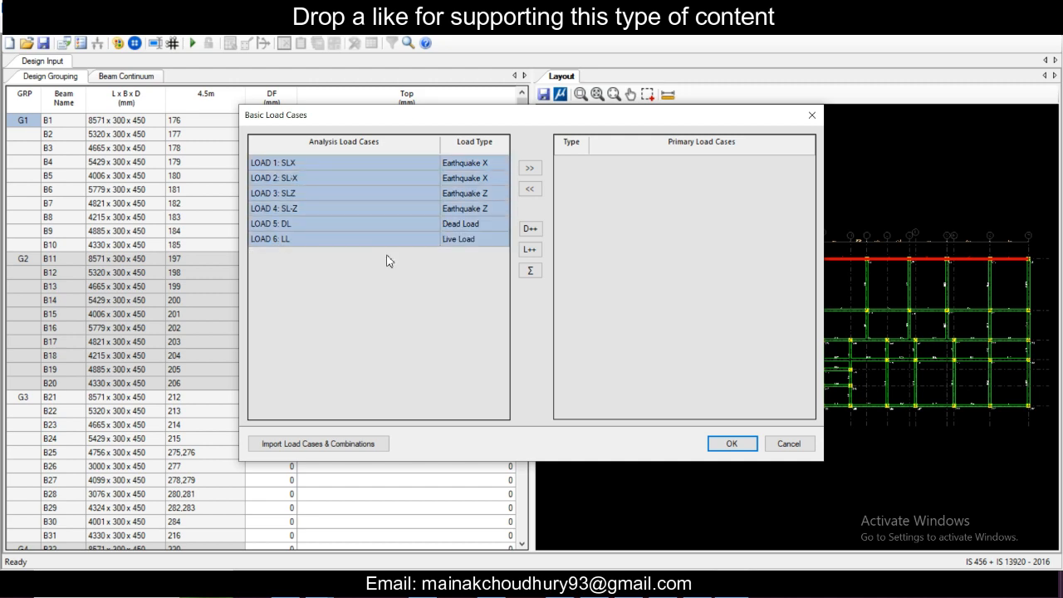
{"action": "left_click", "coordinate": [532, 167]}
{"action": "left_click", "coordinate": [731, 443]}
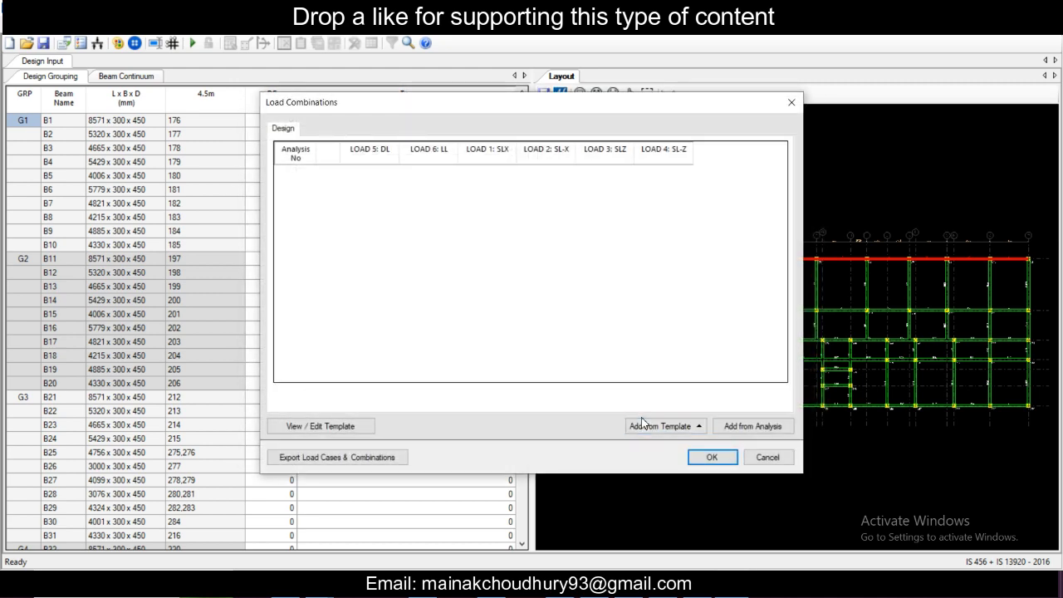
Step: Add the load combinations from the template and run the design of the 4.5m level beams
{"action": "left_click", "coordinate": [661, 426]}
{"action": "left_click", "coordinate": [671, 405]}
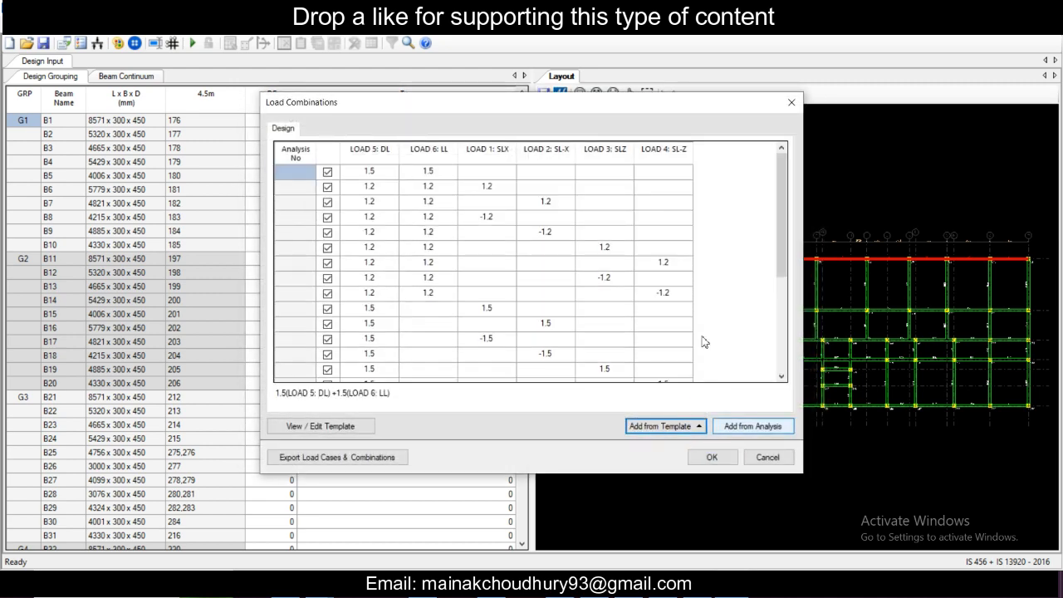
{"action": "left_click", "coordinate": [714, 462]}
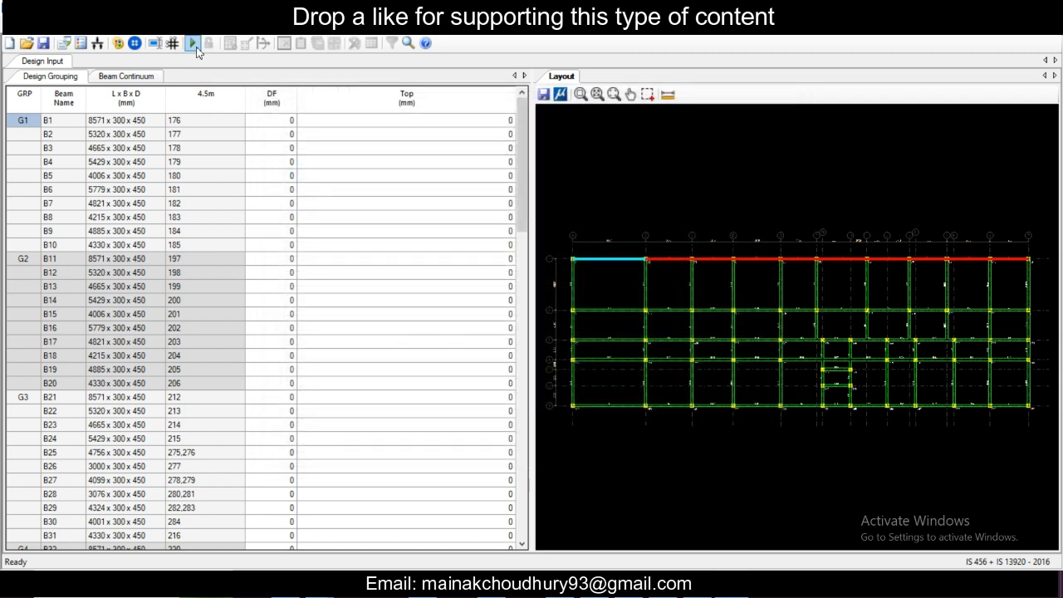
{"action": "left_click", "coordinate": [195, 44]}
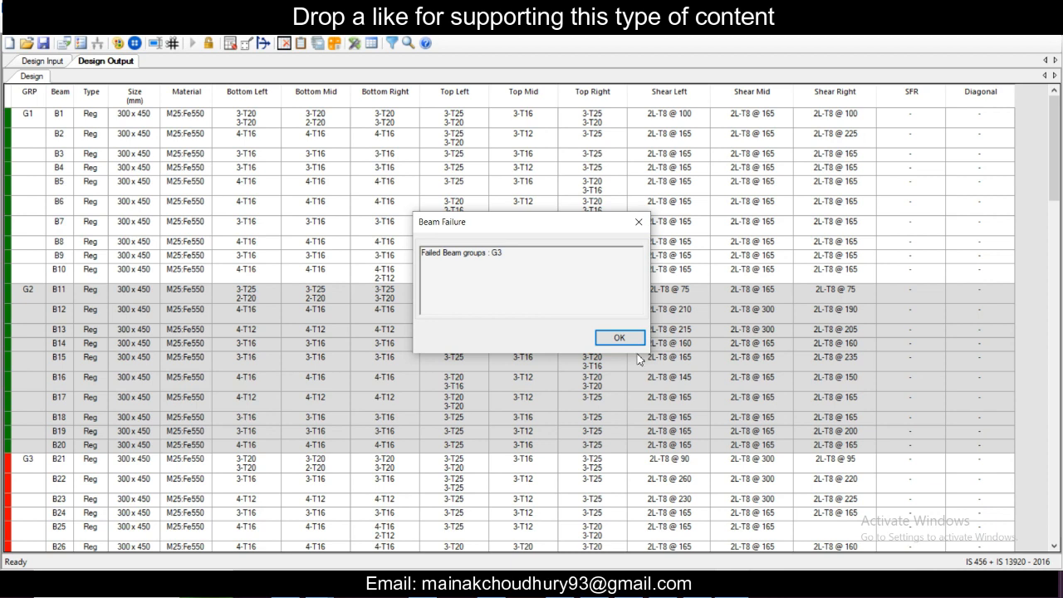
{"action": "left_click", "coordinate": [617, 336]}
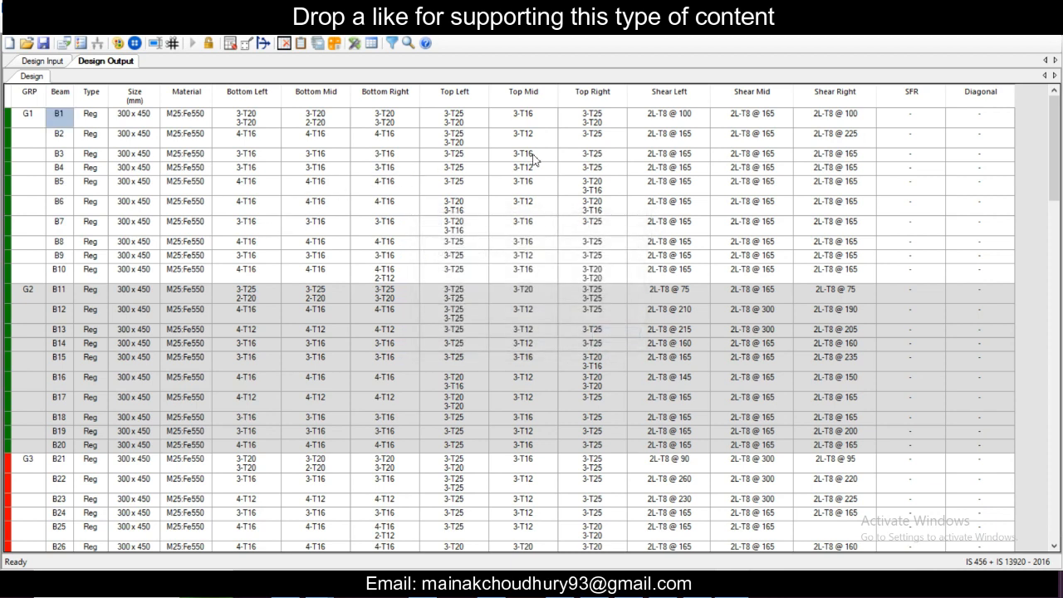
Step: Examine the design output of all beam groups for failed beams and missing reinforcement
{"action": "scroll", "coordinate": [428, 157], "scroll_direction": "down", "scroll_amount": 1}
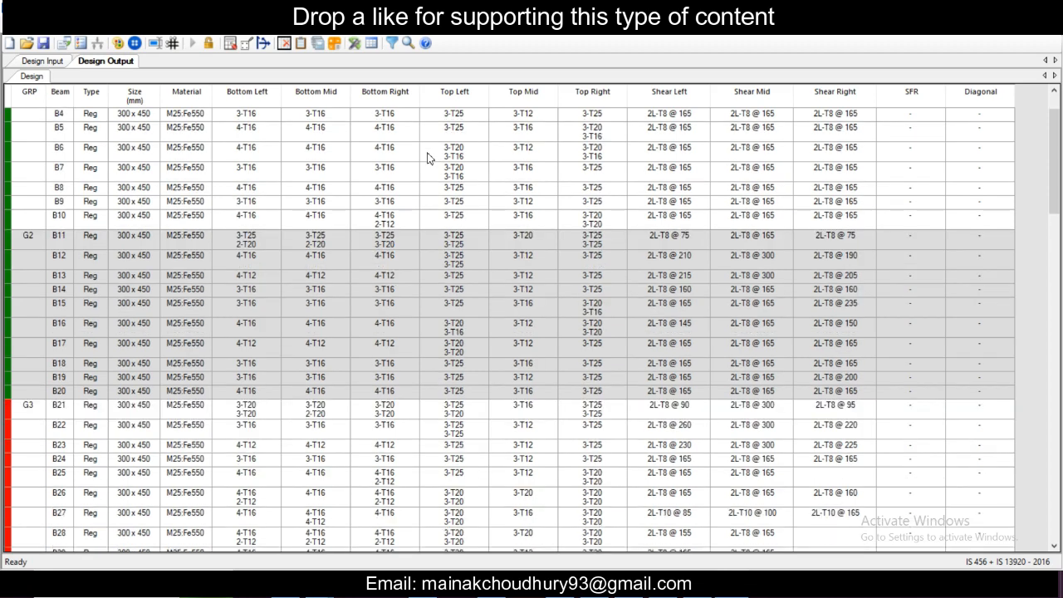
{"action": "scroll", "coordinate": [259, 204], "scroll_direction": "down", "scroll_amount": 7}
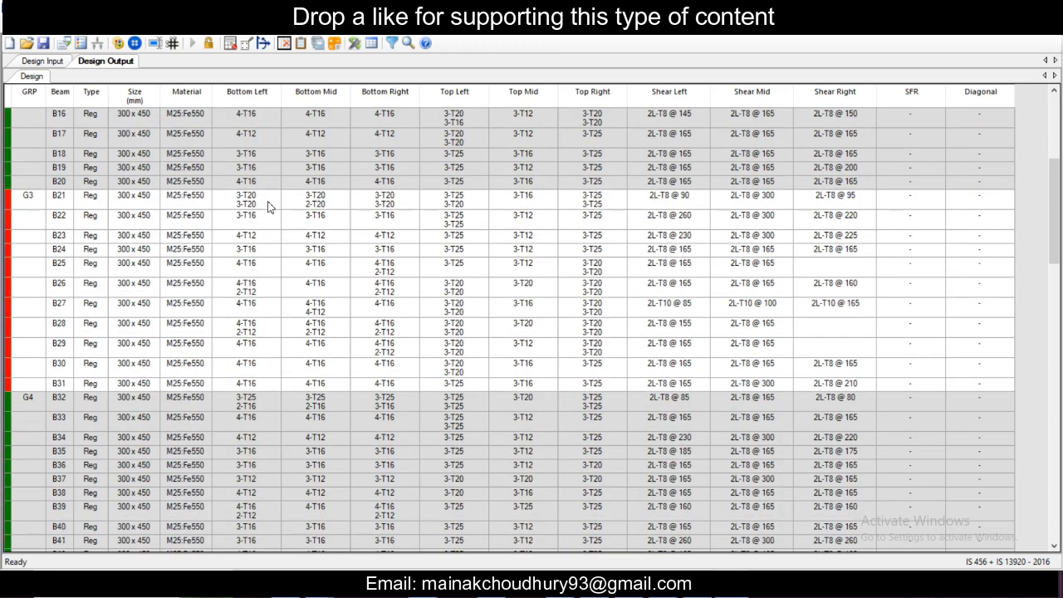
{"action": "scroll", "coordinate": [268, 207], "scroll_direction": "down", "scroll_amount": 18}
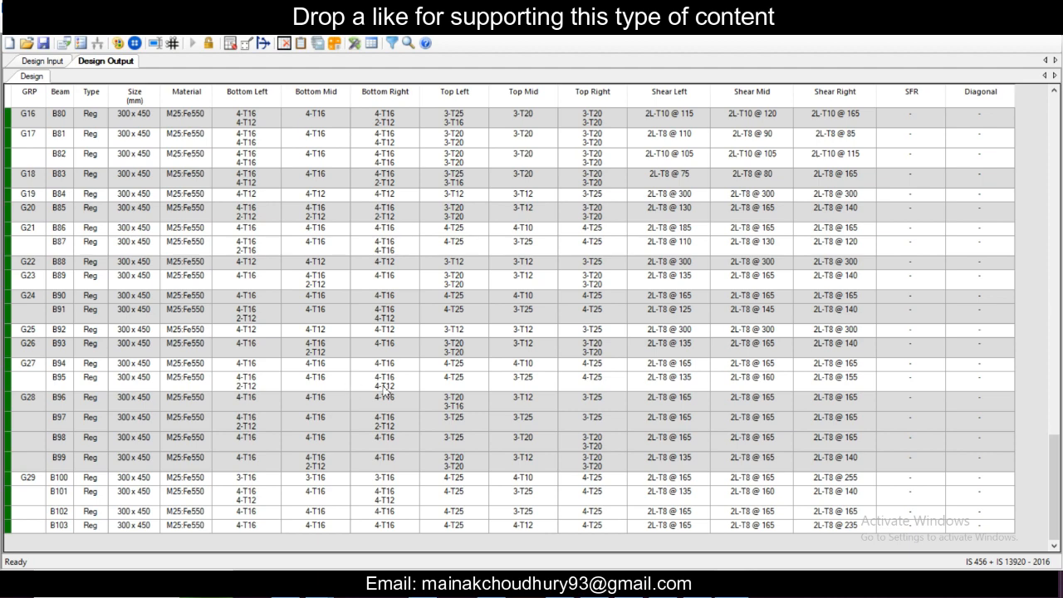
{"action": "scroll", "coordinate": [384, 396], "scroll_direction": "up", "scroll_amount": 6}
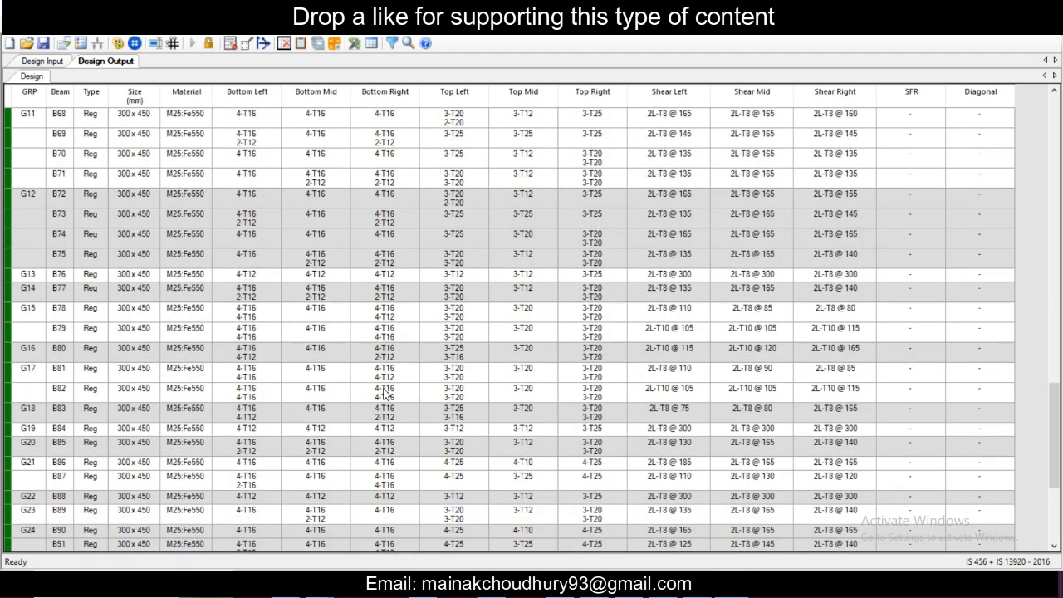
{"action": "scroll", "coordinate": [384, 395], "scroll_direction": "up", "scroll_amount": 8}
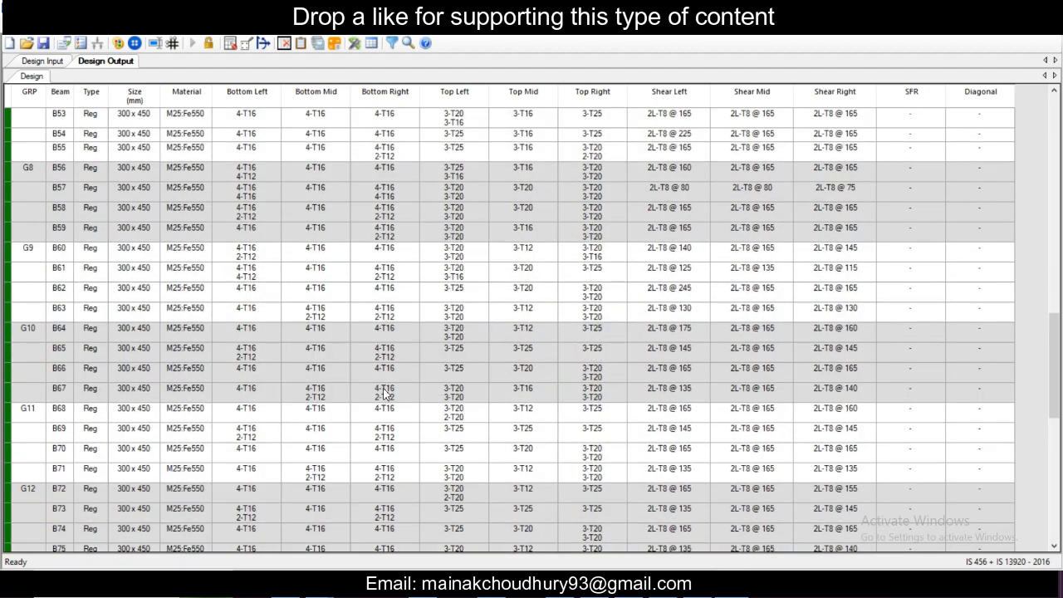
{"action": "scroll", "coordinate": [384, 395], "scroll_direction": "up", "scroll_amount": 3}
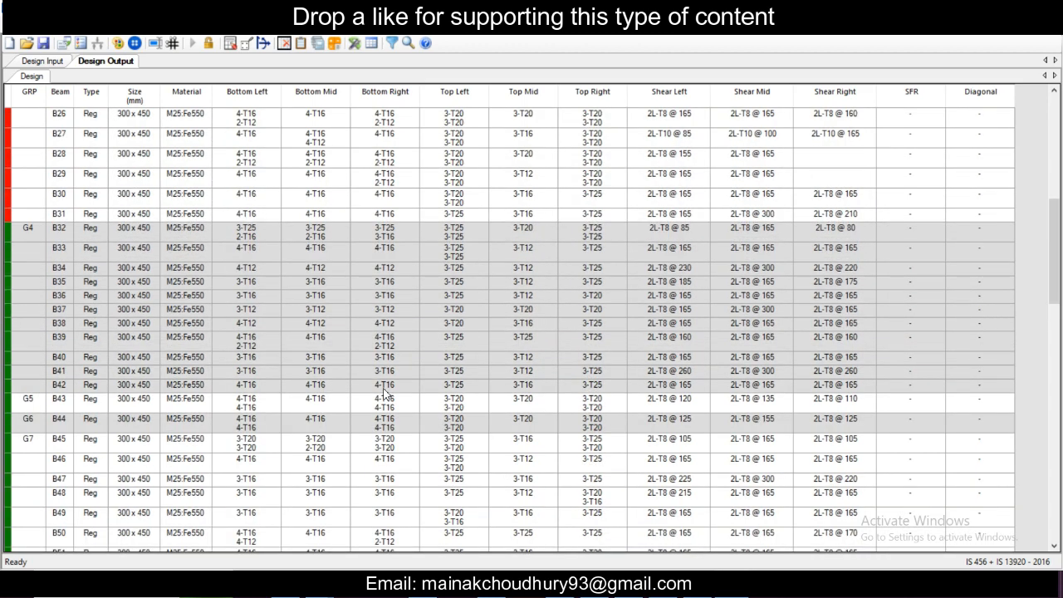
{"action": "scroll", "coordinate": [384, 395], "scroll_direction": "up", "scroll_amount": 6}
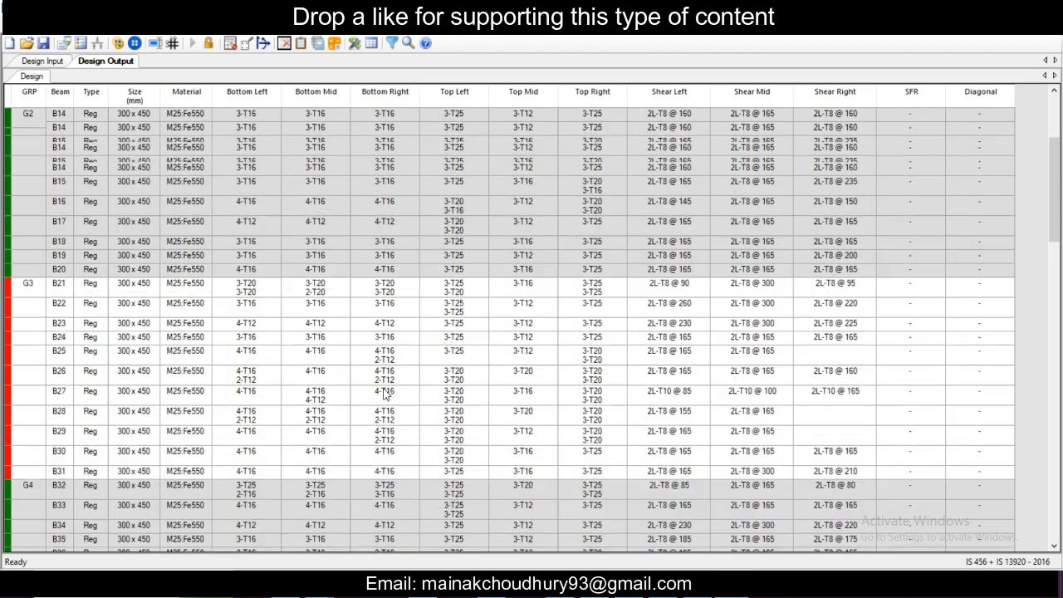
{"action": "scroll", "coordinate": [351, 308], "scroll_direction": "up", "scroll_amount": 3}
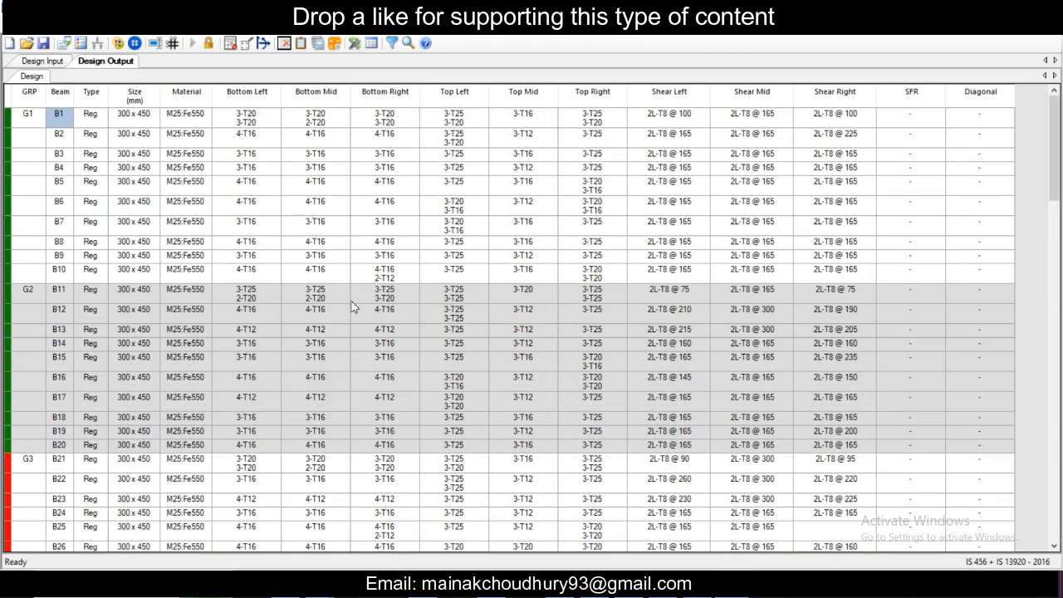
Step: Open the redesign of beam group G3 from its failed beam B27
{"action": "scroll", "coordinate": [351, 307], "scroll_direction": "down", "scroll_amount": 5}
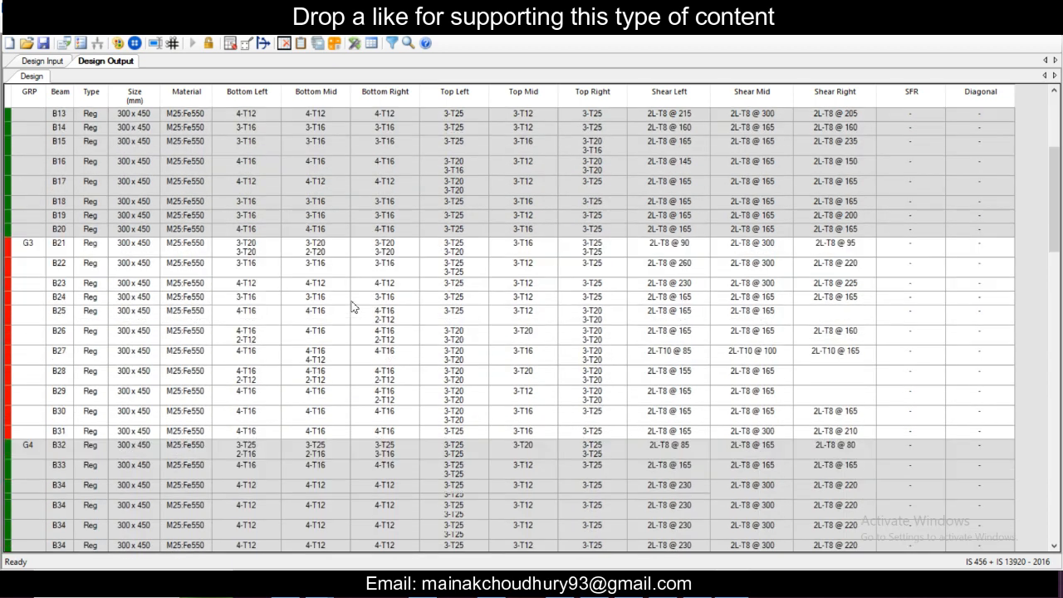
{"action": "scroll", "coordinate": [351, 308], "scroll_direction": "down", "scroll_amount": 1}
{"action": "left_click", "coordinate": [241, 306]}
{"action": "right_click", "coordinate": [240, 306]}
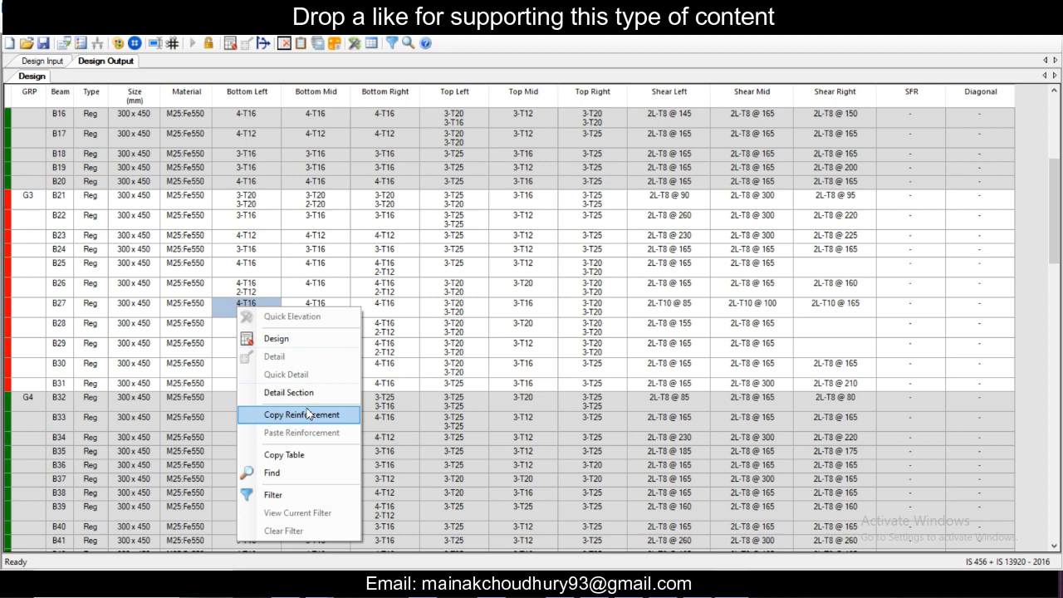
{"action": "left_click", "coordinate": [291, 341]}
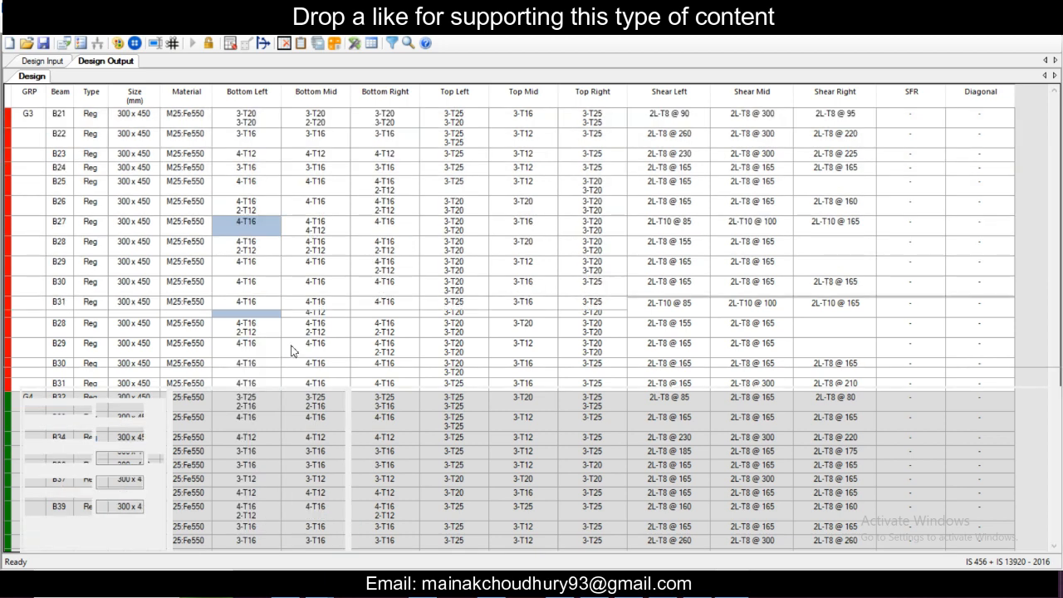
Step: Check where beam group G3 lies on the 4.5m layout and return to its redesign
{"action": "left_click", "coordinate": [42, 62]}
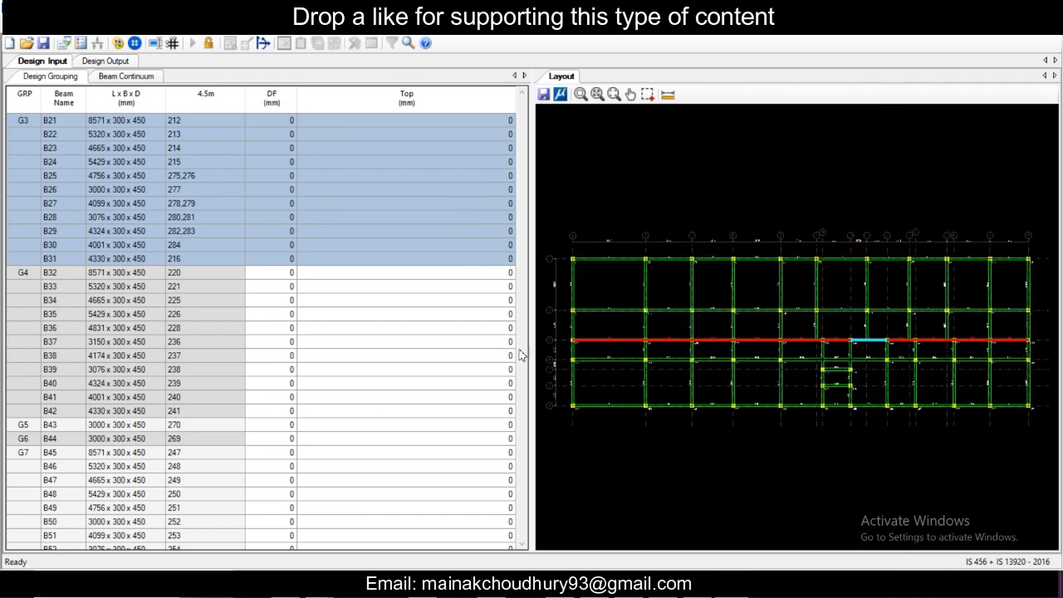
{"action": "left_click", "coordinate": [105, 61]}
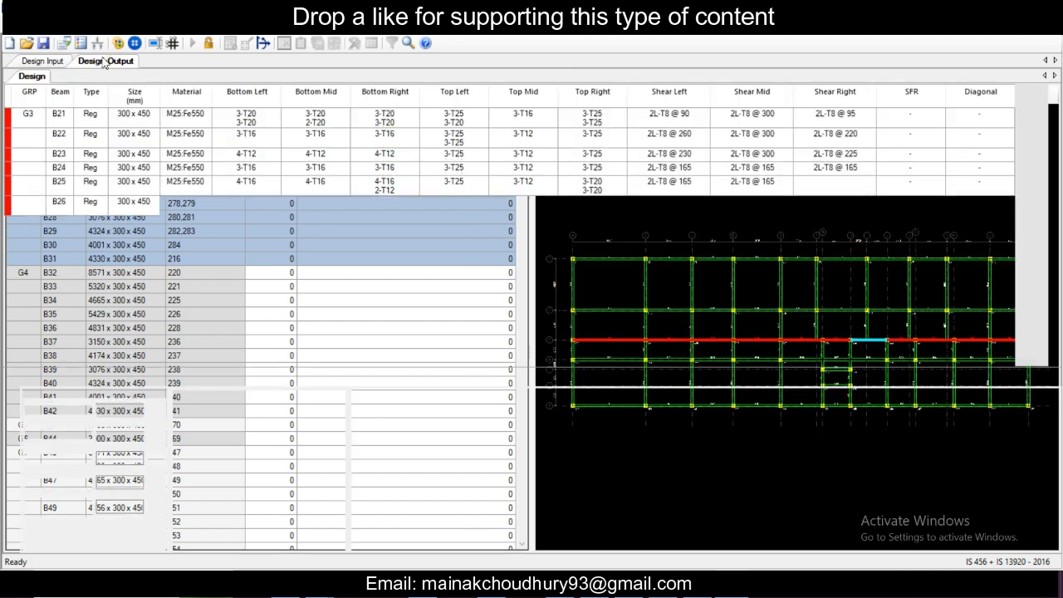
{"action": "left_click", "coordinate": [248, 222]}
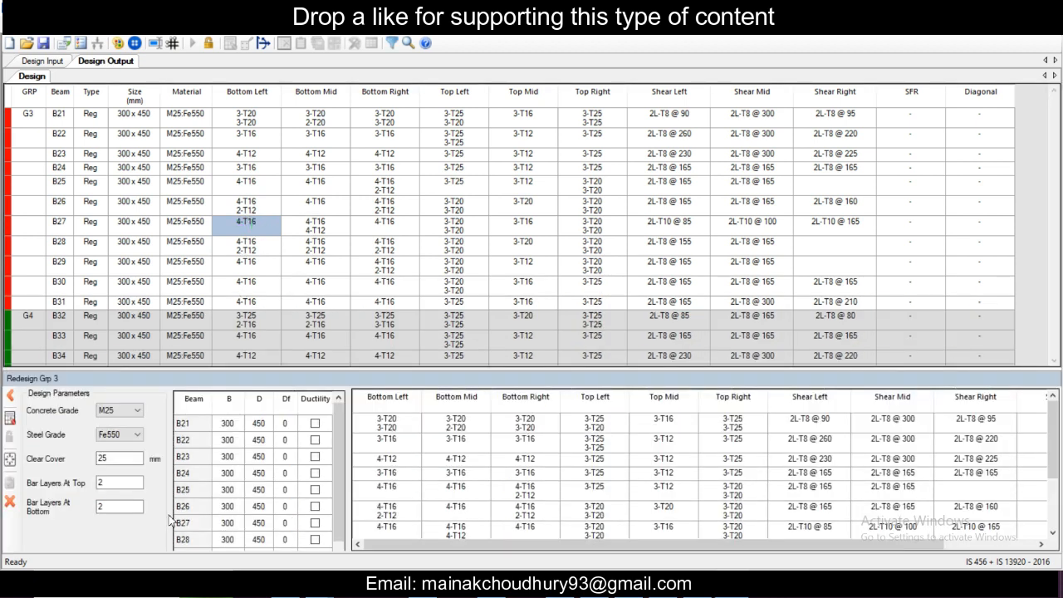
Step: Set the depth of beams B21 and B22 to 500 mm in the group 3 redesign
{"action": "left_click", "coordinate": [233, 429]}
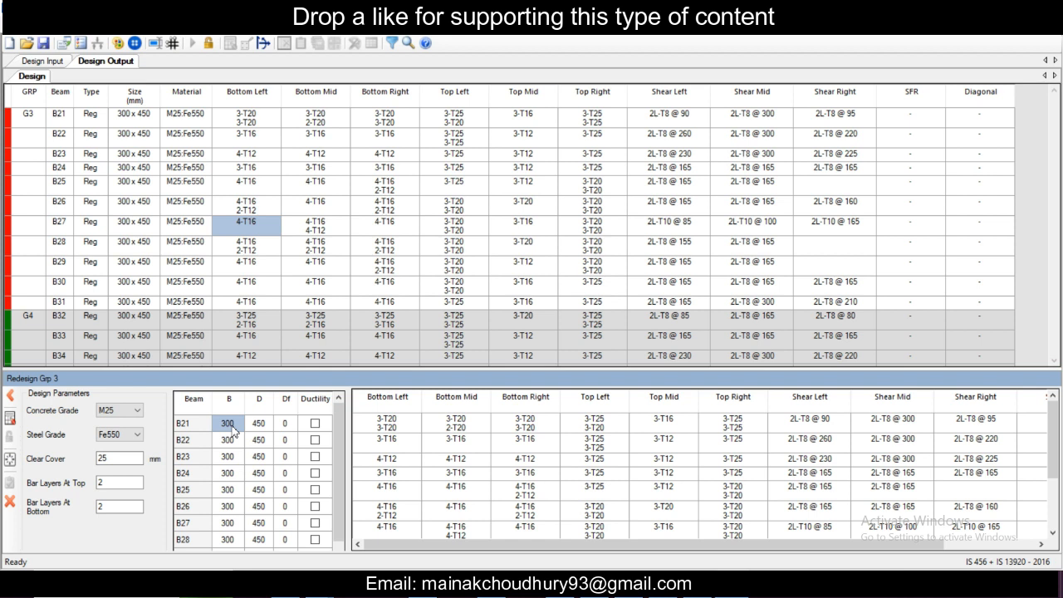
{"action": "left_click", "coordinate": [262, 424]}
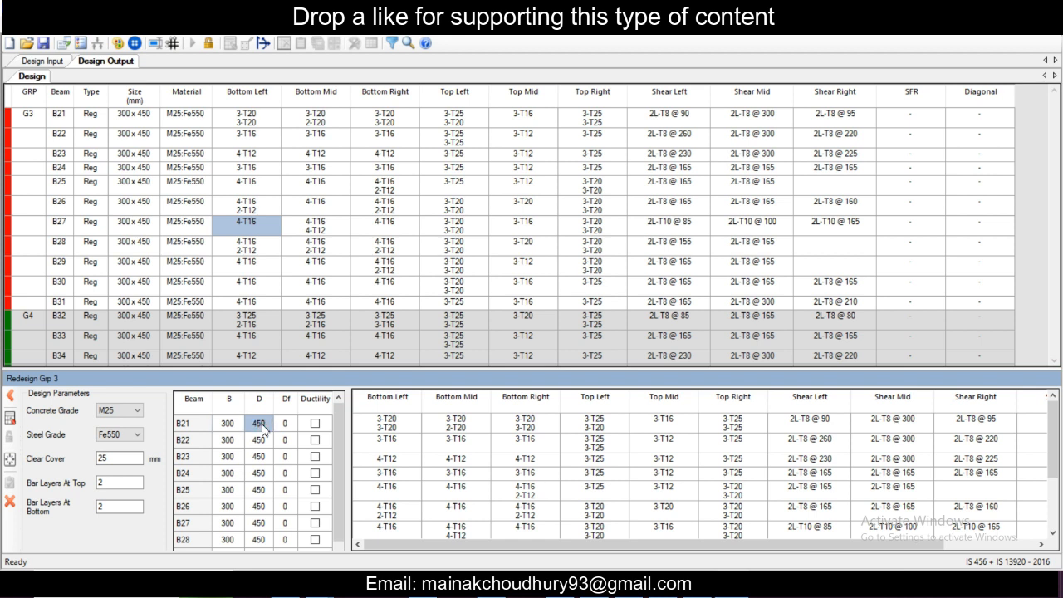
{"action": "type", "text": "50"}
{"action": "left_click", "coordinate": [267, 426]}
{"action": "left_click_drag", "start_coordinate": [266, 427], "coordinate": [268, 473]}
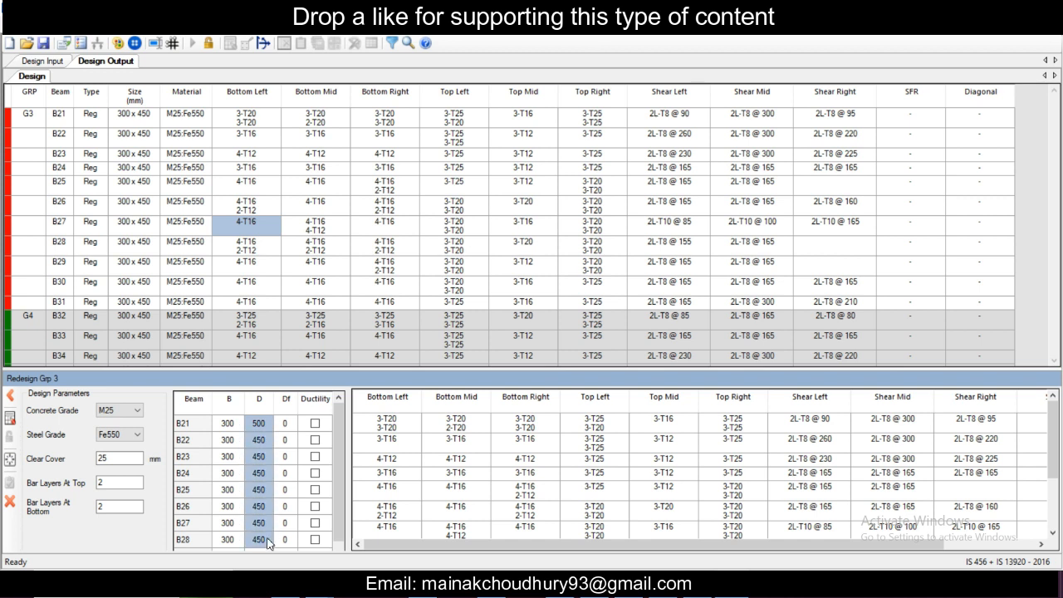
{"action": "left_click", "coordinate": [267, 438]}
{"action": "left_click", "coordinate": [267, 429]}
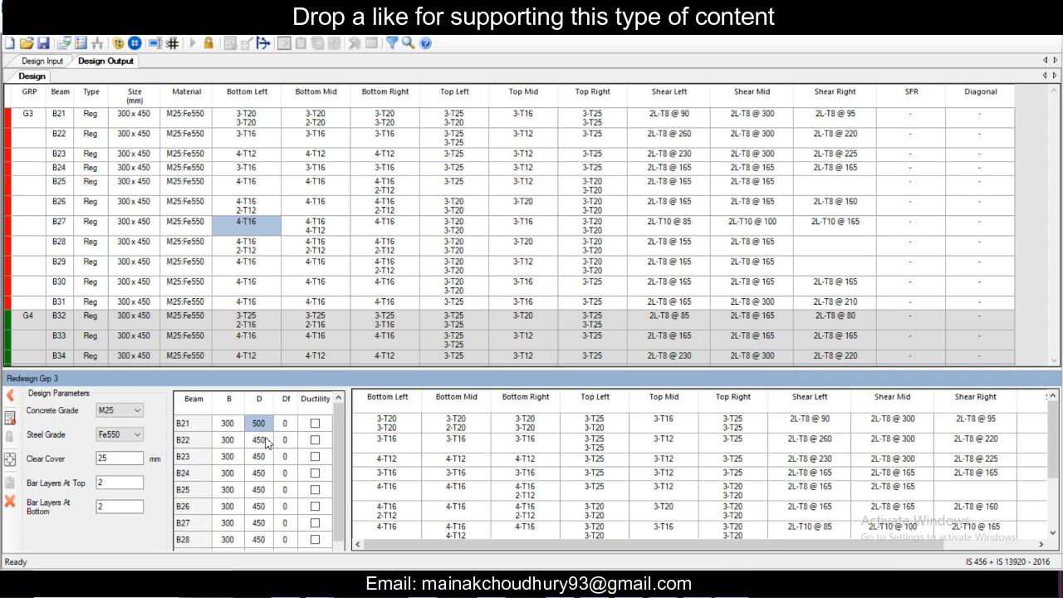
{"action": "left_click", "coordinate": [267, 440]}
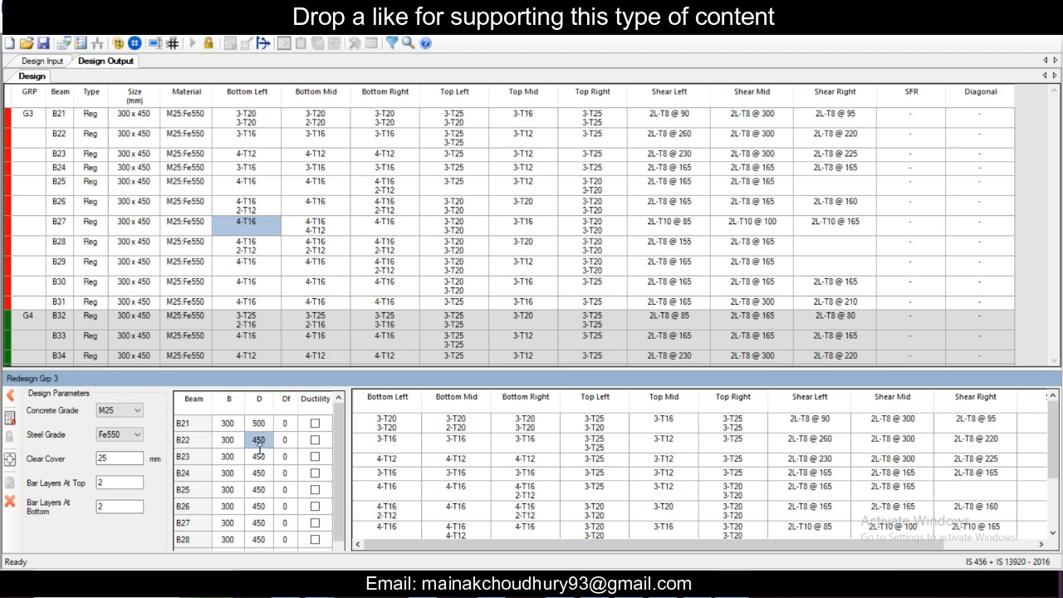
{"action": "type", "text": "500"}
{"action": "left_click", "coordinate": [259, 459]}
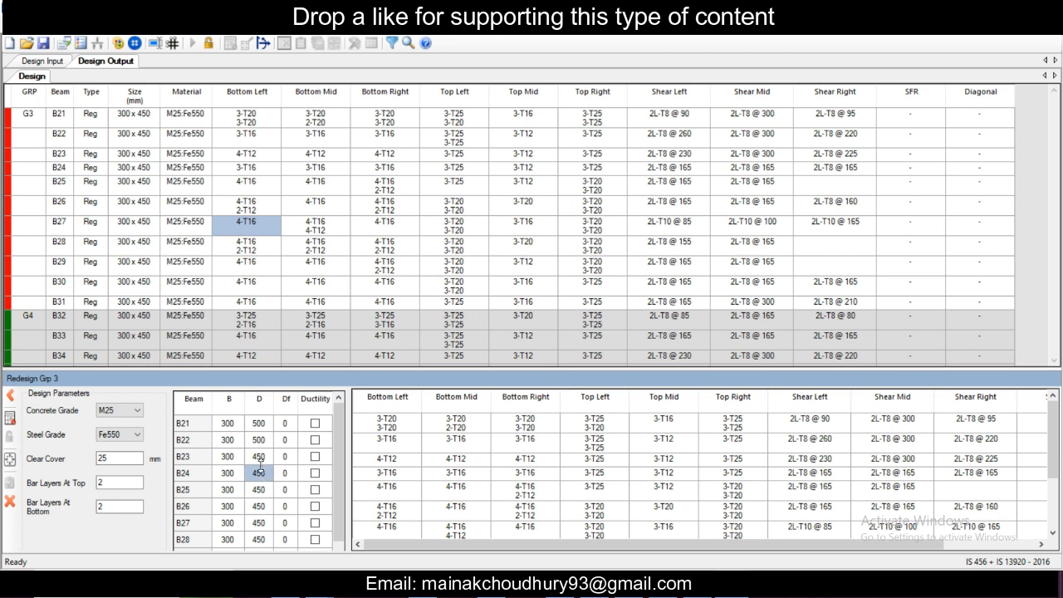
Step: Set the depth of beams B23 and B24 to 500 mm
{"action": "left_click", "coordinate": [267, 424]}
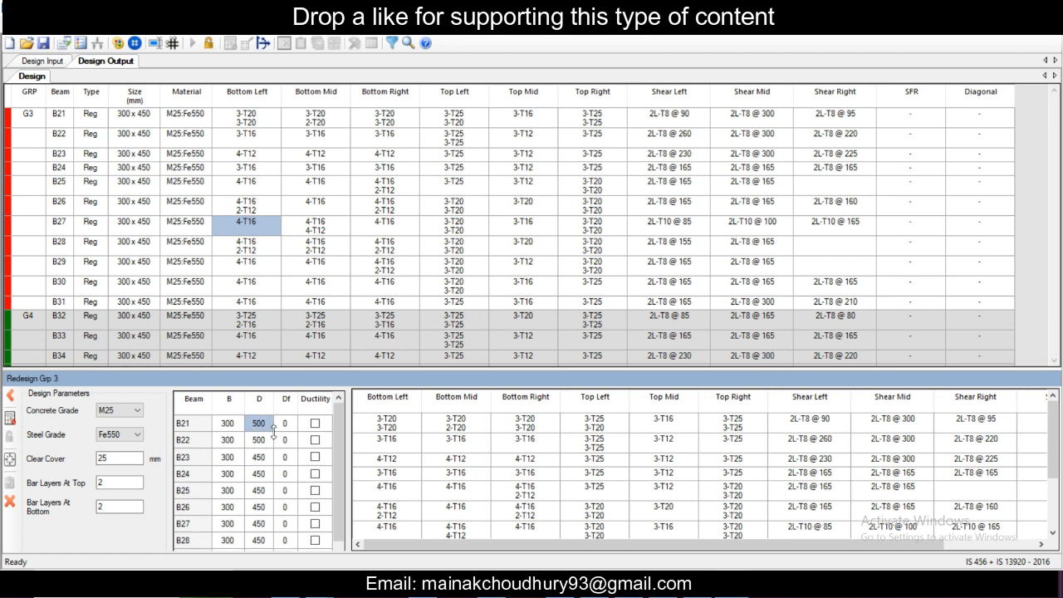
{"action": "left_click", "coordinate": [267, 440]}
{"action": "left_click", "coordinate": [259, 461]}
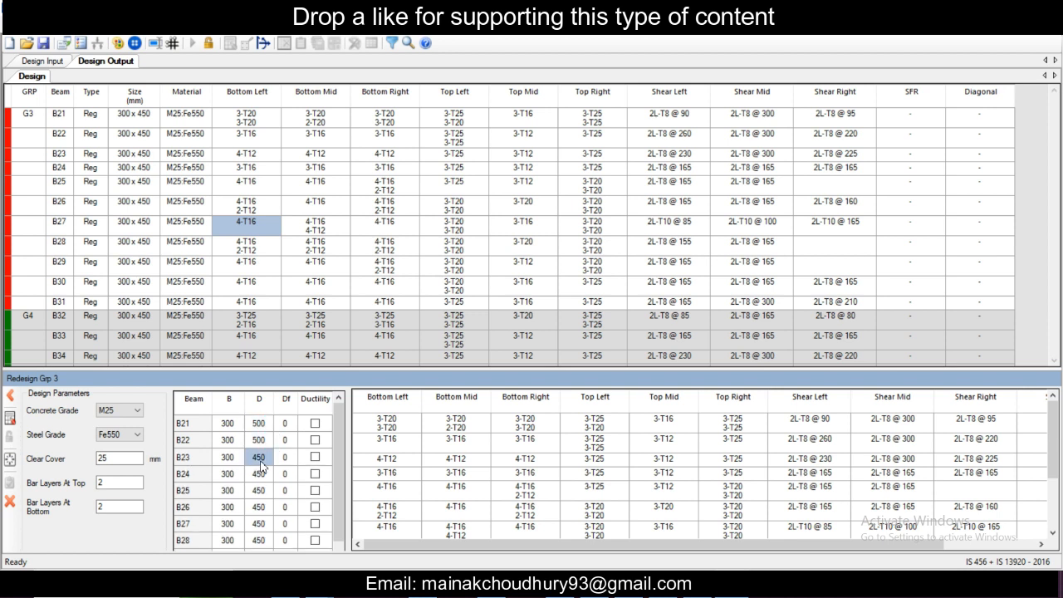
{"action": "type", "text": "500"}
{"action": "left_click", "coordinate": [267, 475]}
{"action": "type", "text": "500"}
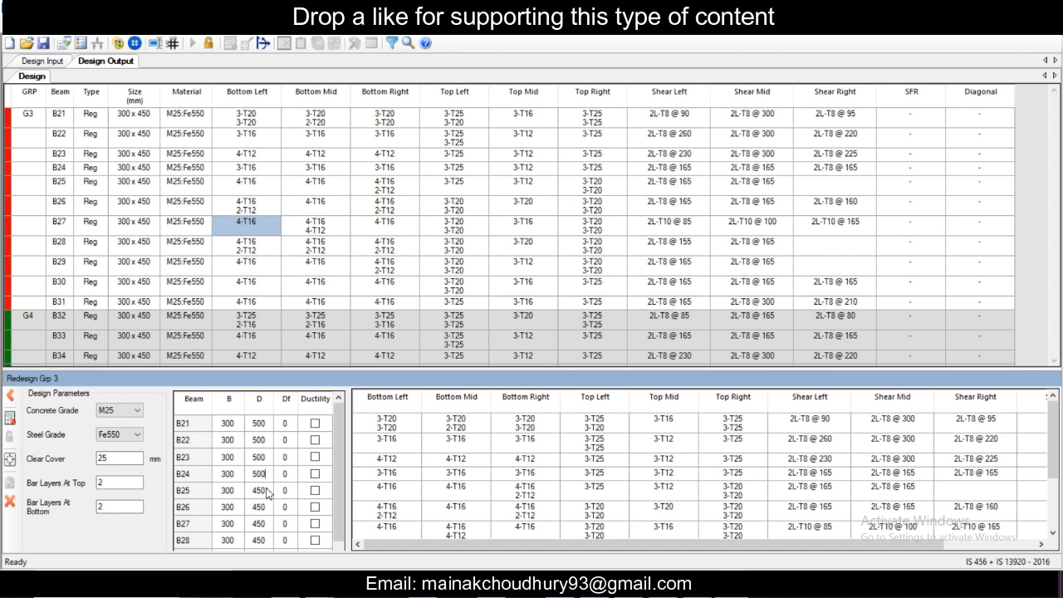
Step: Set the depth of beams B25 to B28 to 500 mm
{"action": "left_click", "coordinate": [268, 490]}
{"action": "type", "text": "500"}
{"action": "left_click", "coordinate": [268, 507]}
{"action": "type", "text": "500"}
{"action": "left_click", "coordinate": [268, 523]}
{"action": "type", "text": "500"}
{"action": "left_click", "coordinate": [265, 540]}
{"action": "type", "text": "500"}
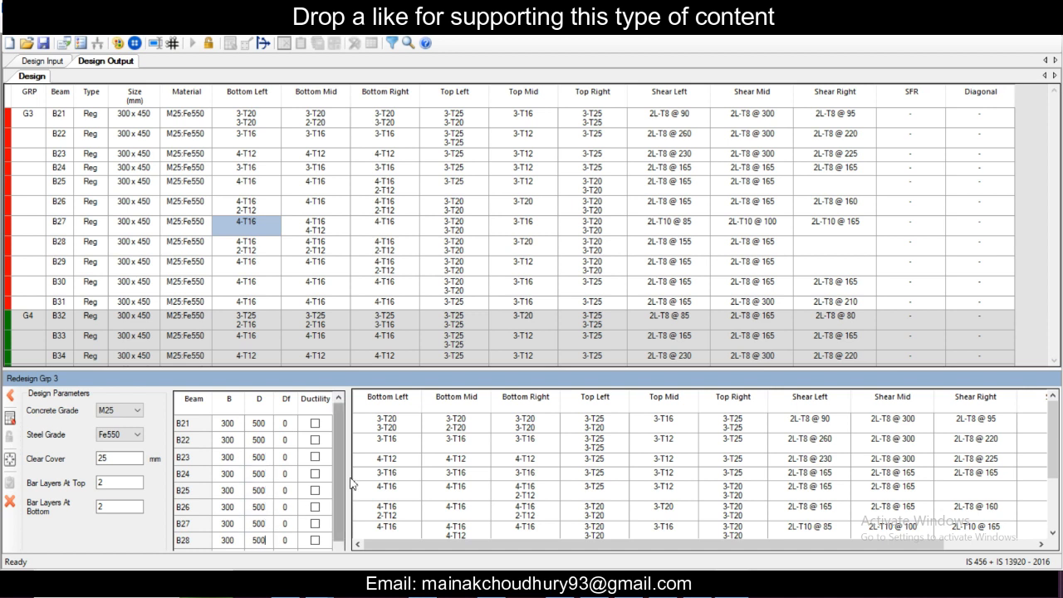
Step: Set the depth of beams B29 and B30 to 500 mm and try redesigning group 3
{"action": "scroll", "coordinate": [332, 517], "scroll_direction": "down", "scroll_amount": 1}
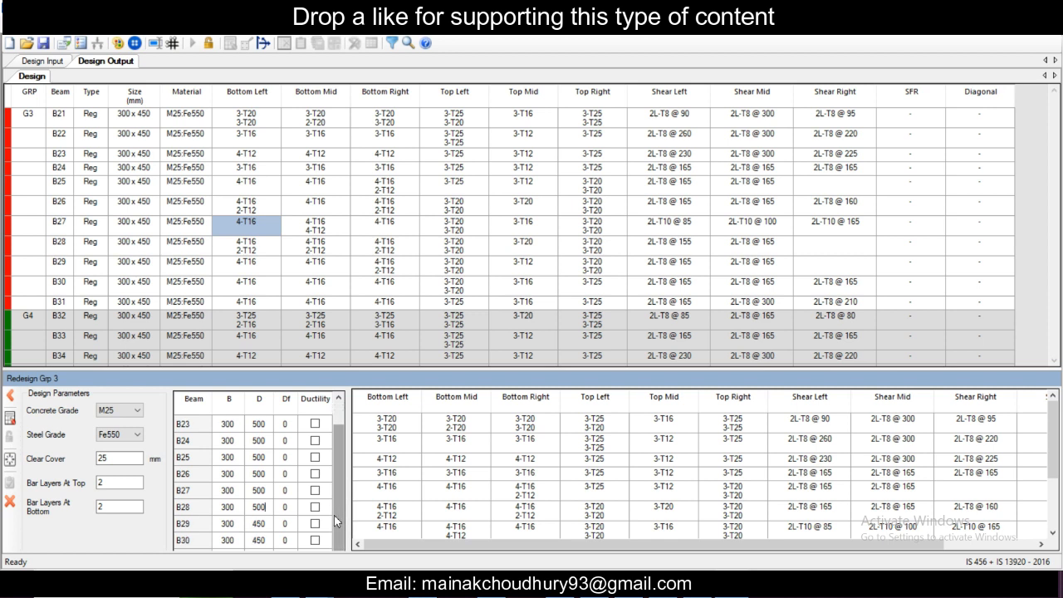
{"action": "left_click", "coordinate": [258, 523]}
{"action": "type", "text": "500"}
{"action": "left_click", "coordinate": [261, 543]}
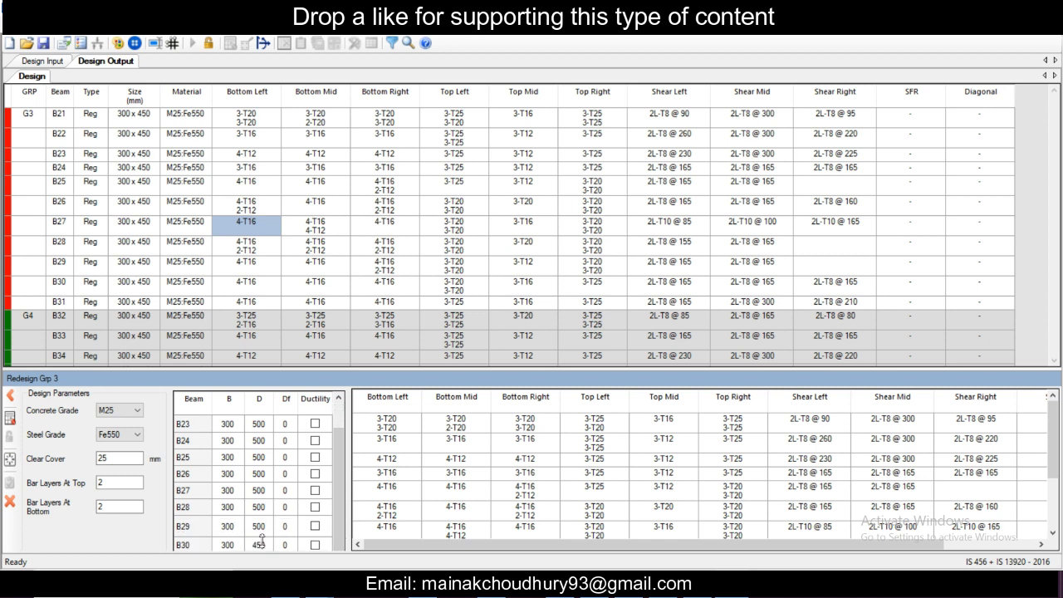
{"action": "type", "text": "500"}
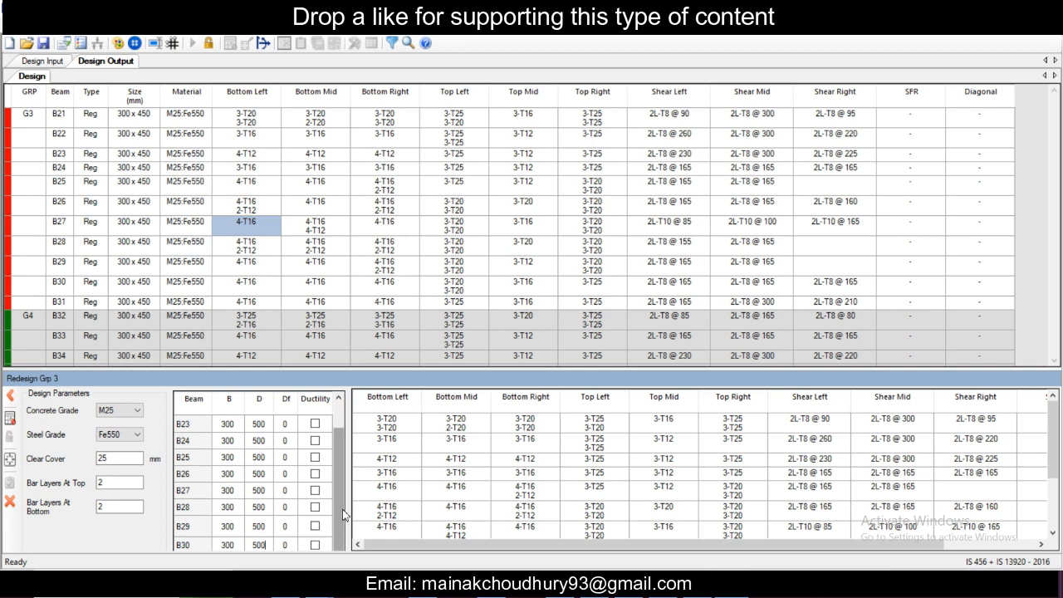
{"action": "left_click", "coordinate": [11, 420]}
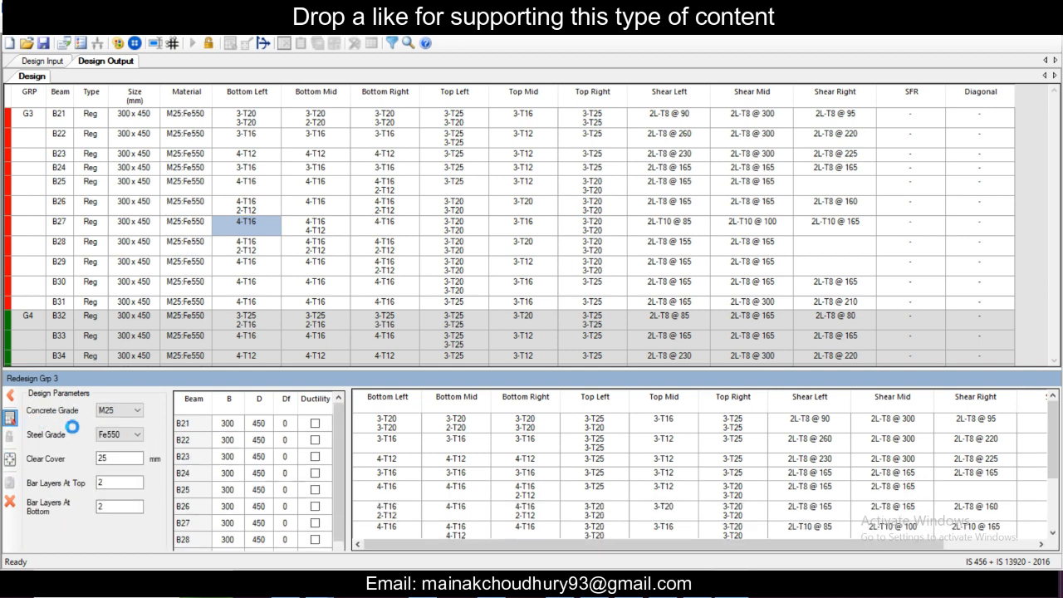
{"action": "left_click", "coordinate": [594, 357]}
Step: Enter a 500 mm depth again for beams B21 to B30 and rerun the group 3 redesign
{"action": "scroll", "coordinate": [340, 478], "scroll_direction": "down", "scroll_amount": 1}
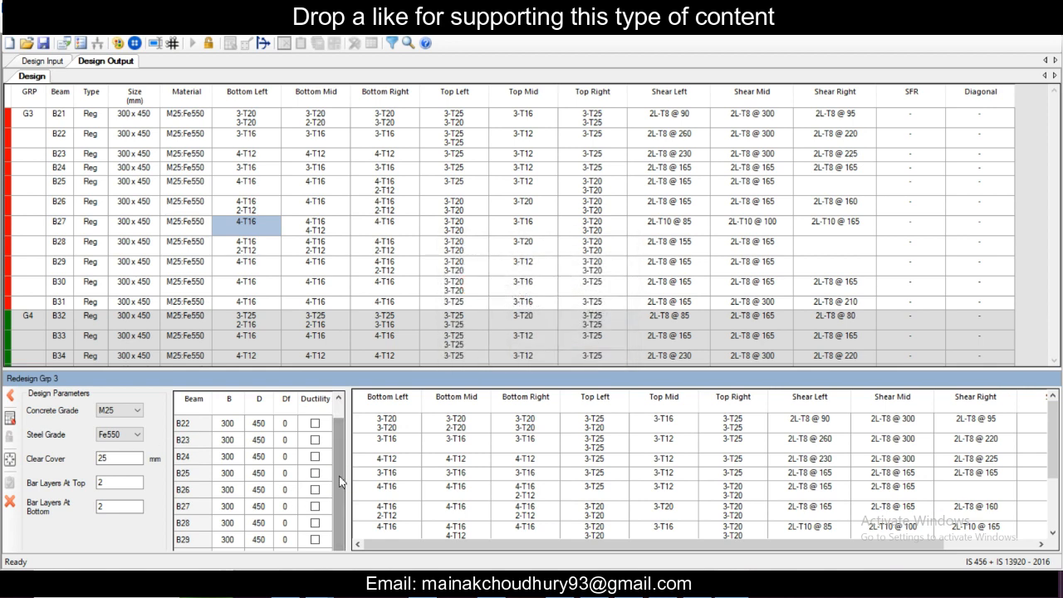
{"action": "left_click", "coordinate": [267, 427]}
{"action": "scroll", "coordinate": [269, 461], "scroll_direction": "up", "scroll_amount": 1}
{"action": "scroll", "coordinate": [271, 459], "scroll_direction": "down", "scroll_amount": 1}
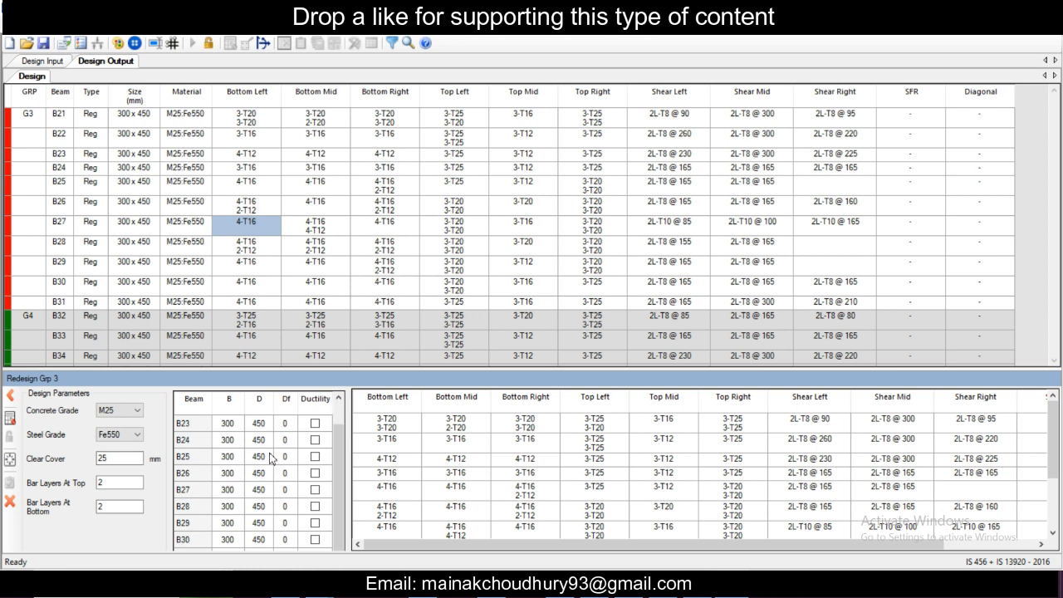
{"action": "scroll", "coordinate": [271, 458], "scroll_direction": "up", "scroll_amount": 1}
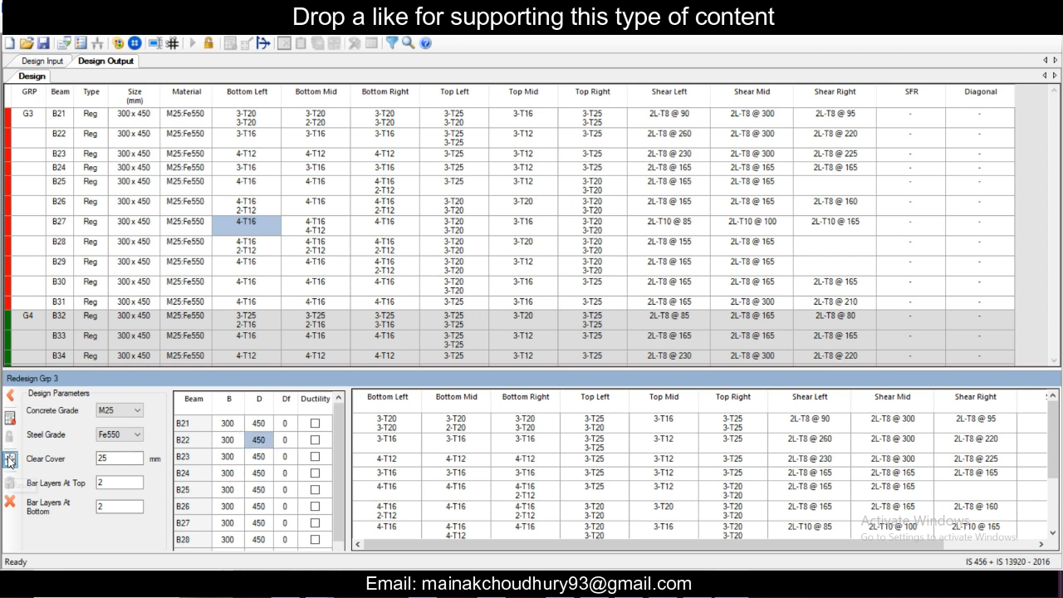
{"action": "left_click", "coordinate": [259, 424]}
{"action": "type", "text": "5"}
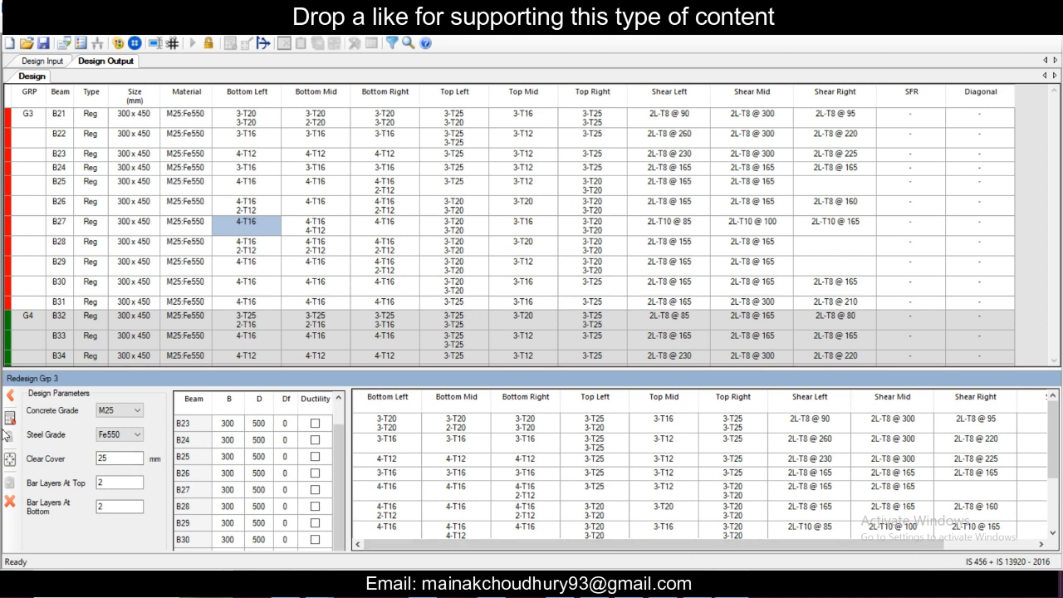
{"action": "left_click", "coordinate": [9, 419]}
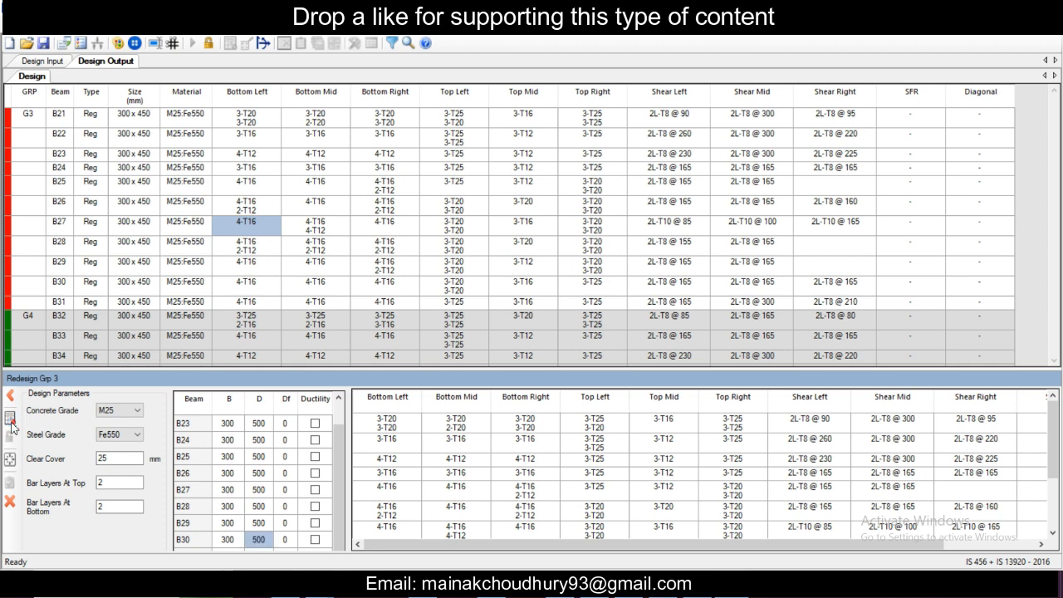
{"action": "left_click", "coordinate": [590, 362]}
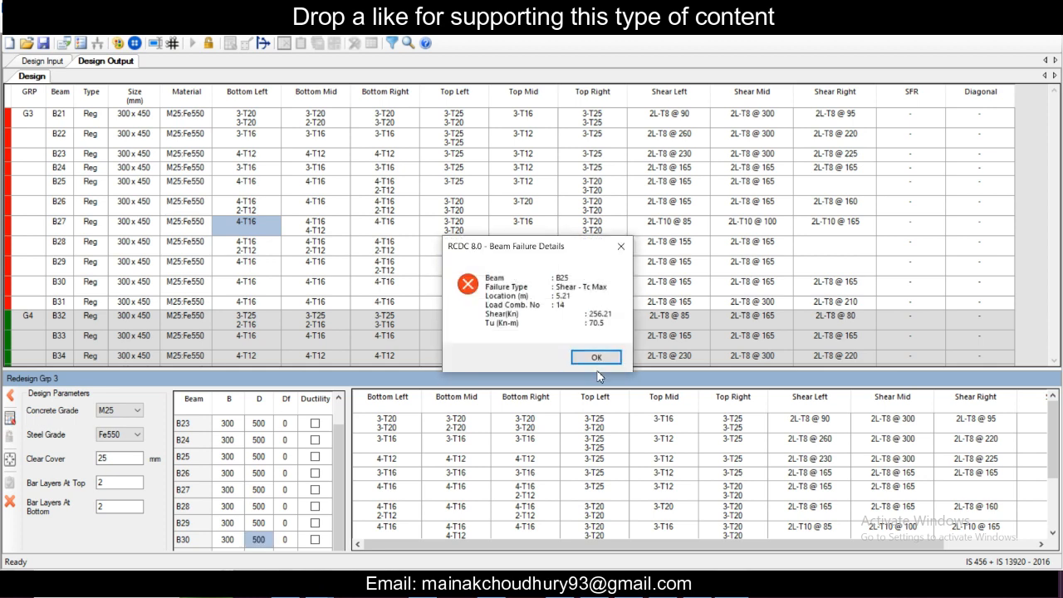
Step: Set the width of beams B21 to B24 to 350 mm in the group 3 redesign
{"action": "scroll", "coordinate": [685, 498], "scroll_direction": "down", "scroll_amount": 1}
{"action": "scroll", "coordinate": [685, 499], "scroll_direction": "up", "scroll_amount": 2}
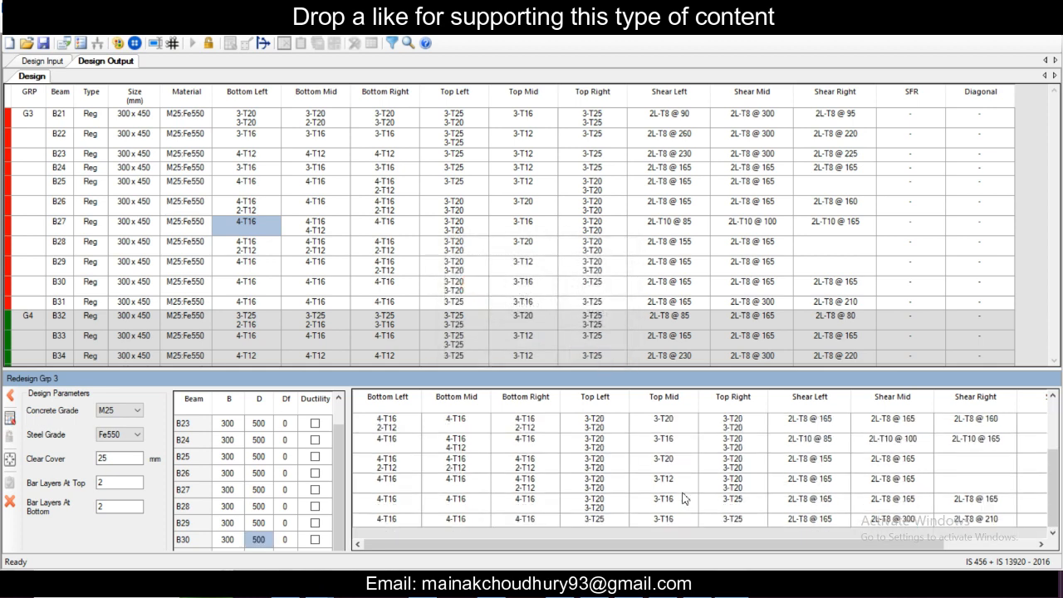
{"action": "scroll", "coordinate": [229, 430], "scroll_direction": "up", "scroll_amount": 1}
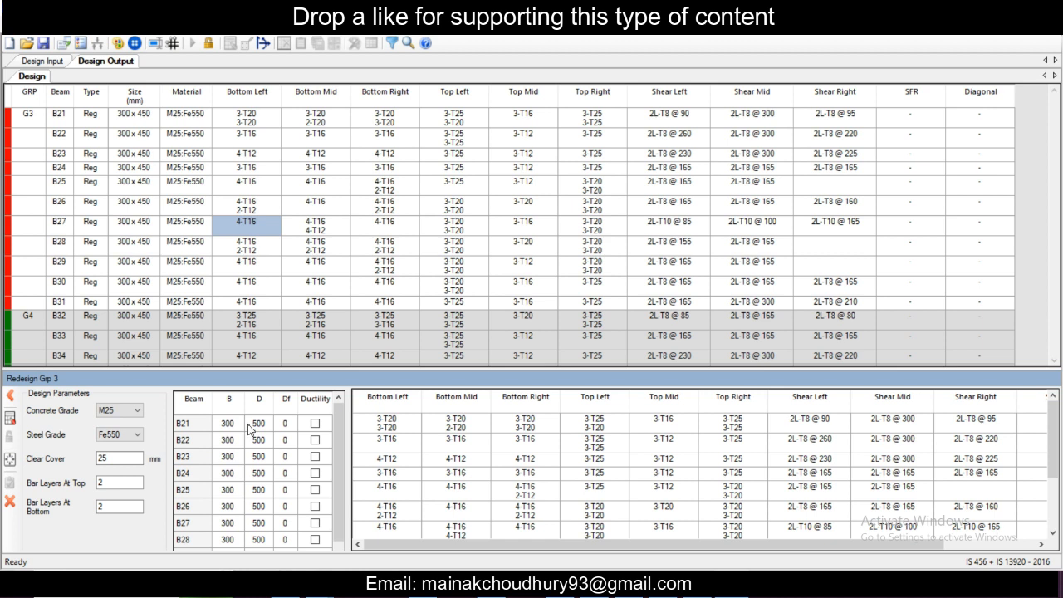
{"action": "scroll", "coordinate": [376, 452], "scroll_direction": "down", "scroll_amount": 3}
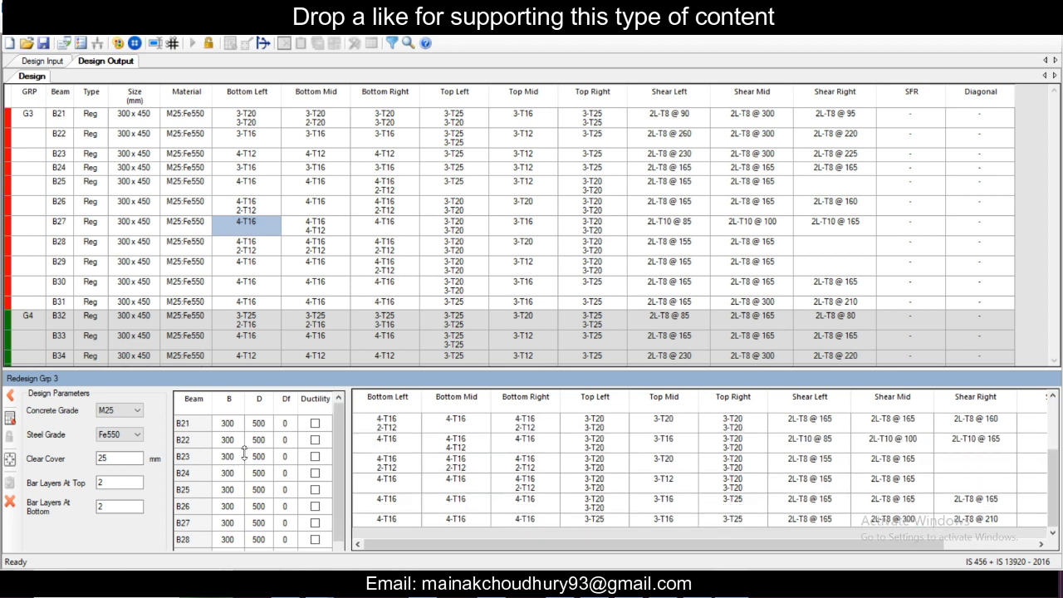
{"action": "left_click", "coordinate": [237, 425]}
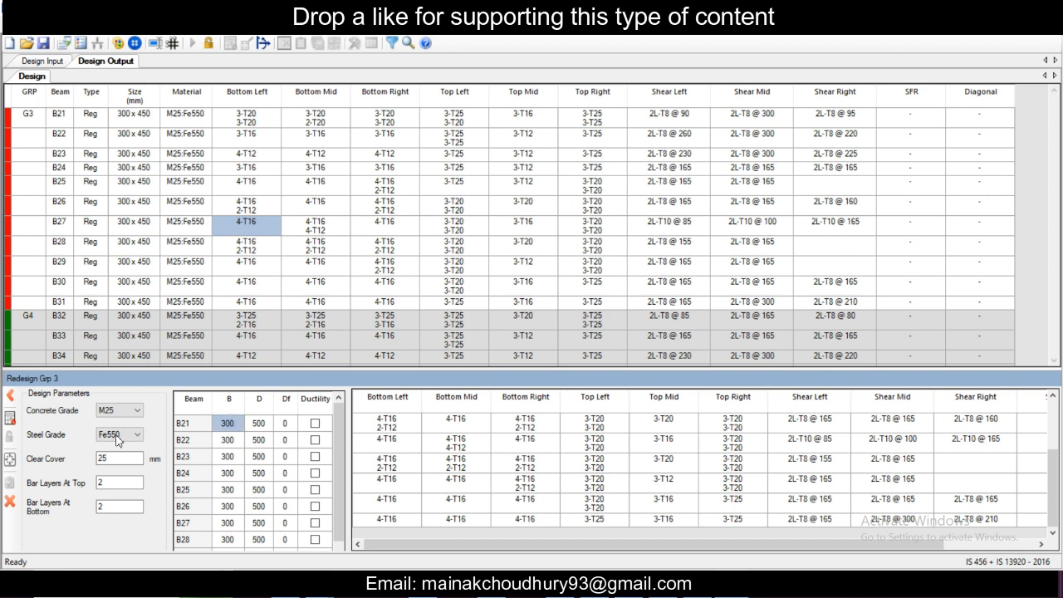
{"action": "type", "text": "350"}
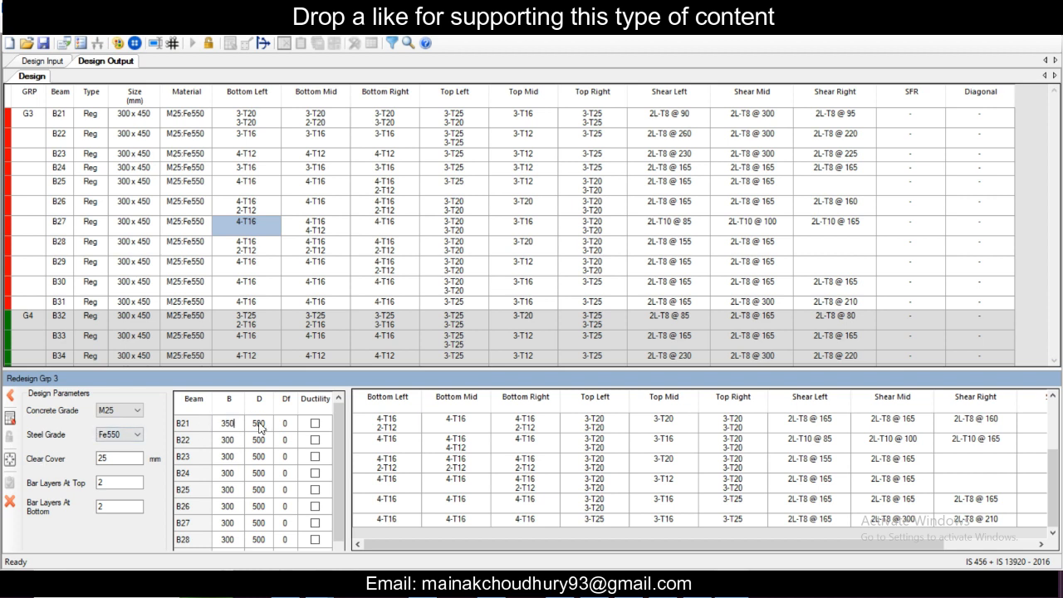
{"action": "left_click", "coordinate": [224, 440]}
{"action": "type", "text": "350"}
{"action": "left_click", "coordinate": [231, 457]}
{"action": "type", "text": "350"}
{"action": "left_click", "coordinate": [231, 473]}
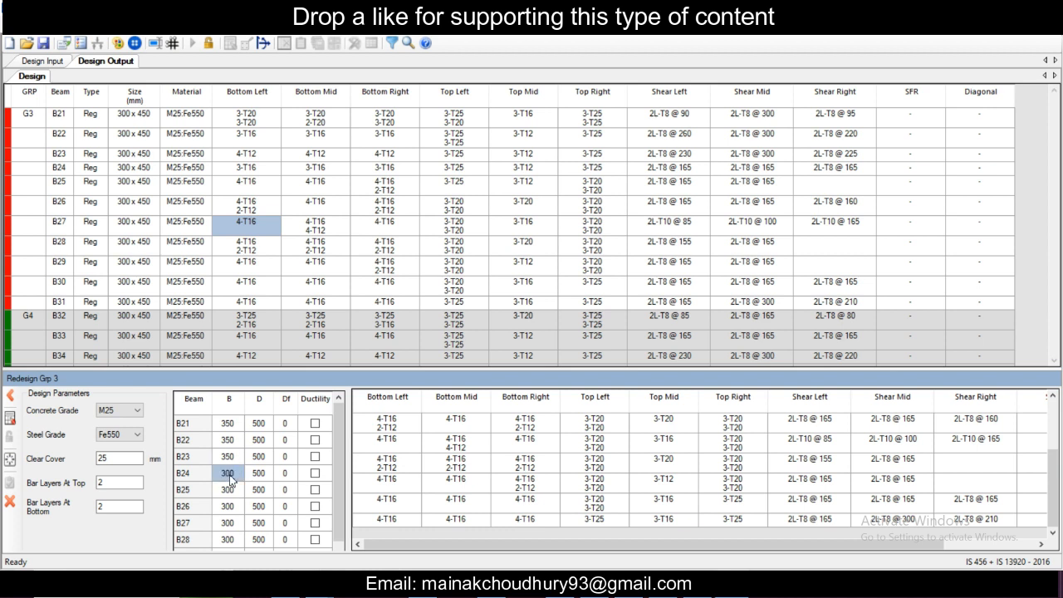
{"action": "type", "text": "350"}
Step: Set the width of beams B25 to B28 to 350 mm in the group 3 redesign
{"action": "left_click", "coordinate": [230, 491]}
{"action": "type", "text": "350"}
{"action": "left_click", "coordinate": [232, 507]}
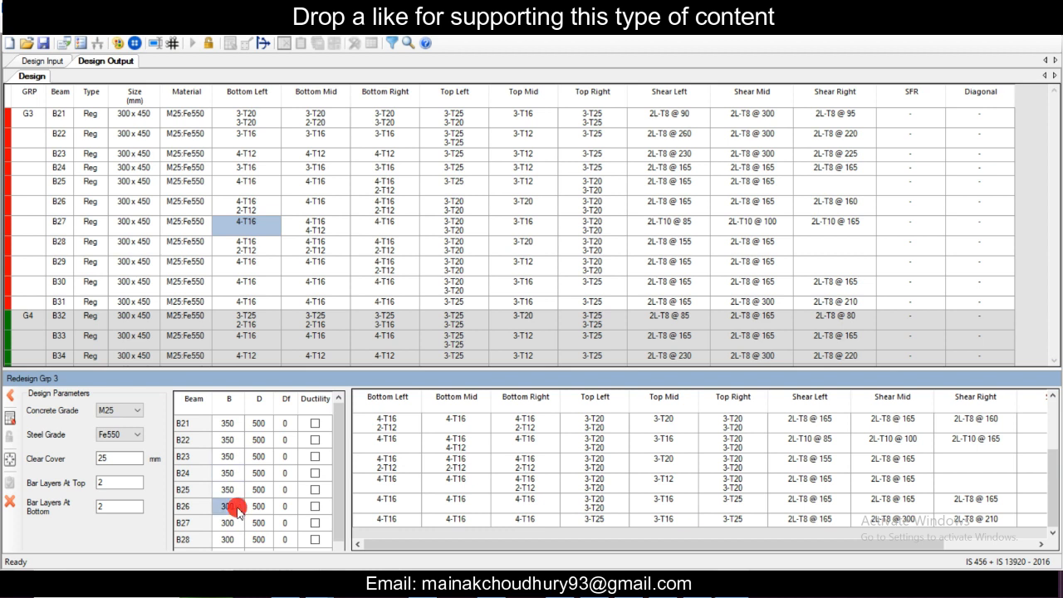
{"action": "type", "text": "350"}
{"action": "left_click", "coordinate": [233, 524]}
{"action": "type", "text": "350"}
{"action": "left_click", "coordinate": [234, 539]}
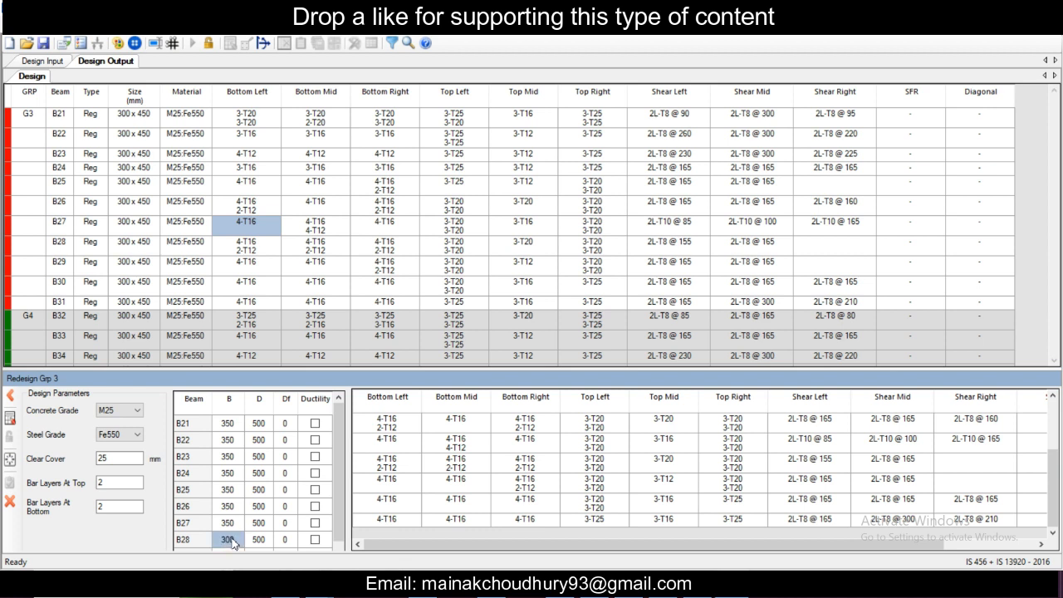
{"action": "type", "text": "350"}
Step: Set the width of beams B29 and B30 to 350 mm and try redesigning group 3
{"action": "scroll", "coordinate": [239, 531], "scroll_direction": "down", "scroll_amount": 1}
{"action": "left_click", "coordinate": [238, 523]}
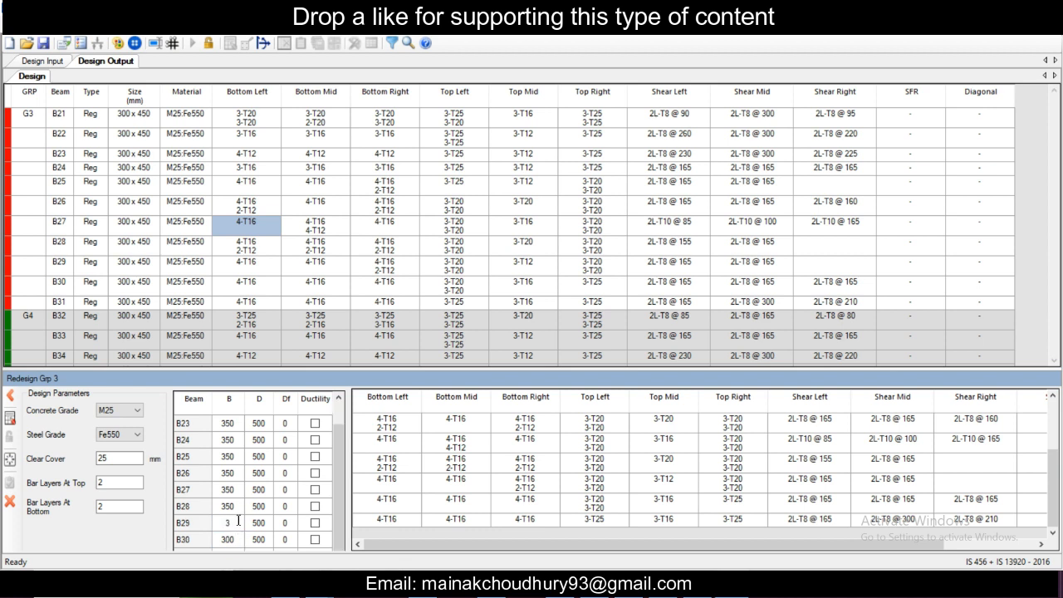
{"action": "type", "text": "350"}
{"action": "left_click", "coordinate": [236, 539]}
{"action": "type", "text": "350"}
{"action": "scroll", "coordinate": [249, 514], "scroll_direction": "up", "scroll_amount": 1}
{"action": "left_click", "coordinate": [259, 423]}
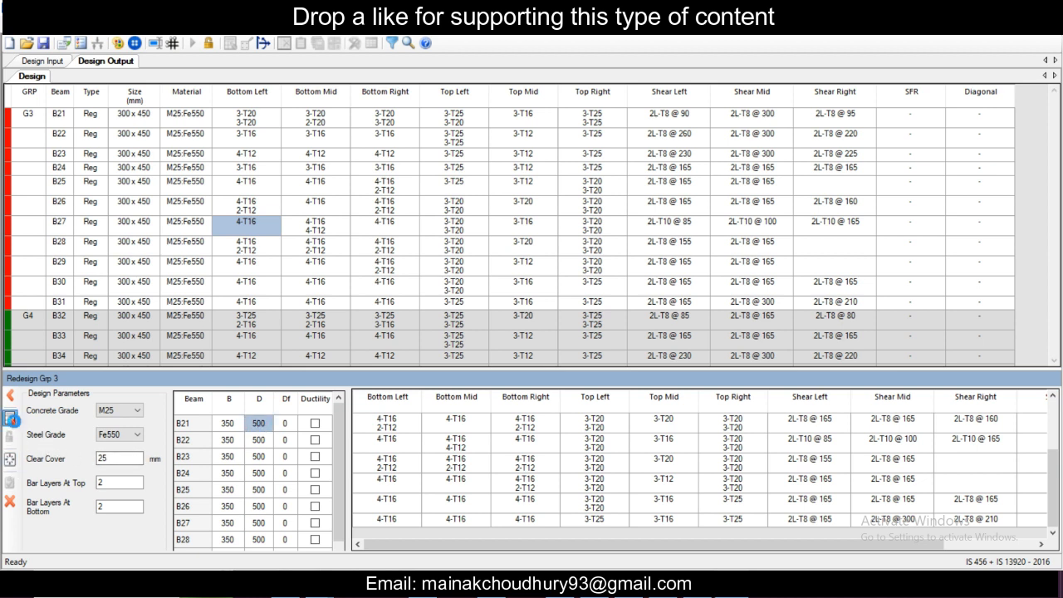
{"action": "left_click", "coordinate": [10, 419]}
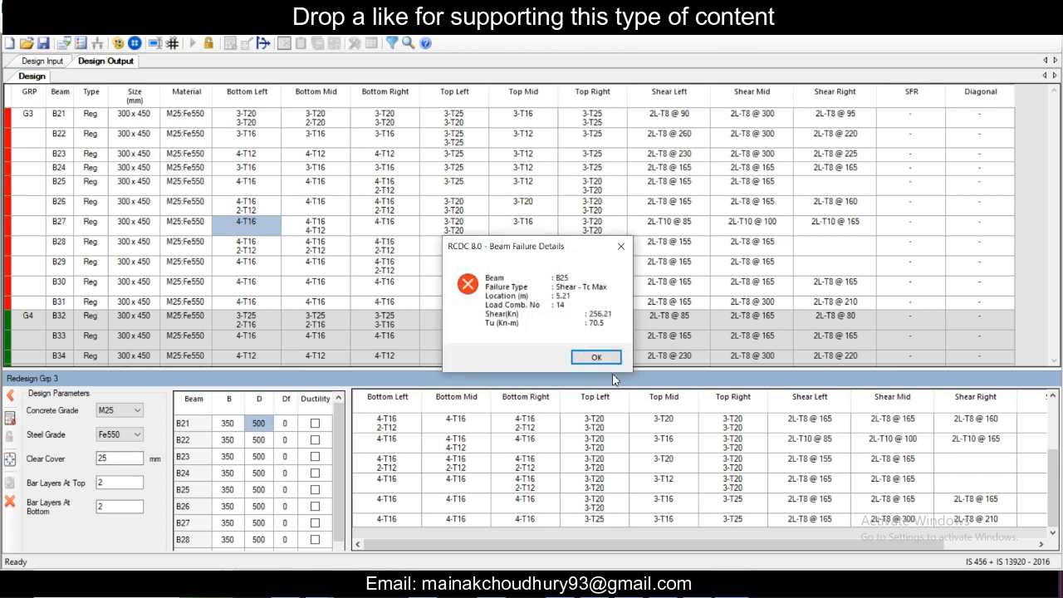
{"action": "left_click", "coordinate": [603, 358]}
Step: Set the depth of beams B21 to B24 to 600 mm in the group 3 redesign
{"action": "left_click", "coordinate": [303, 444]}
{"action": "left_click", "coordinate": [259, 424]}
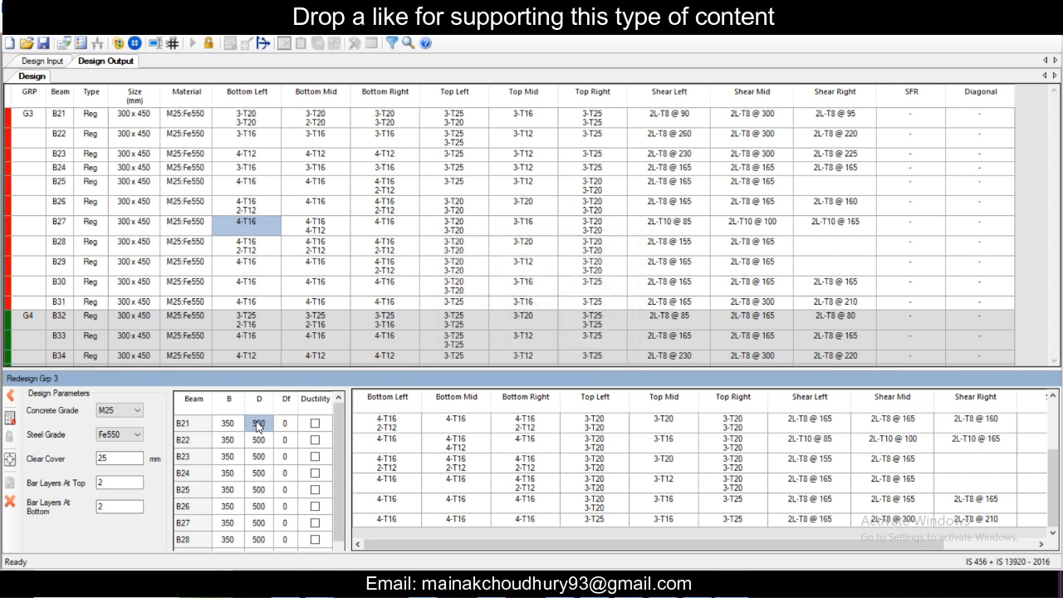
{"action": "type", "text": "5"}
{"action": "type", "text": "600"}
{"action": "key", "text": "Return"}
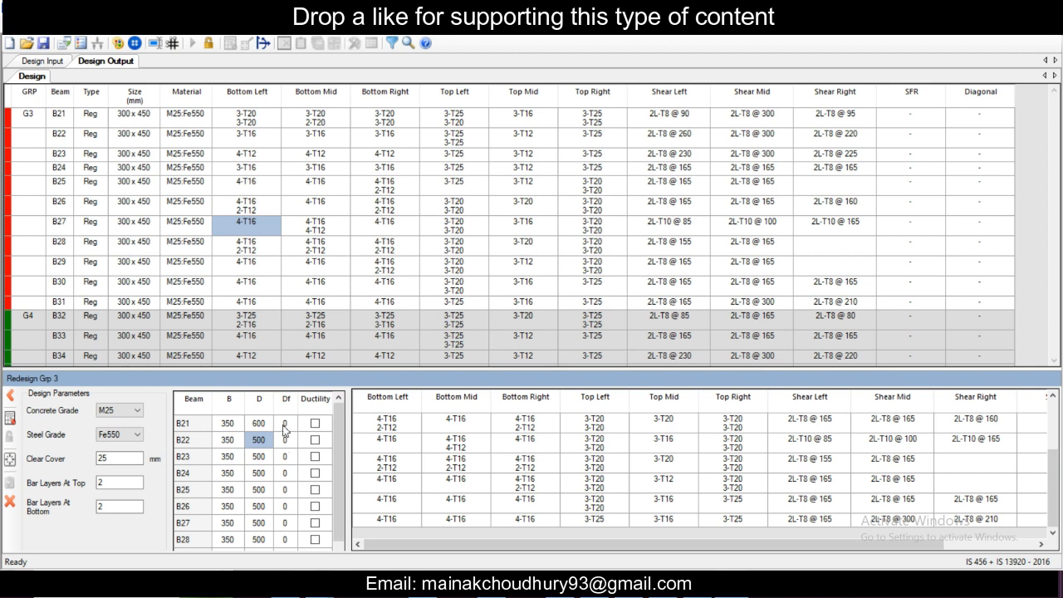
{"action": "type", "text": "600"}
{"action": "key", "text": "Return"}
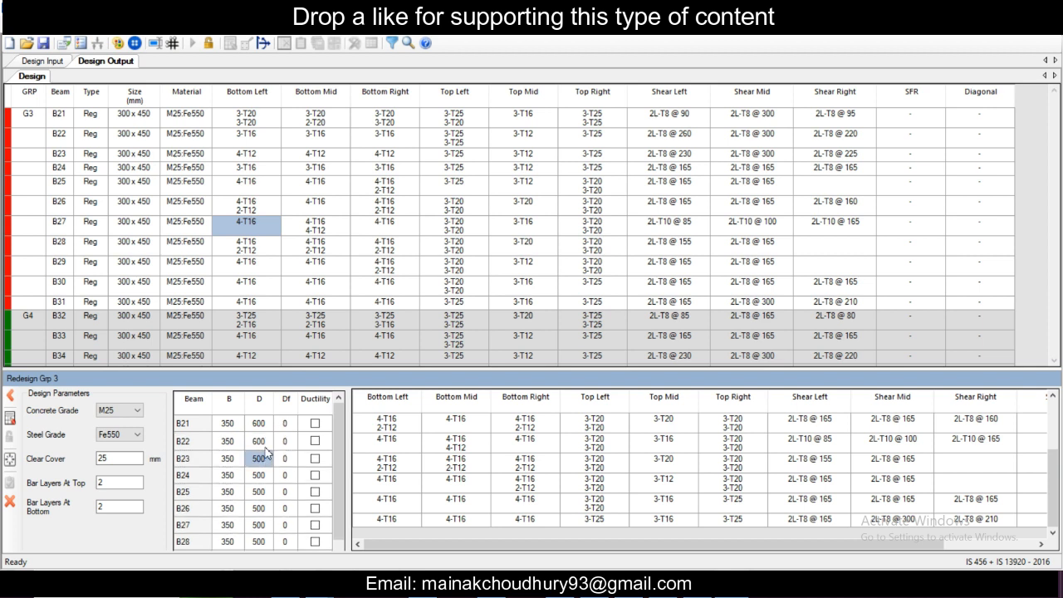
{"action": "type", "text": "600"}
{"action": "key", "text": "Return"}
{"action": "type", "text": "63000"}
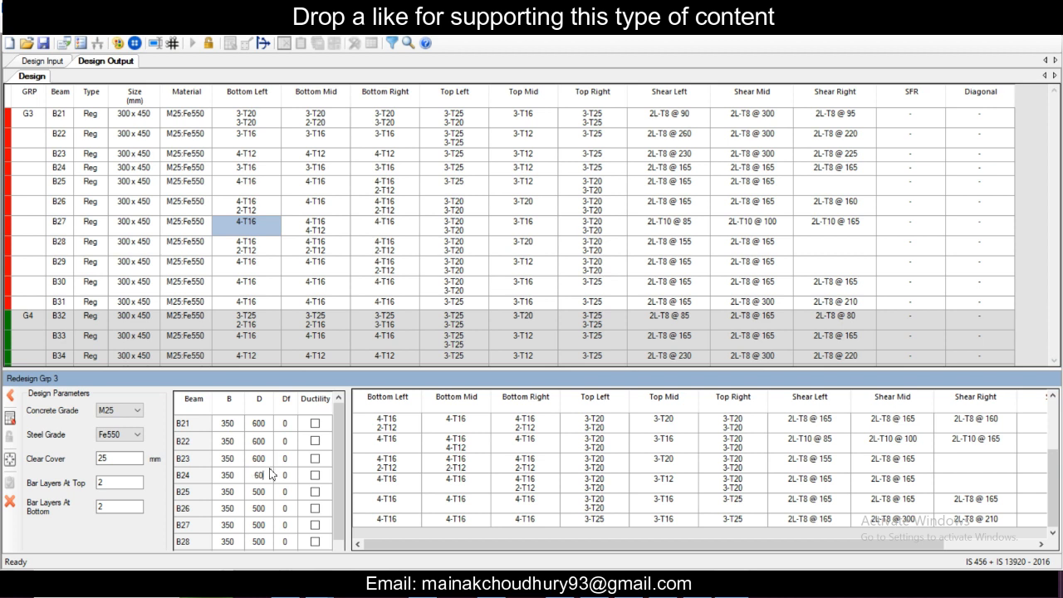
{"action": "key", "text": "Return"}
Step: Set the depth of beams B25 to B28 to 600 mm
{"action": "type", "text": "600"}
{"action": "key", "text": "Return"}
{"action": "type", "text": "600"}
{"action": "key", "text": "Return"}
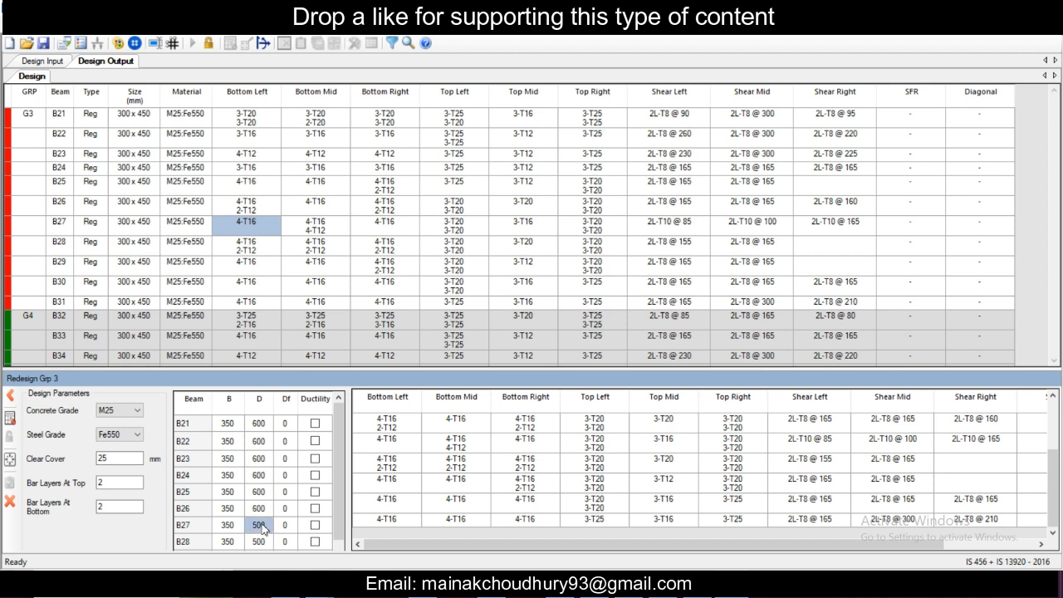
{"action": "type", "text": "6"}
{"action": "key", "text": "Return"}
{"action": "type", "text": "600"}
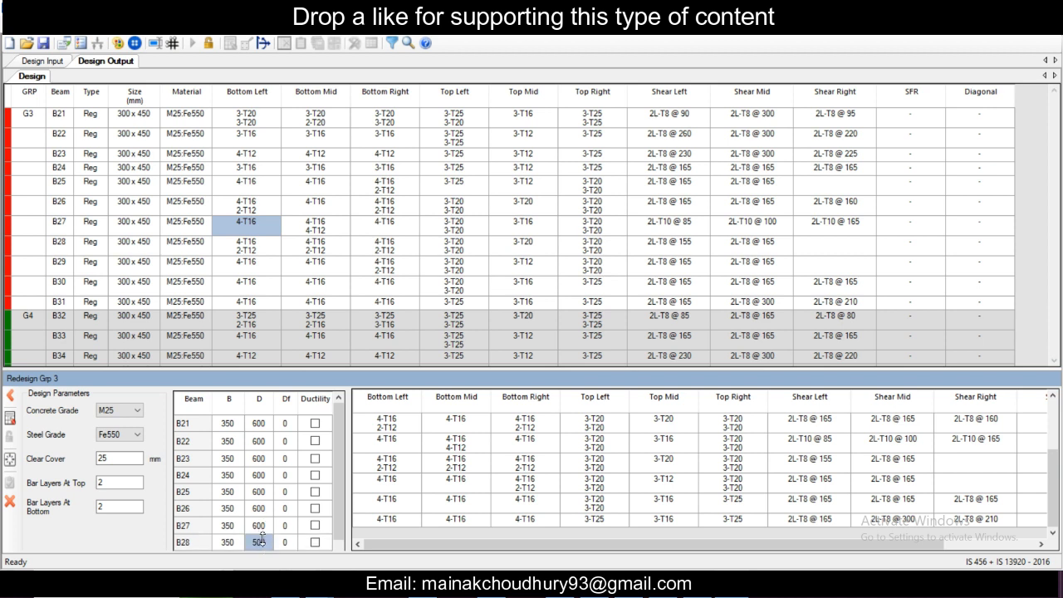
{"action": "scroll", "coordinate": [283, 510], "scroll_direction": "down", "scroll_amount": 1}
{"action": "key", "text": "Return"}
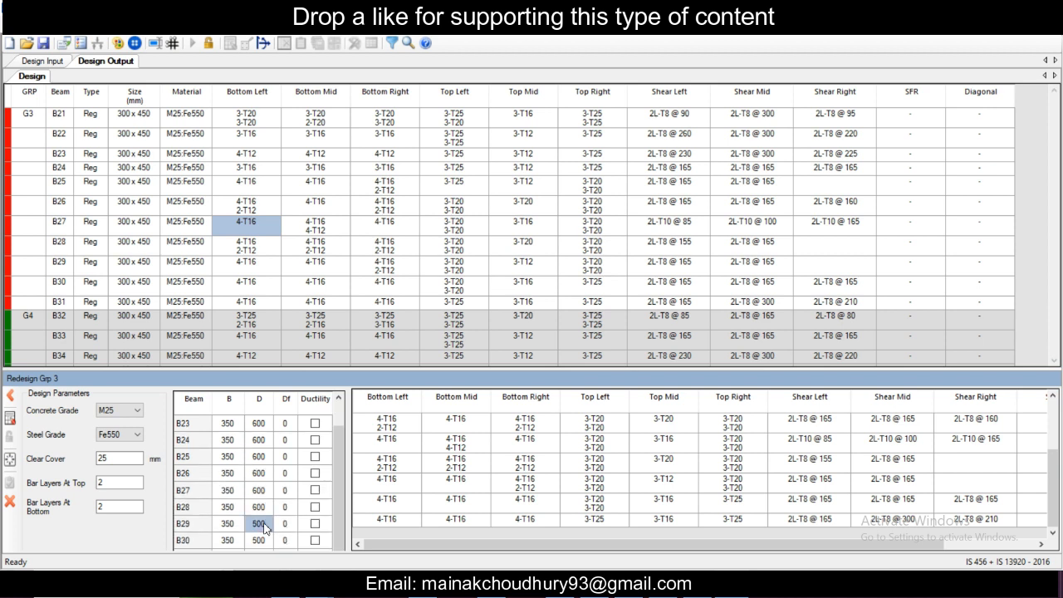
Step: Set the depth of beams B29 and B30 to 600 mm and rerun the group 3 redesign
{"action": "type", "text": "600"}
{"action": "key", "text": "Return"}
{"action": "type", "text": "60"}
{"action": "left_click", "coordinate": [16, 420]}
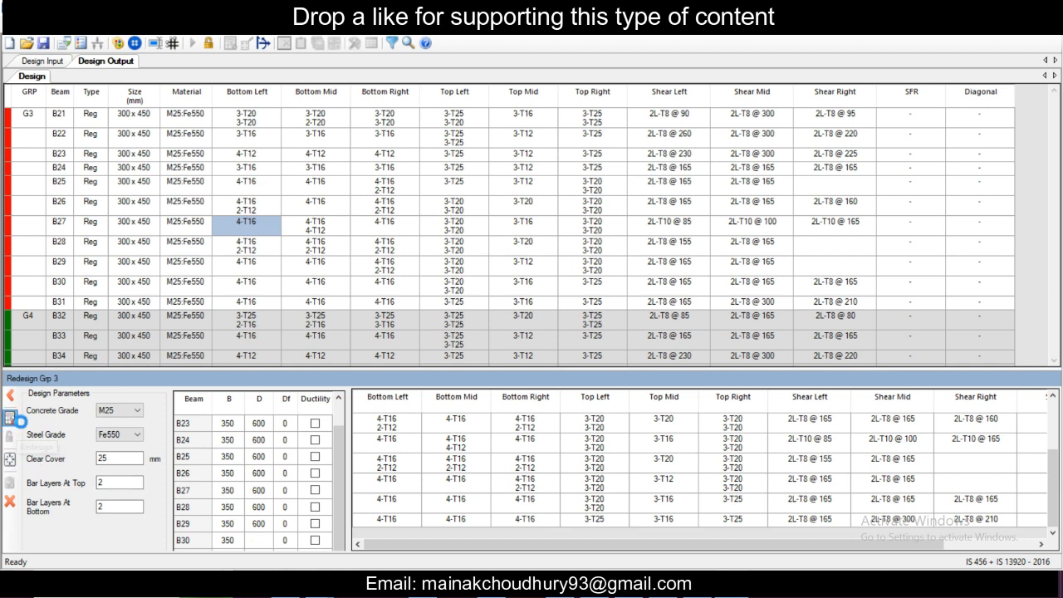
{"action": "left_click", "coordinate": [20, 421]}
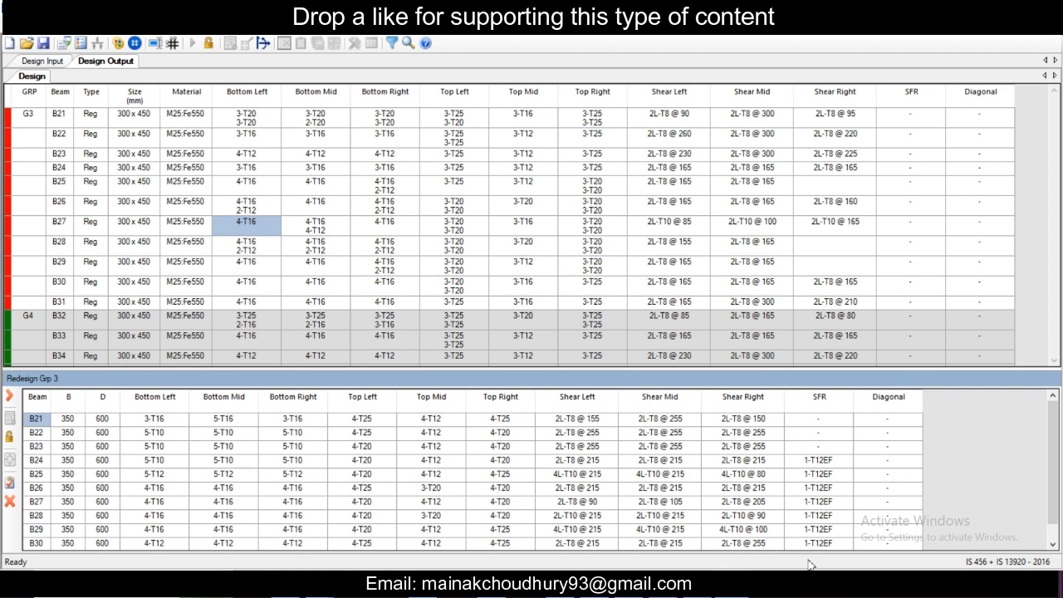
Step: Accept the group 3 redesign results into the main beam design and save the project
{"action": "scroll", "coordinate": [509, 472], "scroll_direction": "down", "scroll_amount": 1}
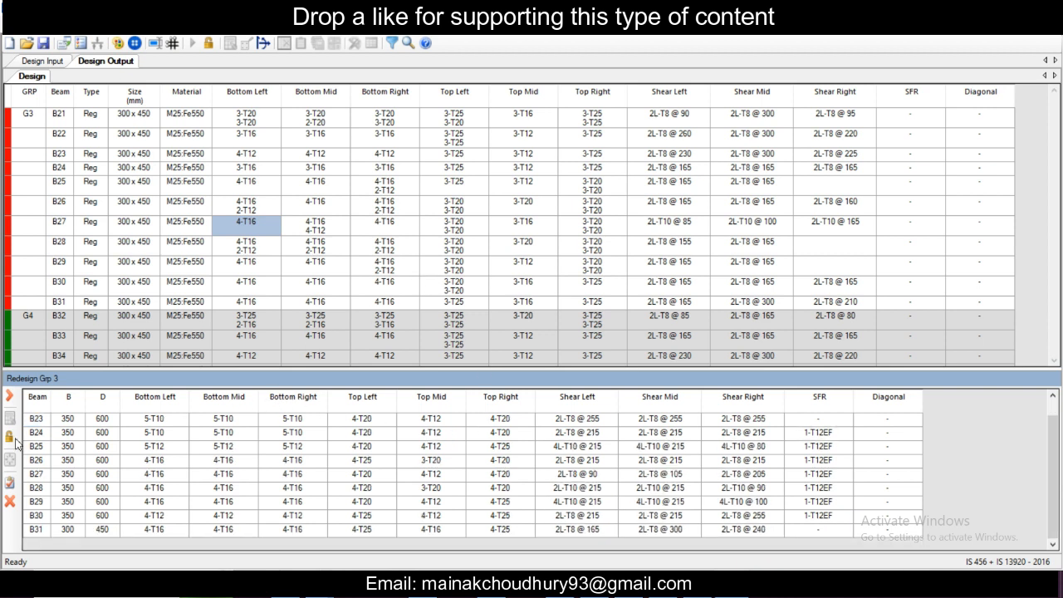
{"action": "left_click", "coordinate": [10, 484]}
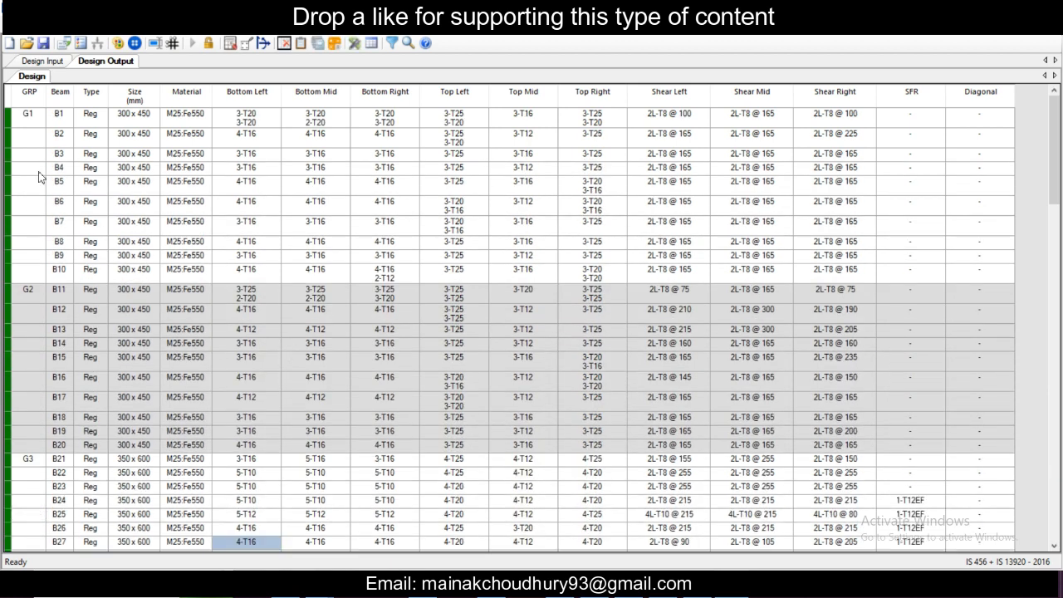
{"action": "key", "text": "ctrl+s"}
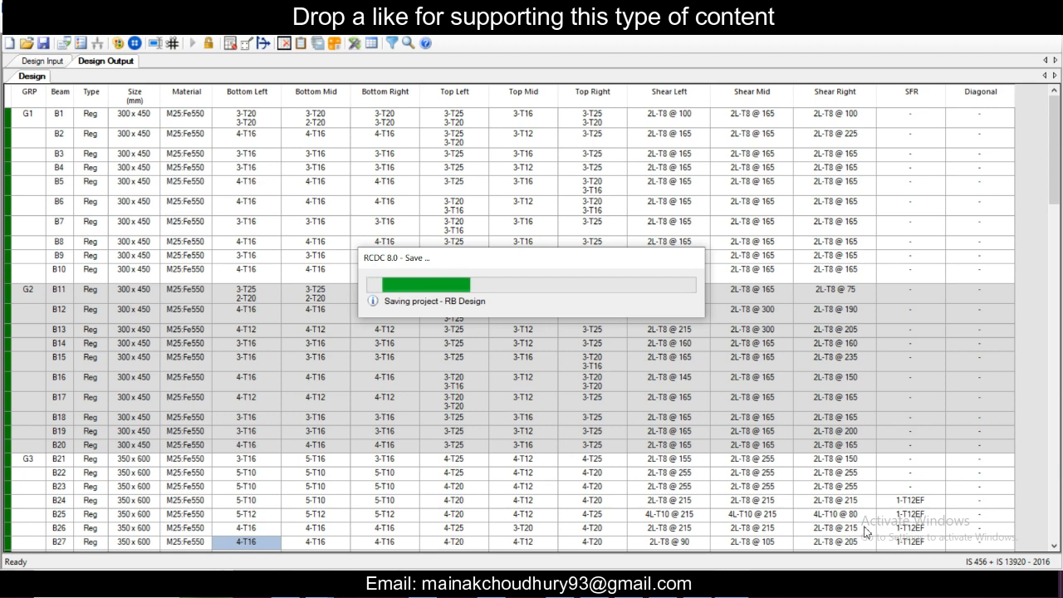
Step: Generate a Type 1 text schedule for all beams ungrouped and export it as the DXF file RB Schedule
{"action": "left_click", "coordinate": [204, 39]}
{"action": "left_click", "coordinate": [241, 42]}
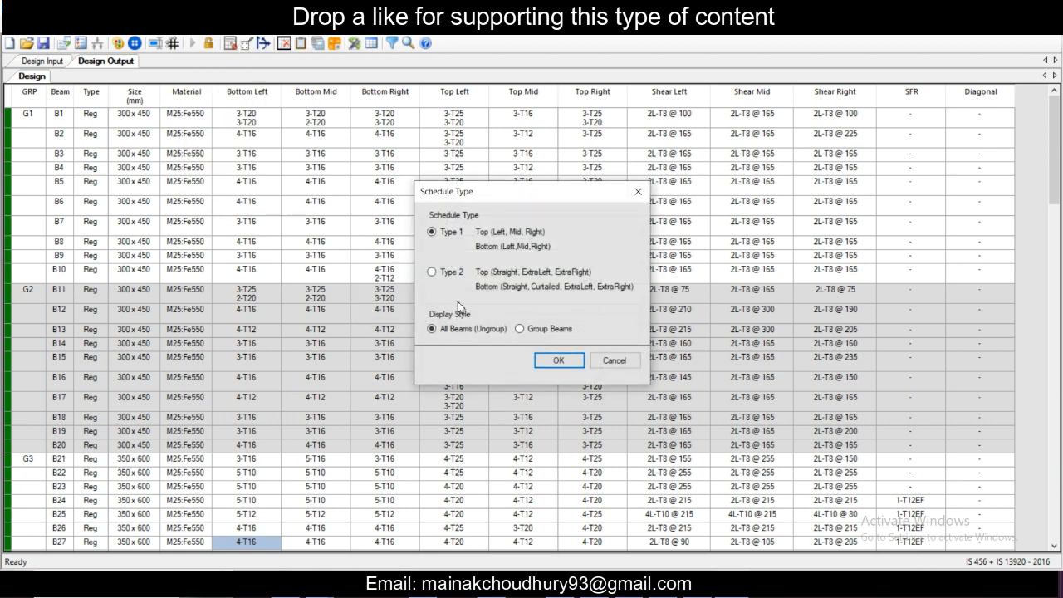
{"action": "left_click", "coordinate": [555, 360]}
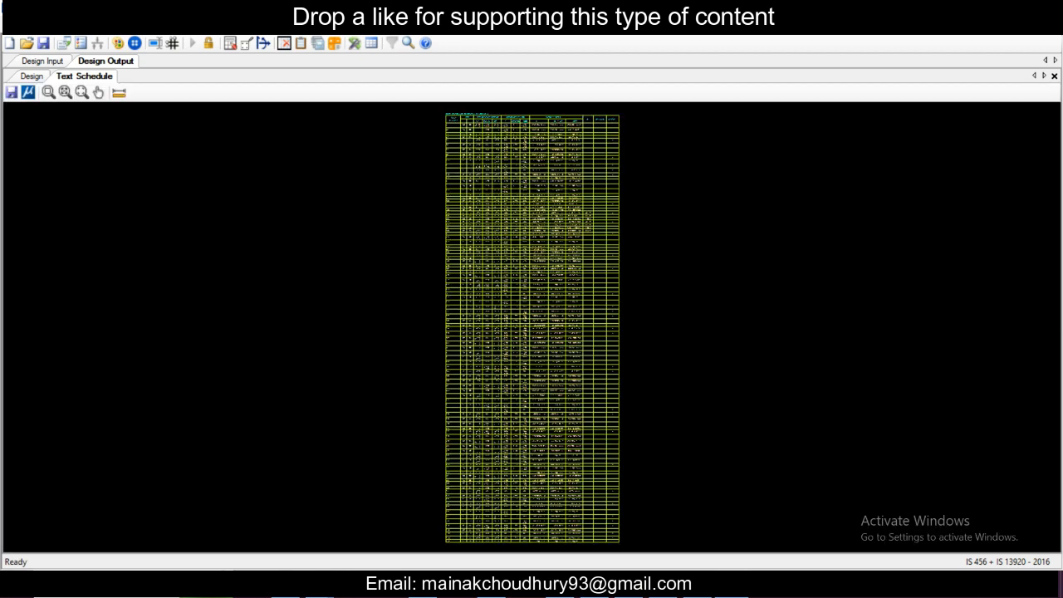
{"action": "left_click", "coordinate": [12, 92]}
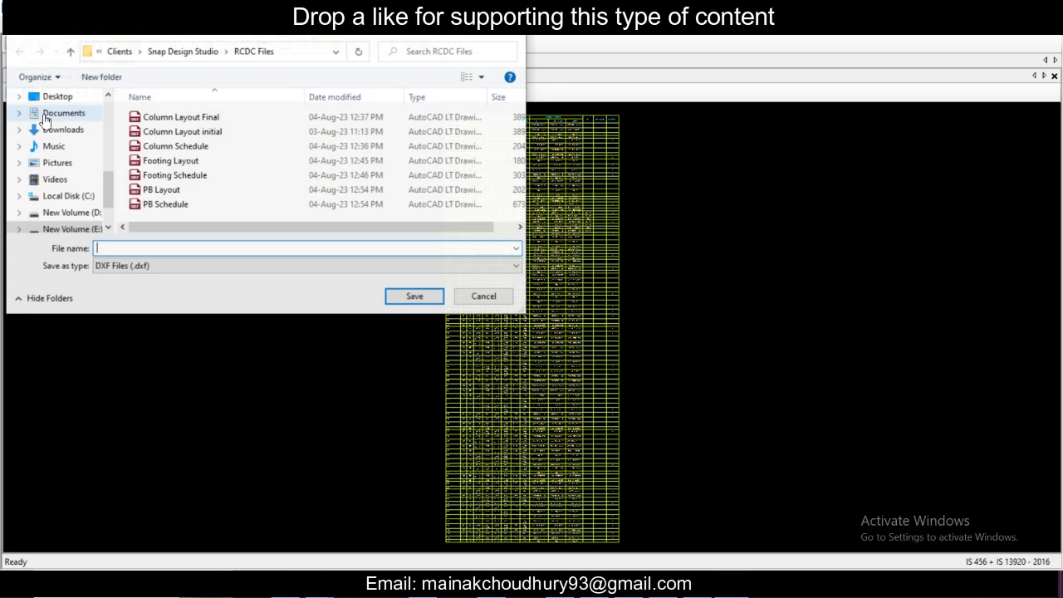
{"action": "left_click", "coordinate": [166, 204]}
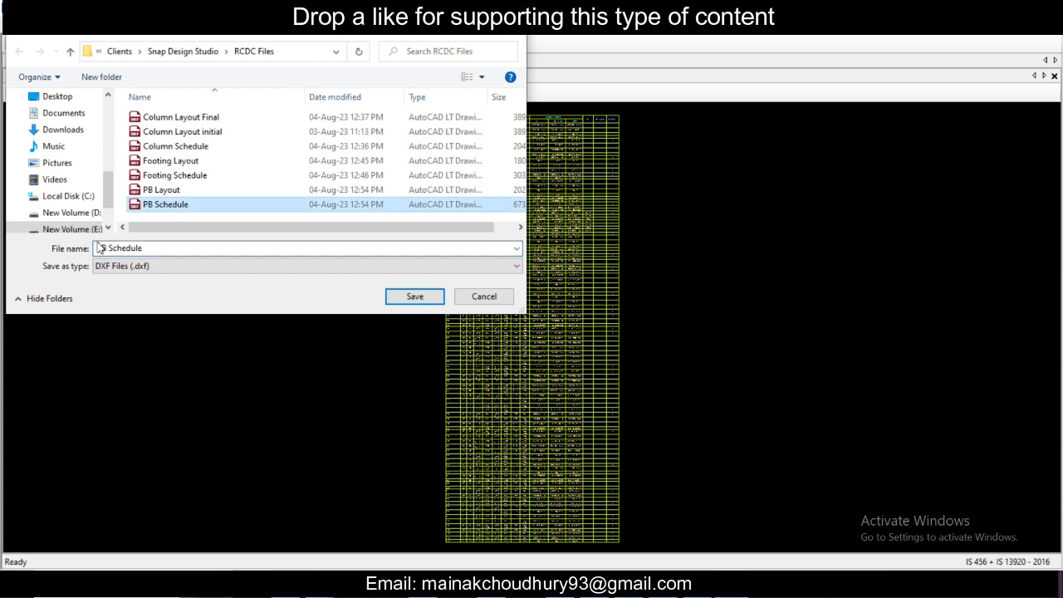
{"action": "left_click_drag", "start_coordinate": [96, 247], "coordinate": [108, 247]}
{"action": "type", "text": "RB"}
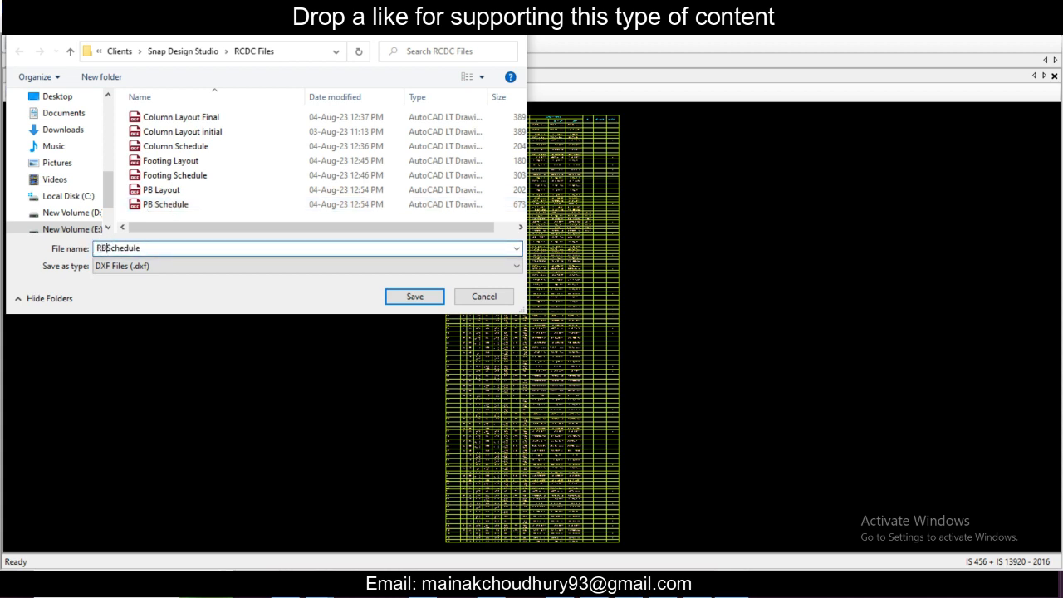
{"action": "left_click", "coordinate": [392, 299]}
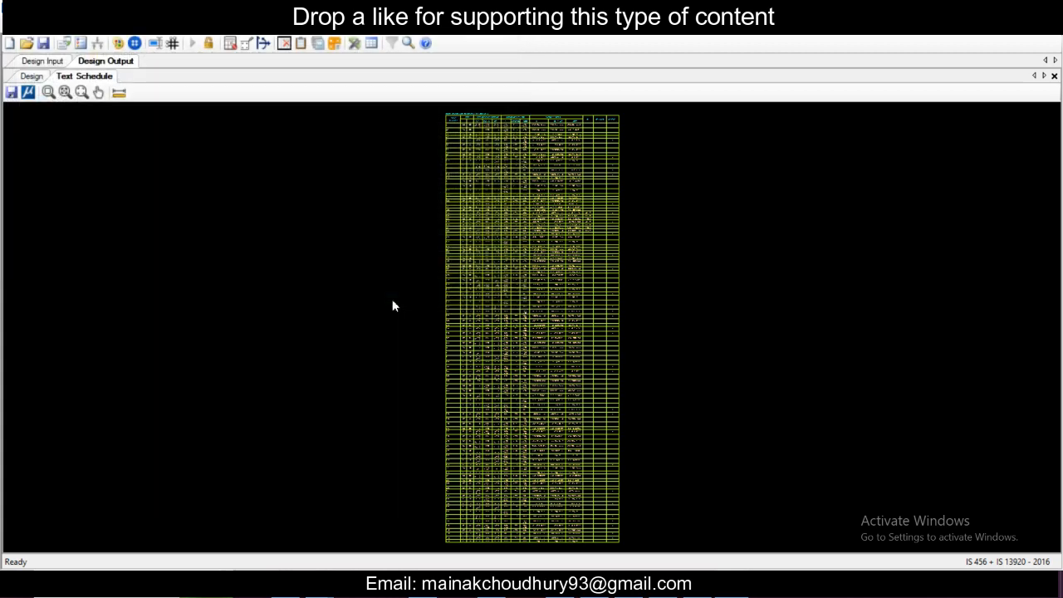
Step: Export the 4.5m level beam layout from the design input as the DXF file RB Layout
{"action": "left_click", "coordinate": [39, 64]}
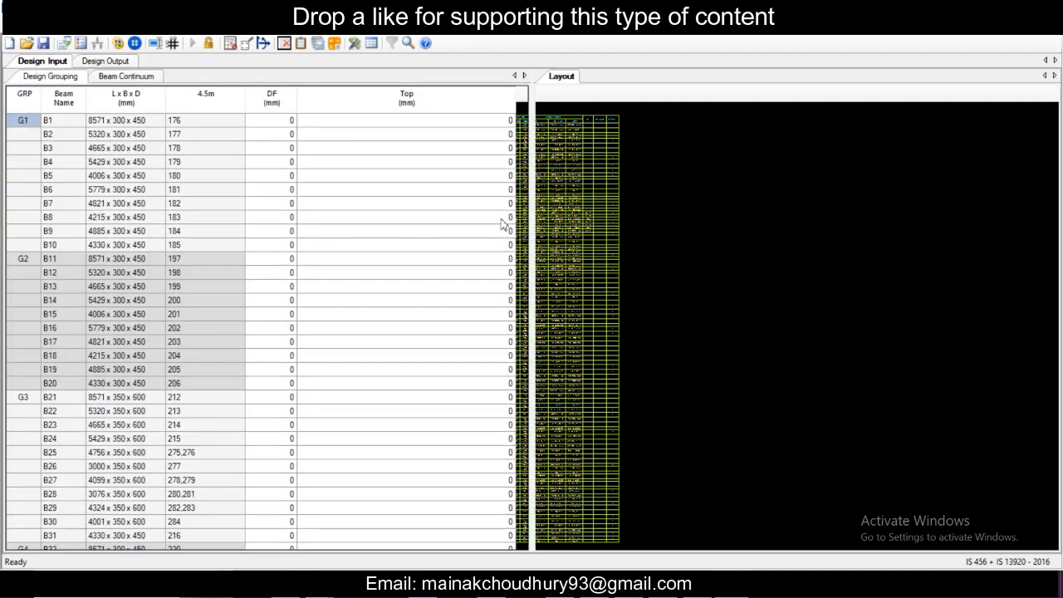
{"action": "left_click", "coordinate": [544, 95]}
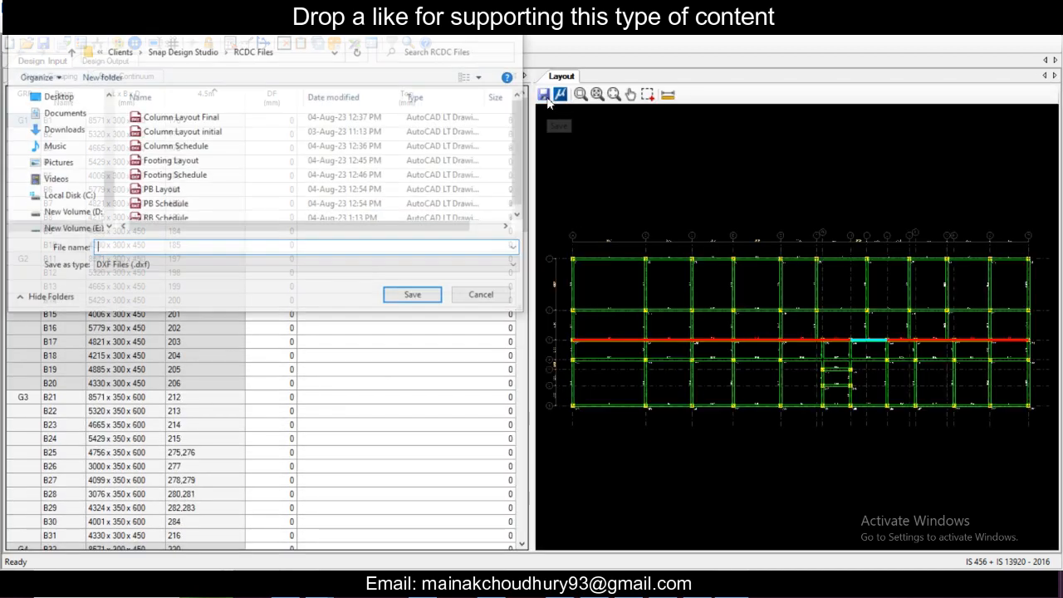
{"action": "left_click", "coordinate": [264, 186]}
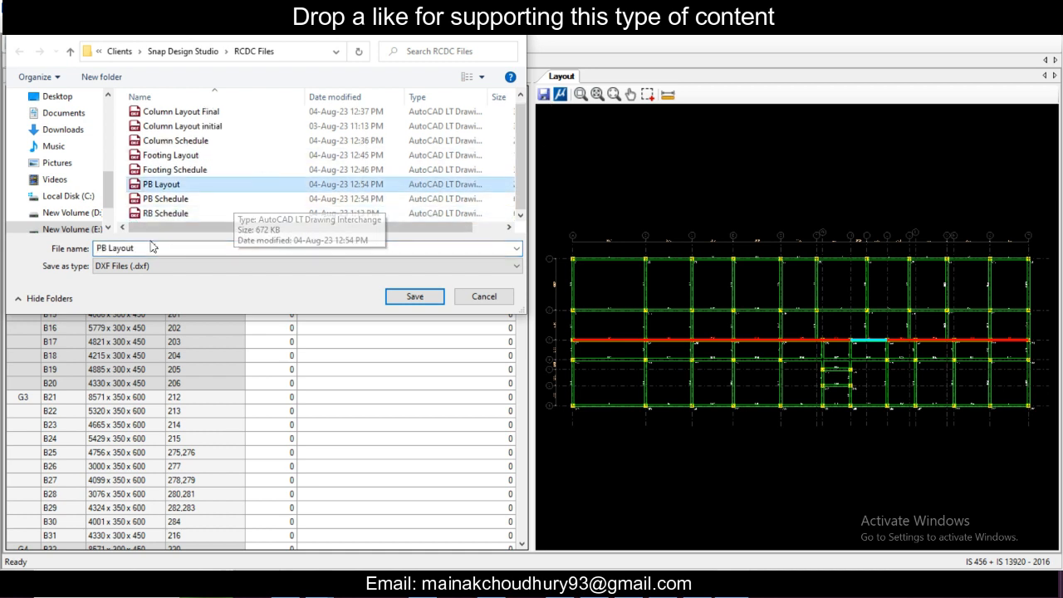
{"action": "left_click", "coordinate": [100, 247]}
{"action": "double_click", "coordinate": [99, 248]}
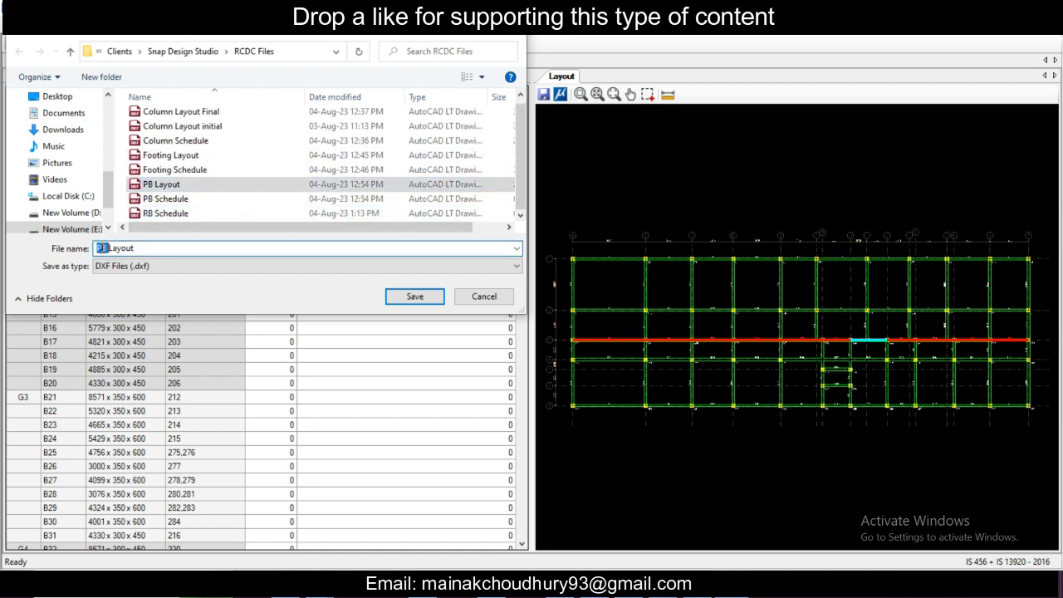
{"action": "key", "text": "BackSpace"}
{"action": "type", "text": "RB"}
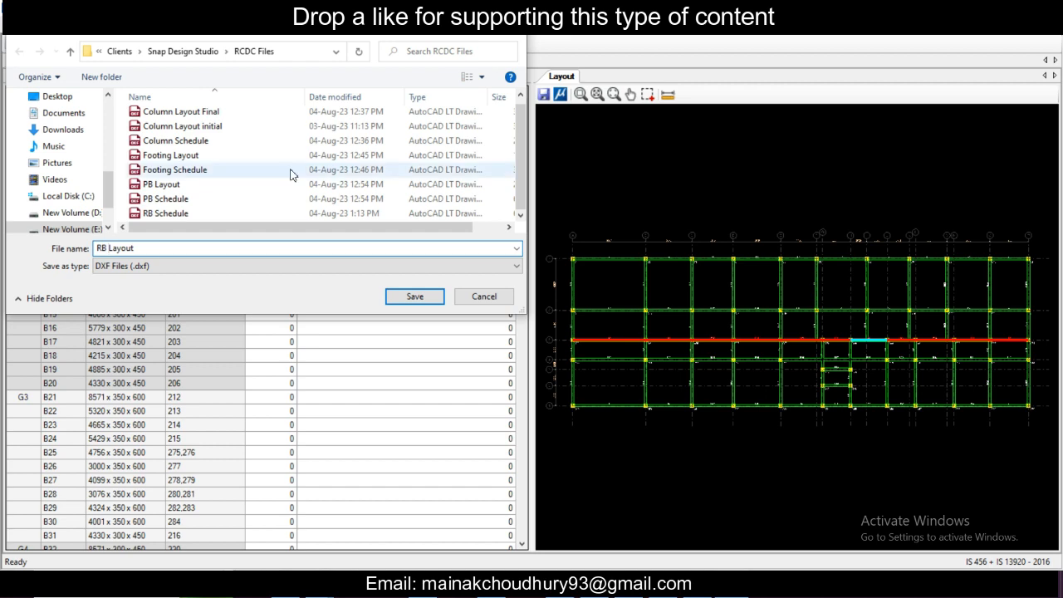
{"action": "left_click", "coordinate": [420, 298]}
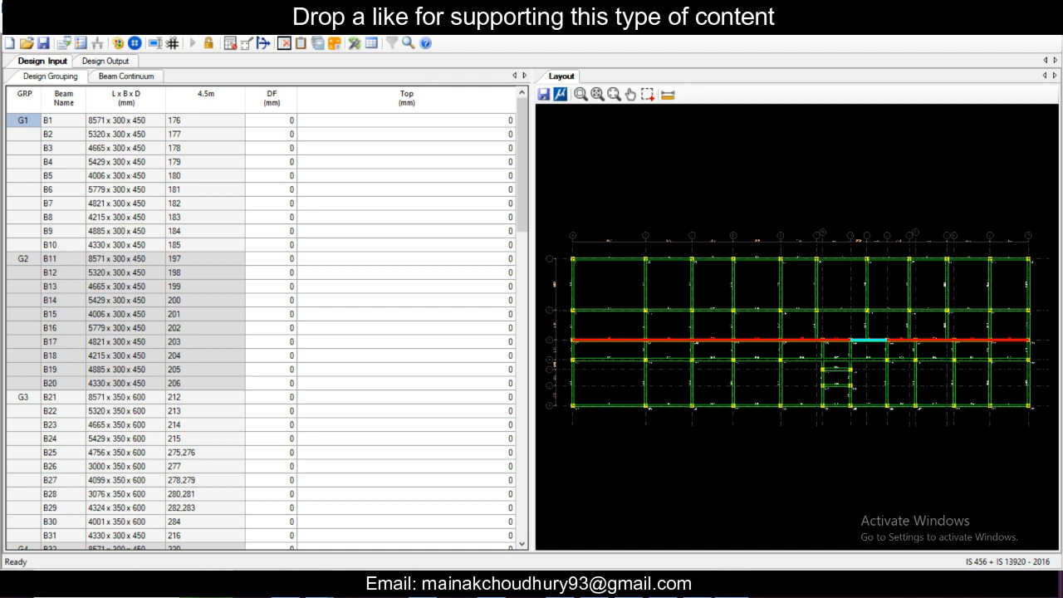
Step: Create a new beam design project for the 9m level from the same STAAD file, 1st Try.STD
{"action": "left_click", "coordinate": [15, 25]}
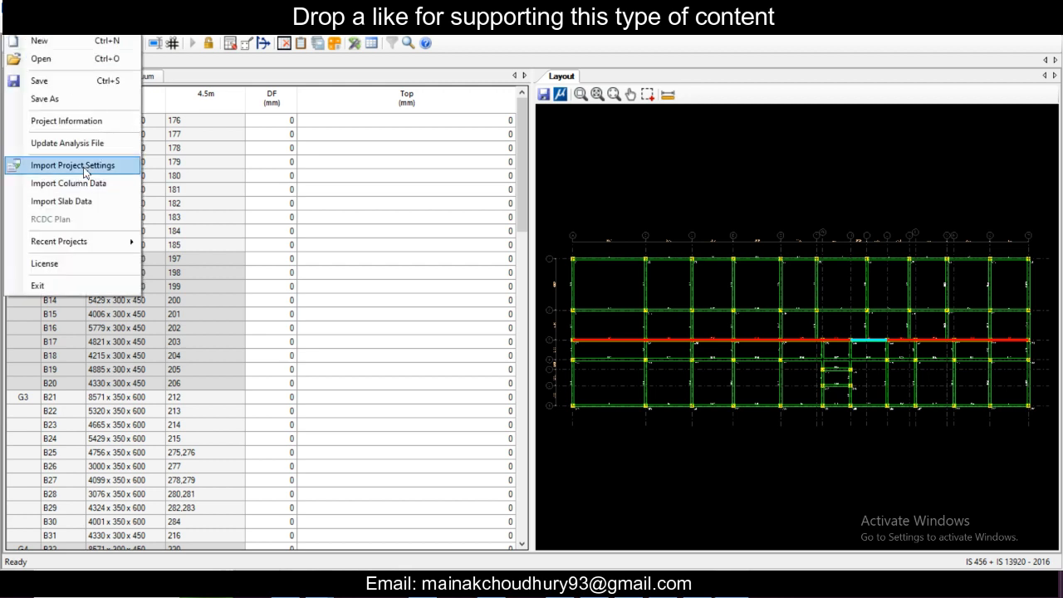
{"action": "left_click", "coordinate": [86, 51]}
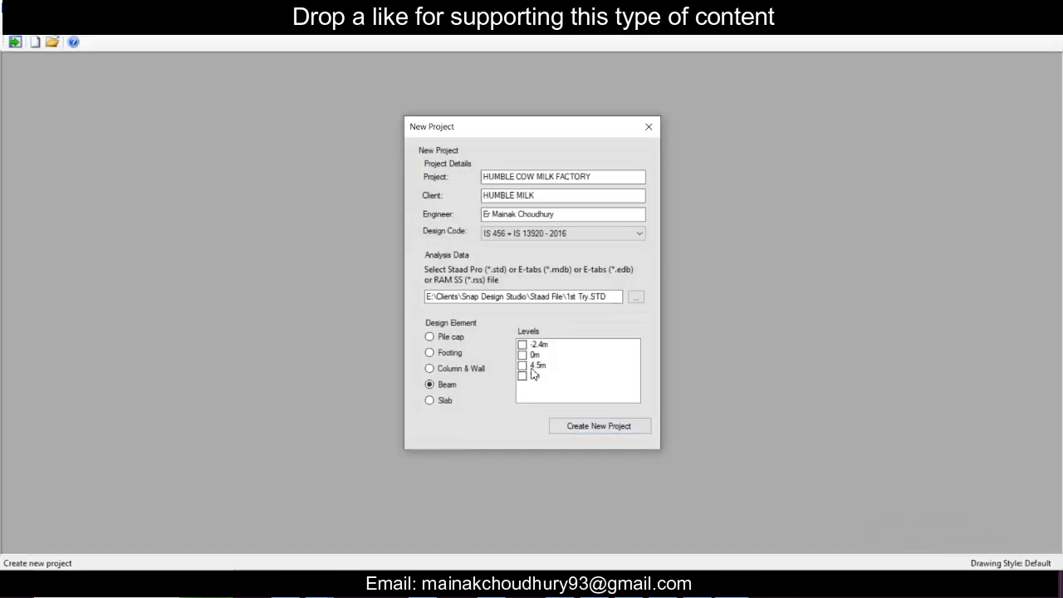
{"action": "left_click", "coordinate": [533, 376]}
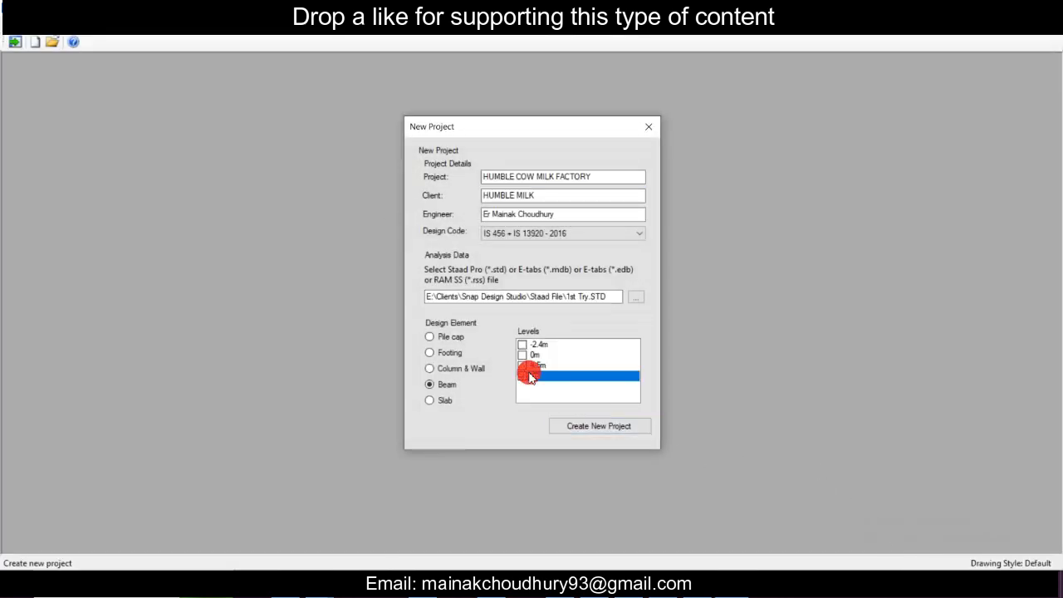
{"action": "left_click", "coordinate": [603, 426]}
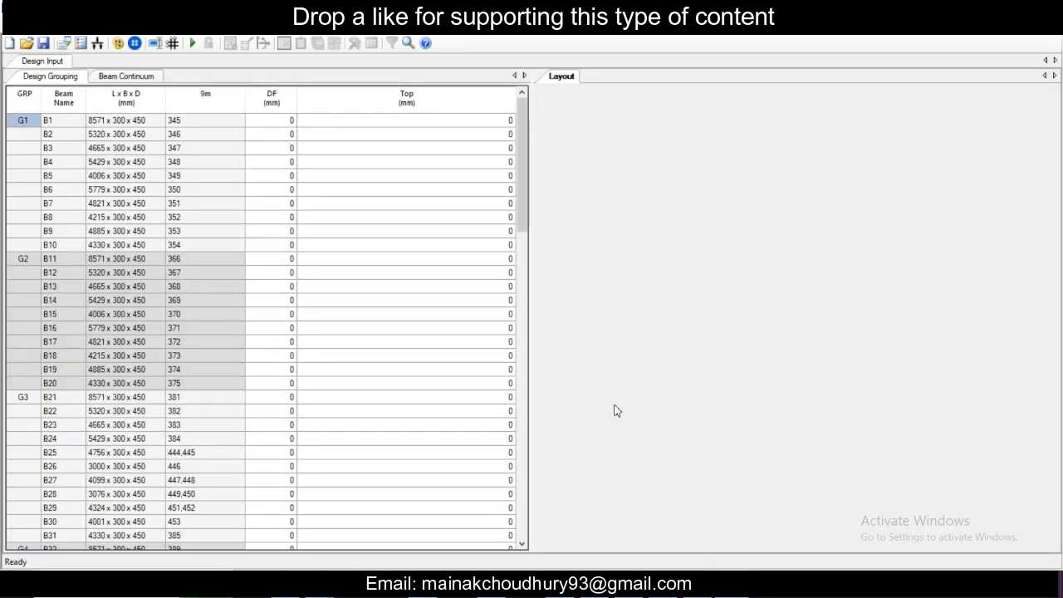
{"action": "scroll", "coordinate": [671, 392], "scroll_direction": "up", "scroll_amount": 1}
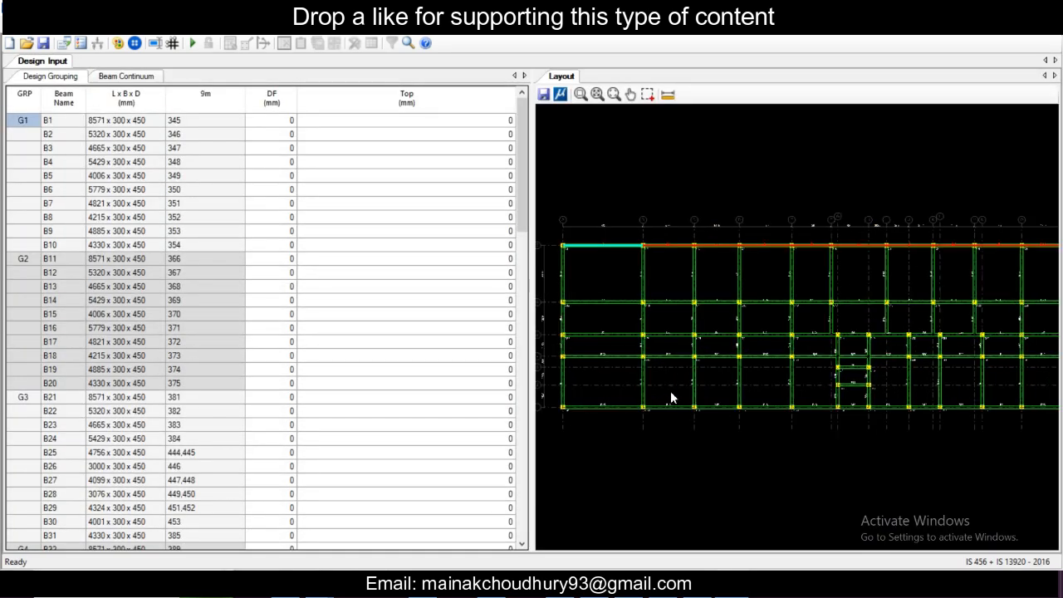
{"action": "scroll", "coordinate": [671, 392], "scroll_direction": "down", "scroll_amount": 1}
{"action": "middle_click_drag", "start_coordinate": [670, 392], "coordinate": [667, 419]}
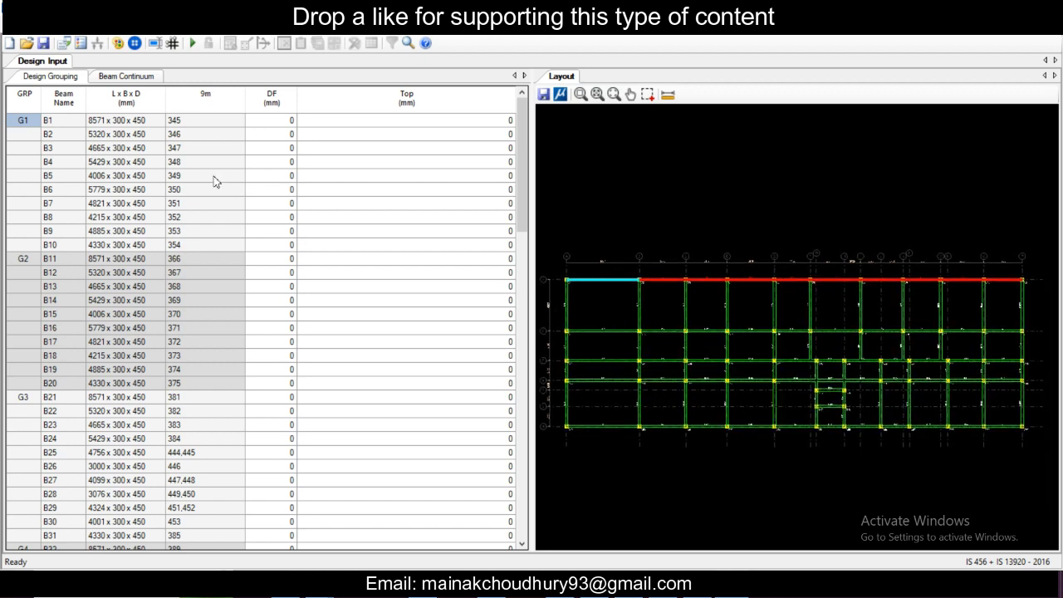
Step: Set the steel grade to Fe550 in the general and reinforcement settings
{"action": "left_click", "coordinate": [80, 43]}
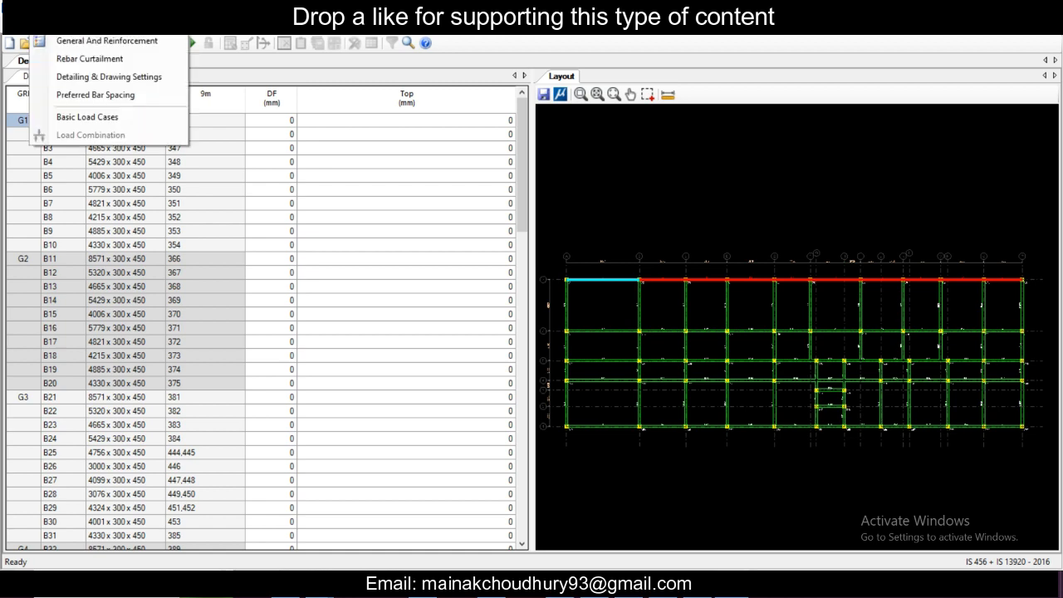
{"action": "left_click", "coordinate": [81, 39]}
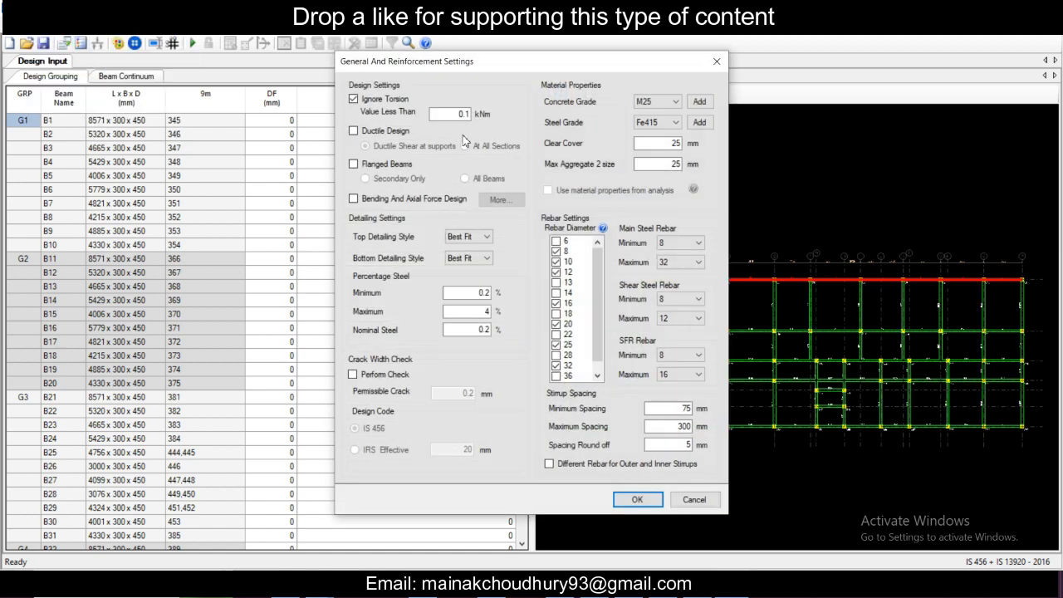
{"action": "left_click", "coordinate": [656, 122]}
{"action": "left_click", "coordinate": [658, 188]}
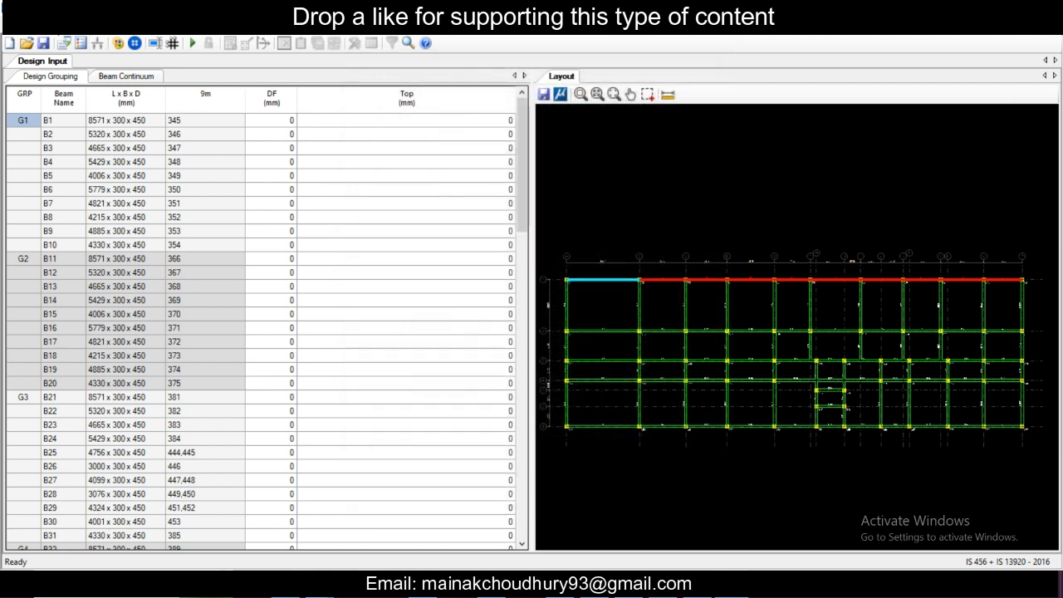
Step: Assign the Earthquake X load type to basic load cases SLX and SL-X
{"action": "left_click", "coordinate": [70, 42]}
{"action": "left_click", "coordinate": [100, 118]}
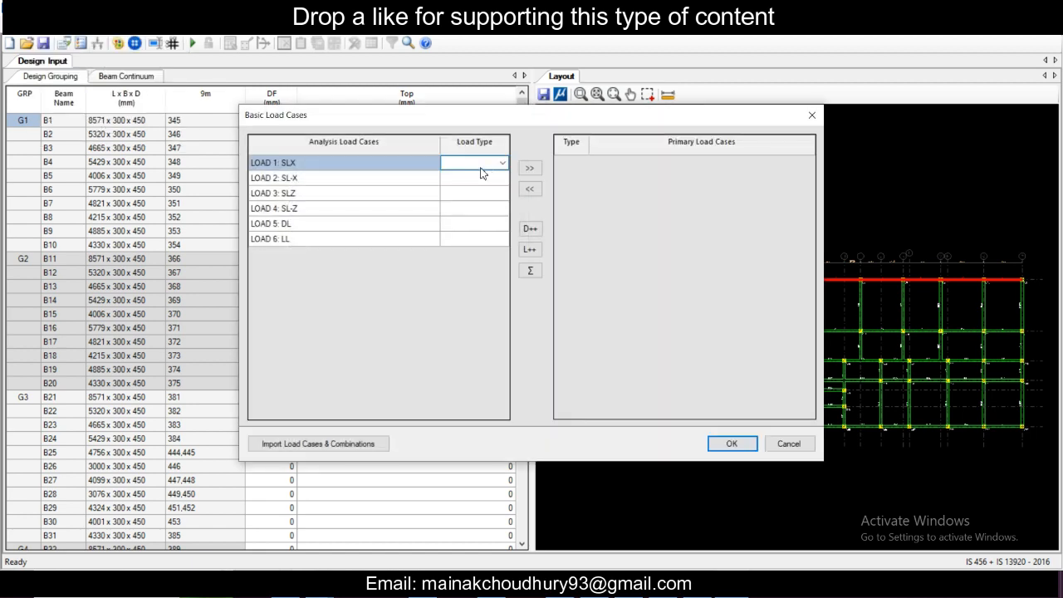
{"action": "left_click", "coordinate": [500, 165]}
{"action": "left_click", "coordinate": [497, 193]}
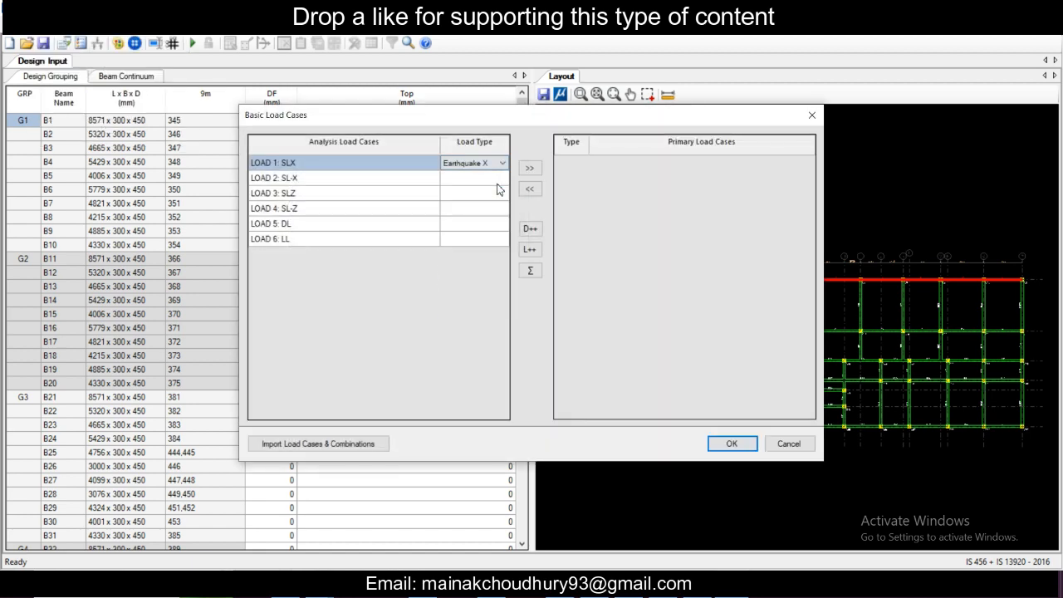
{"action": "left_click", "coordinate": [498, 179]}
{"action": "left_click", "coordinate": [501, 178]}
{"action": "left_click", "coordinate": [490, 219]}
Step: Assign the Earthquake Z load type to basic load cases SLZ and SL-Z
{"action": "left_click", "coordinate": [501, 194]}
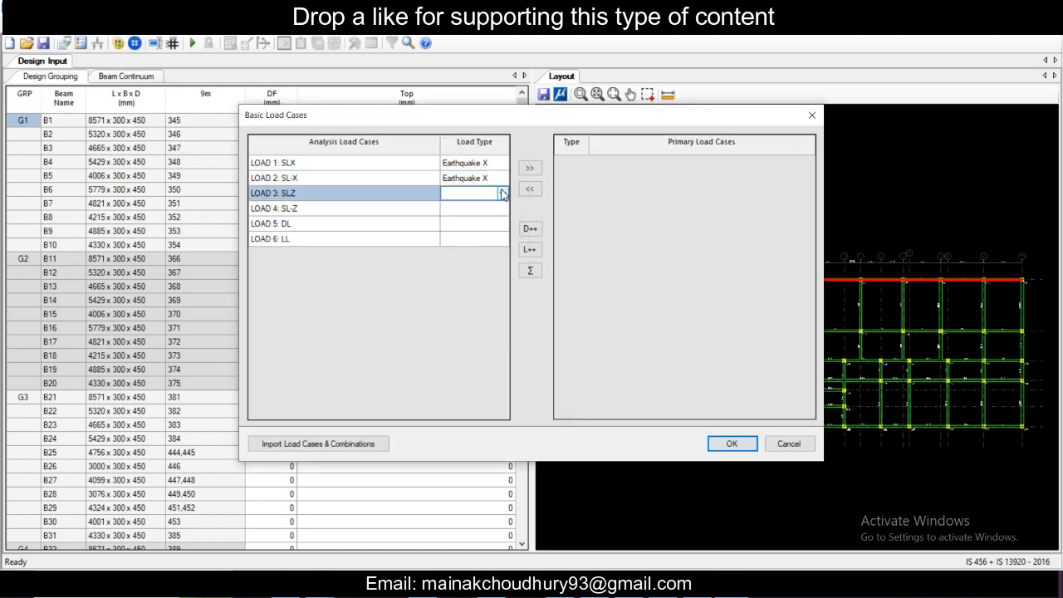
{"action": "left_click", "coordinate": [502, 193]}
{"action": "left_click", "coordinate": [498, 229]}
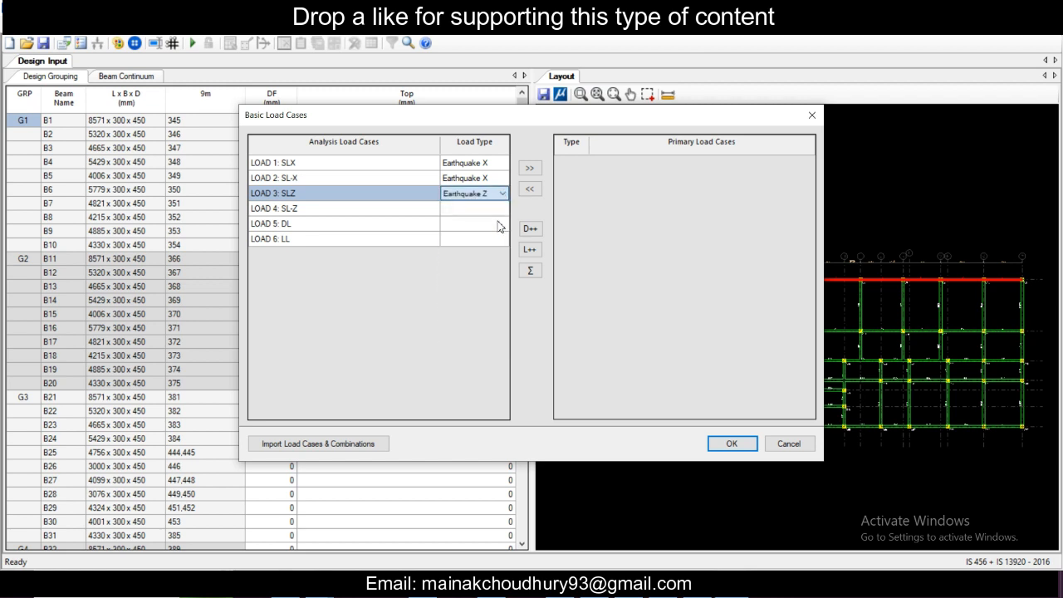
{"action": "left_click", "coordinate": [498, 209]}
{"action": "left_click", "coordinate": [502, 208]}
{"action": "left_click", "coordinate": [501, 209]}
{"action": "left_click", "coordinate": [496, 236]}
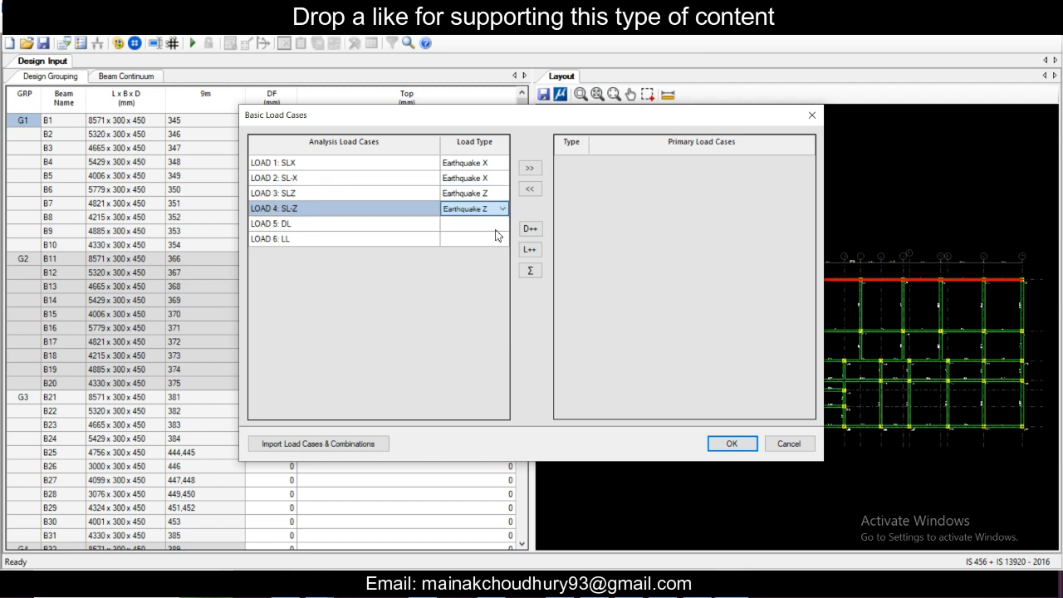
Step: Assign Dead Load to DL and Live Load to LL, and add all six load cases to the primary load cases
{"action": "left_click", "coordinate": [499, 224]}
{"action": "left_click", "coordinate": [503, 226]}
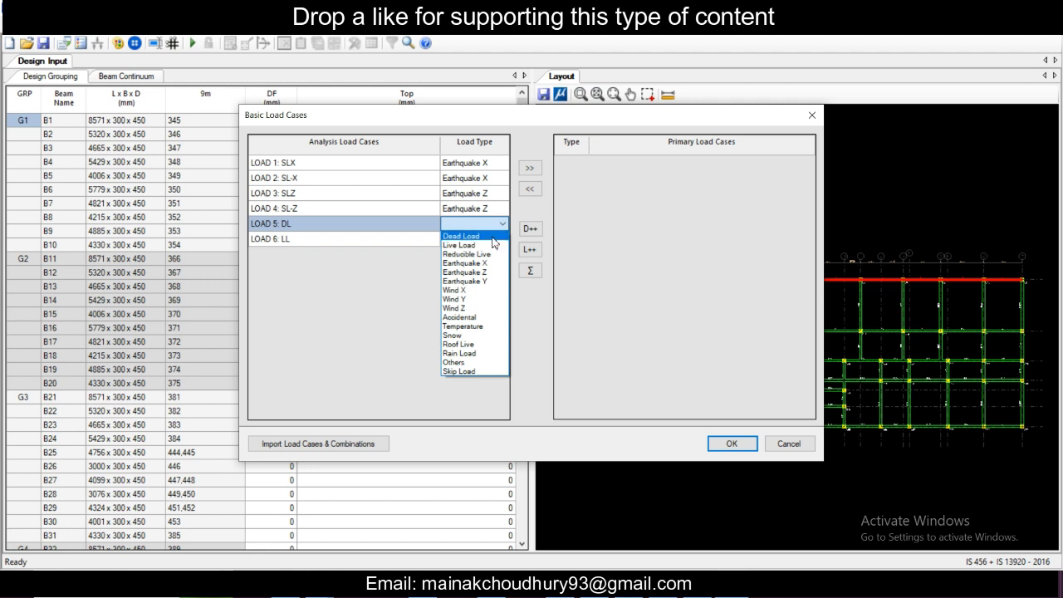
{"action": "left_click", "coordinate": [496, 236]}
{"action": "left_click", "coordinate": [501, 240]}
{"action": "left_click", "coordinate": [502, 241]}
{"action": "left_click", "coordinate": [469, 263]}
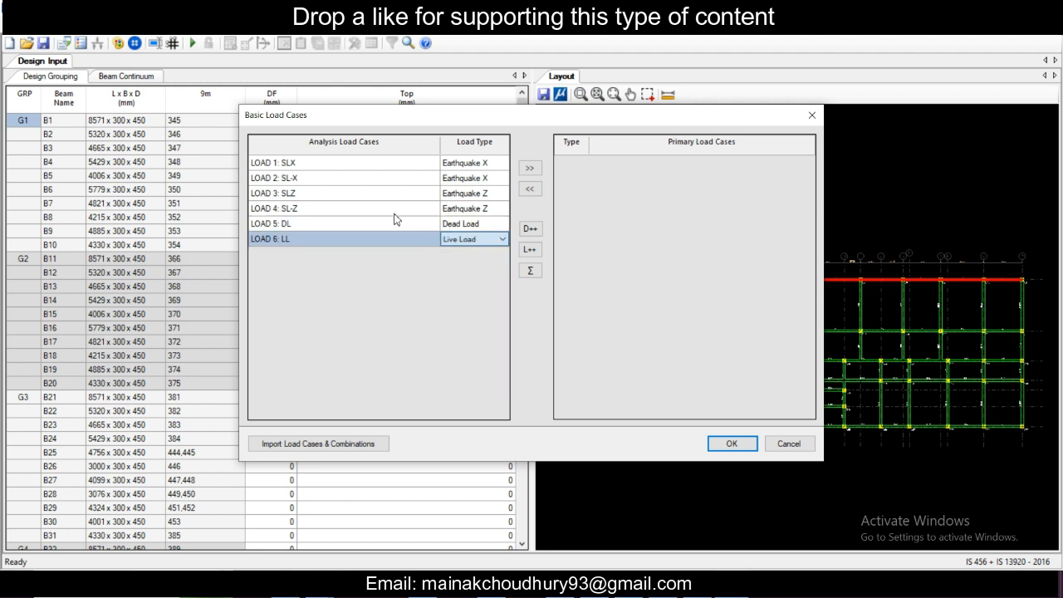
{"action": "left_click_drag", "start_coordinate": [390, 166], "coordinate": [391, 258]}
{"action": "left_click", "coordinate": [529, 167]}
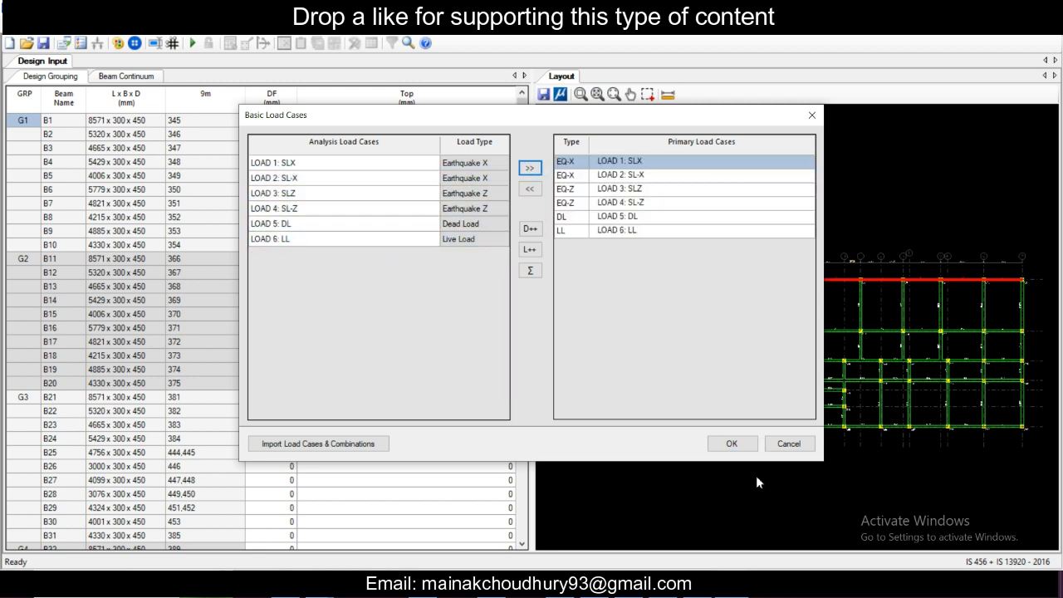
{"action": "left_click", "coordinate": [735, 444]}
Step: Add the design load combinations from the template for an irregular structure and accept them
{"action": "left_click", "coordinate": [673, 425]}
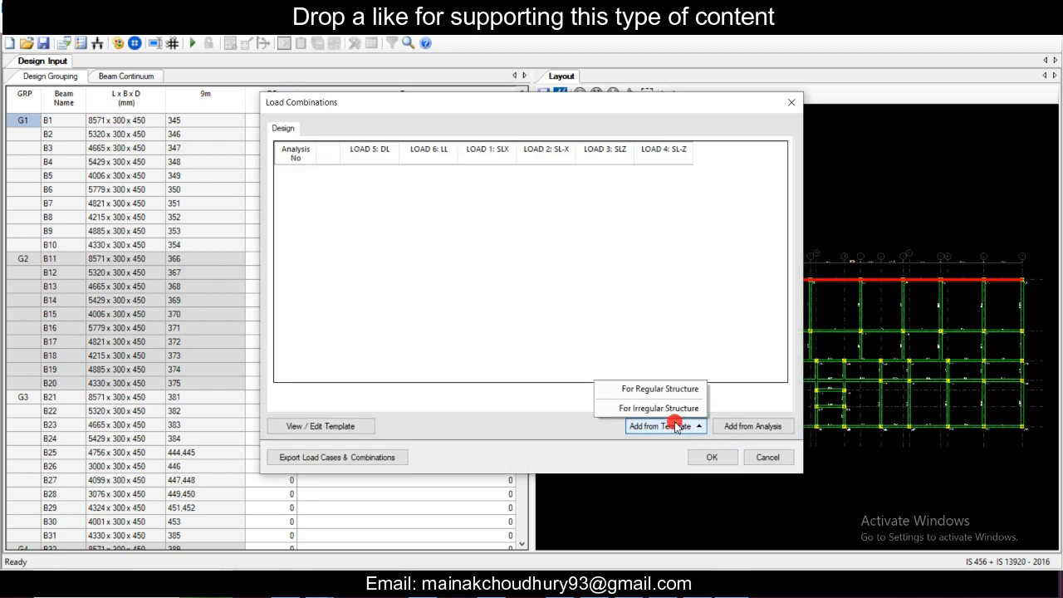
{"action": "left_click", "coordinate": [679, 404]}
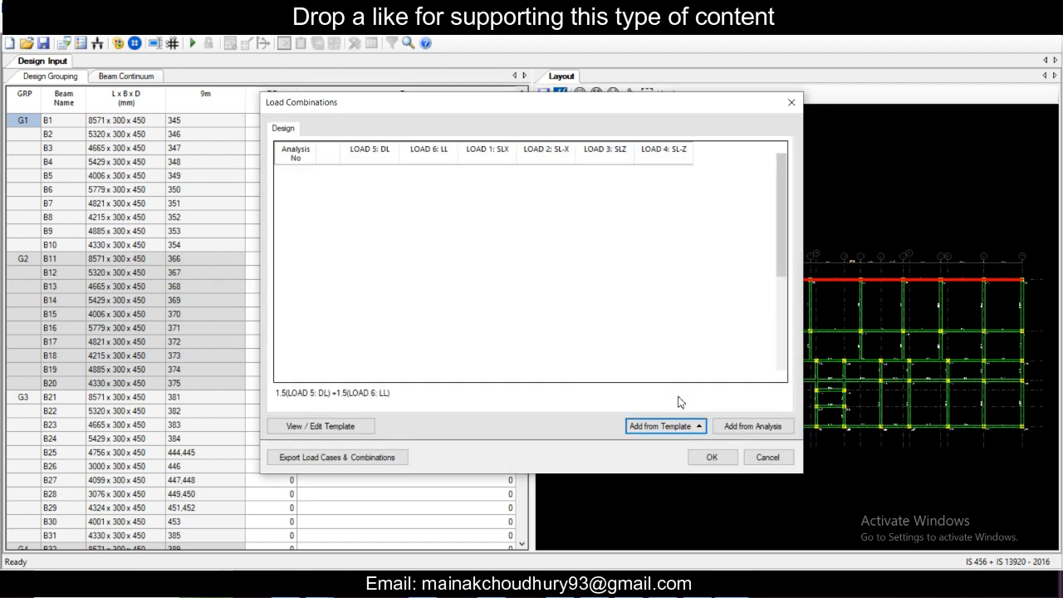
{"action": "left_click", "coordinate": [708, 458]}
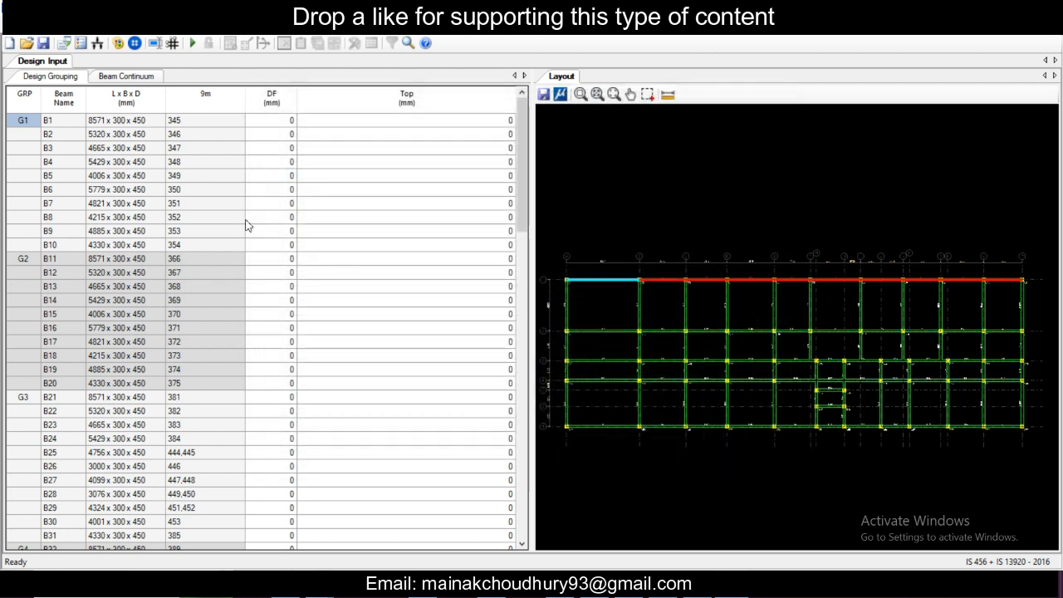
Step: Design all 9m level beams and inspect group G3 in the results table and the beam layout
{"action": "left_click", "coordinate": [192, 42]}
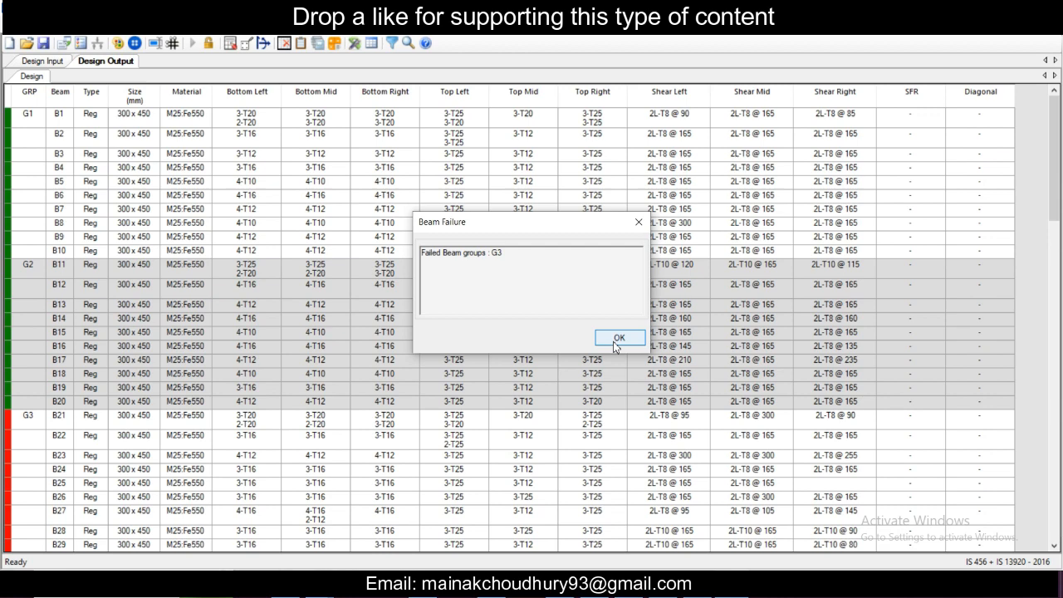
{"action": "left_click", "coordinate": [613, 337]}
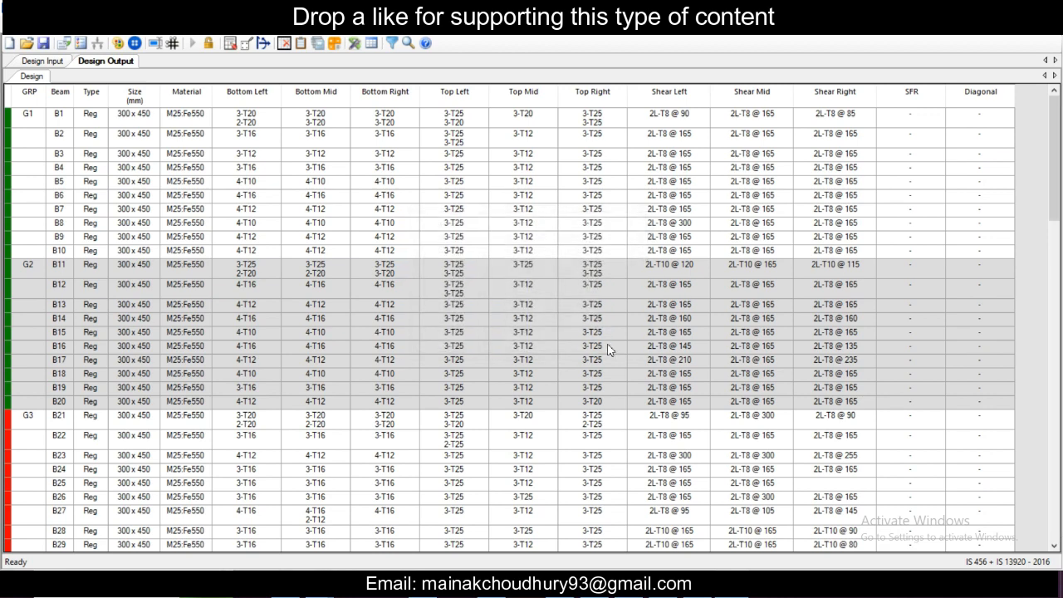
{"action": "scroll", "coordinate": [249, 440], "scroll_direction": "down", "scroll_amount": 10}
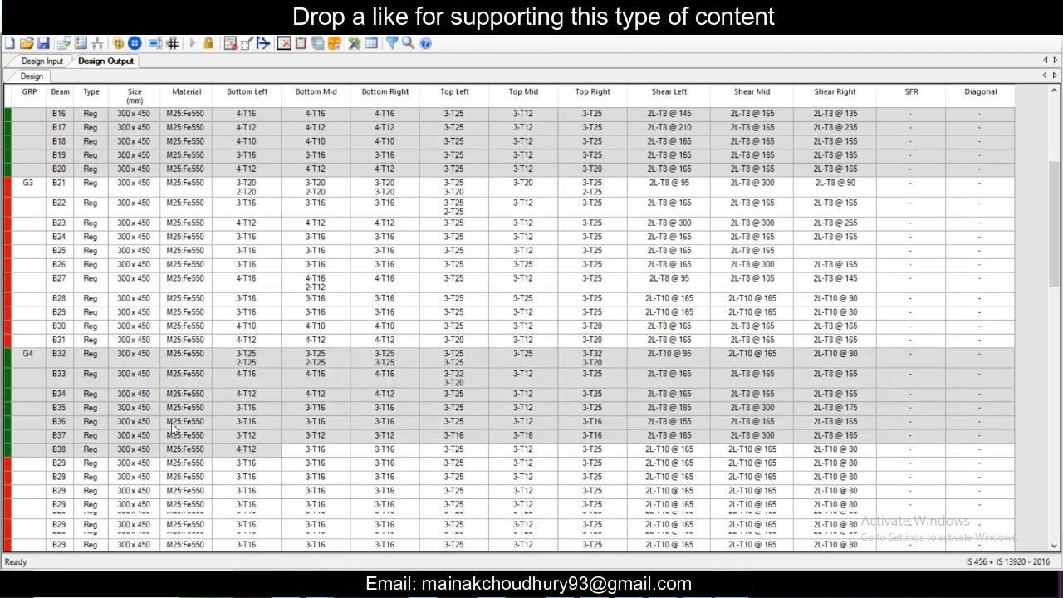
{"action": "scroll", "coordinate": [172, 426], "scroll_direction": "up", "scroll_amount": 5}
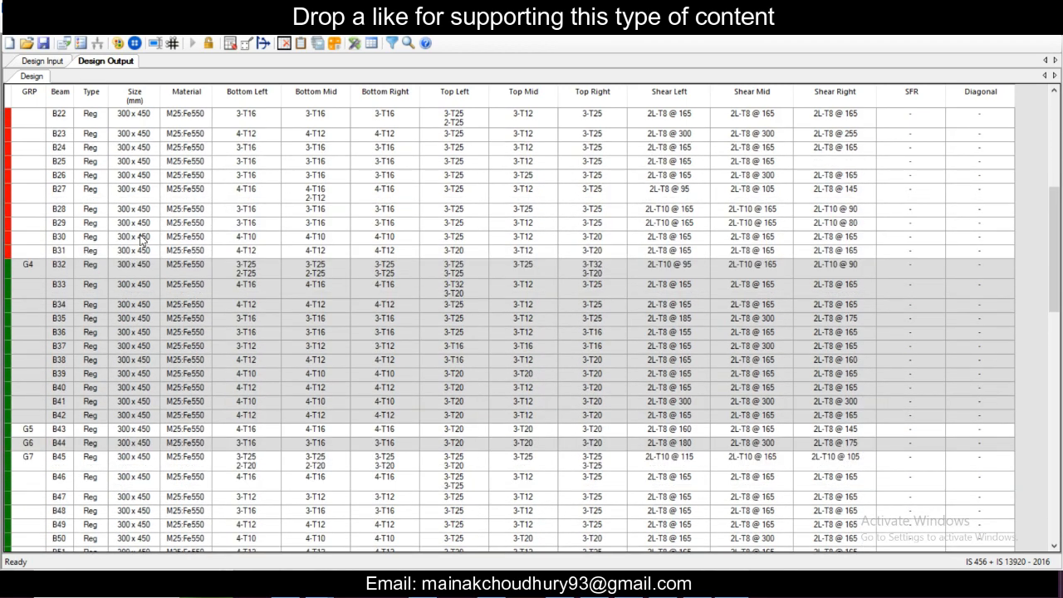
{"action": "left_click", "coordinate": [141, 239]}
{"action": "left_click", "coordinate": [62, 63]}
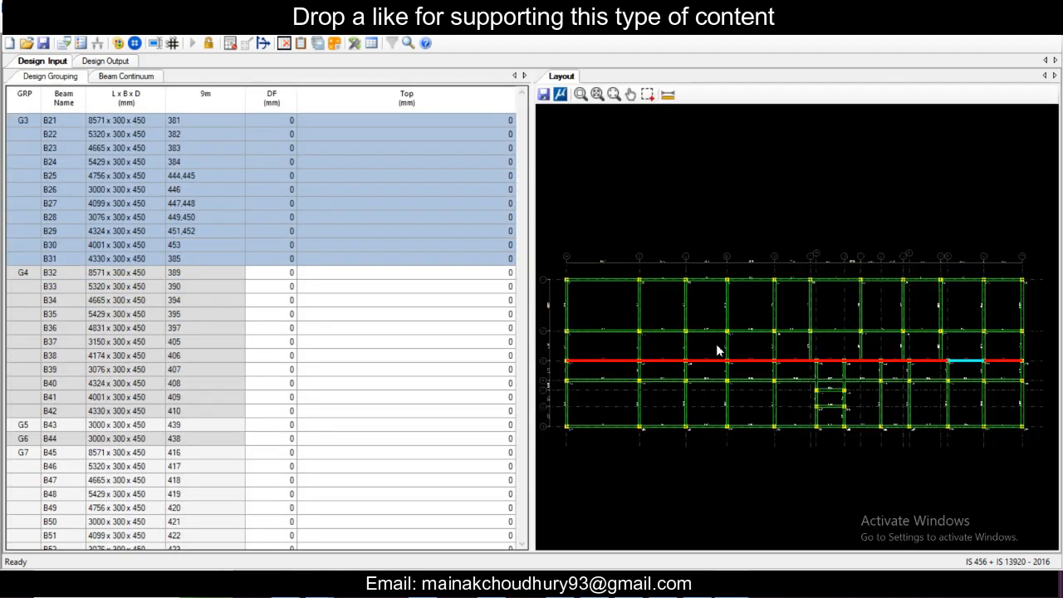
{"action": "left_click", "coordinate": [121, 66]}
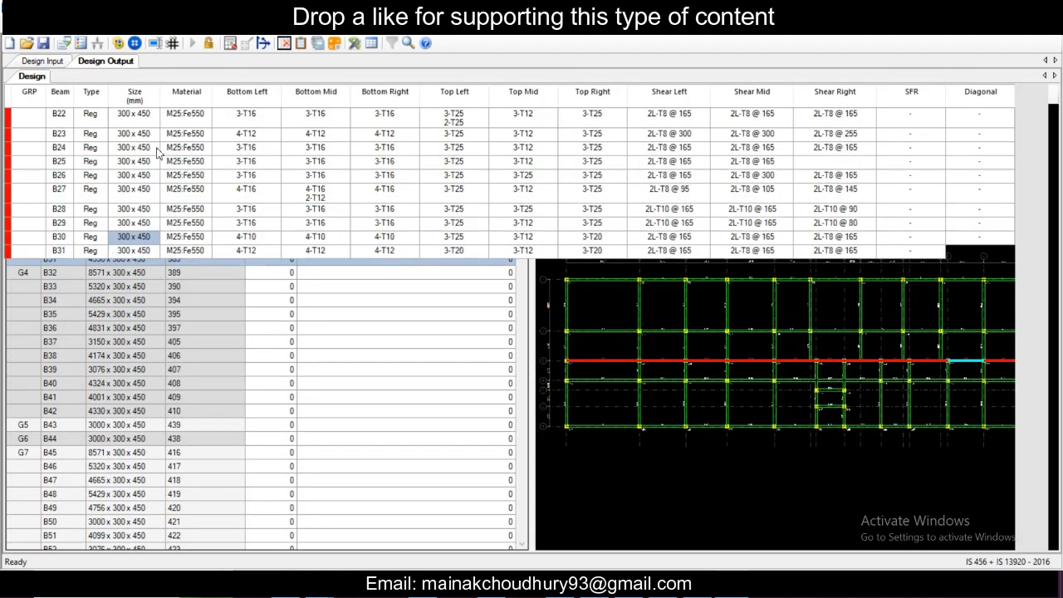
Step: Open group G3 for redesign and set the depth of beams B21 to B25 to 500 mm
{"action": "right_click", "coordinate": [131, 210]}
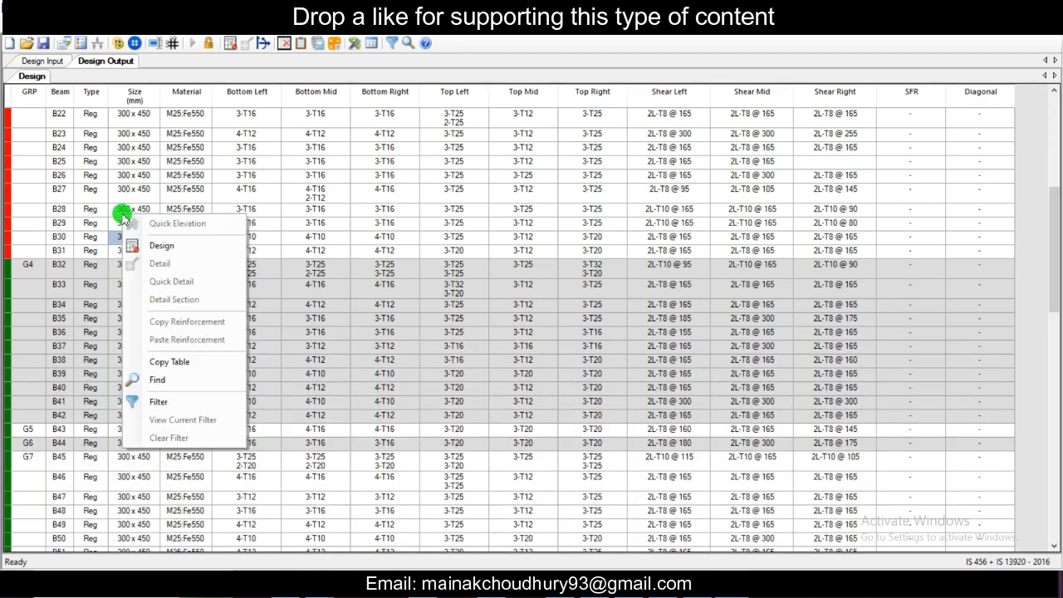
{"action": "left_click", "coordinate": [191, 251]}
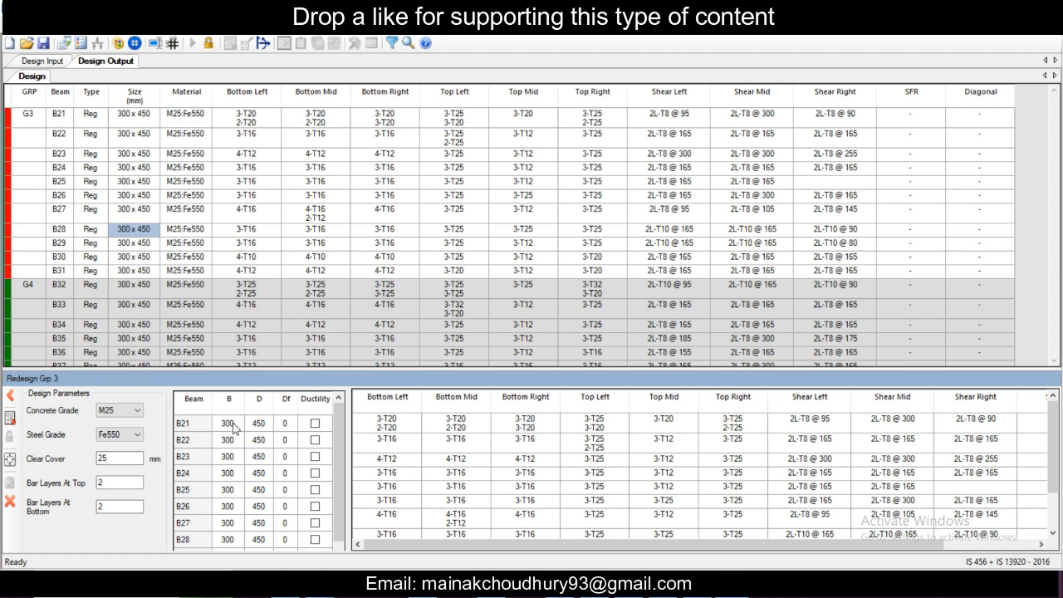
{"action": "left_click", "coordinate": [234, 427]}
{"action": "left_click", "coordinate": [260, 424]}
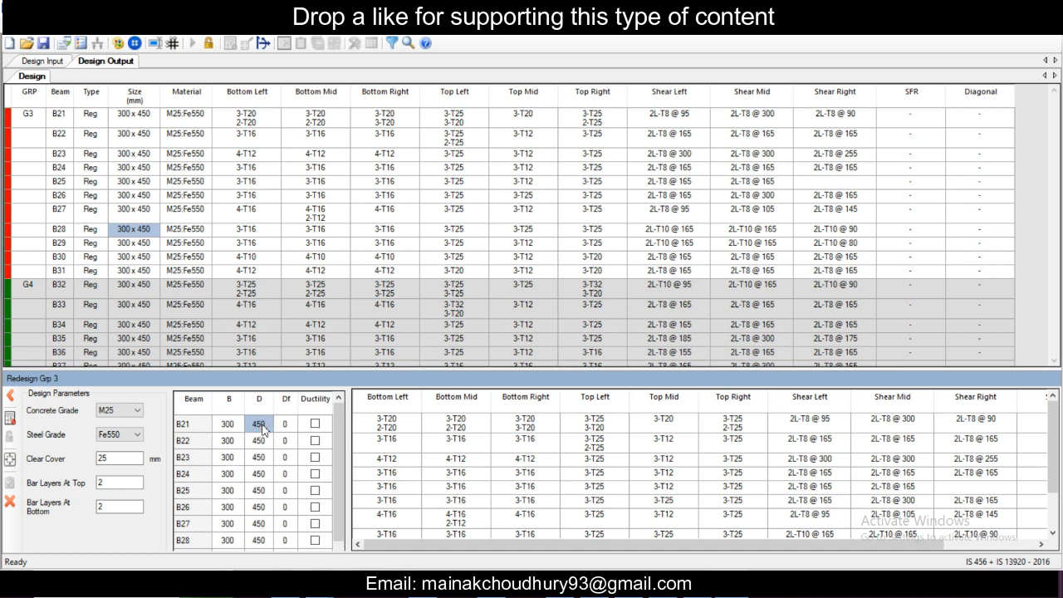
{"action": "type", "text": "5"}
{"action": "left_click", "coordinate": [262, 444]}
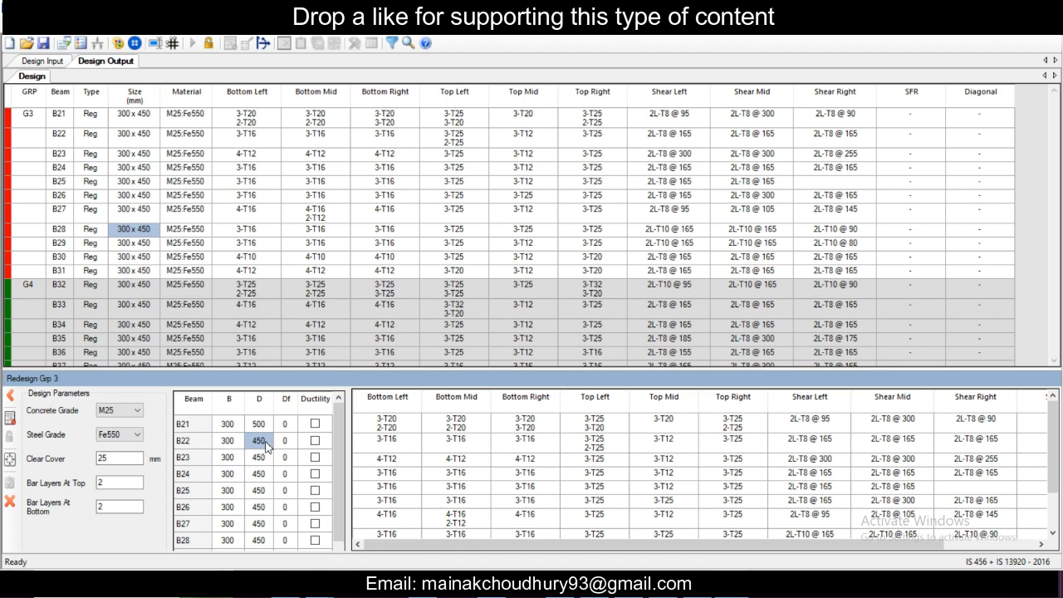
{"action": "type", "text": "500"}
{"action": "left_click", "coordinate": [266, 462]}
{"action": "type", "text": "2"}
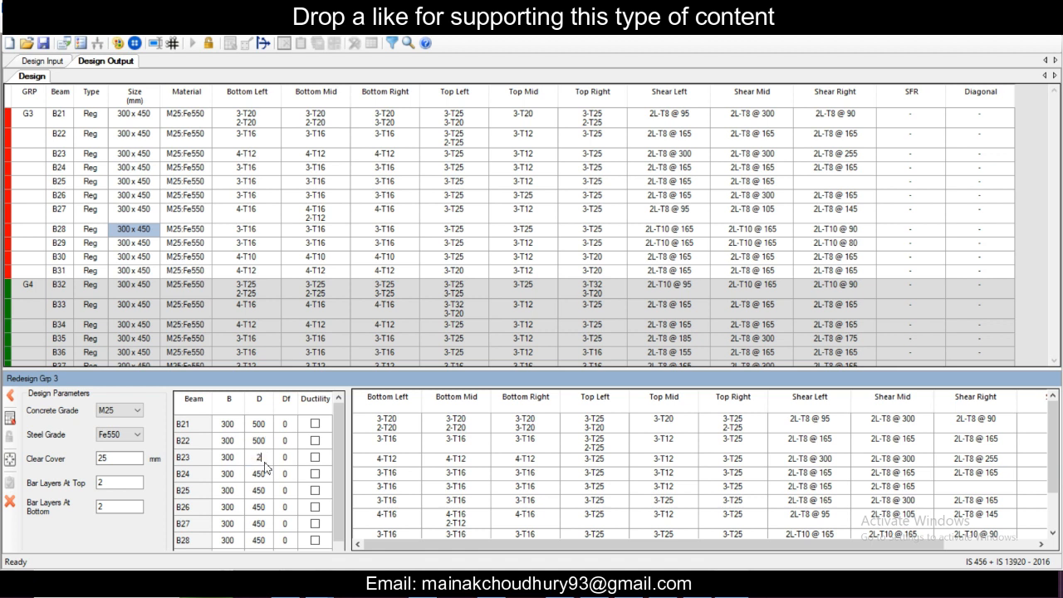
{"action": "type", "text": "500500"}
{"action": "key", "text": "Return"}
{"action": "type", "text": "5"}
Step: Set the depth of beams B26 to B30 to 500 mm and run the group 3 redesign
{"action": "left_click", "coordinate": [263, 511]}
{"action": "type", "text": "500"}
{"action": "left_click", "coordinate": [261, 527]}
{"action": "type", "text": "500"}
{"action": "left_click", "coordinate": [260, 544]}
{"action": "type", "text": "500"}
{"action": "scroll", "coordinate": [260, 540], "scroll_direction": "down", "scroll_amount": 1}
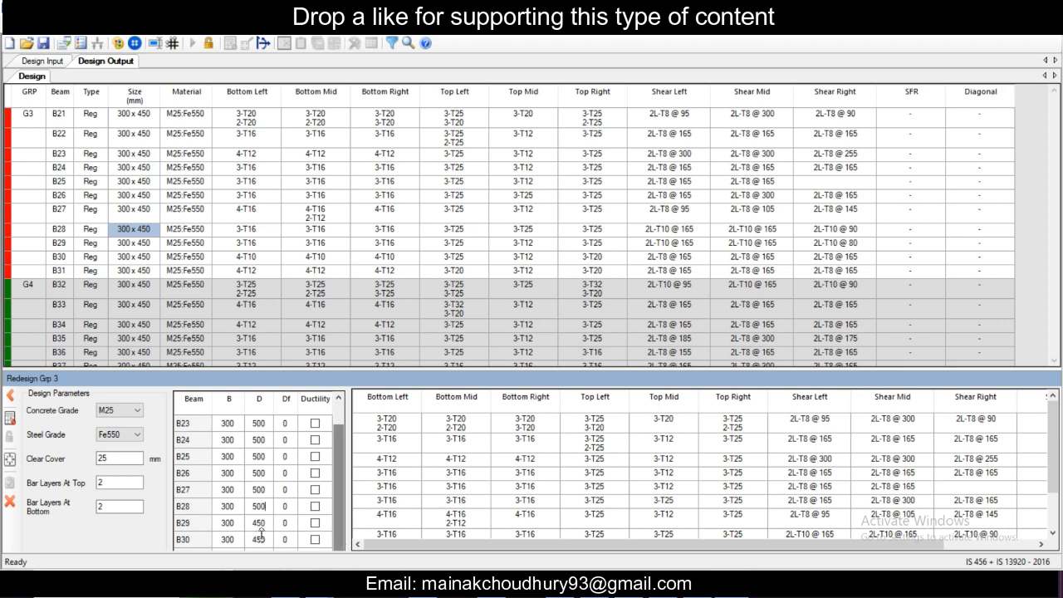
{"action": "left_click", "coordinate": [259, 525]}
{"action": "type", "text": "500"}
{"action": "left_click", "coordinate": [259, 539]}
{"action": "type", "text": "500"}
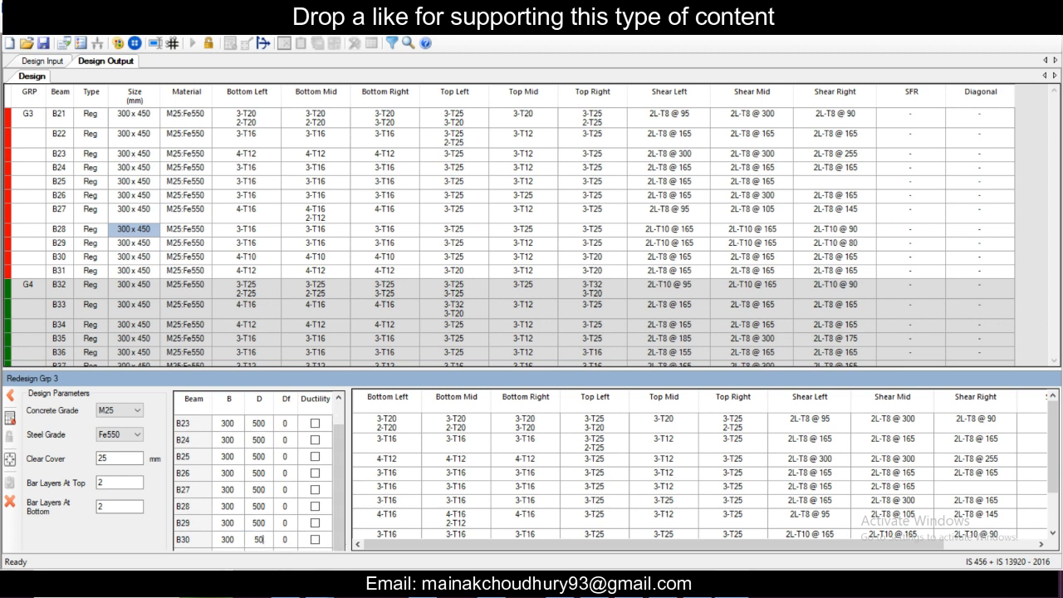
{"action": "left_click", "coordinate": [10, 418]}
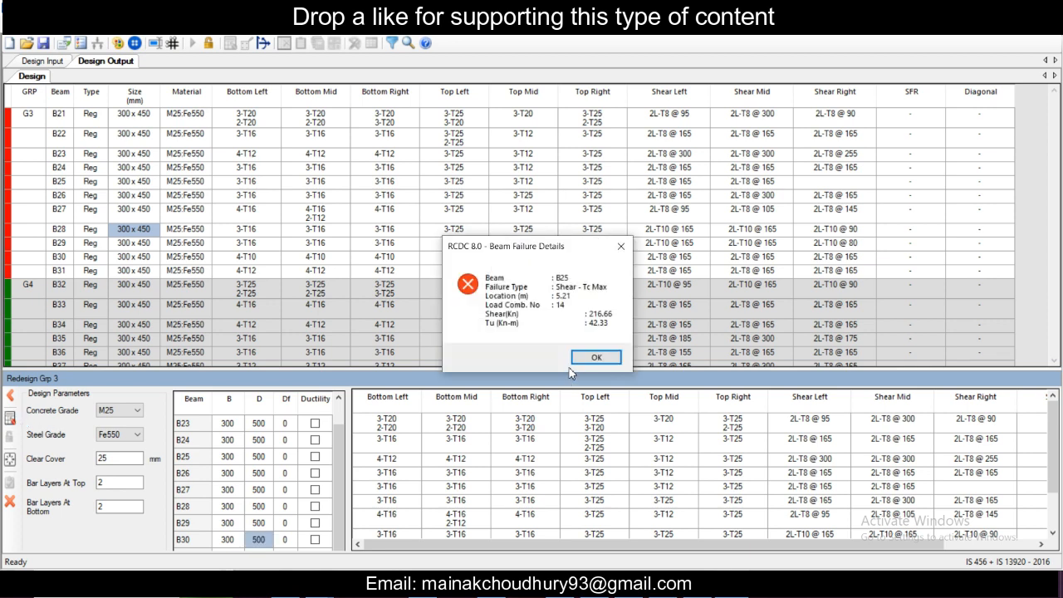
{"action": "left_click", "coordinate": [590, 358]}
Step: Set the width of beams B23 to B26 in group 3 to 350 mm
{"action": "left_click", "coordinate": [258, 424]}
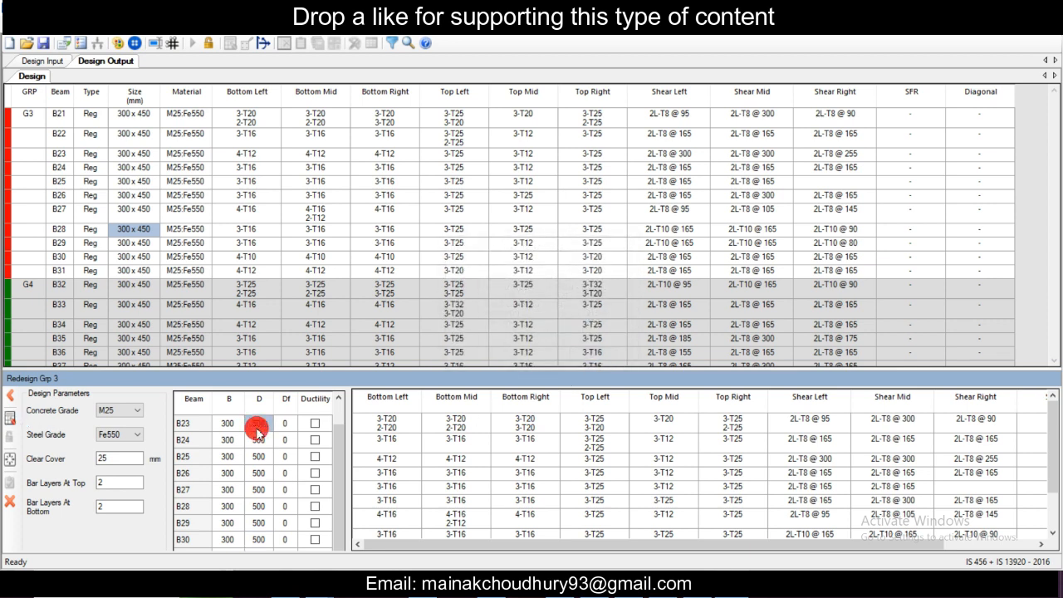
{"action": "left_click", "coordinate": [226, 425]}
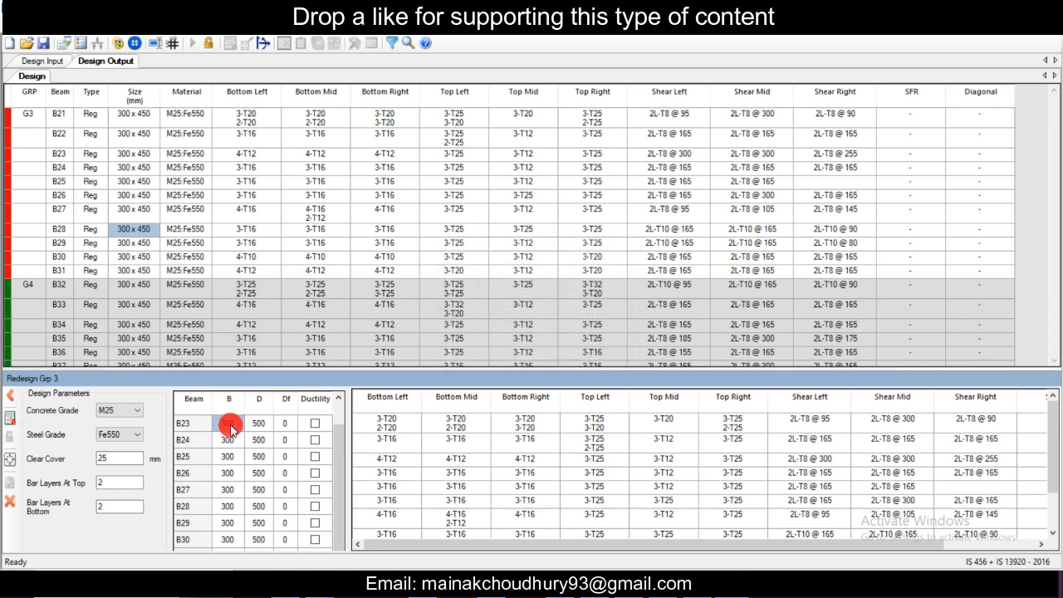
{"action": "type", "text": "350"}
{"action": "left_click", "coordinate": [237, 441]}
{"action": "type", "text": "3"}
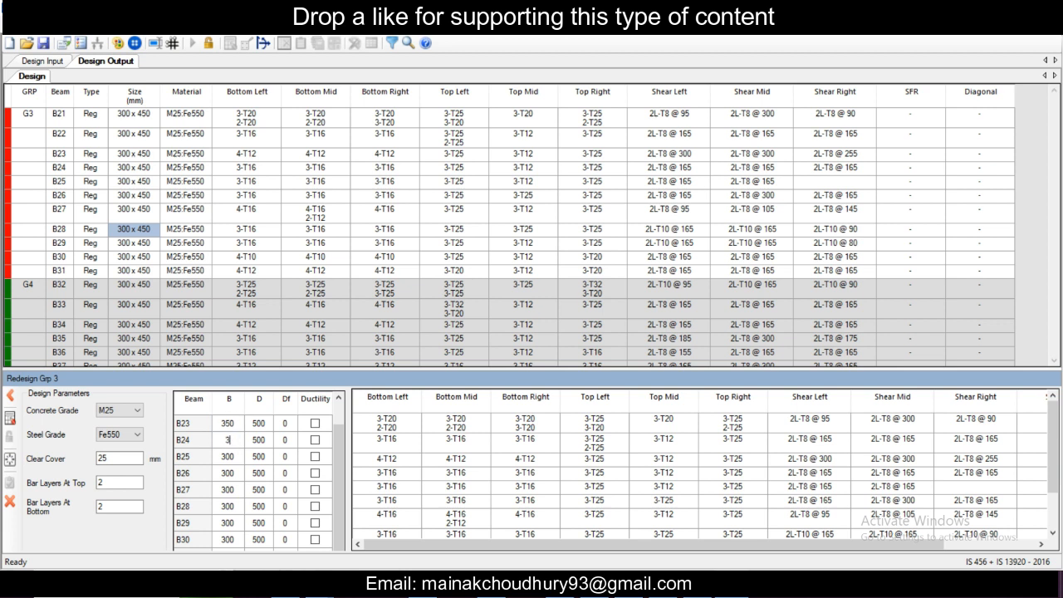
{"action": "type", "text": "50"}
{"action": "left_click", "coordinate": [237, 456]}
{"action": "type", "text": "350"}
{"action": "left_click", "coordinate": [234, 473]}
{"action": "type", "text": "350"}
Step: Set the width of beams B27 to B30 to 350 mm and redesign group 3
{"action": "left_click", "coordinate": [234, 488]}
{"action": "type", "text": "350"}
{"action": "left_click", "coordinate": [233, 505]}
{"action": "type", "text": "350"}
{"action": "left_click", "coordinate": [230, 523]}
{"action": "type", "text": "350"}
{"action": "left_click", "coordinate": [230, 539]}
{"action": "type", "text": "350"}
{"action": "left_click", "coordinate": [10, 419]}
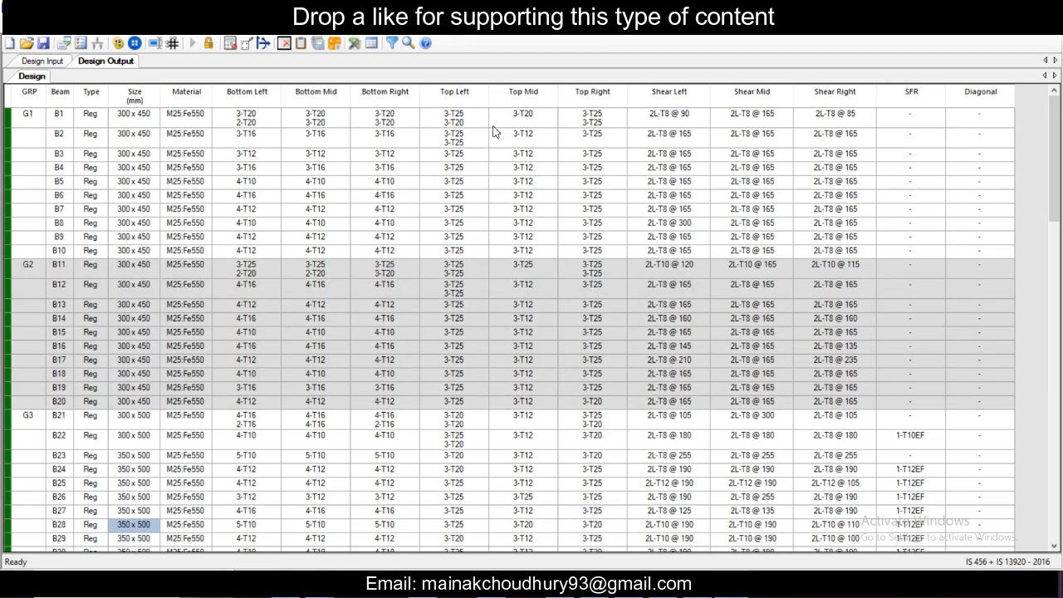
Step: Review the design status, sizes and reinforcement of every beam group in the 9m level results
{"action": "scroll", "coordinate": [532, 181], "scroll_direction": "down", "scroll_amount": 15}
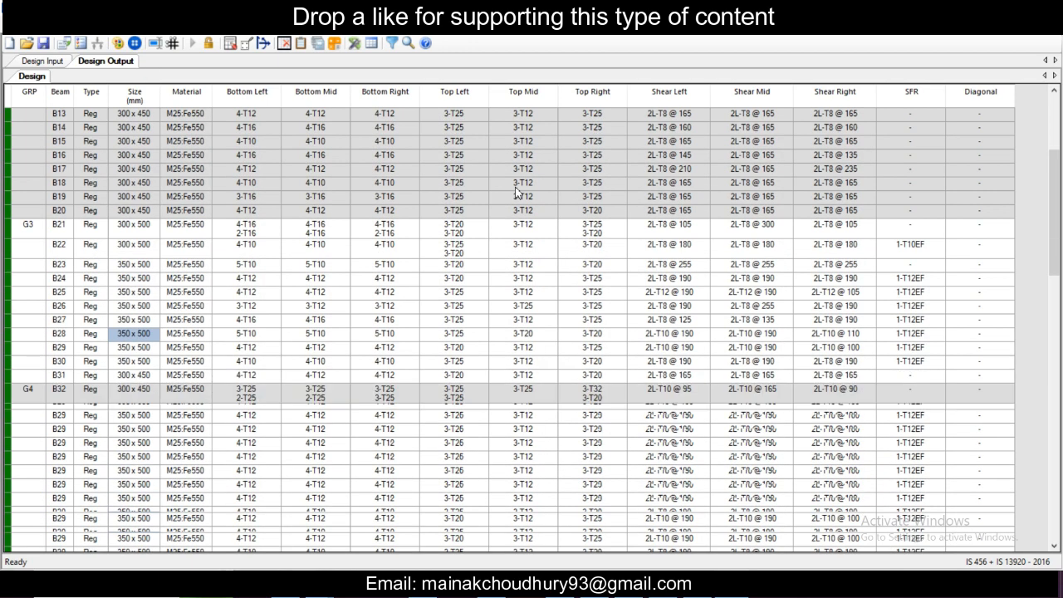
{"action": "scroll", "coordinate": [509, 216], "scroll_direction": "down", "scroll_amount": 8}
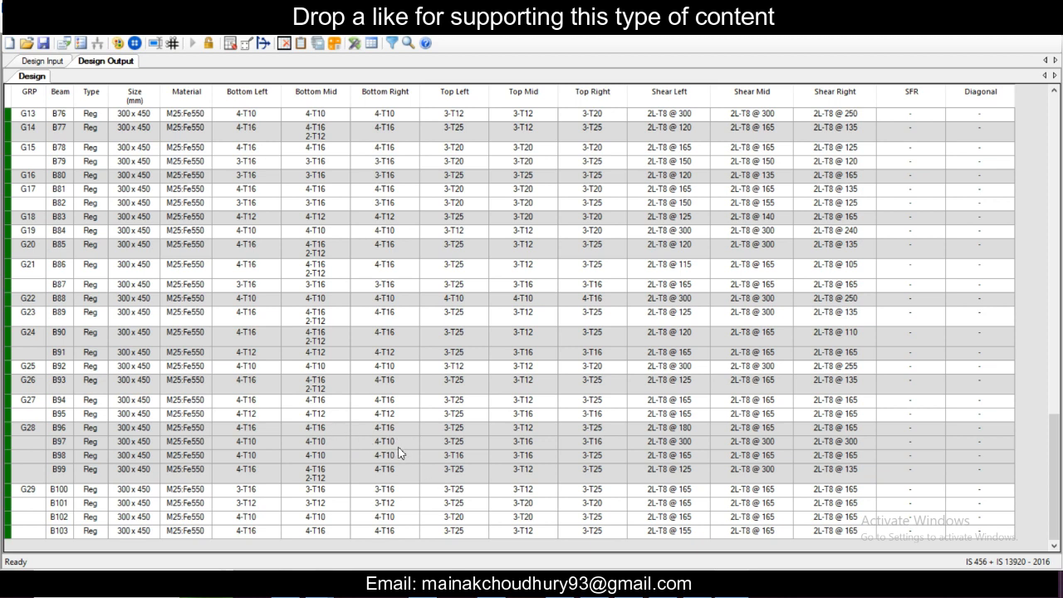
{"action": "scroll", "coordinate": [399, 442], "scroll_direction": "up", "scroll_amount": 20}
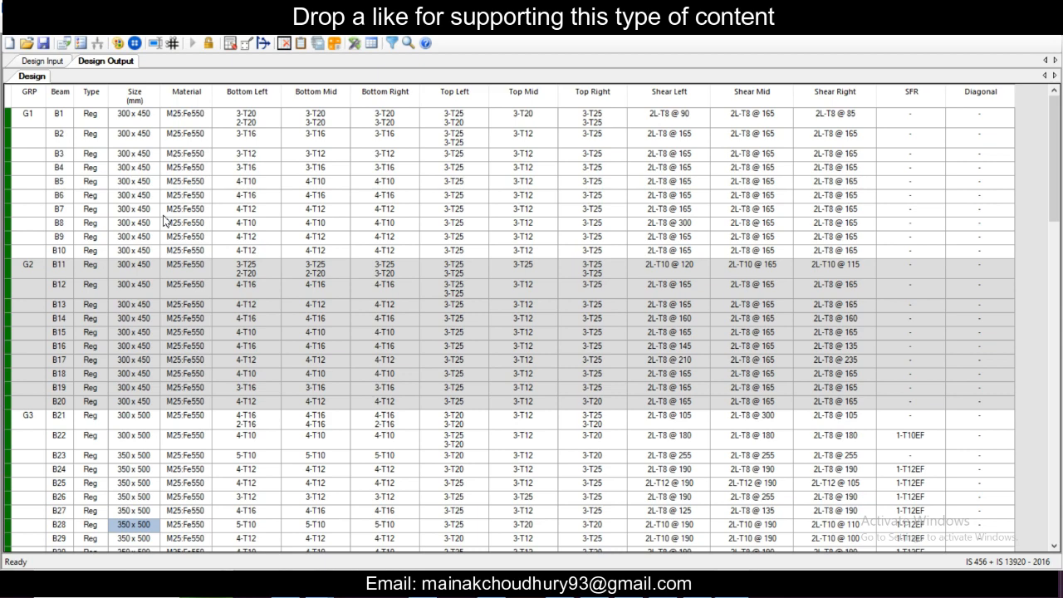
{"action": "scroll", "coordinate": [164, 220], "scroll_direction": "down", "scroll_amount": 20}
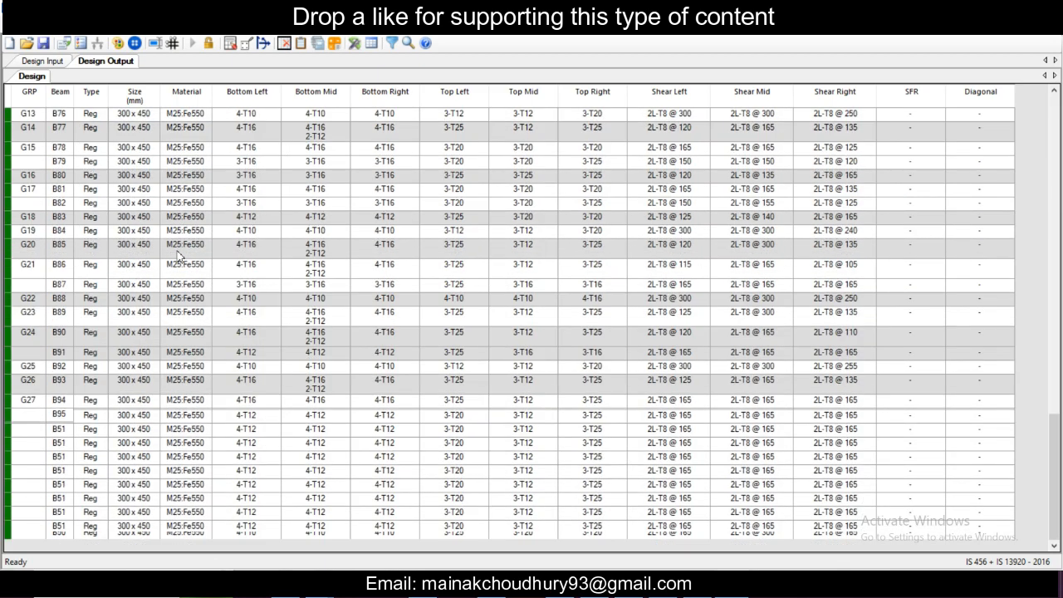
{"action": "scroll", "coordinate": [294, 318], "scroll_direction": "up", "scroll_amount": 19}
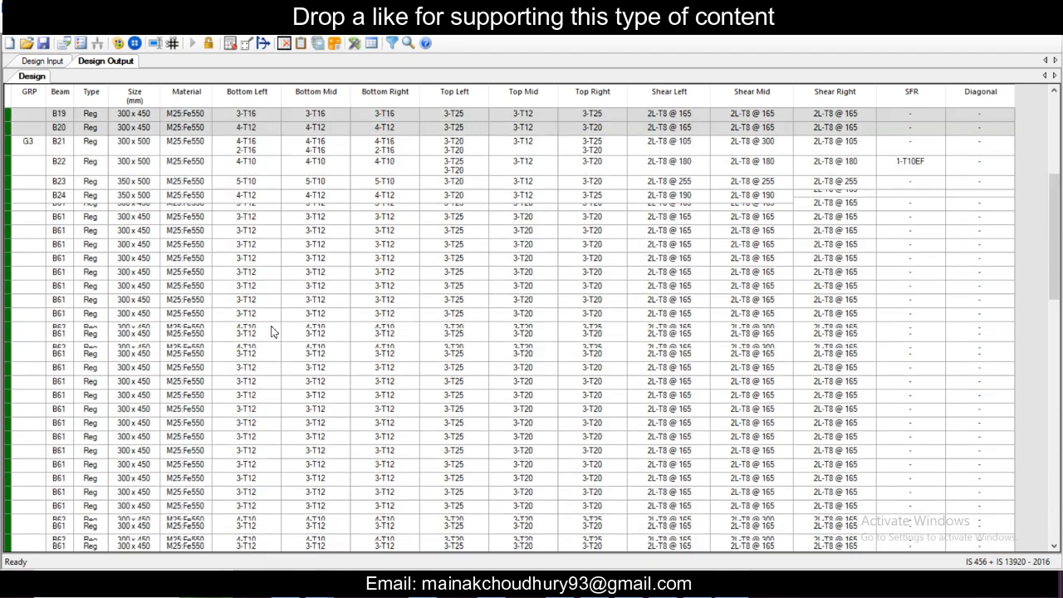
{"action": "scroll", "coordinate": [274, 331], "scroll_direction": "up", "scroll_amount": 6}
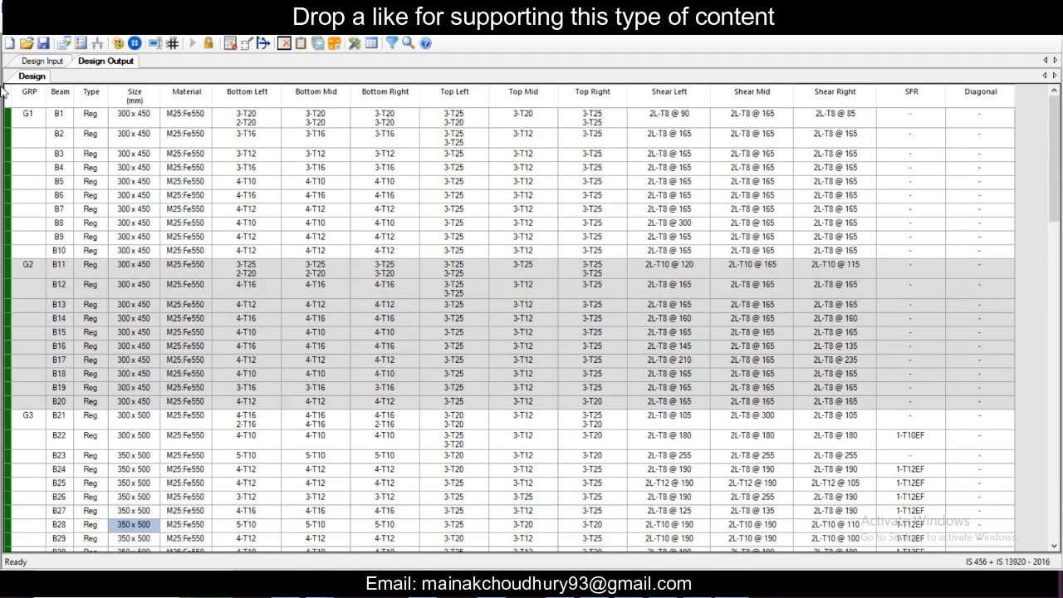
Step: Save the beam design as an RCDC 8.0 file named TB Design in the RCDC Files folder of Snap Design Studio
{"action": "left_click", "coordinate": [44, 44]}
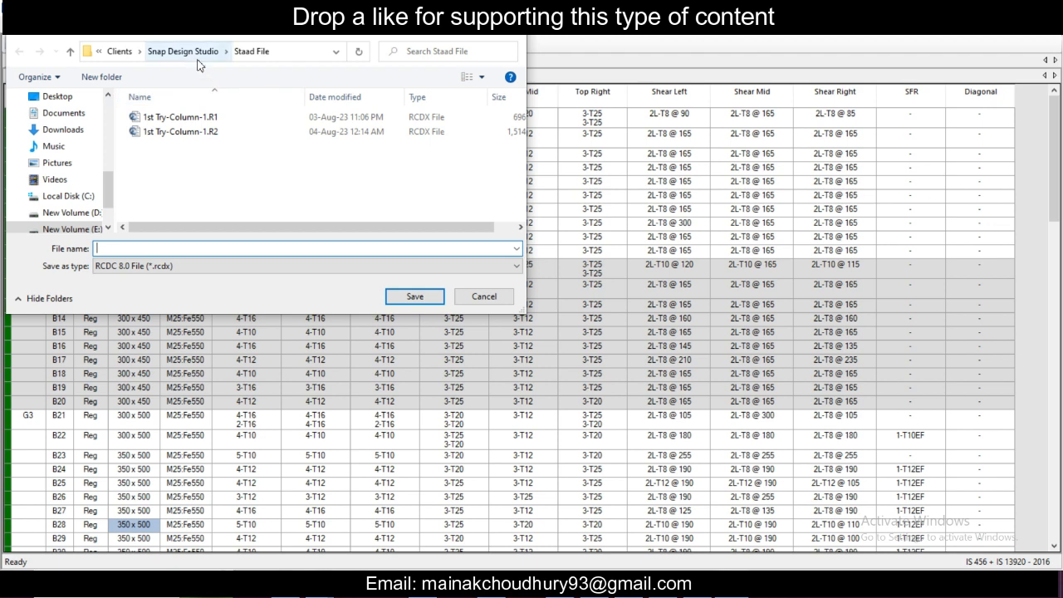
{"action": "left_click", "coordinate": [516, 41]}
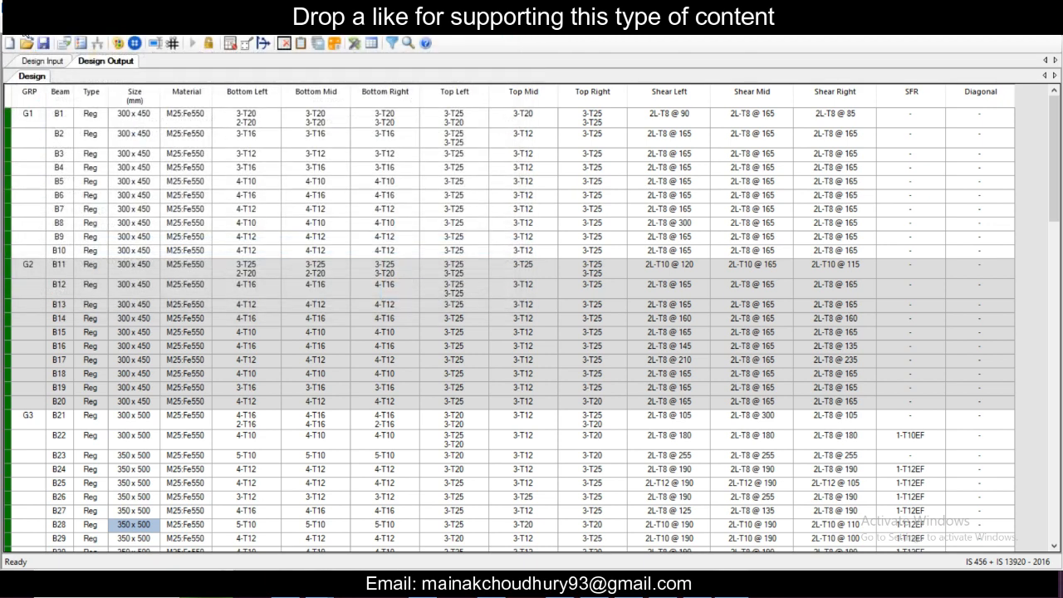
{"action": "left_click", "coordinate": [24, 26]}
{"action": "left_click", "coordinate": [33, 79]}
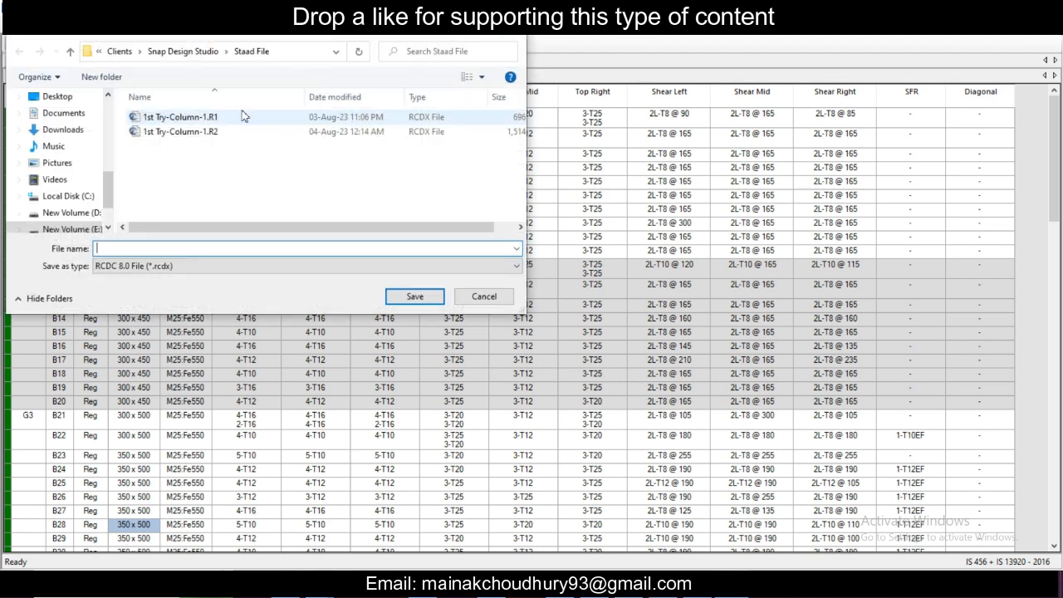
{"action": "left_click", "coordinate": [183, 51]}
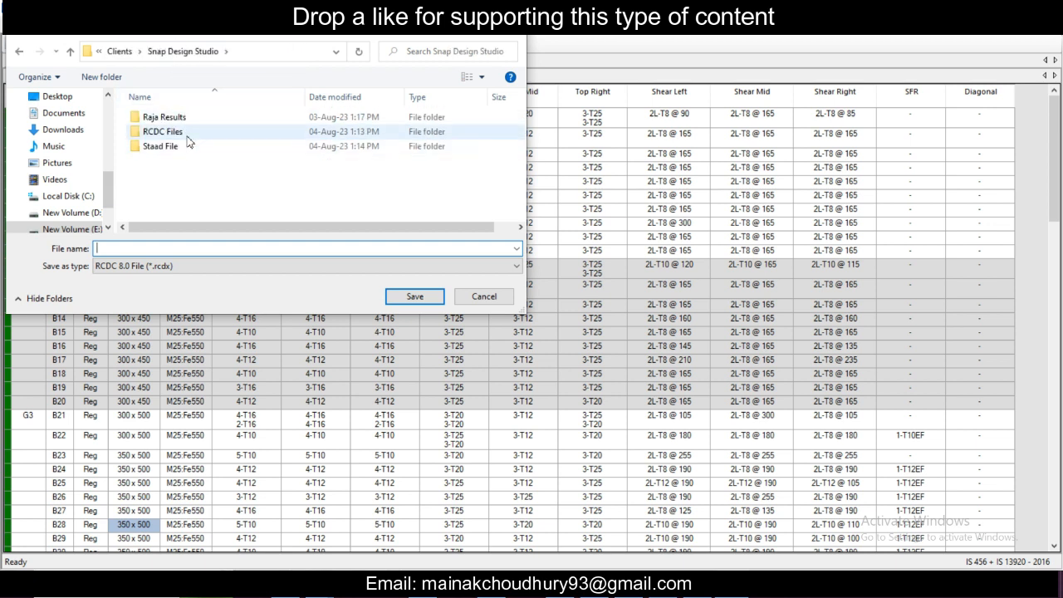
{"action": "double_click", "coordinate": [186, 134]}
{"action": "left_click", "coordinate": [180, 133]}
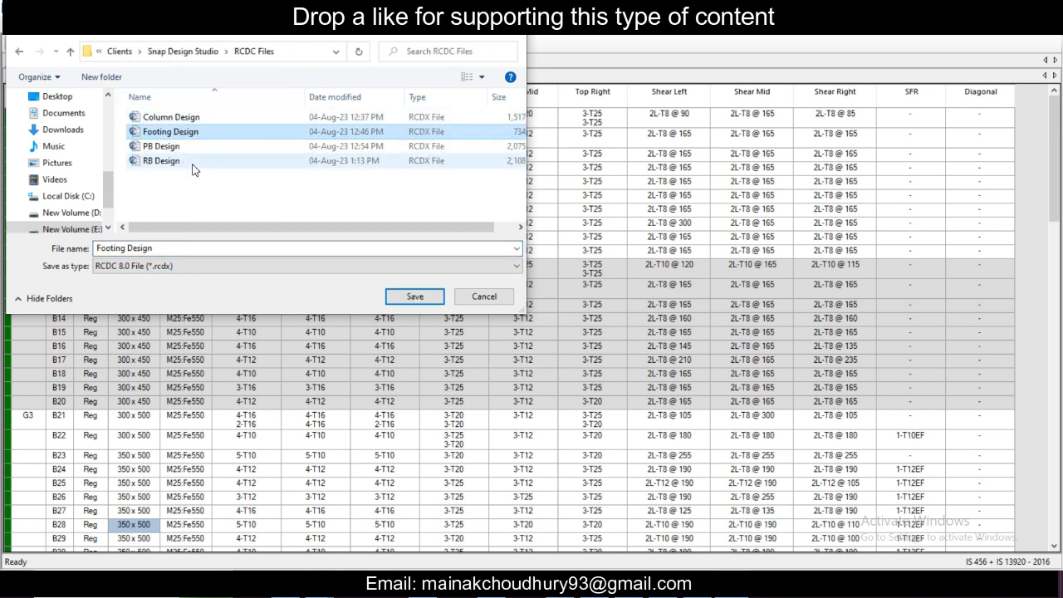
{"action": "left_click", "coordinate": [192, 166]}
{"action": "double_click", "coordinate": [101, 248]}
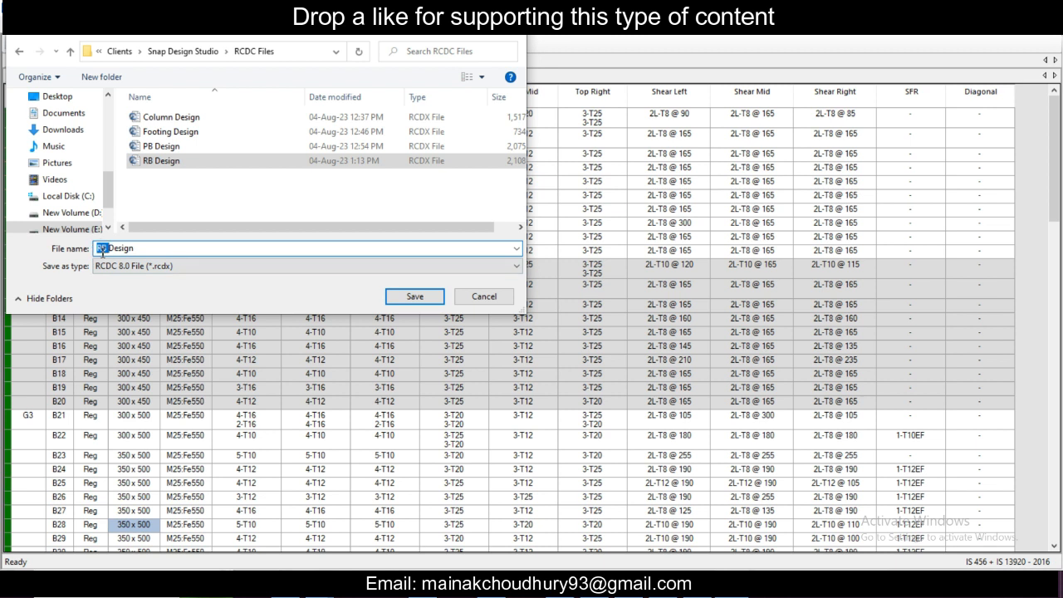
{"action": "key", "text": "BackSpace"}
{"action": "type", "text": "TB"}
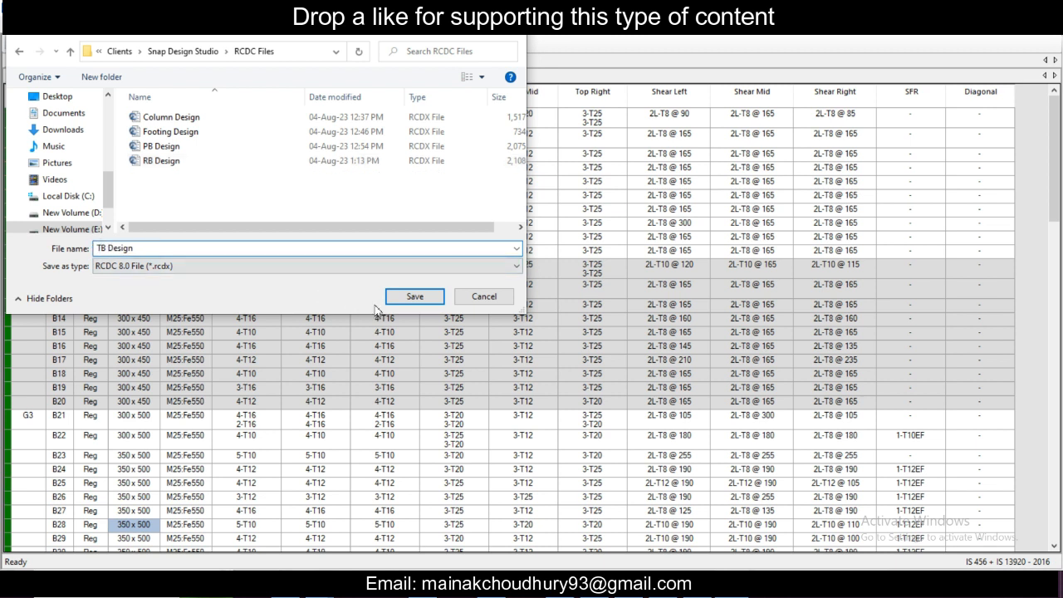
{"action": "left_click", "coordinate": [403, 302]}
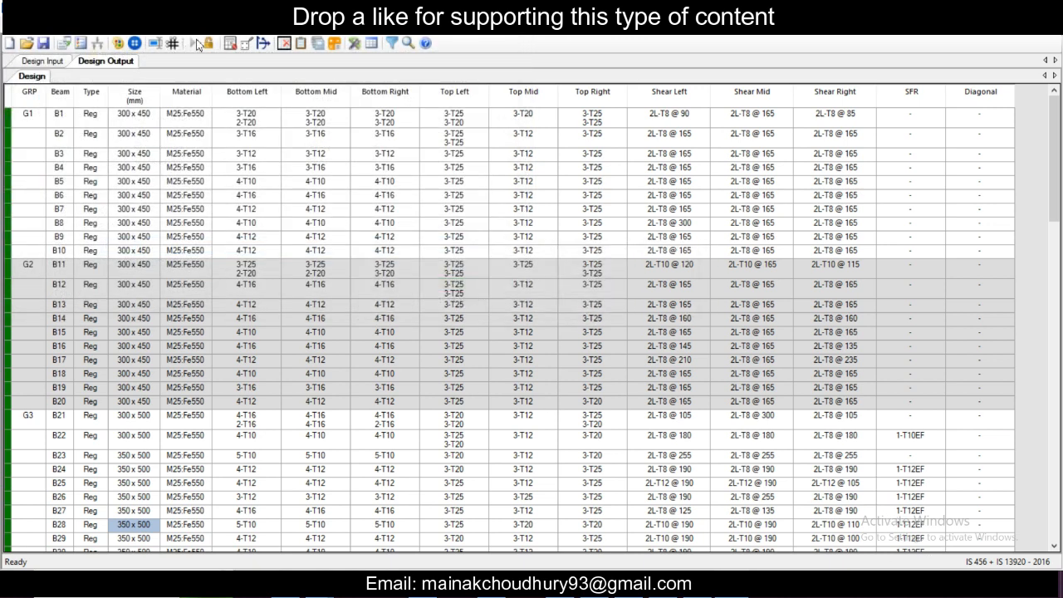
Step: Generate the text schedule of the 9m level beams with the default schedule type and ungrouped beams
{"action": "left_click", "coordinate": [191, 41]}
{"action": "left_click", "coordinate": [239, 45]}
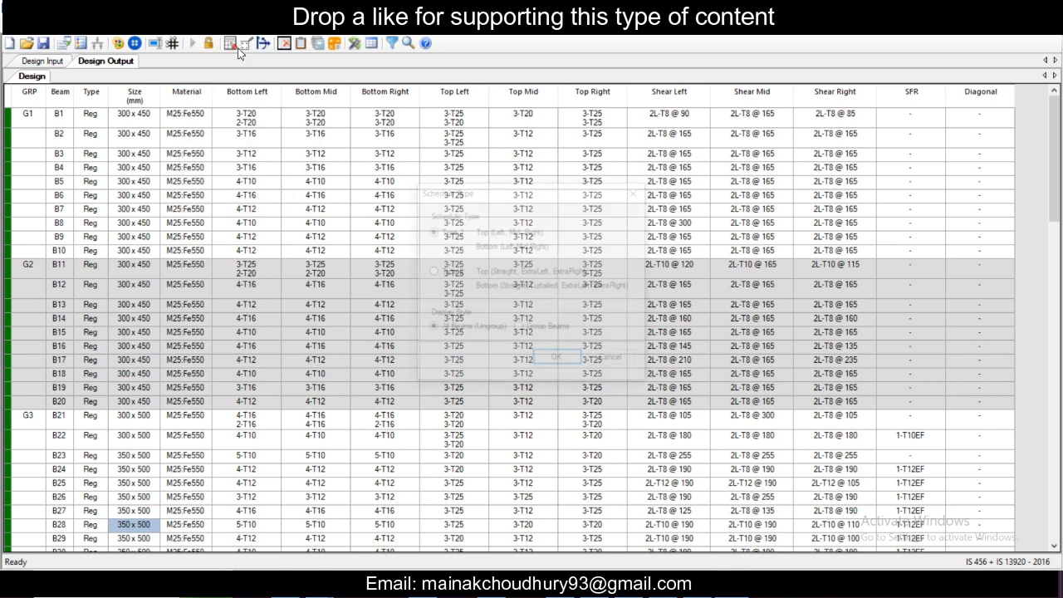
{"action": "left_click", "coordinate": [557, 360]}
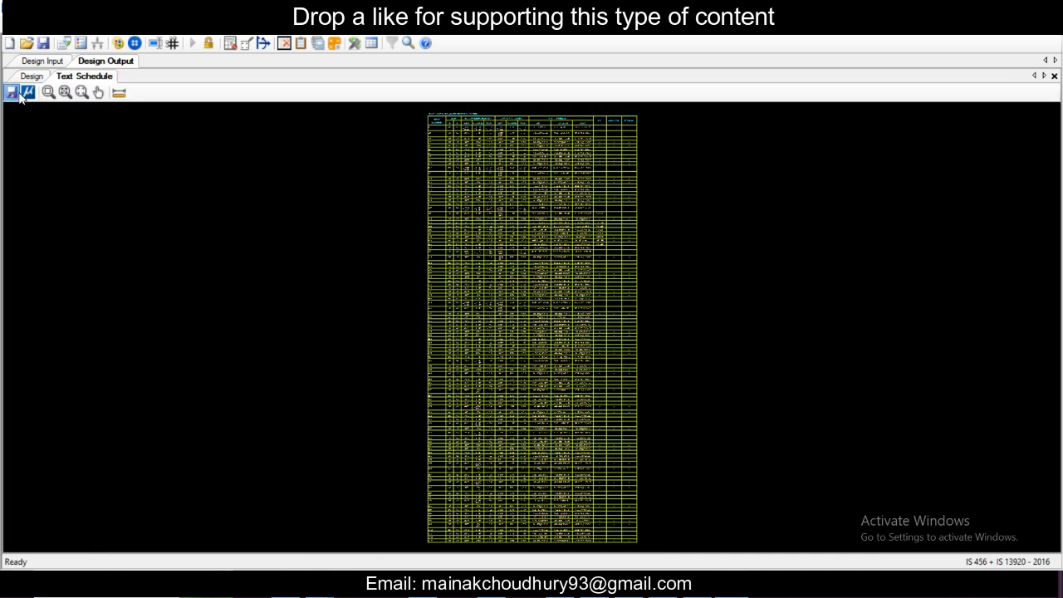
Step: Export the beam text schedule as a DXF file named TB Schedule in the RCDC Files folder
{"action": "left_click", "coordinate": [20, 96]}
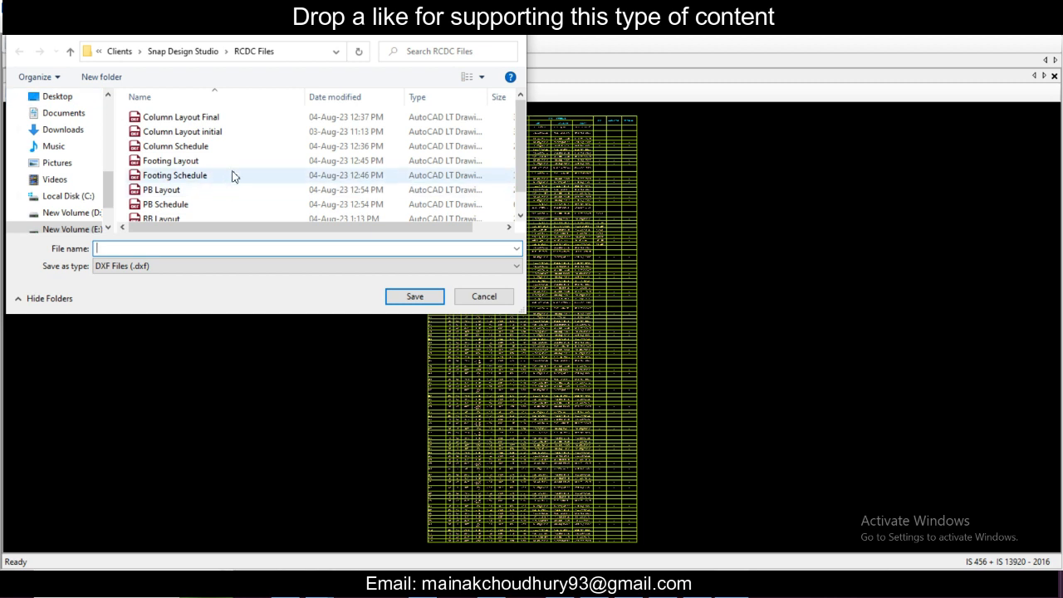
{"action": "left_click", "coordinate": [233, 175]}
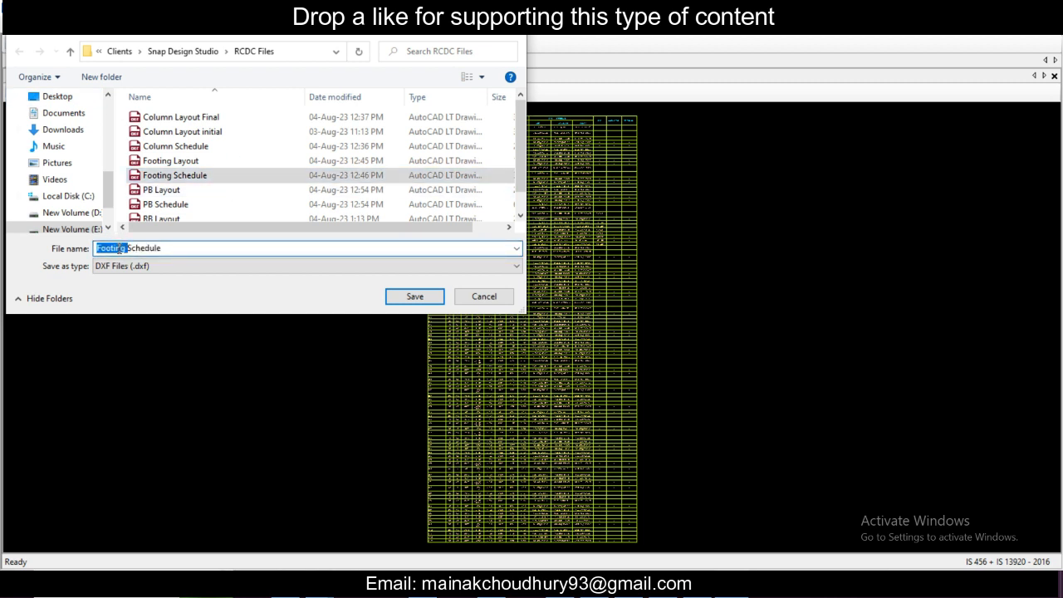
{"action": "key", "text": "BackSpace"}
{"action": "type", "text": "TB"}
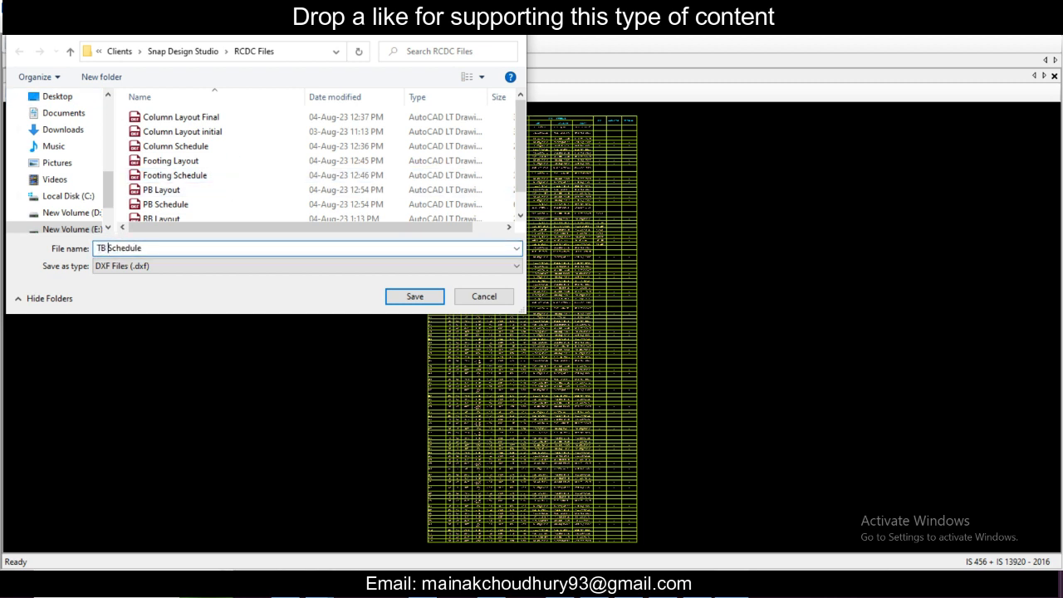
{"action": "left_click", "coordinate": [414, 296]}
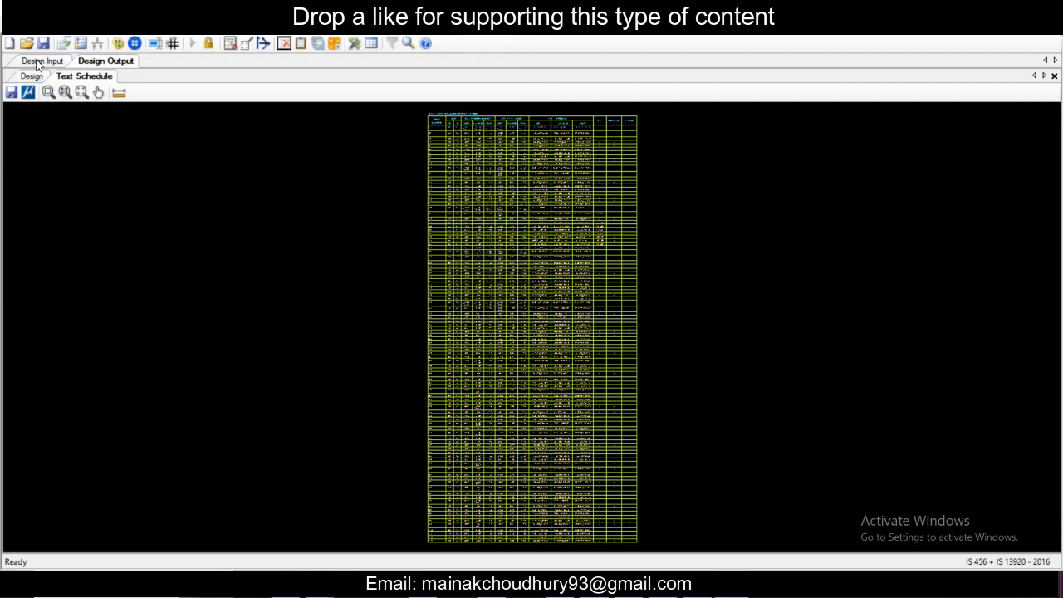
Step: Export the 9m level beam layout from the design input as a DXF file named TB Layout in RCDC Files
{"action": "left_click", "coordinate": [39, 62]}
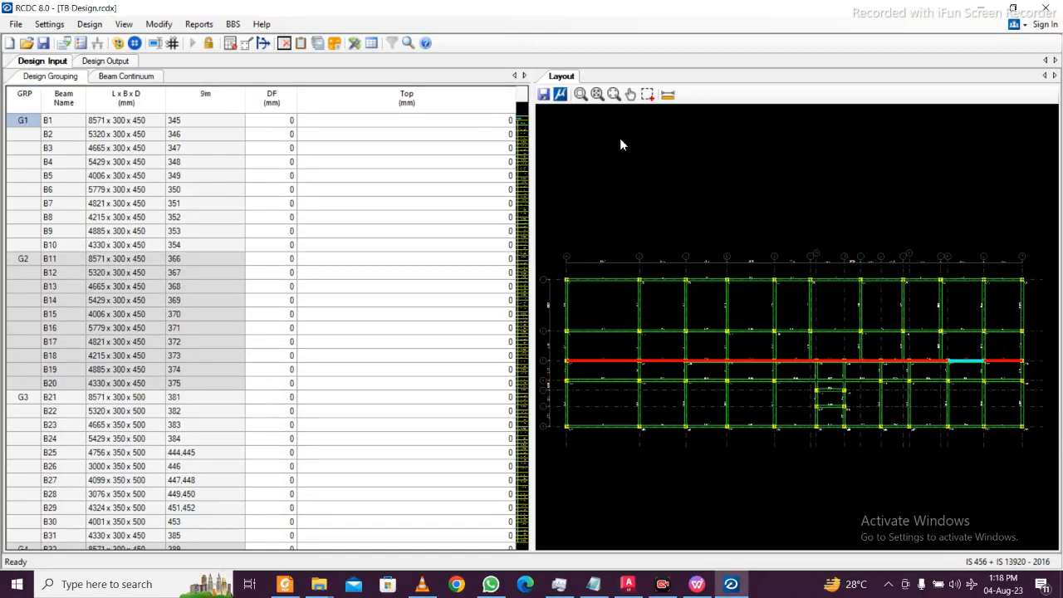
{"action": "left_click", "coordinate": [543, 94]}
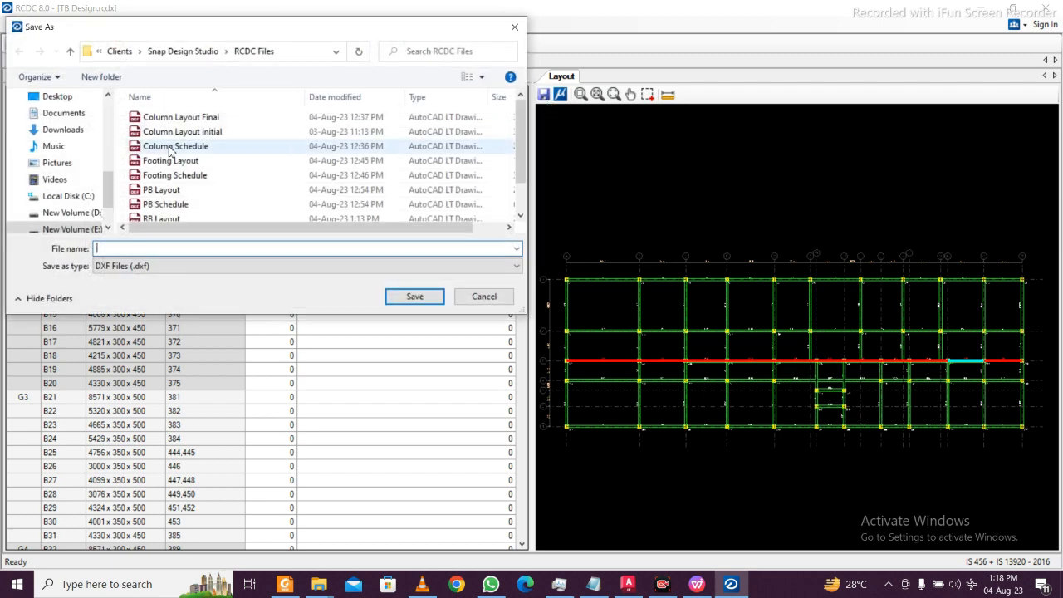
{"action": "left_click", "coordinate": [176, 190]}
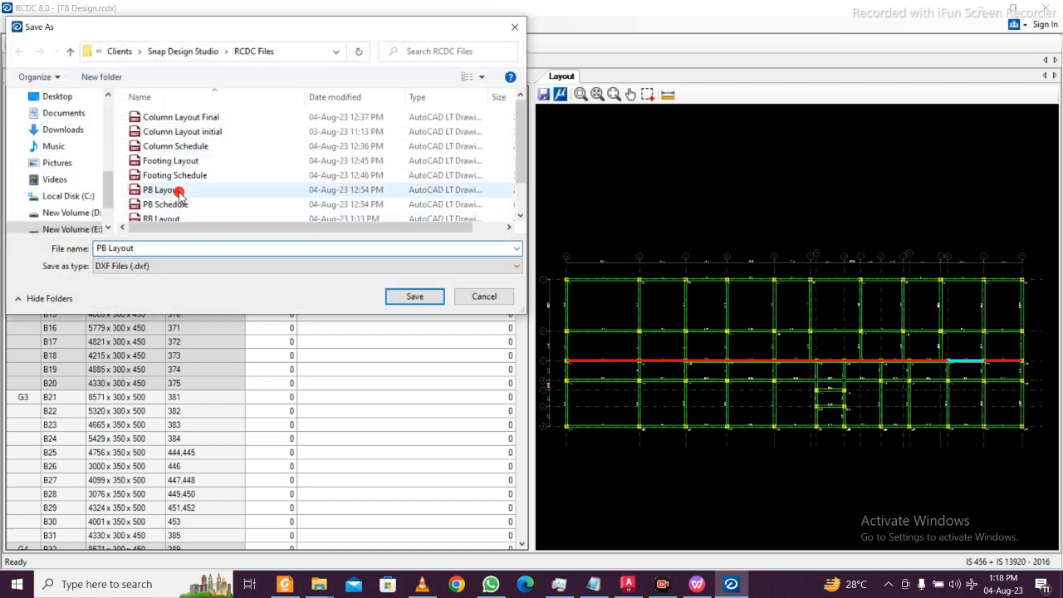
{"action": "double_click", "coordinate": [101, 248]}
{"action": "type", "text": "T"}
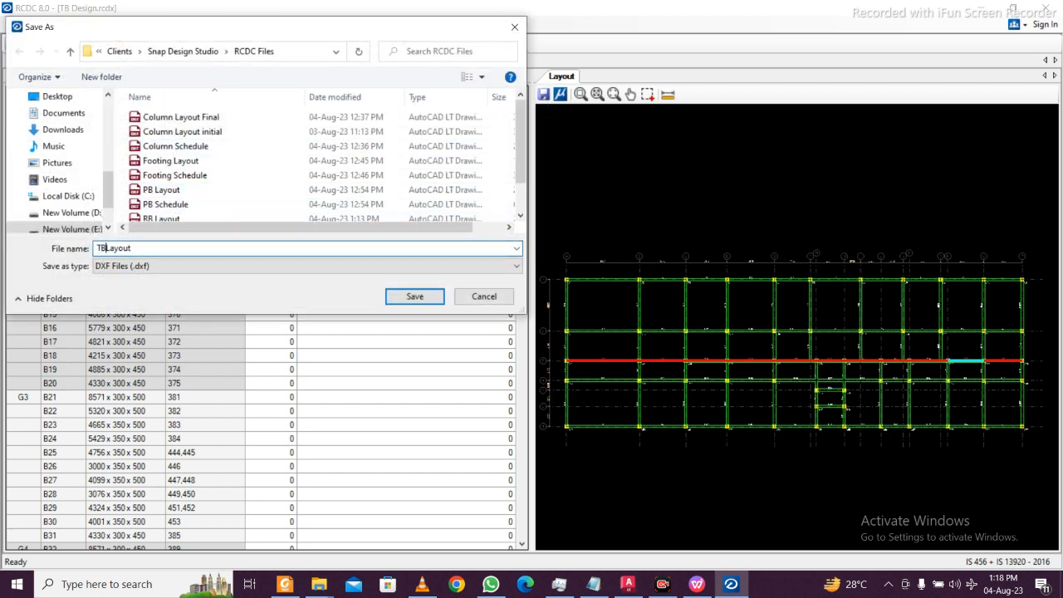
{"action": "type", "text": "B"}
{"action": "left_click", "coordinate": [414, 296]}
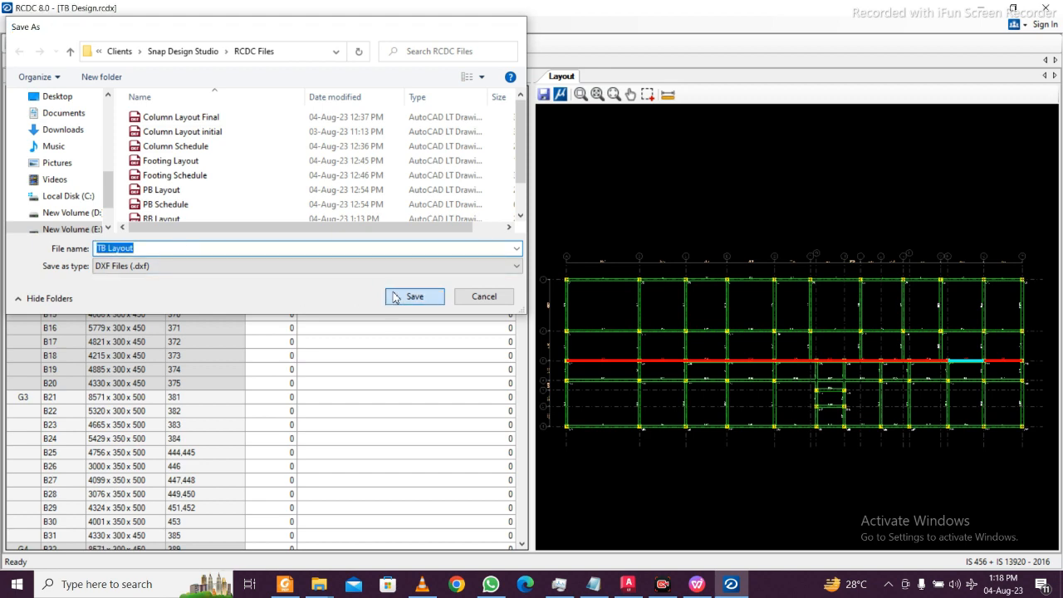